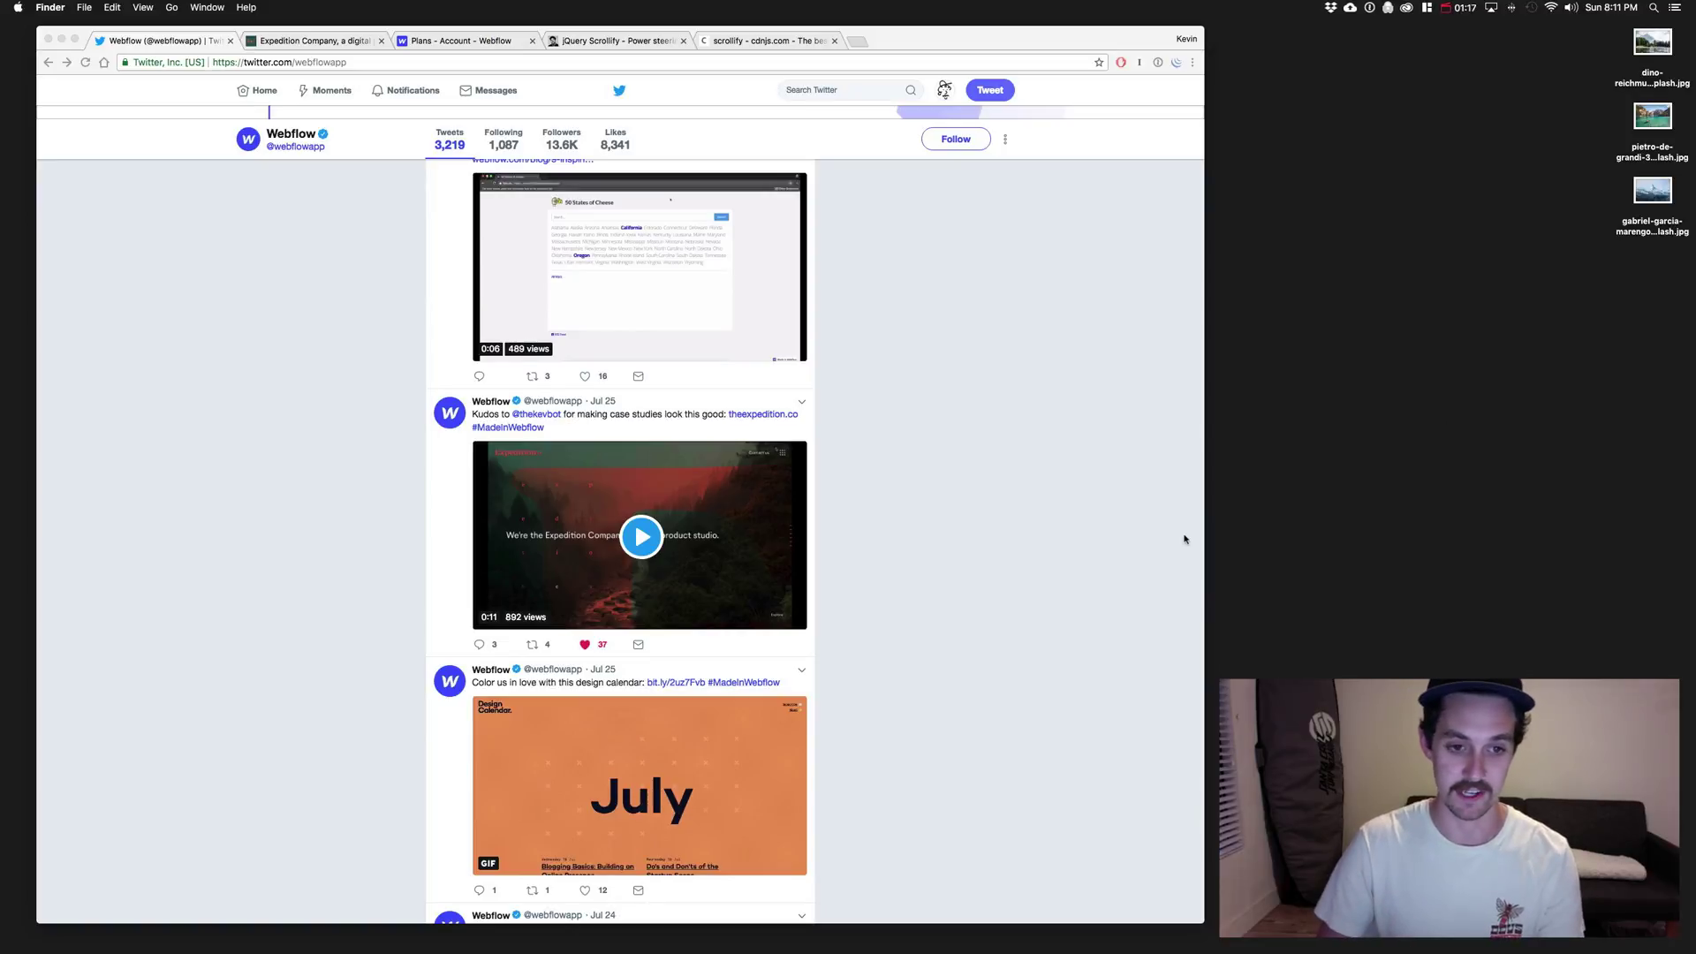
{"action": "scroll", "coordinate": [978, 557], "scroll_direction": "down", "scroll_amount": 1}
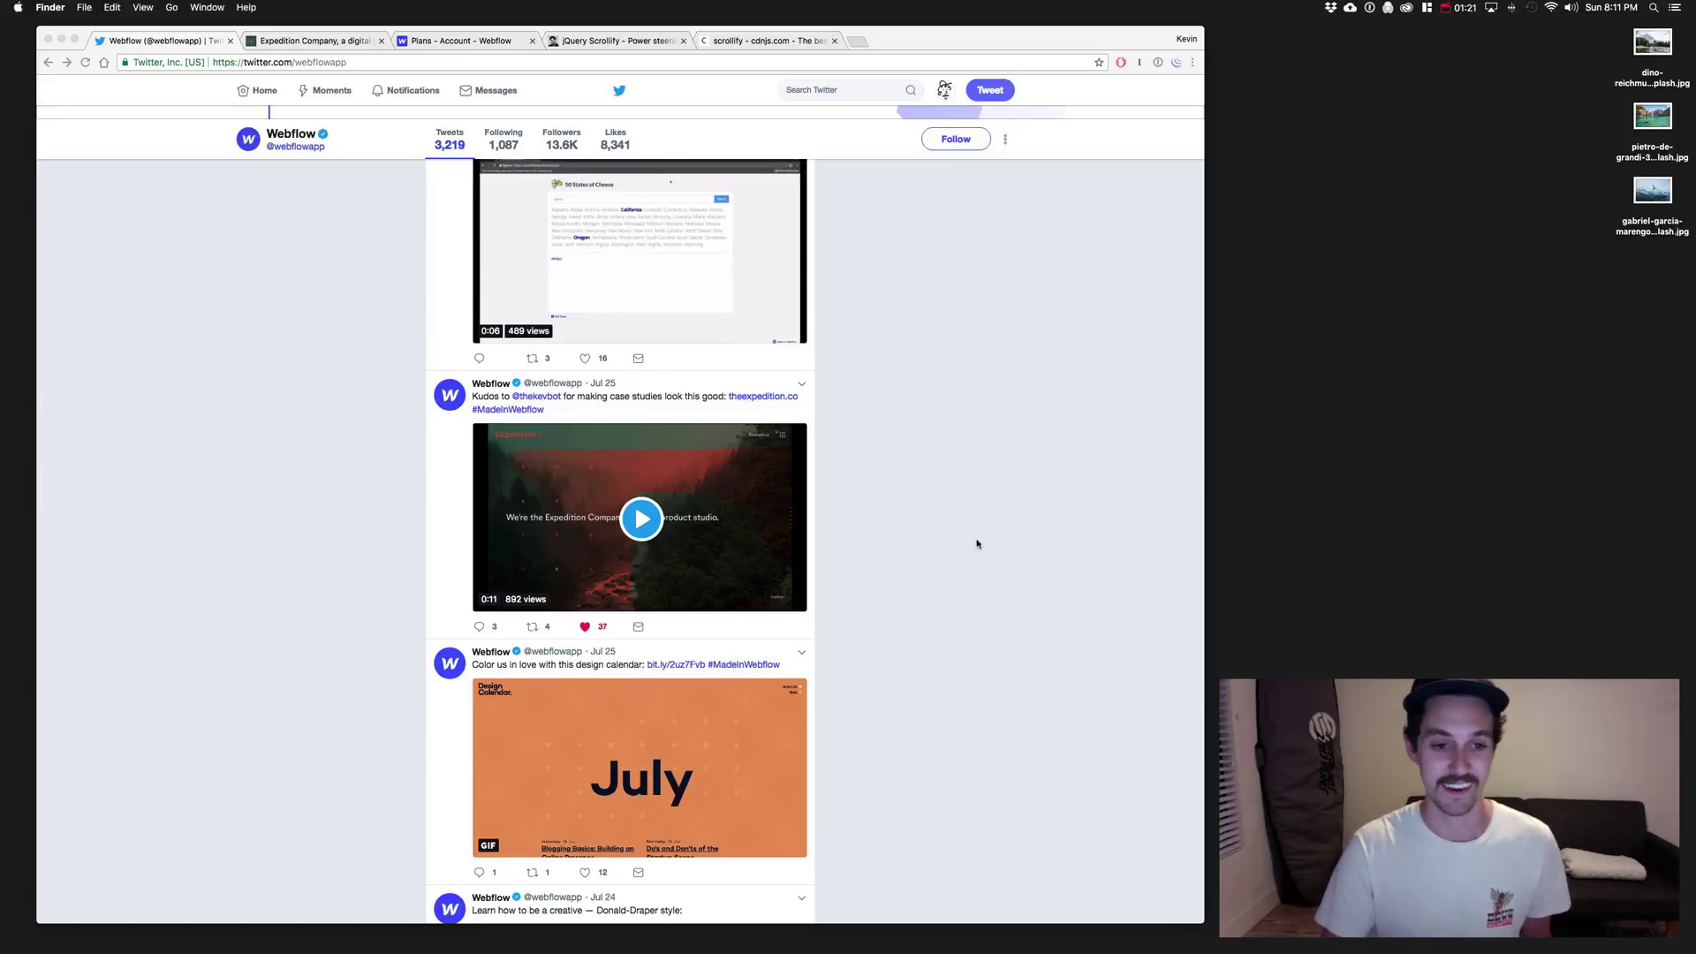
{"action": "left_click", "coordinate": [669, 406]}
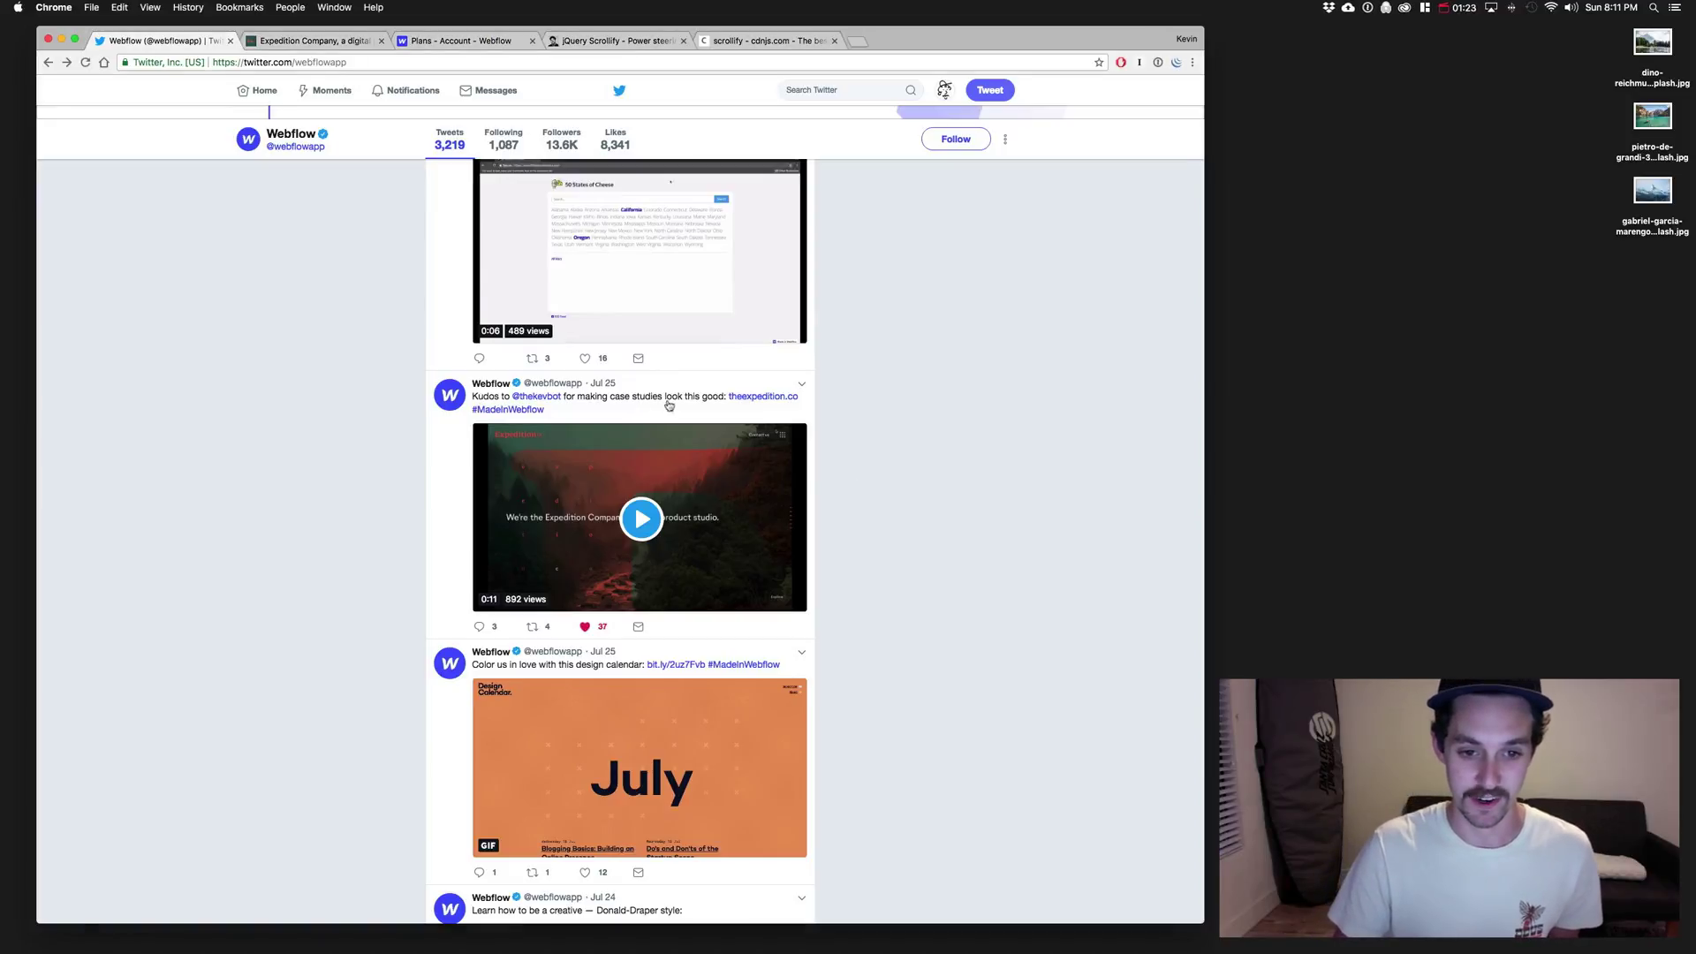
{"action": "left_click", "coordinate": [677, 404]}
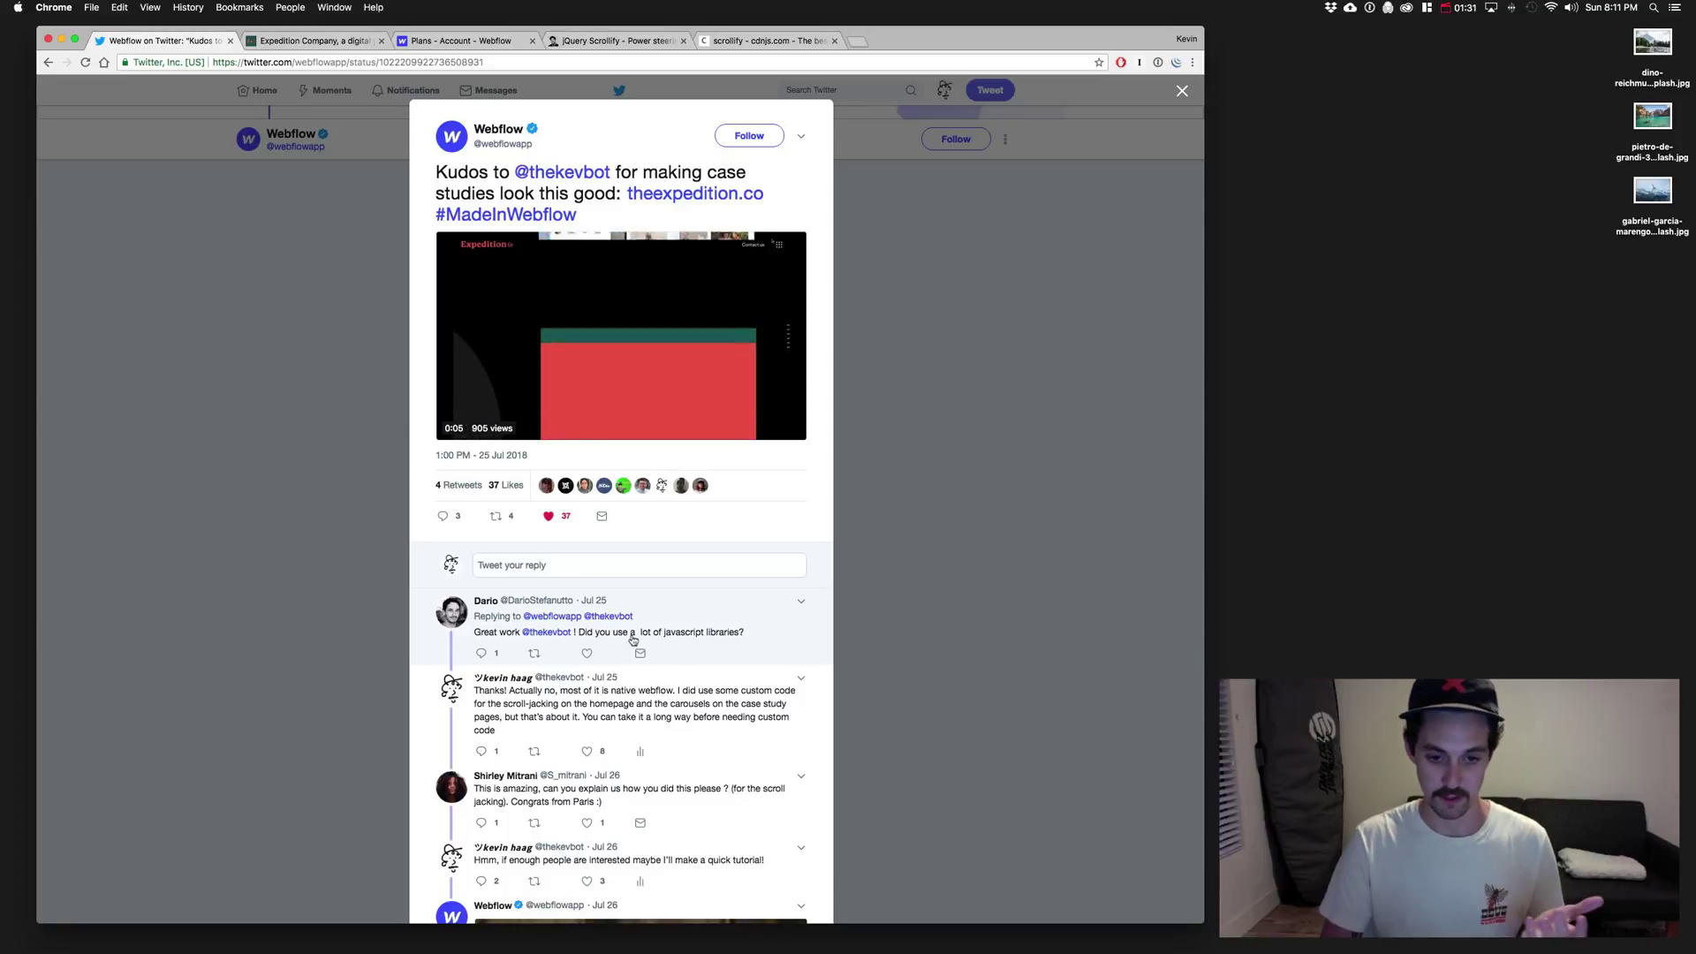
{"action": "scroll", "coordinate": [709, 641], "scroll_direction": "down", "scroll_amount": 1}
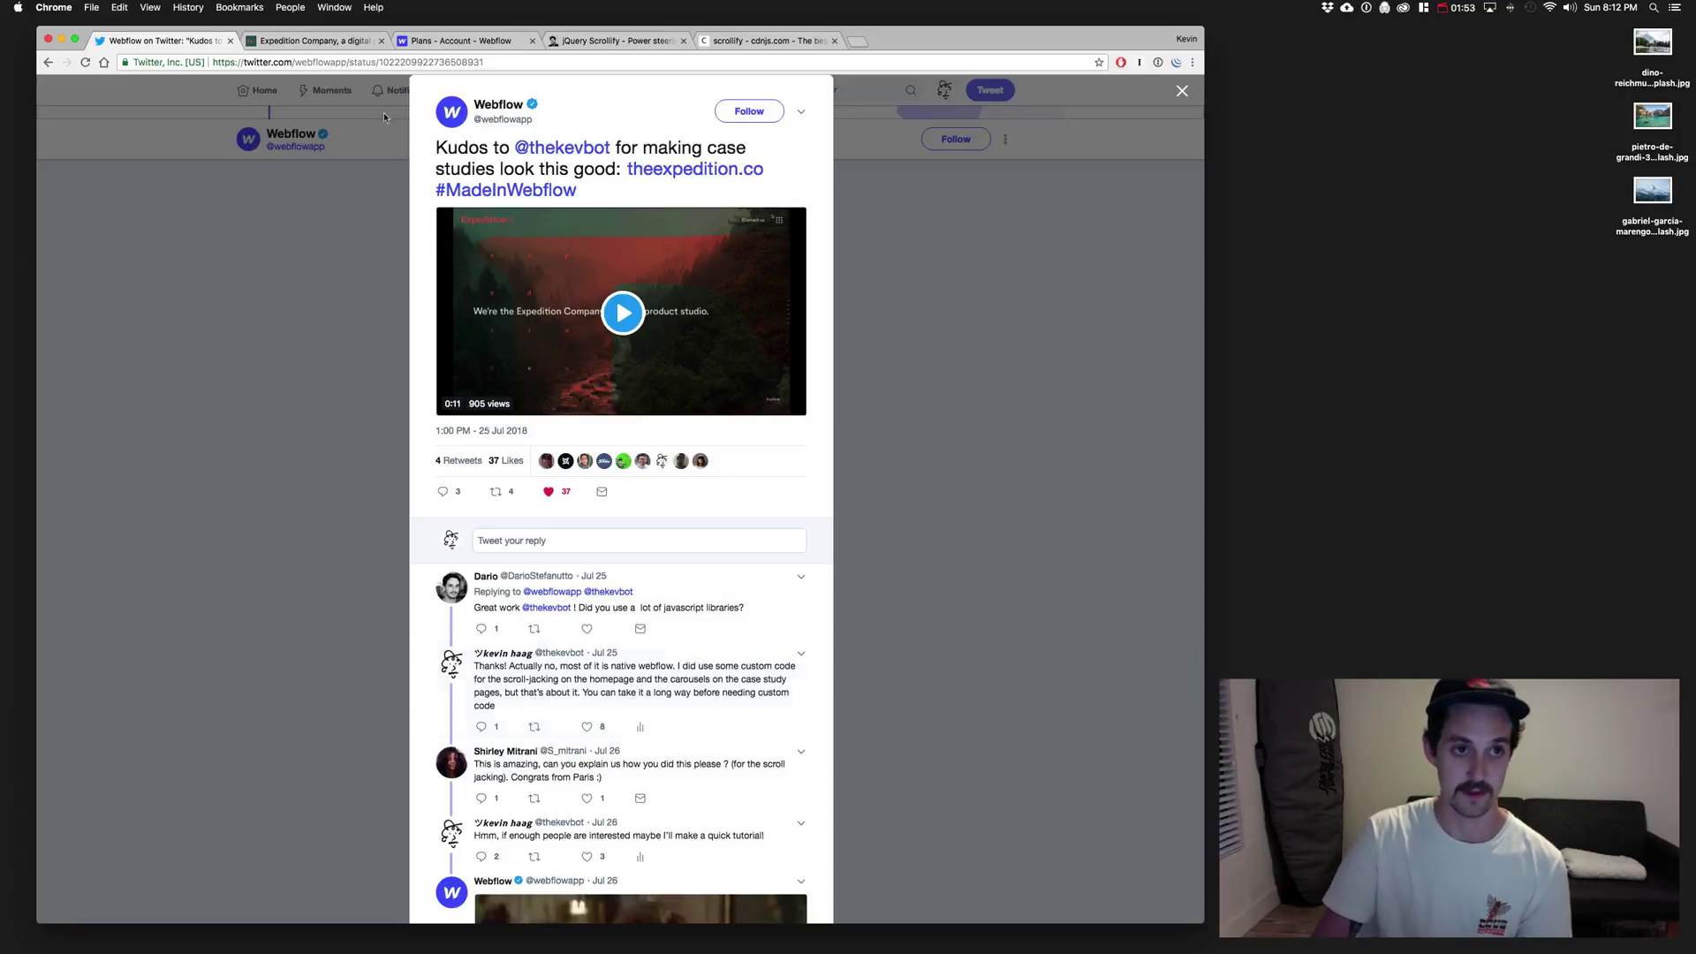
Step: Switch to the Expedition Company tab and open, then close, its grid navigation menu
{"action": "left_click", "coordinate": [305, 46]}
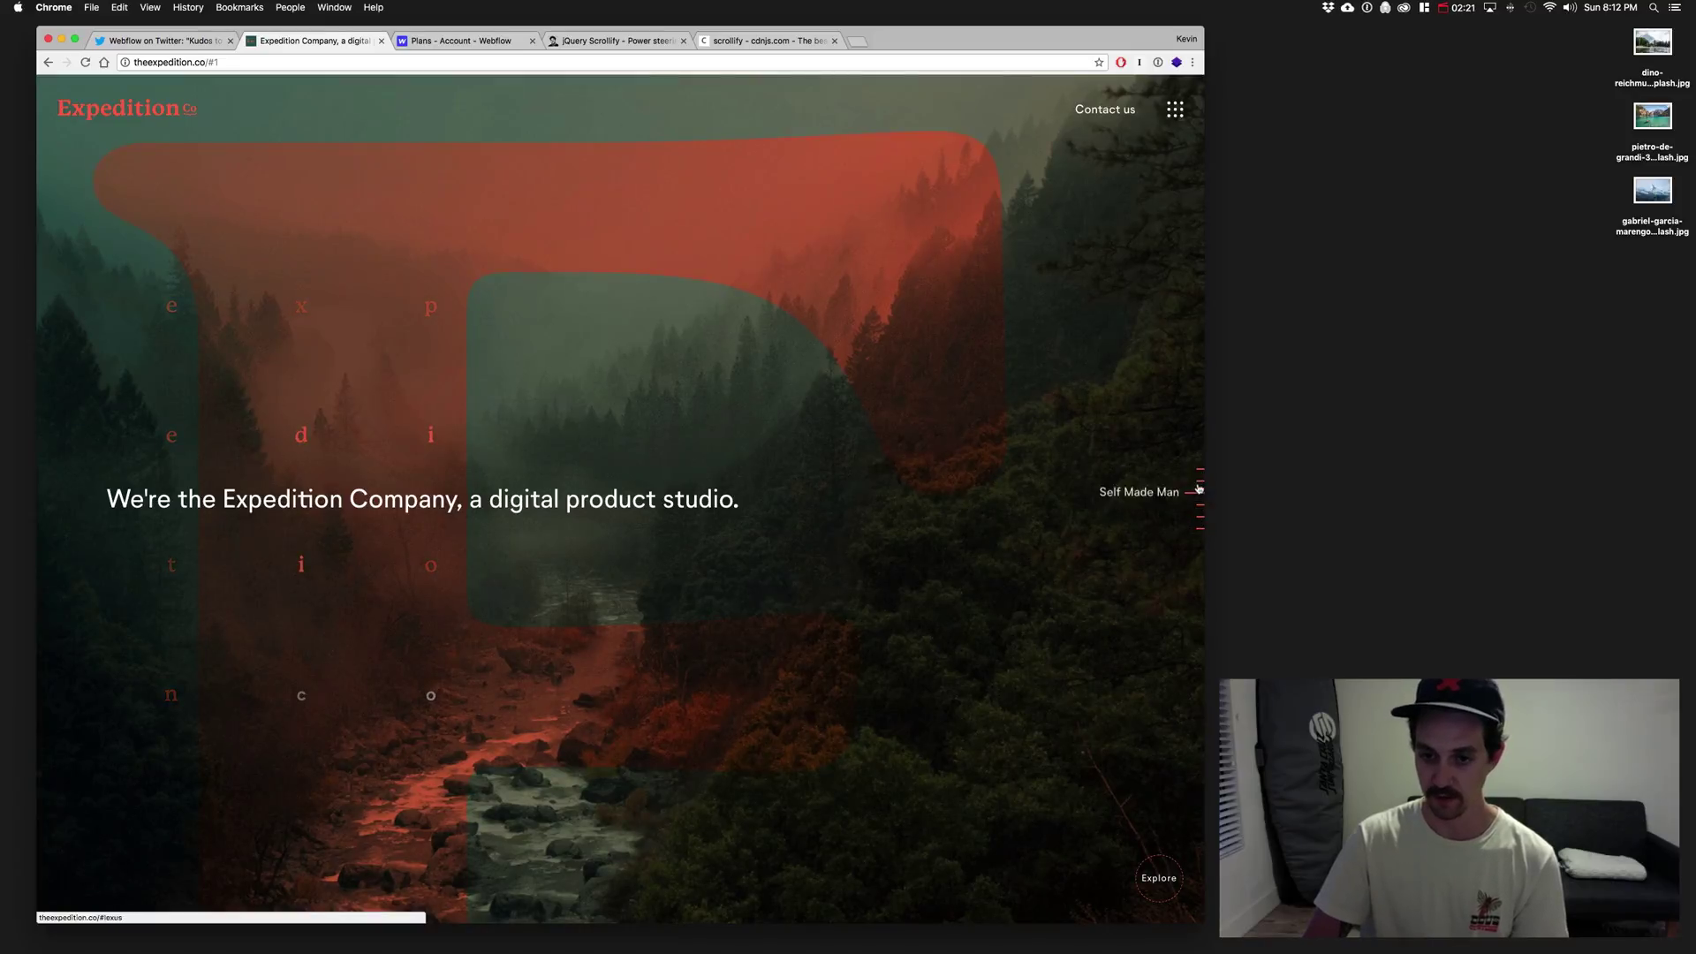
{"action": "left_click", "coordinate": [1175, 109]}
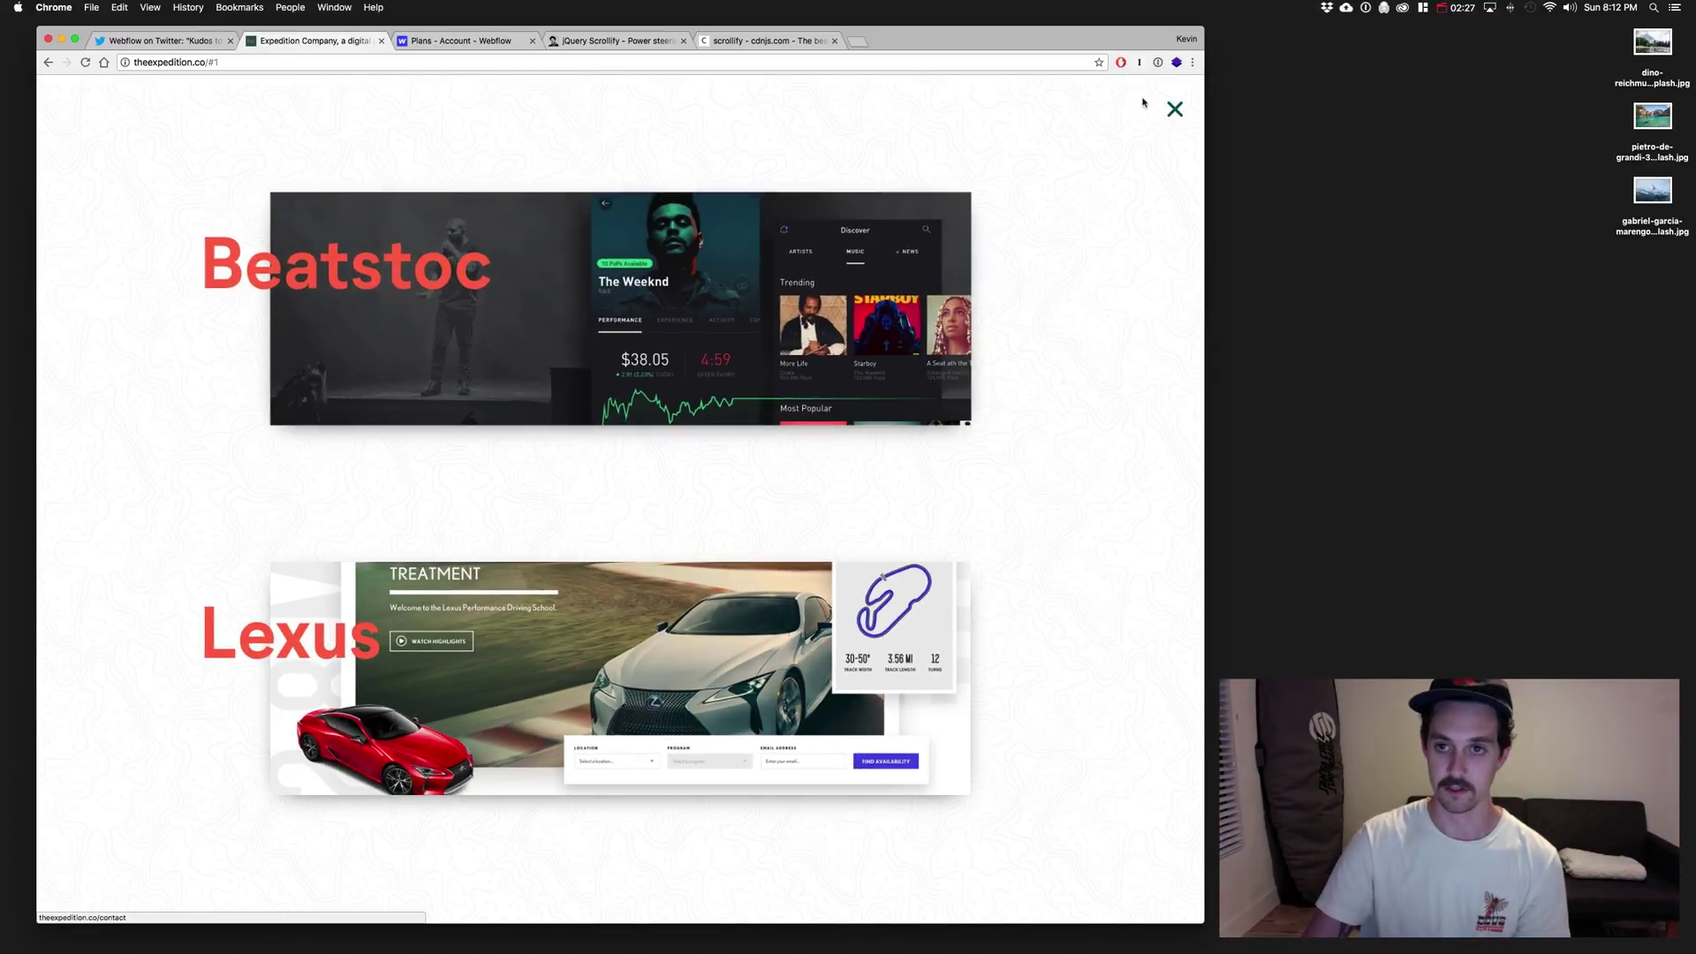
{"action": "left_click", "coordinate": [1174, 109]}
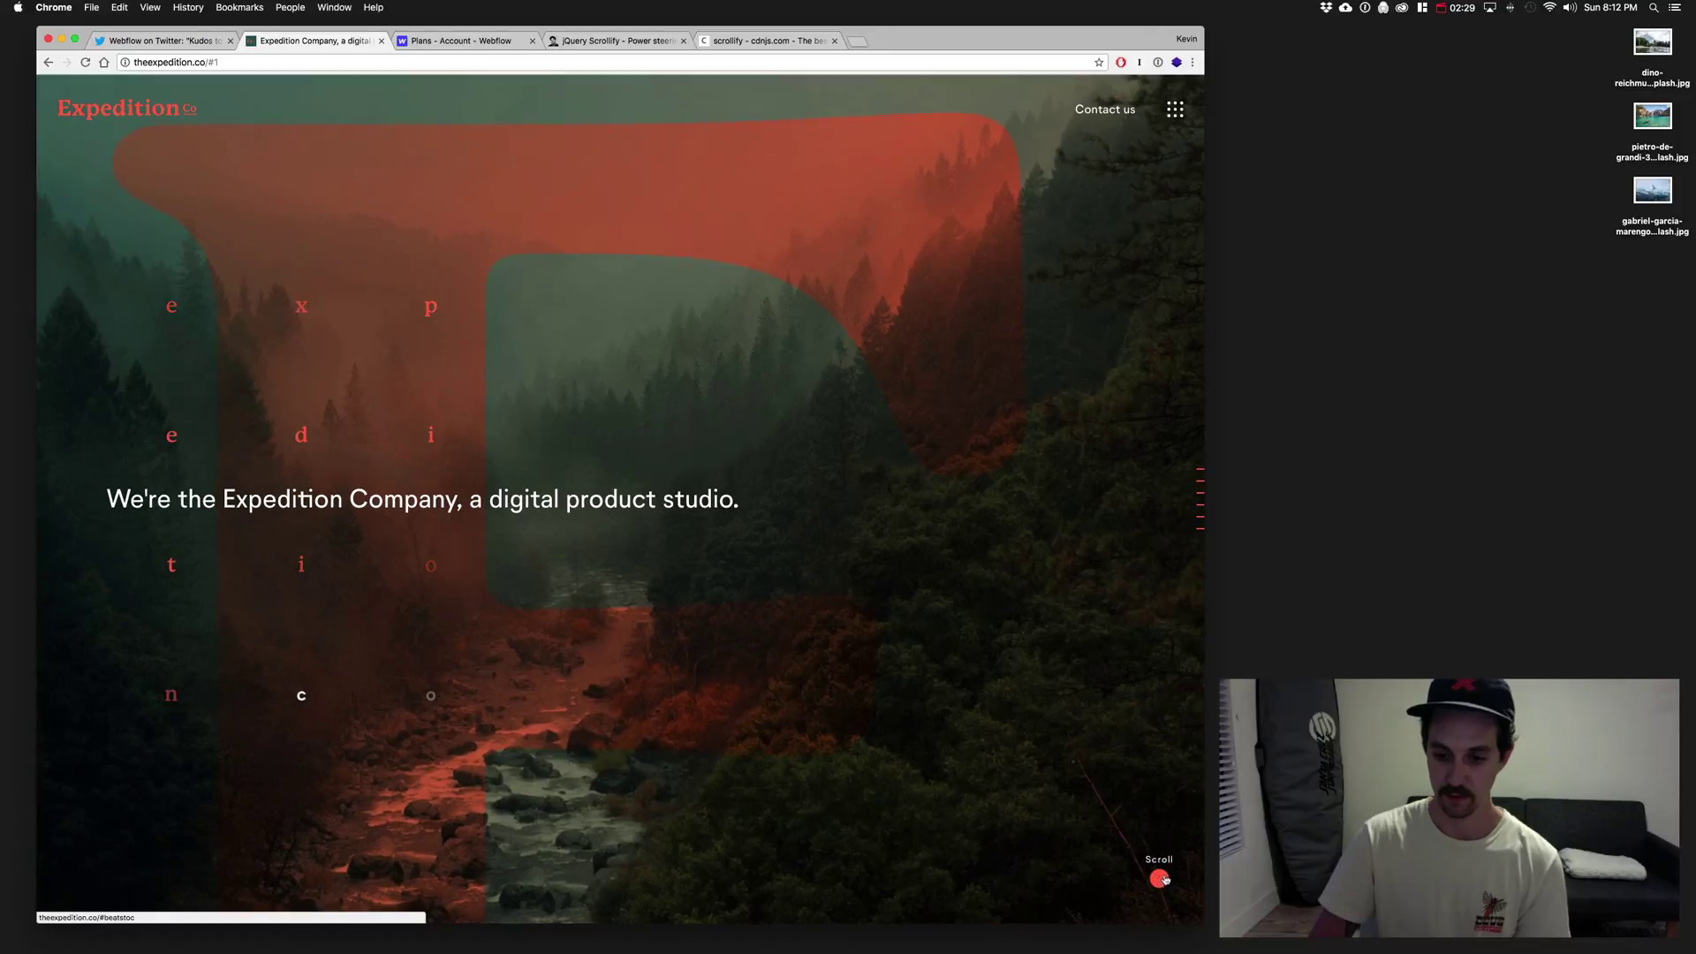
Step: Scroll through the snapping sections, ending on the Beatstoc case study (1/6)
{"action": "scroll", "coordinate": [795, 663], "scroll_direction": "down", "scroll_amount": 2}
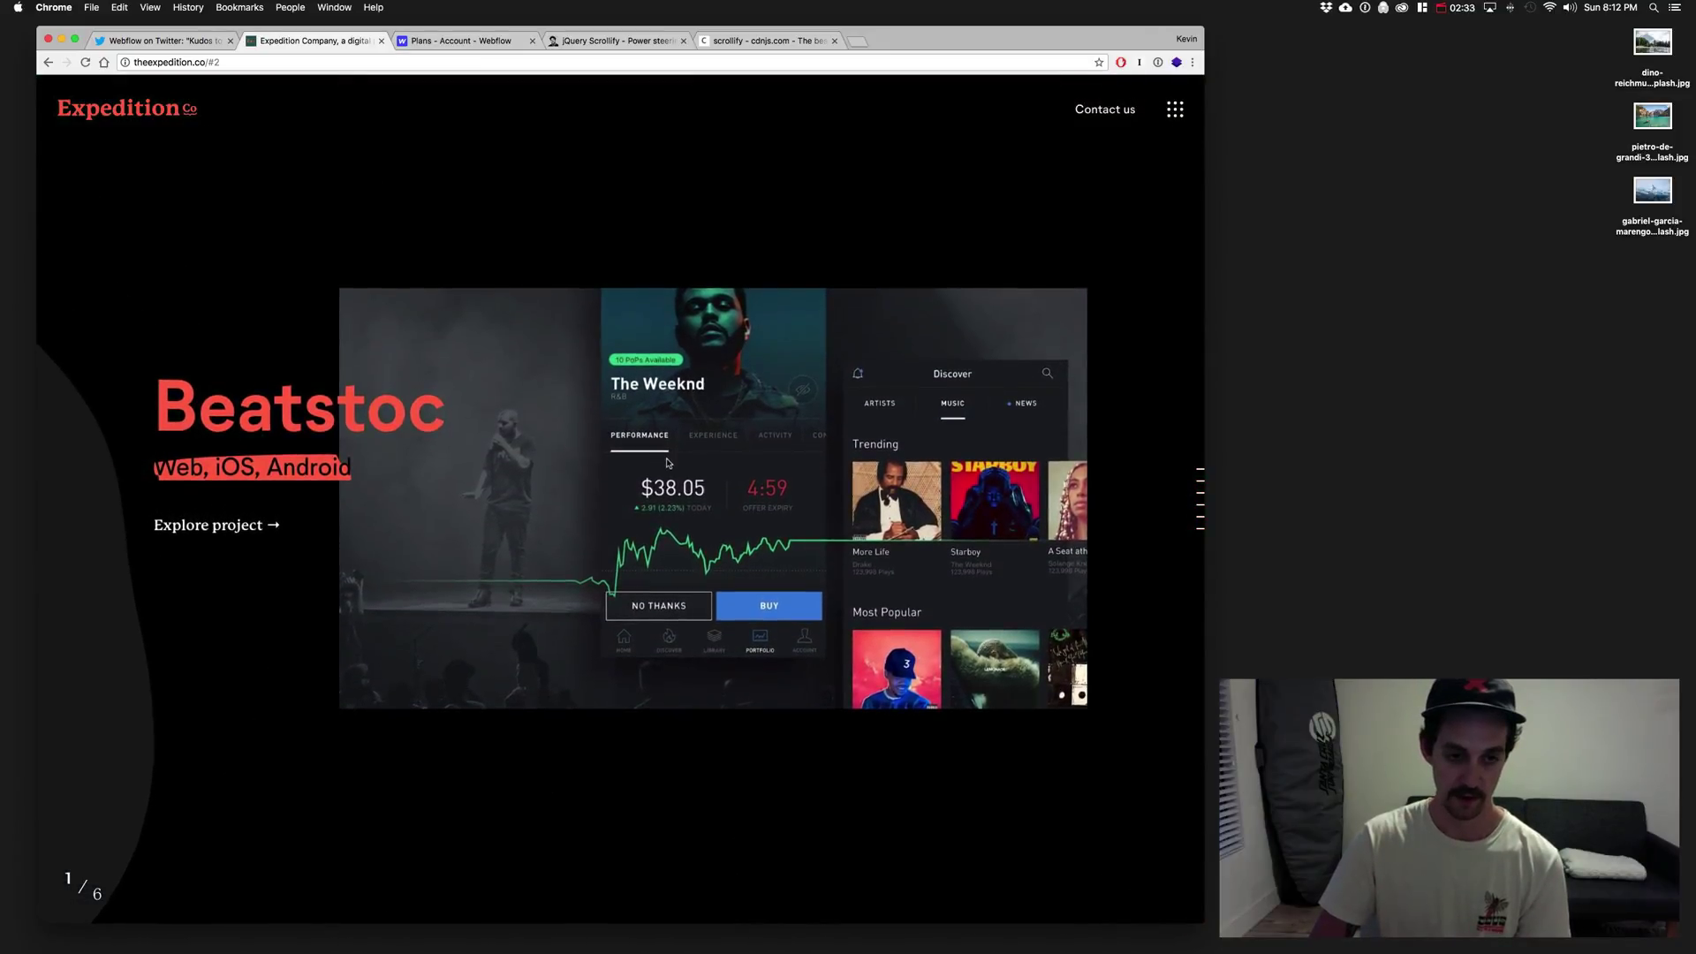
{"action": "scroll", "coordinate": [666, 458], "scroll_direction": "down", "scroll_amount": 2}
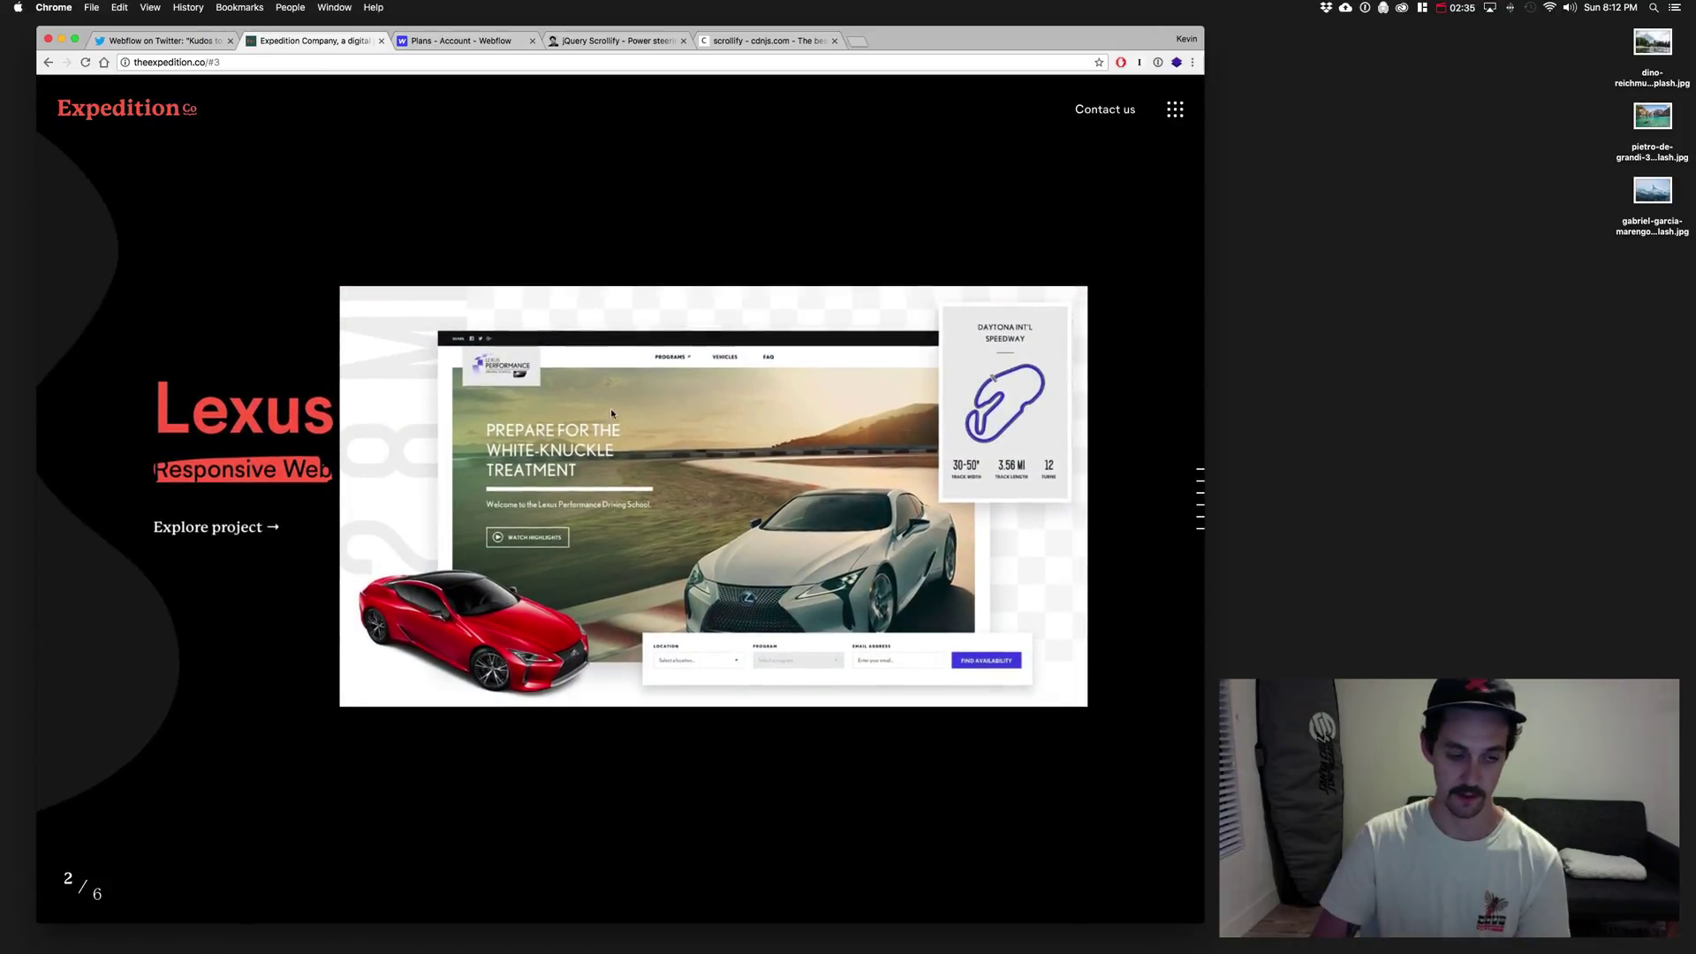
{"action": "scroll", "coordinate": [569, 449], "scroll_direction": "down", "scroll_amount": 2}
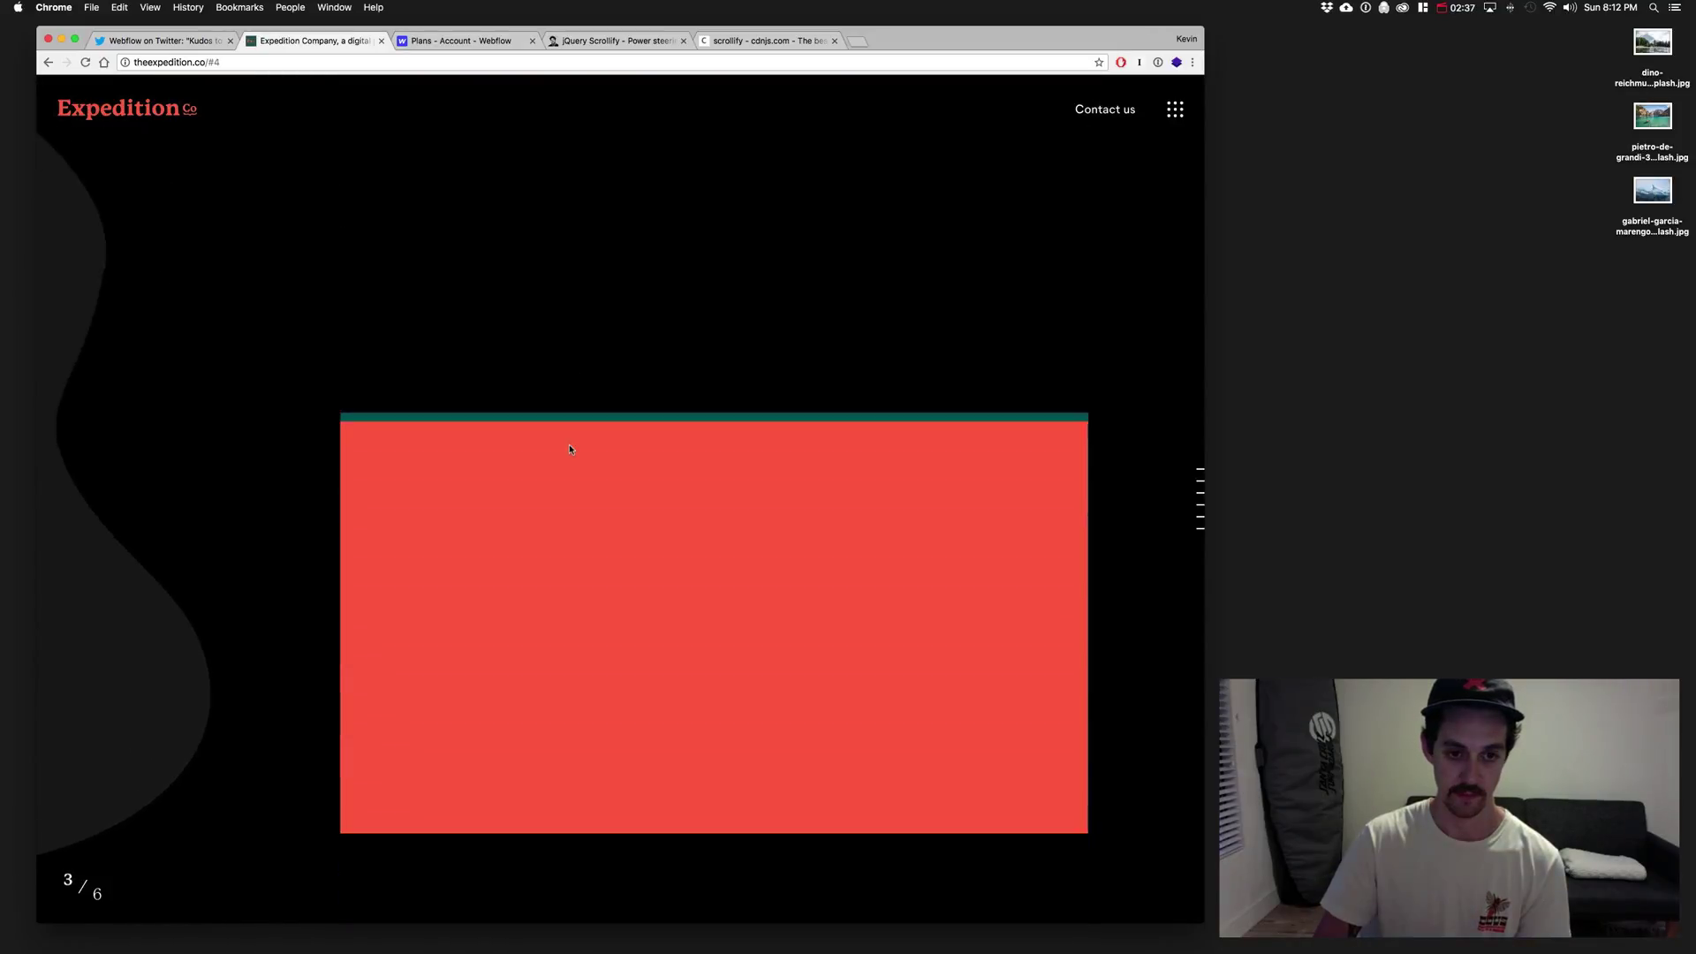
{"action": "scroll", "coordinate": [575, 451], "scroll_direction": "up", "scroll_amount": 2}
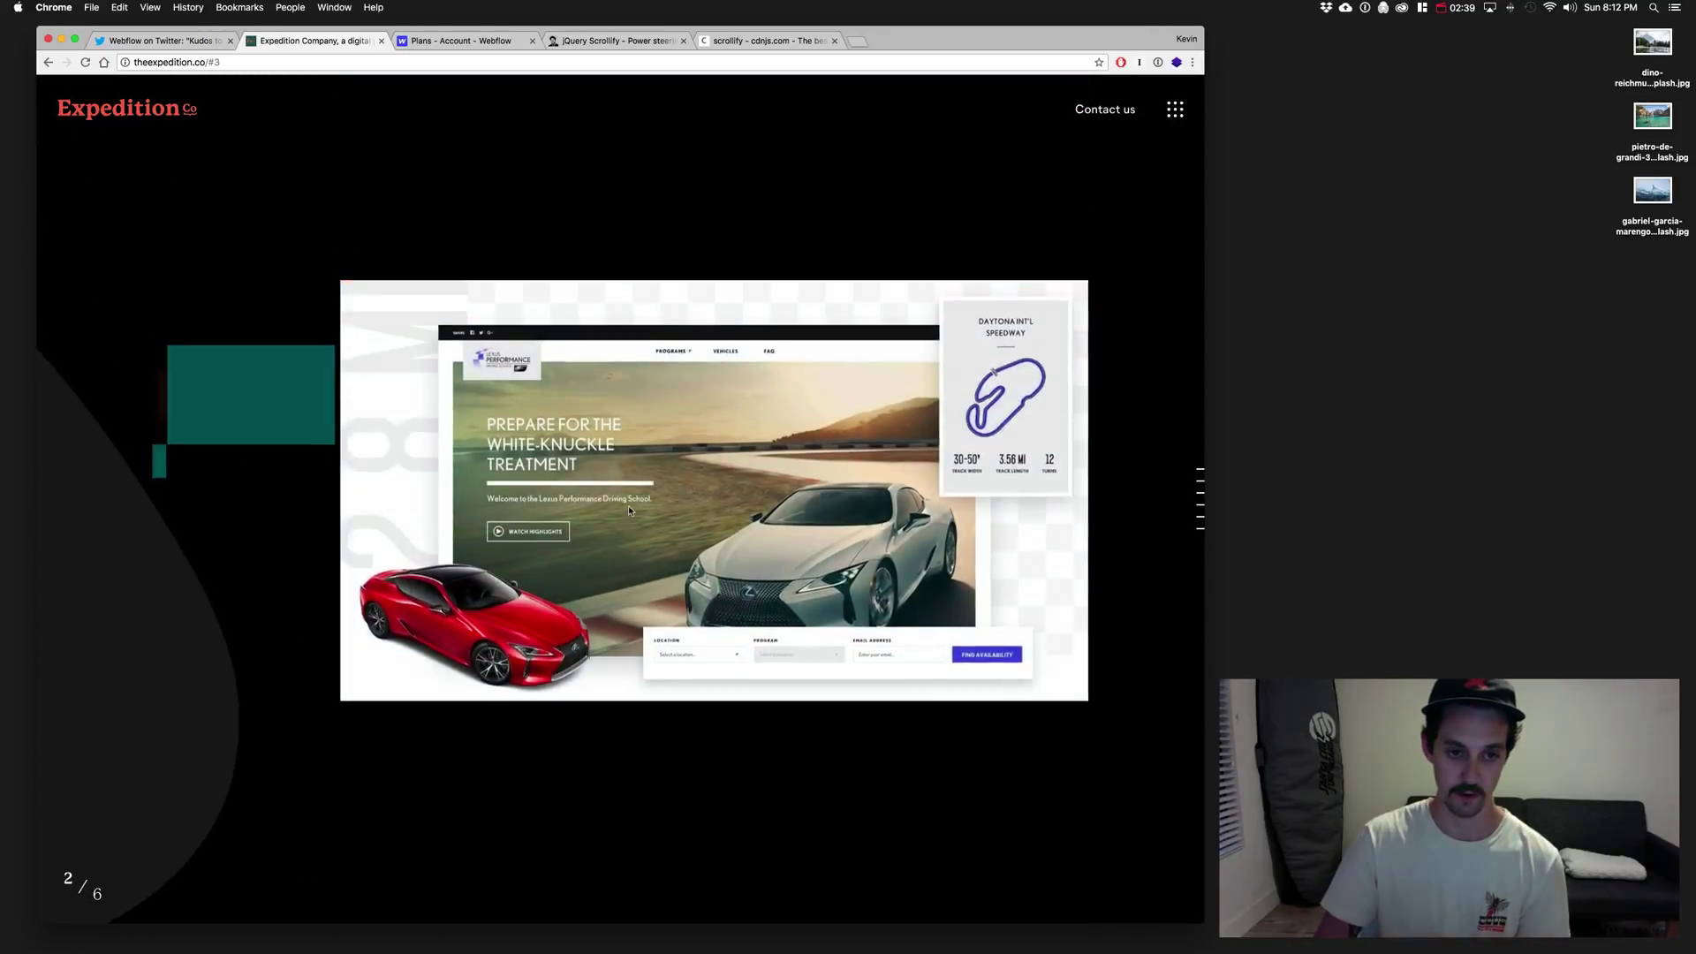
{"action": "scroll", "coordinate": [629, 507], "scroll_direction": "up", "scroll_amount": 2}
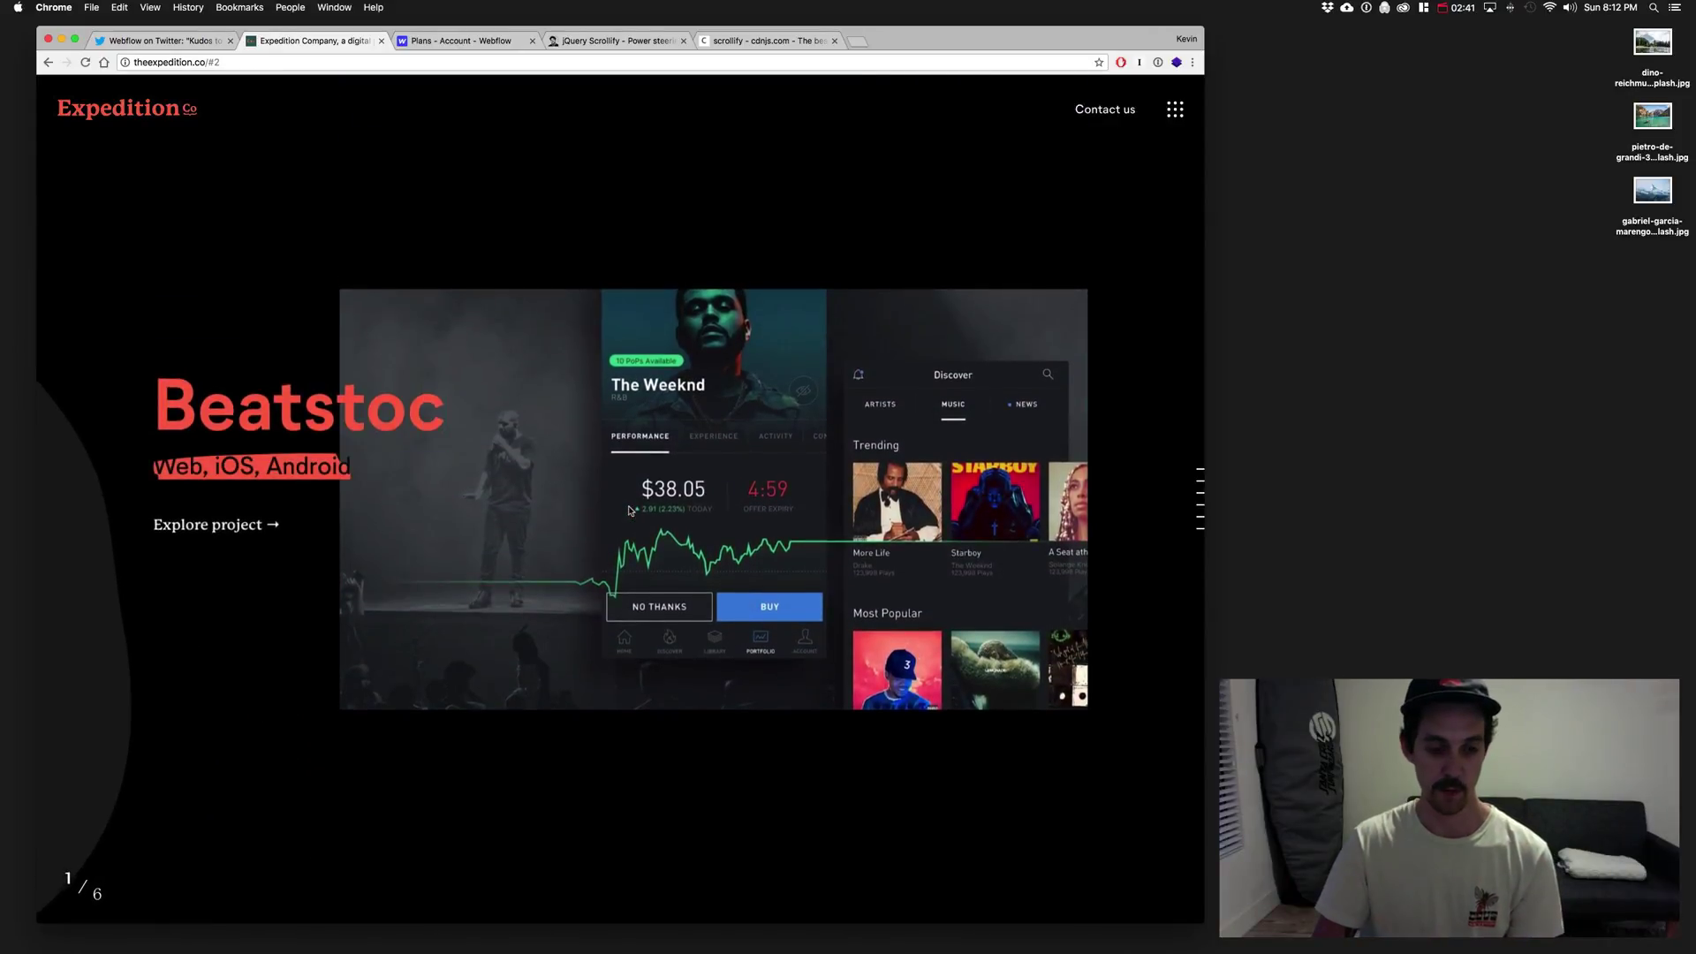
{"action": "scroll", "coordinate": [629, 509], "scroll_direction": "up", "scroll_amount": 2}
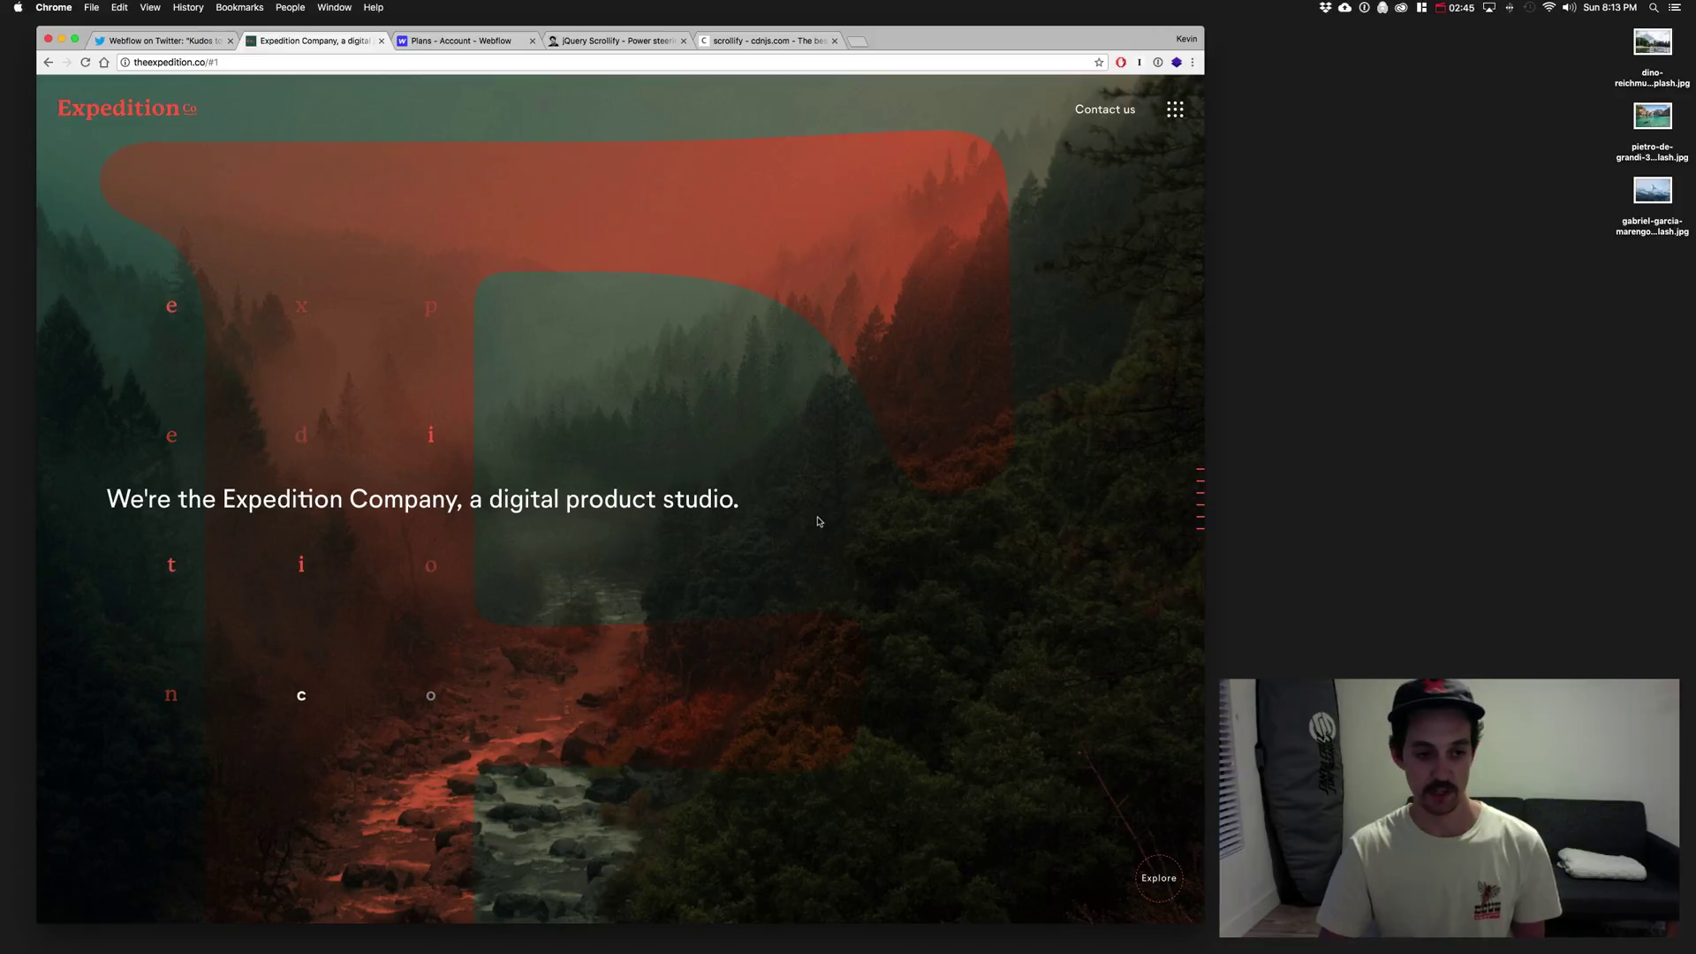
{"action": "scroll", "coordinate": [804, 497], "scroll_direction": "down", "scroll_amount": 2}
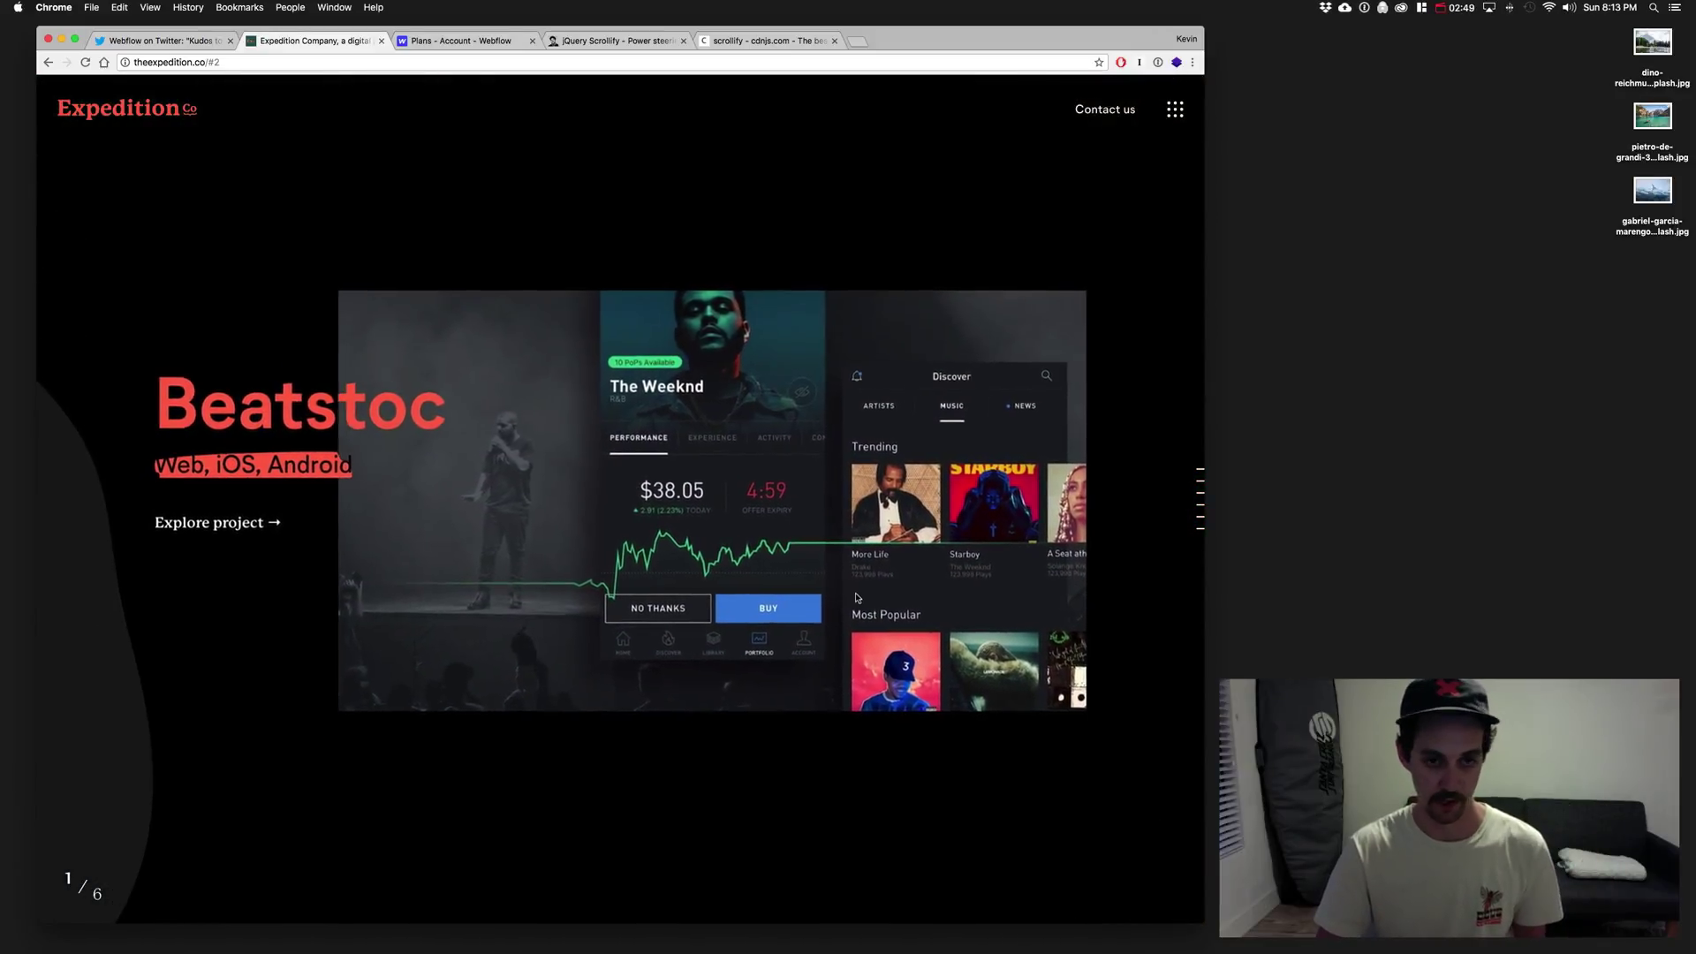
{"action": "scroll", "coordinate": [787, 586], "scroll_direction": "up", "scroll_amount": 2}
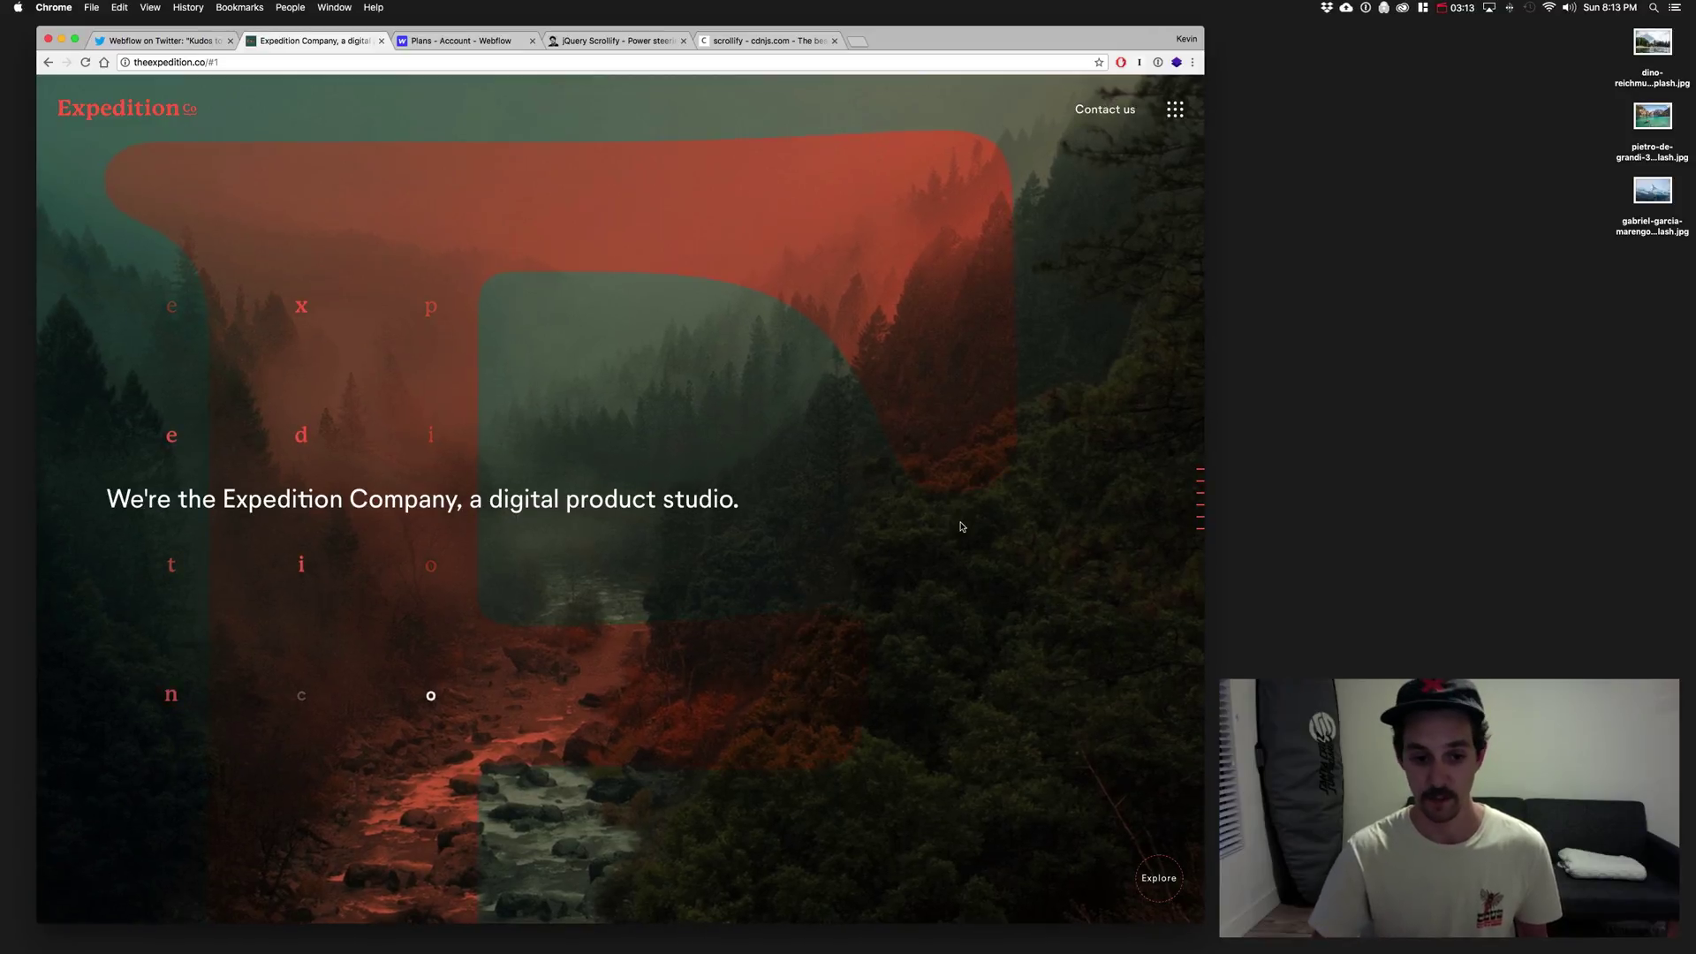
{"action": "scroll", "coordinate": [961, 527], "scroll_direction": "down", "scroll_amount": 2}
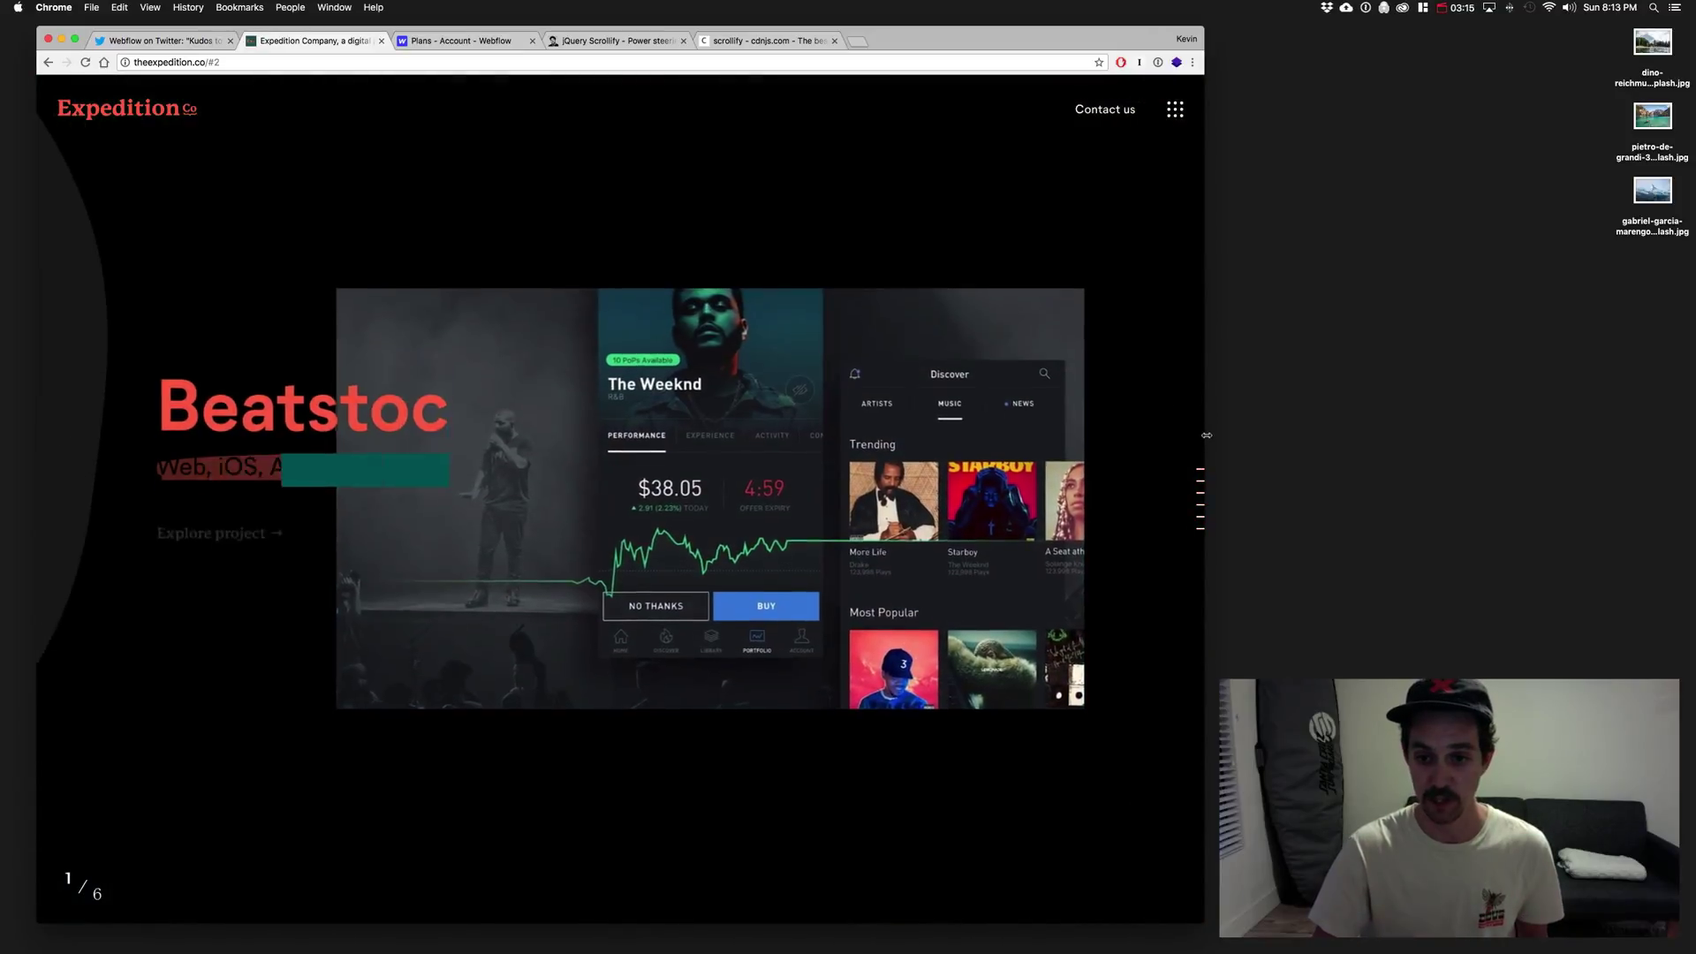
Step: Narrow and partly re-widen the Chrome window, then scroll the reflowed sections
{"action": "left_click_drag", "start_coordinate": [1196, 435], "coordinate": [740, 450]}
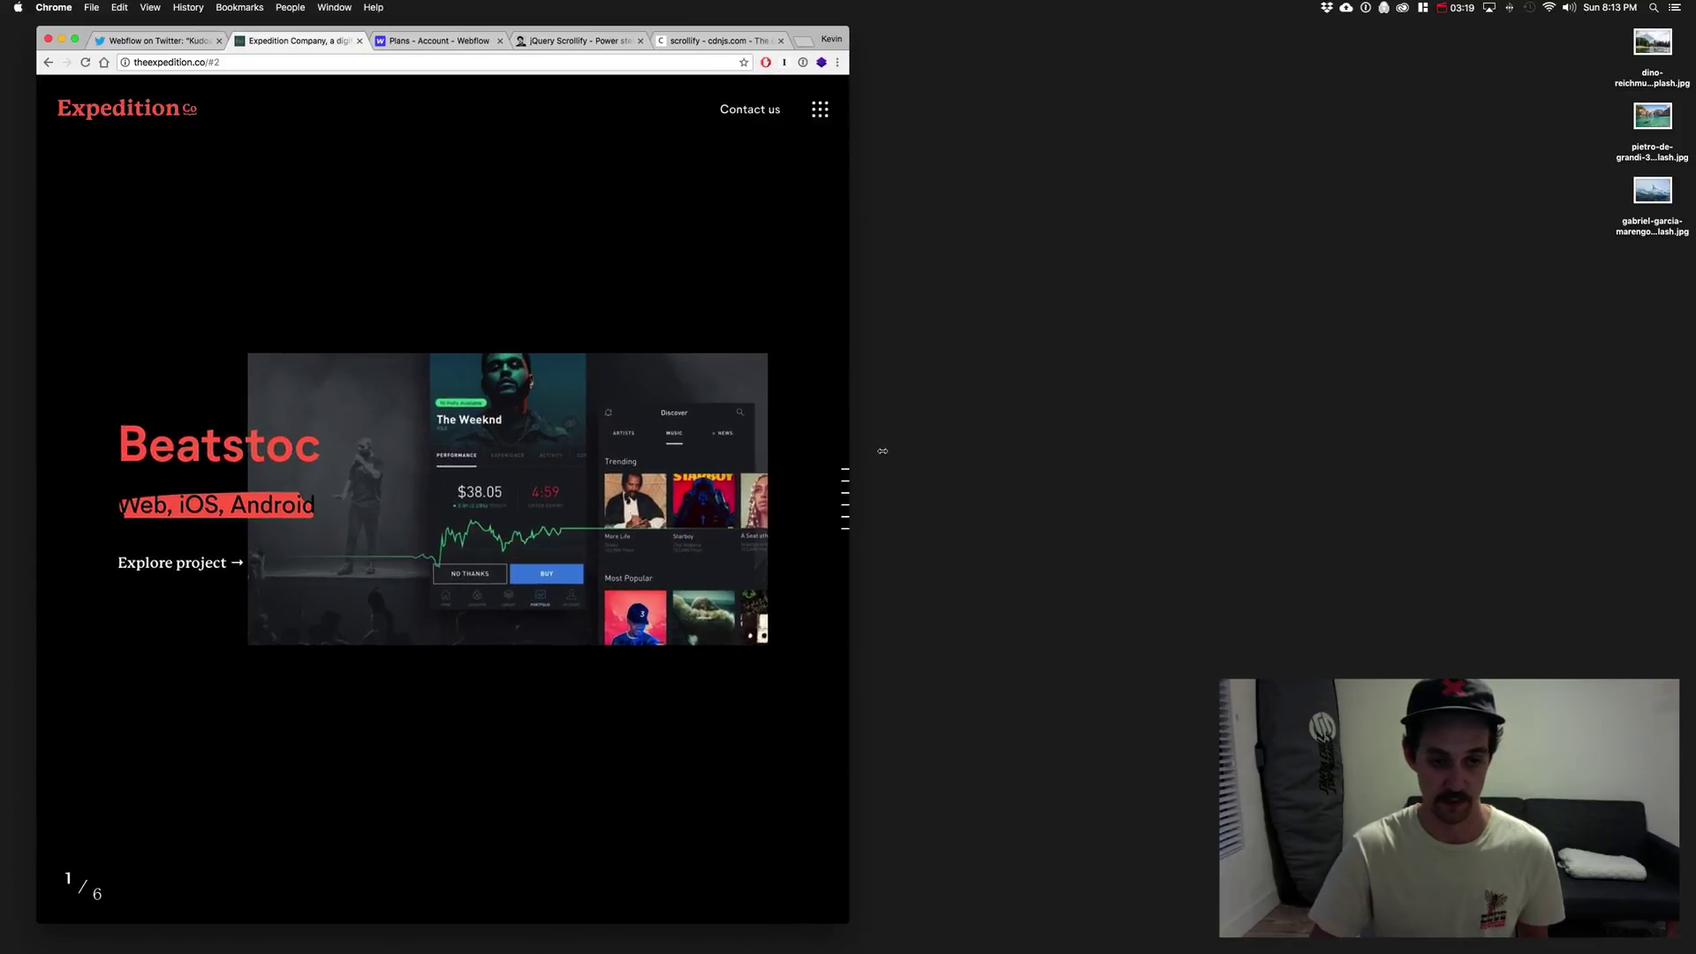
{"action": "left_click_drag", "start_coordinate": [893, 450], "coordinate": [1021, 451]}
{"action": "scroll", "coordinate": [781, 470], "scroll_direction": "up", "scroll_amount": 2}
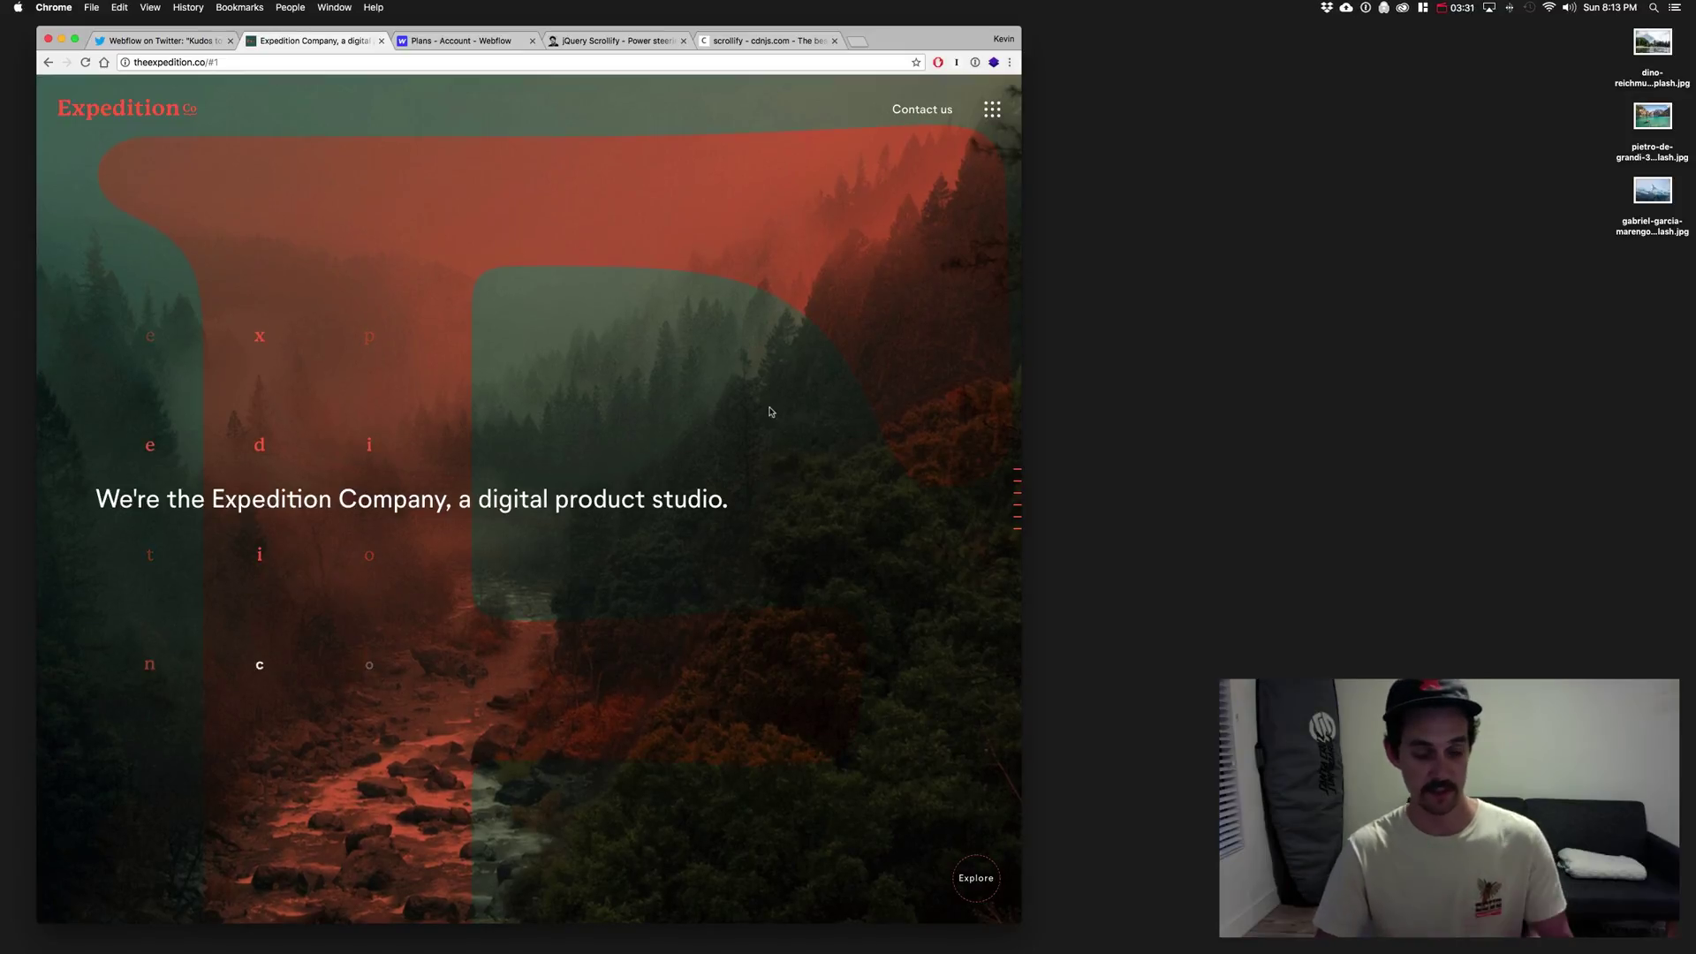
{"action": "scroll", "coordinate": [768, 411], "scroll_direction": "down", "scroll_amount": 2}
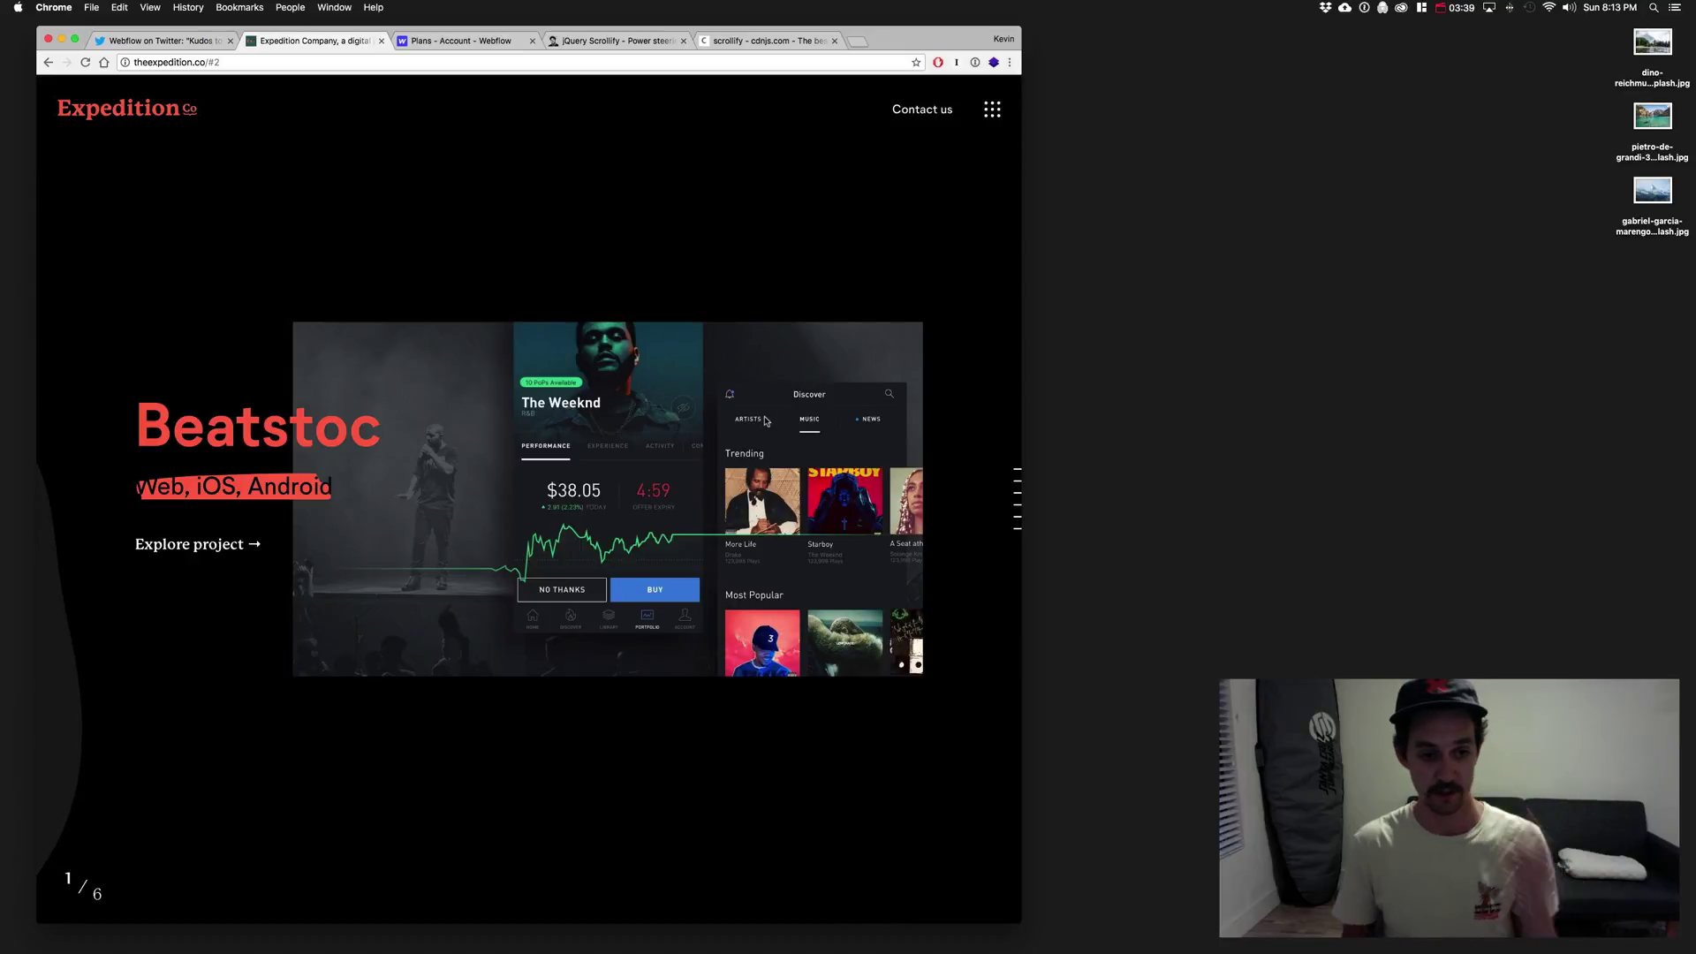
{"action": "scroll", "coordinate": [765, 421], "scroll_direction": "up", "scroll_amount": 2}
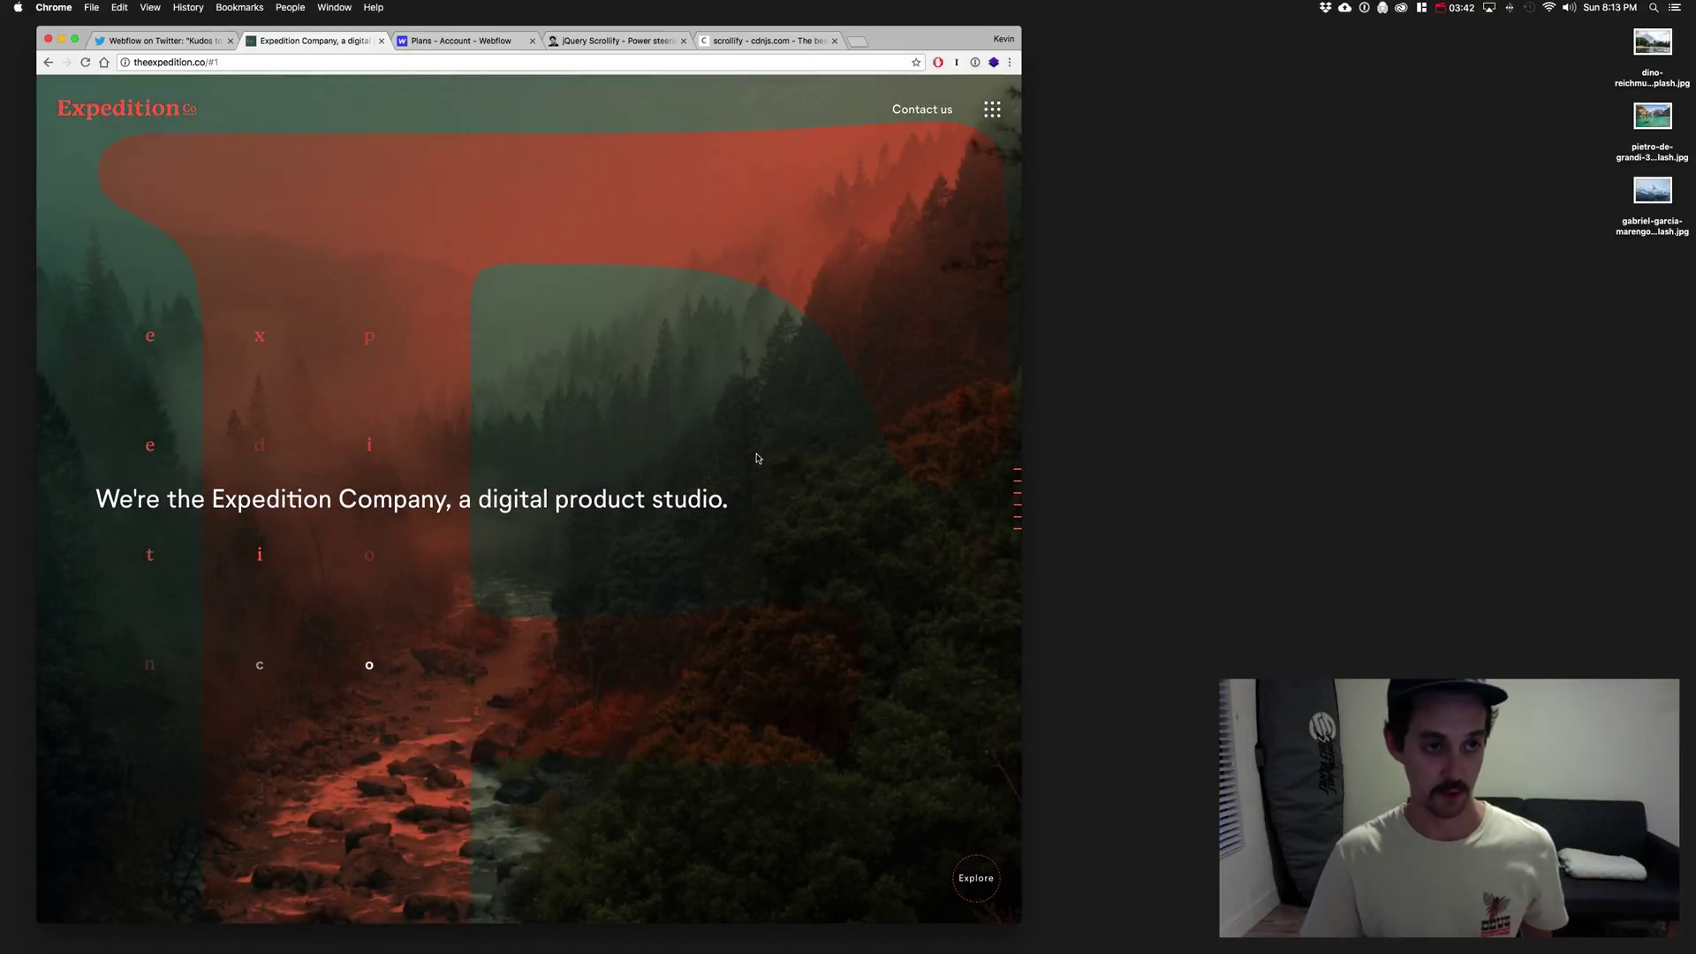
Step: Revisit the Webflow tweet, then return to Expedition Company and scroll back to the forest hero
{"action": "left_click", "coordinate": [159, 41]}
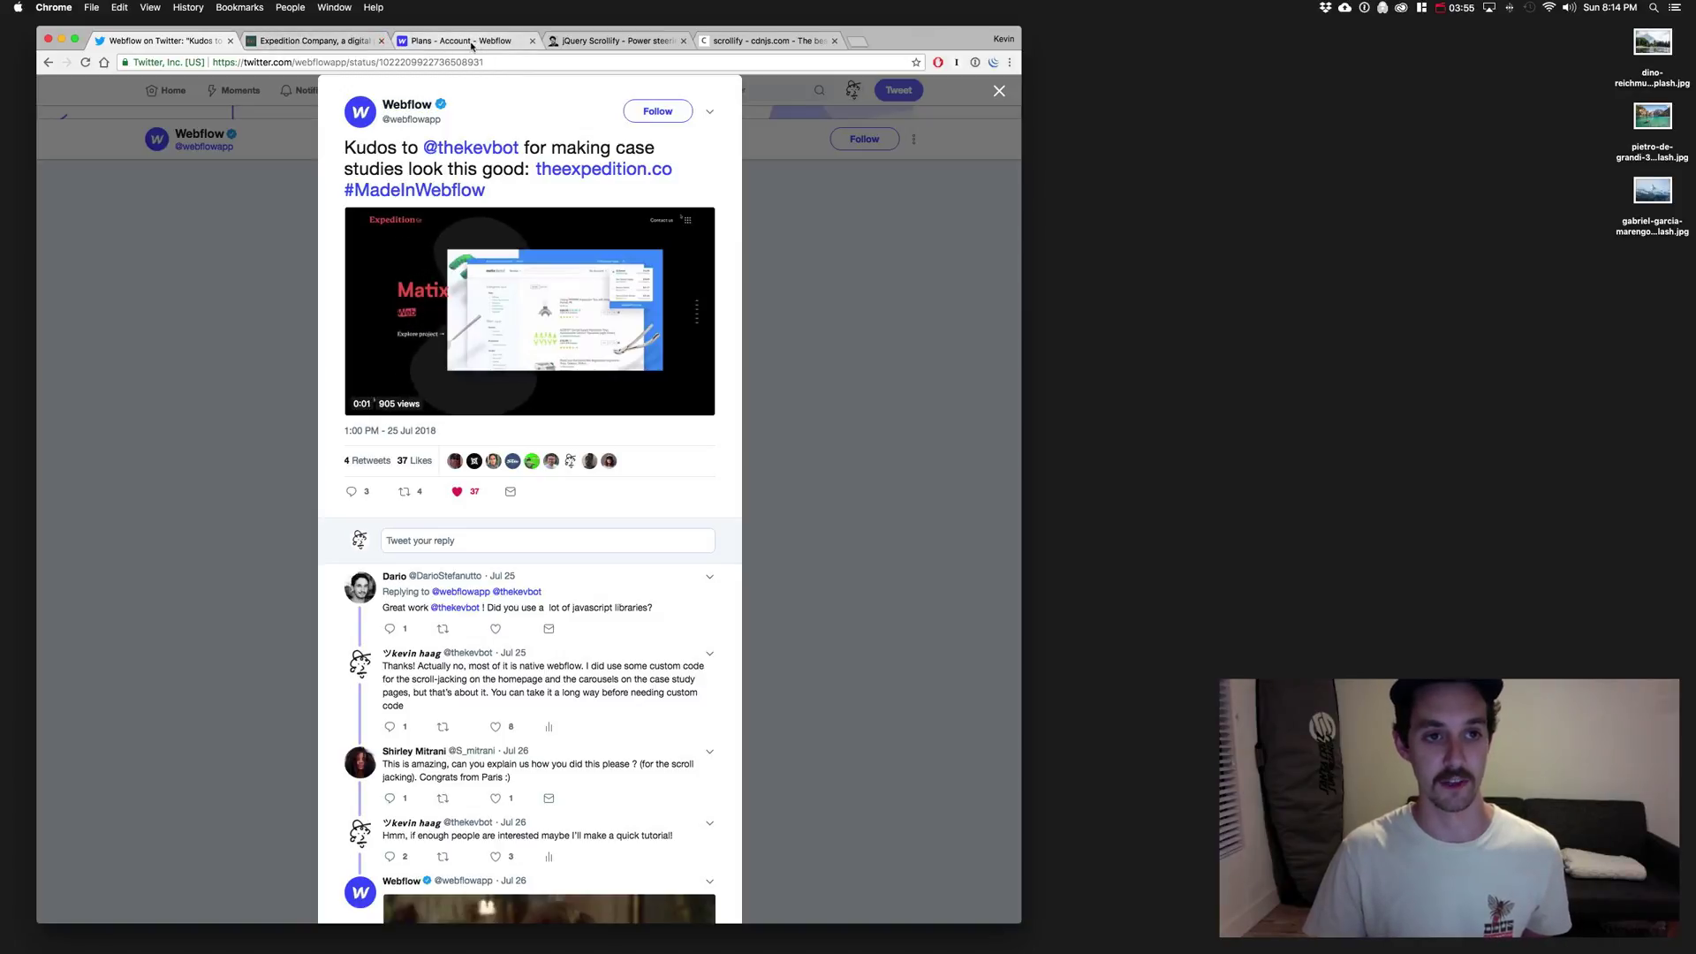
{"action": "left_click", "coordinate": [336, 41]}
{"action": "scroll", "coordinate": [555, 347], "scroll_direction": "down", "scroll_amount": 1}
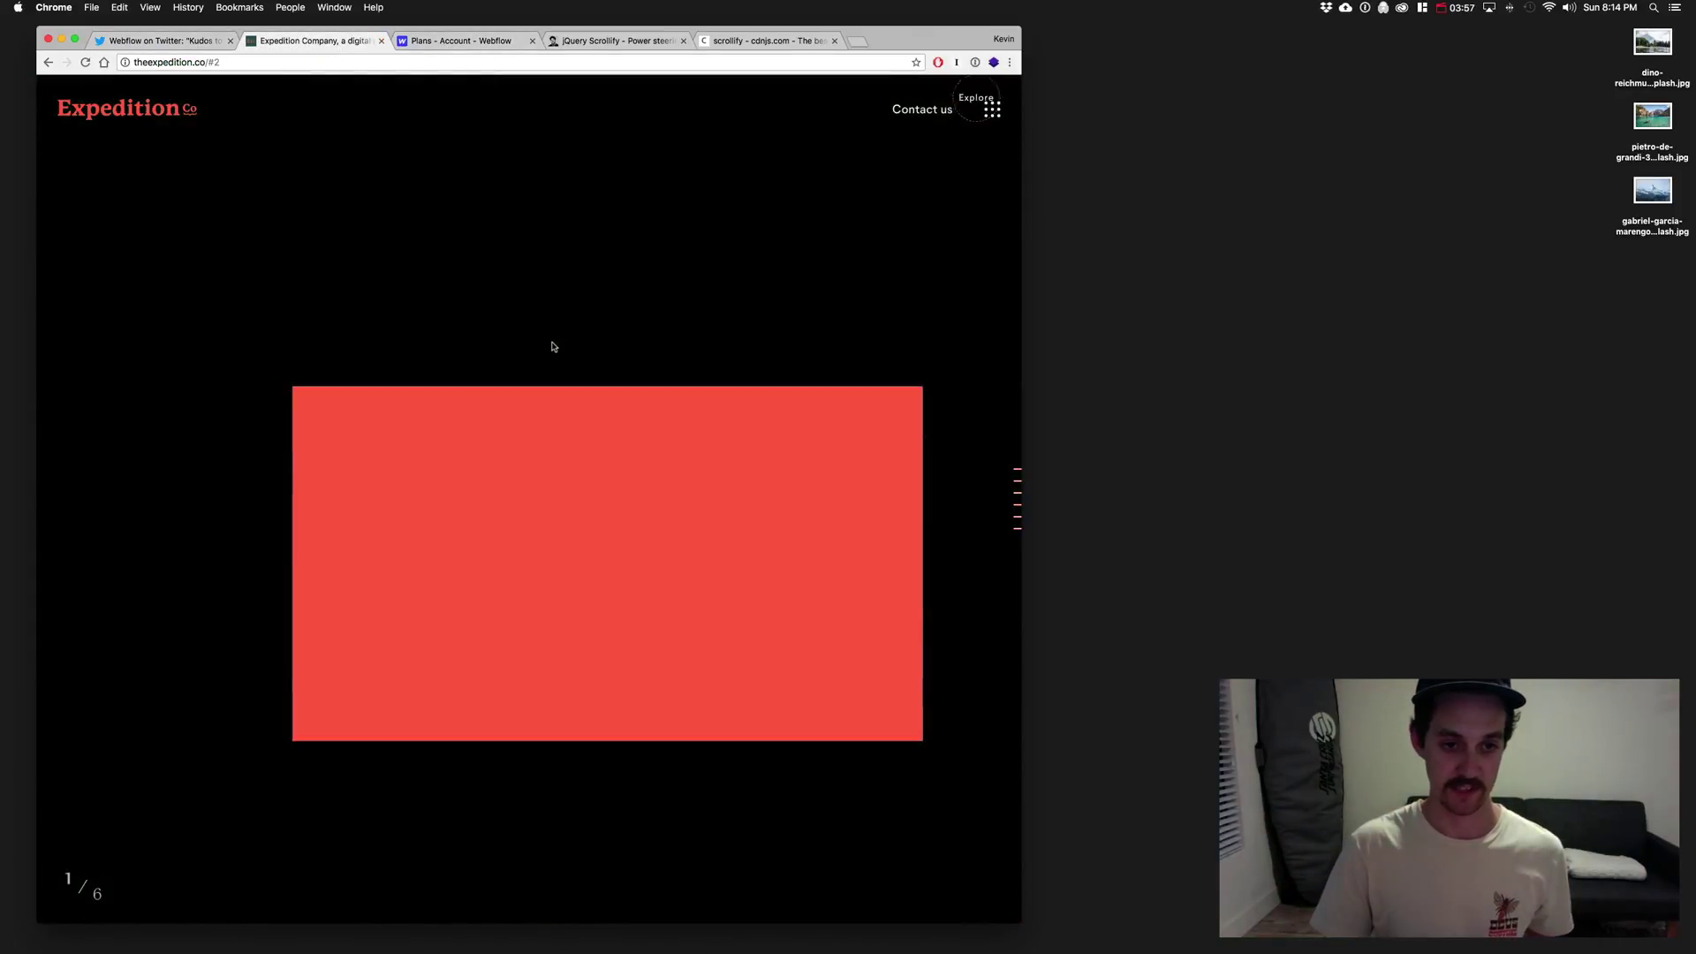
{"action": "scroll", "coordinate": [557, 346], "scroll_direction": "down", "scroll_amount": 1}
{"action": "scroll", "coordinate": [556, 346], "scroll_direction": "up", "scroll_amount": 1}
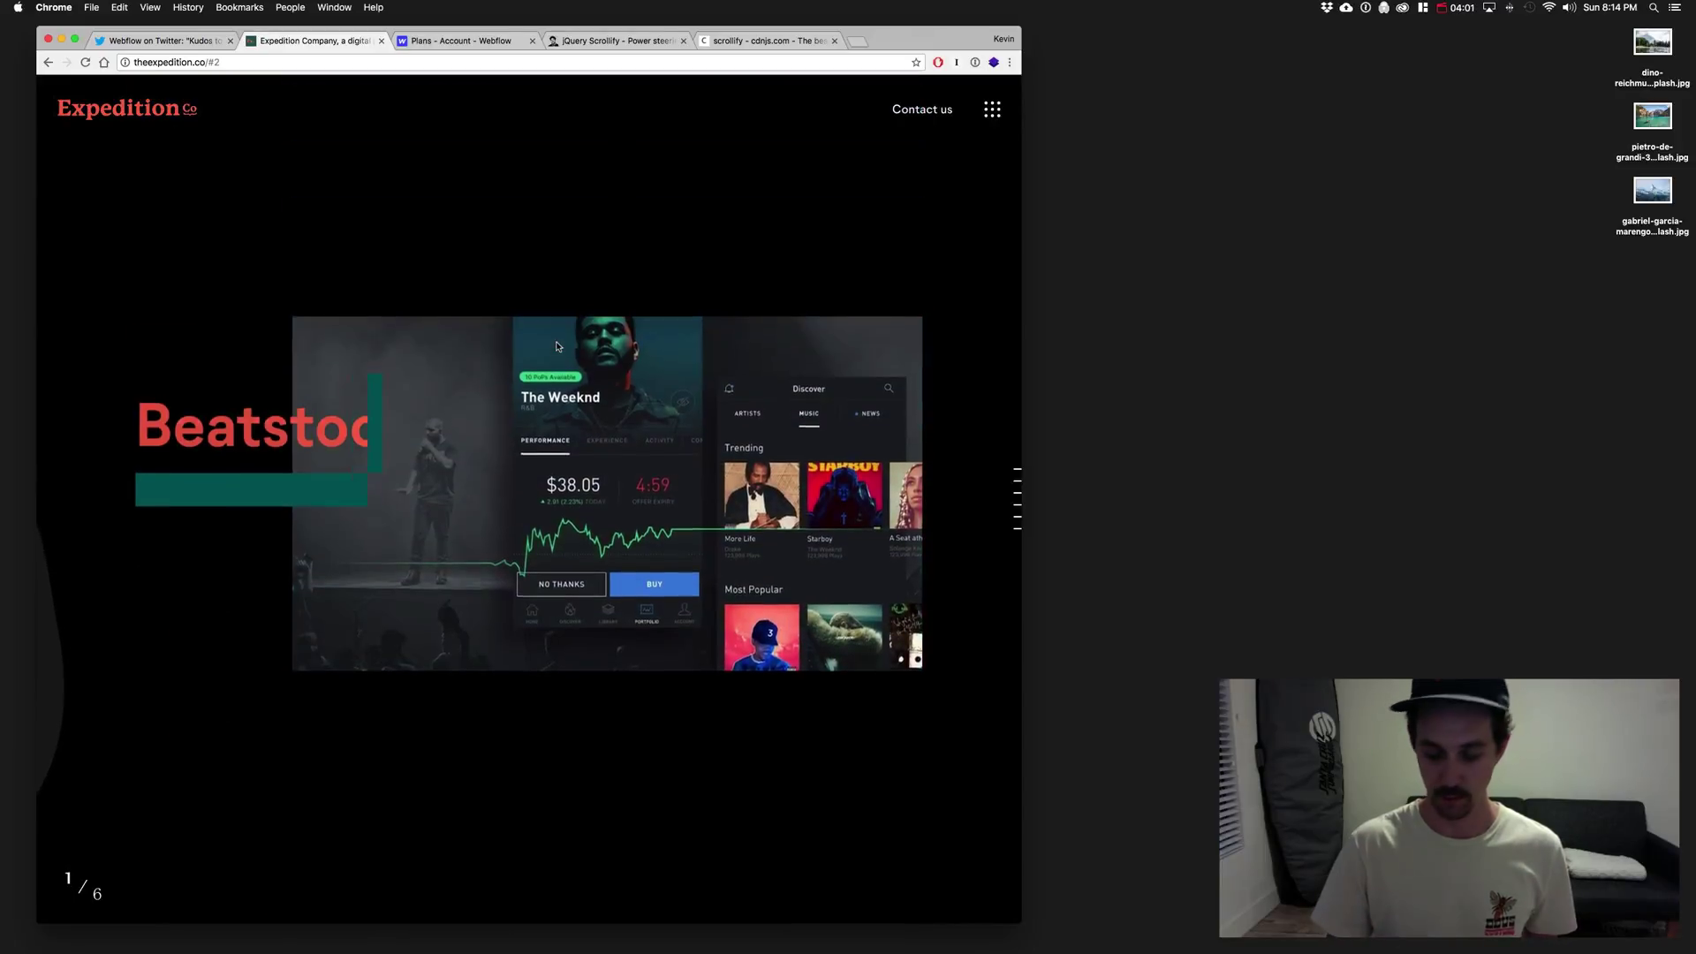
{"action": "scroll", "coordinate": [553, 347], "scroll_direction": "up", "scroll_amount": 1}
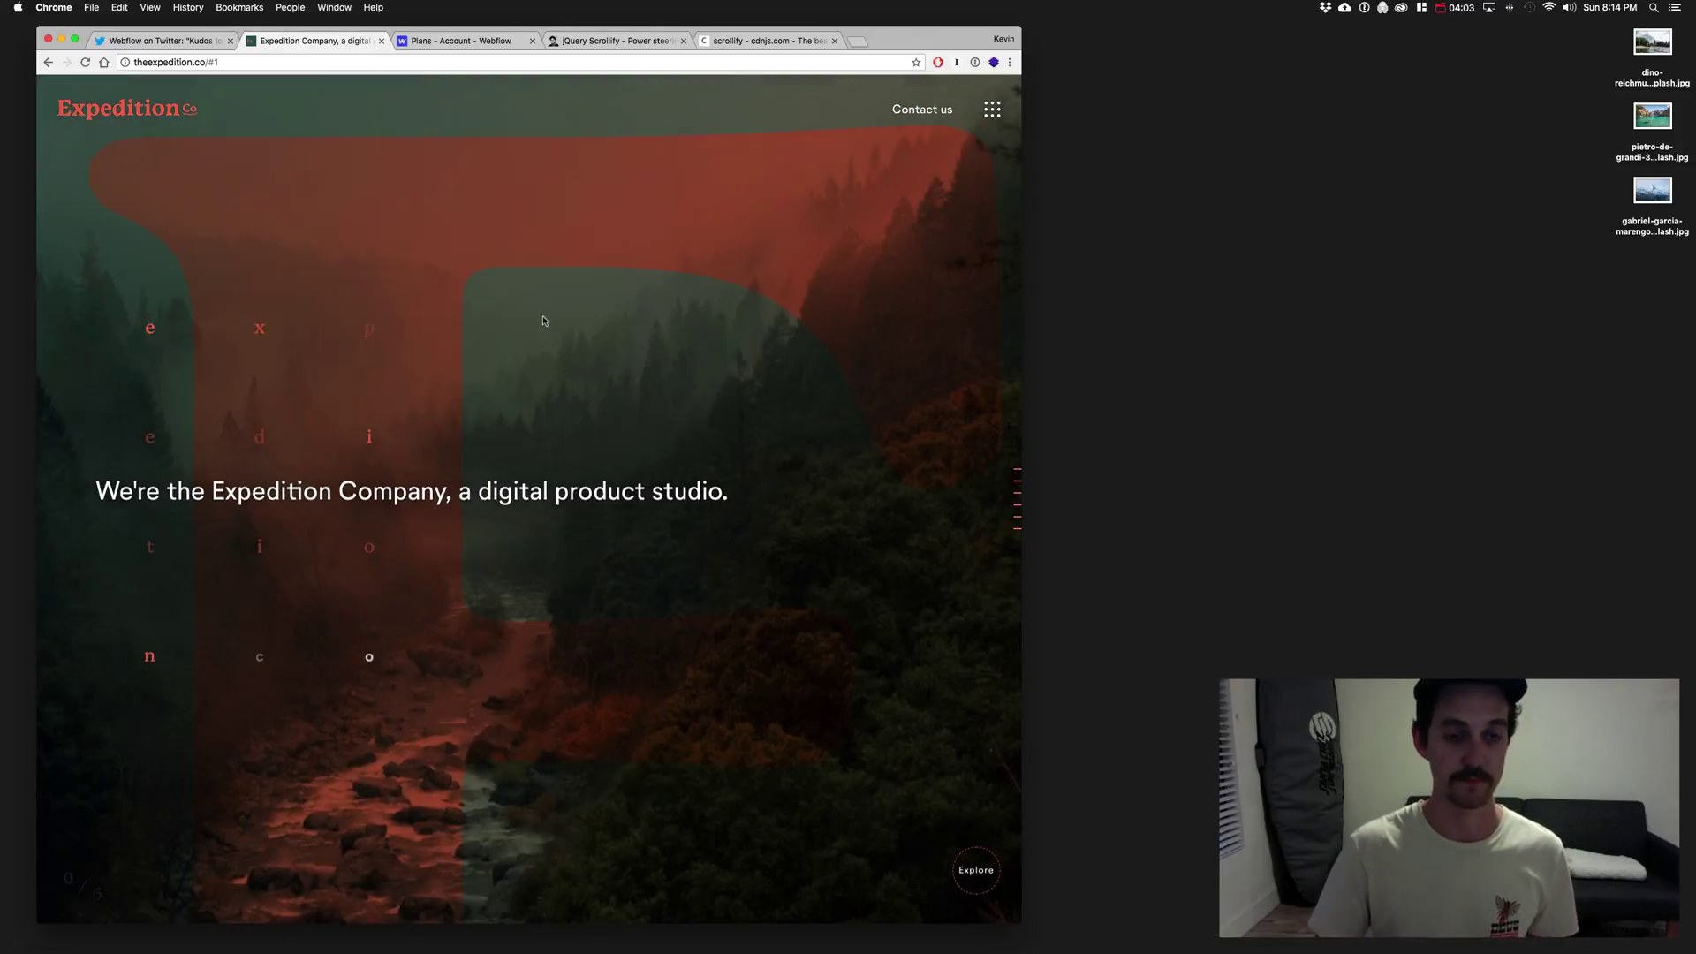
Step: Switch to the 'Plans - Account - Webflow' tab showing the account on the Lite plan
{"action": "left_click", "coordinate": [444, 44]}
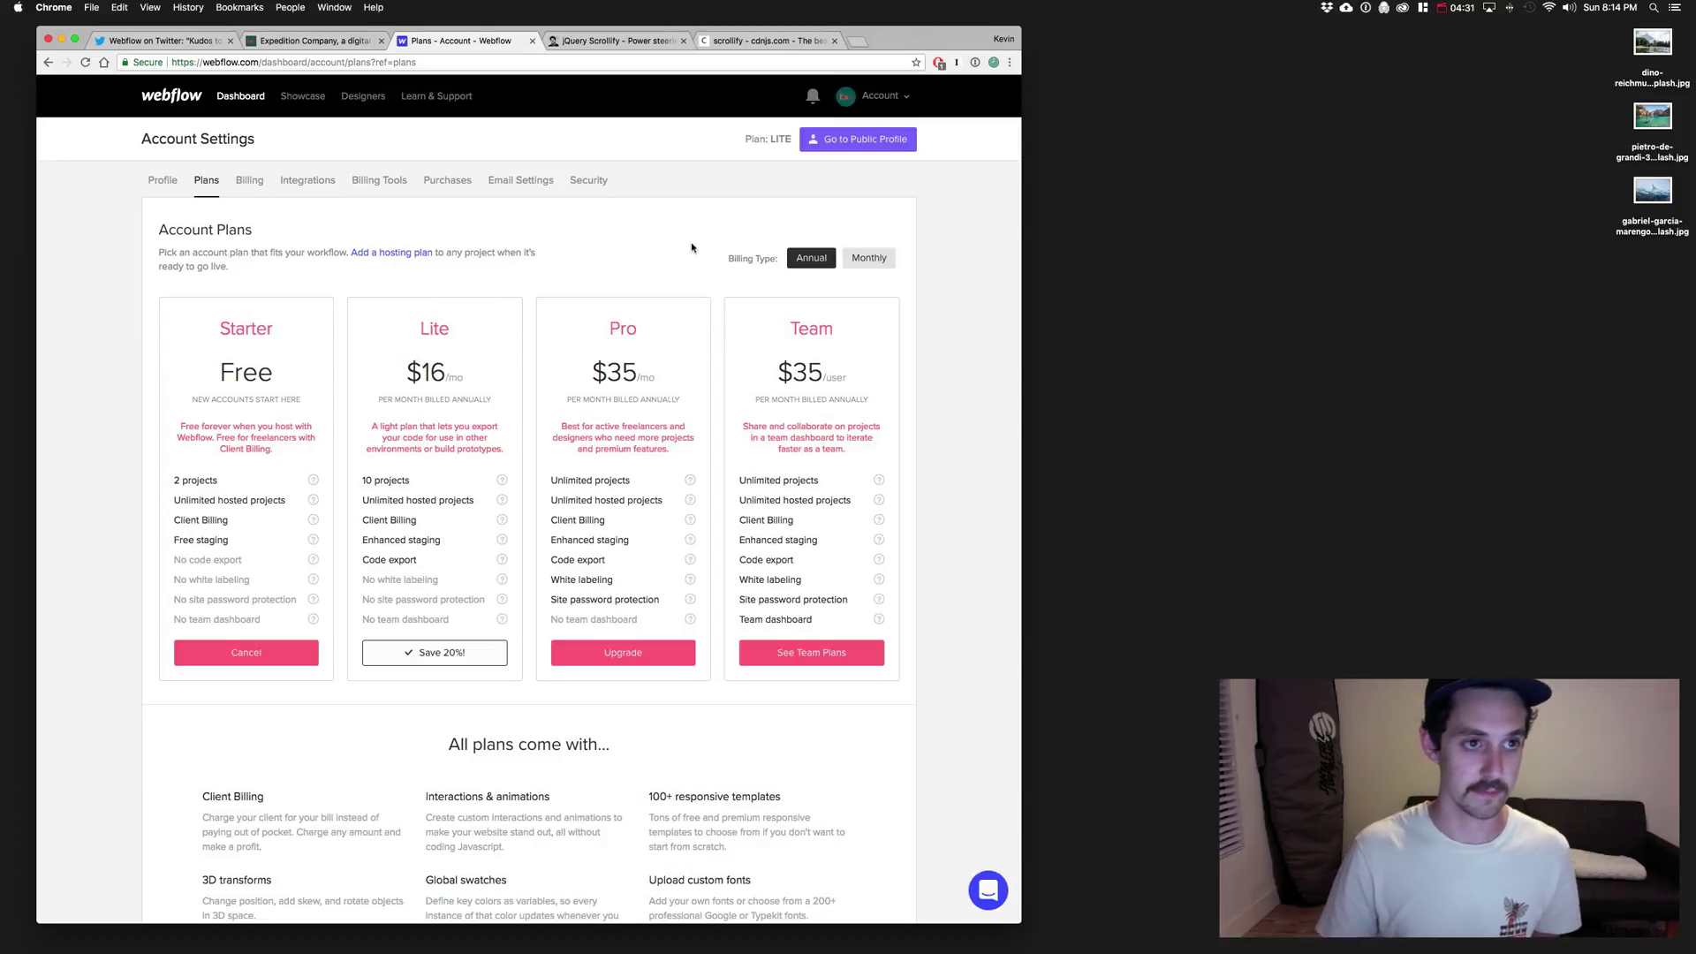
Step: From the Dashboard, create a new blank-canvas project named 'Scrolling Tutorial'
{"action": "left_click", "coordinate": [236, 103]}
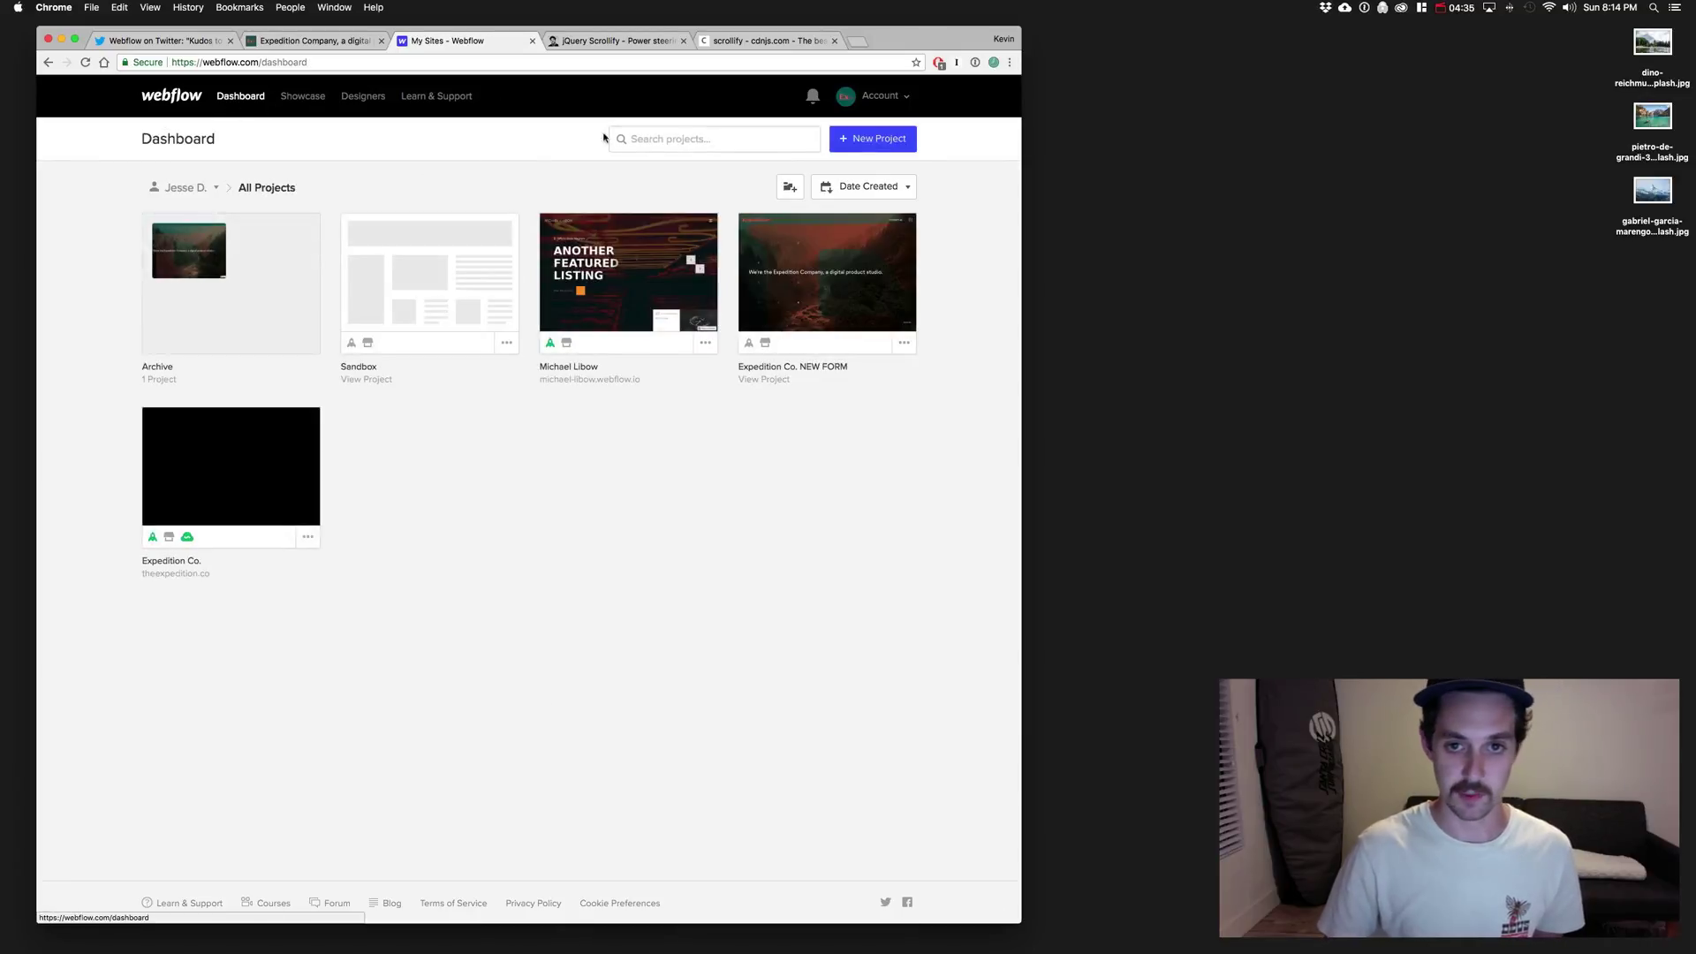
{"action": "left_click", "coordinate": [880, 141]}
{"action": "mouse_move", "coordinate": [232, 305]}
{"action": "left_click", "coordinate": [228, 313]}
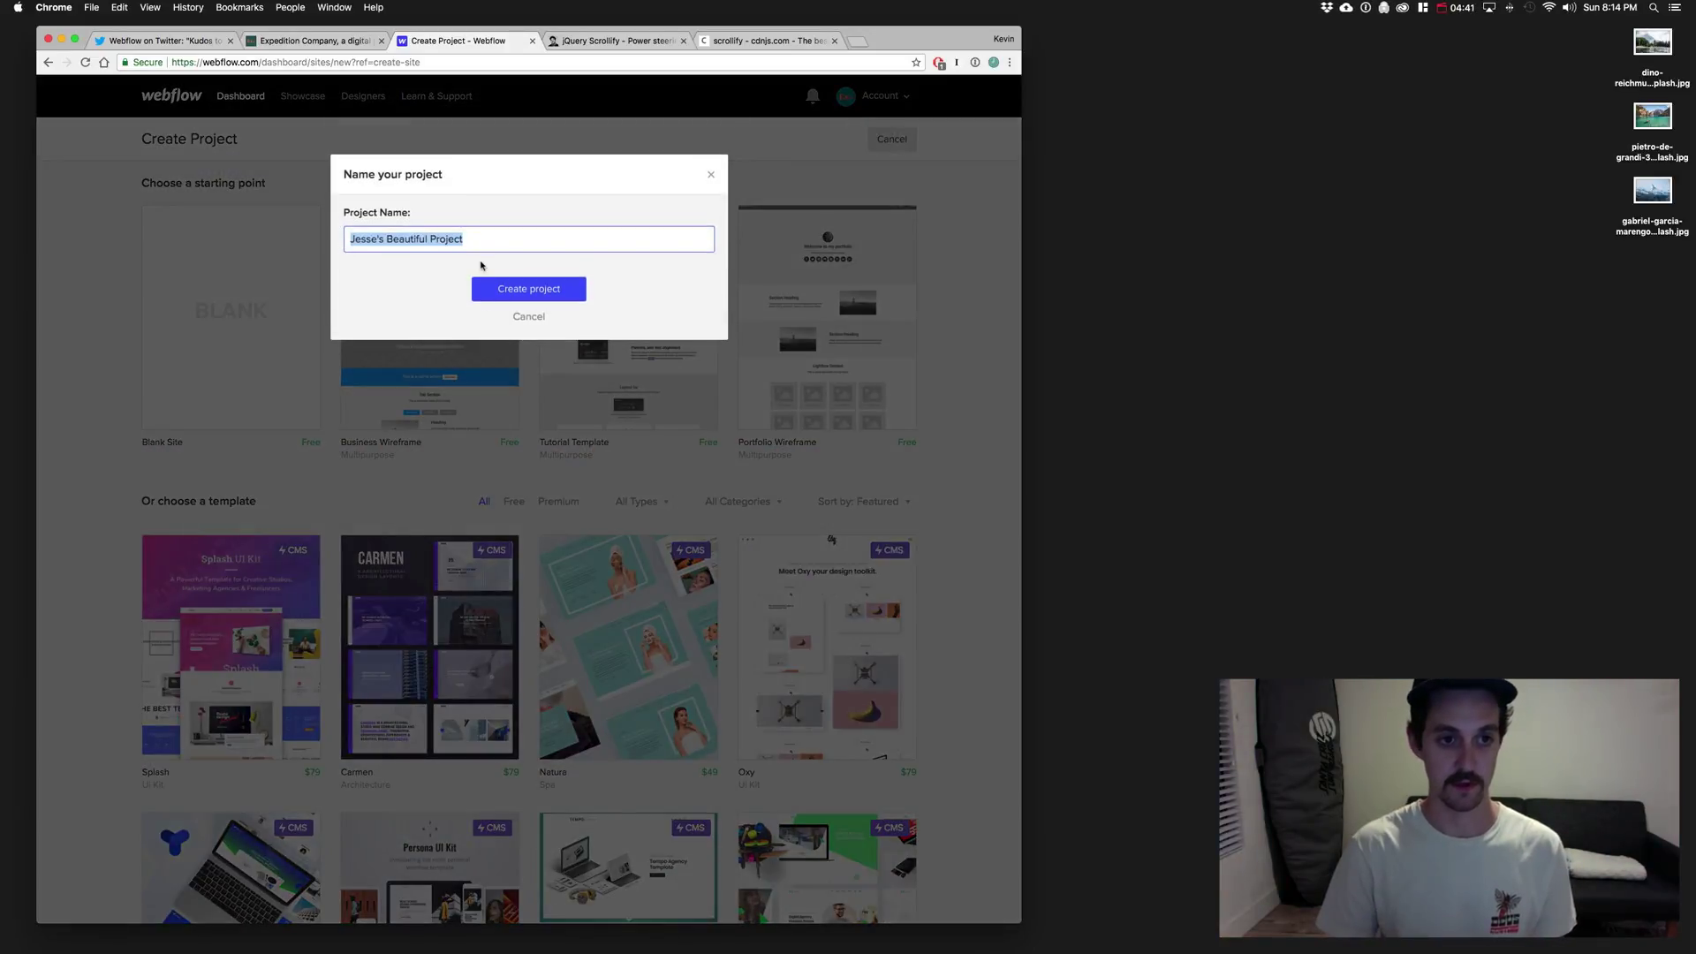
{"action": "type", "text": "Scrolling Tutorial"}
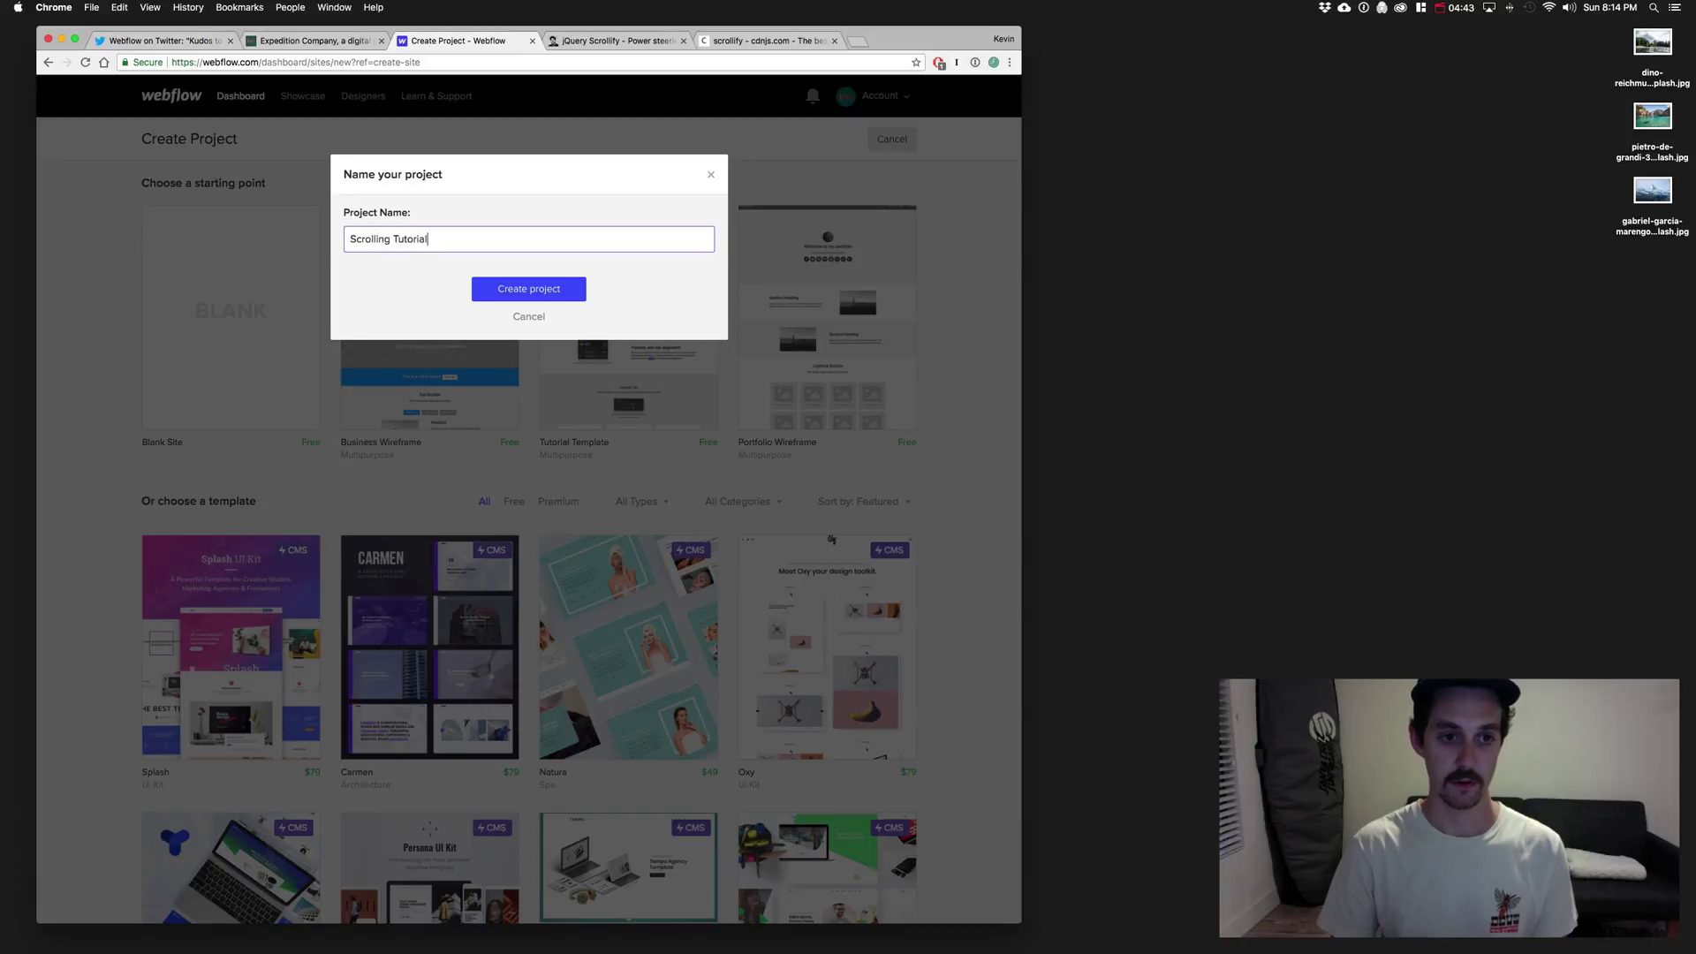
{"action": "left_click", "coordinate": [513, 285]}
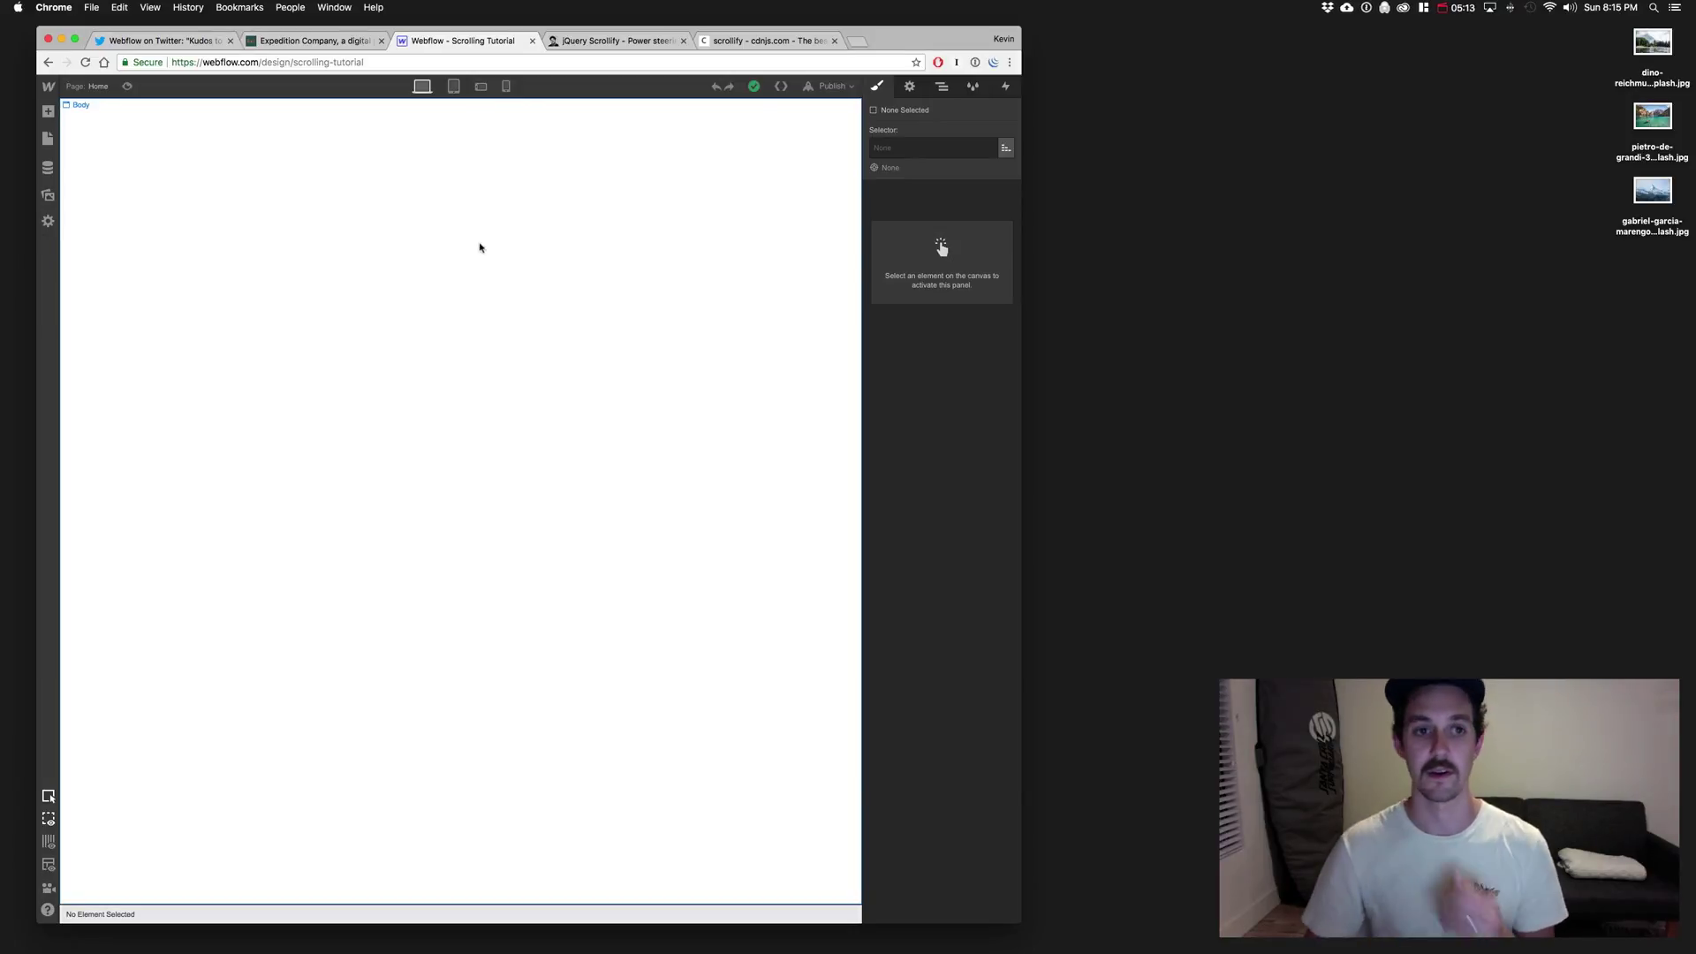
Step: Select the Body element on the empty Home page canvas
{"action": "left_click", "coordinate": [508, 239]}
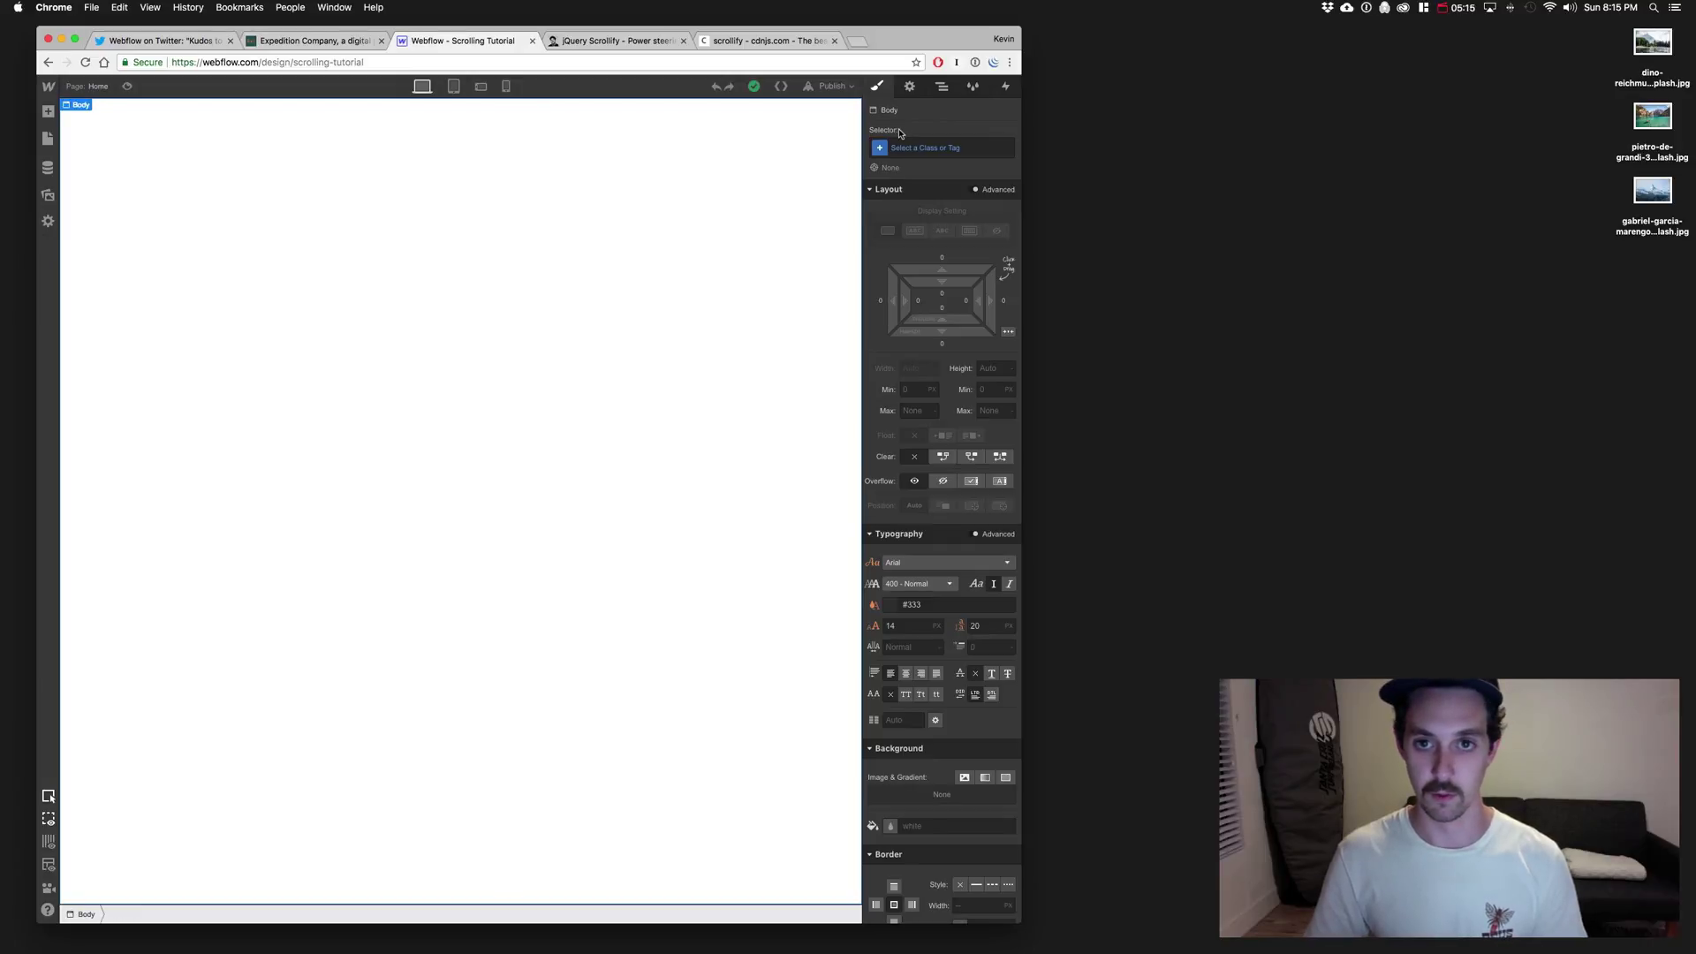
Step: Add a Div Block to the Body and give it the class 'Panel'
{"action": "left_click", "coordinate": [48, 112]}
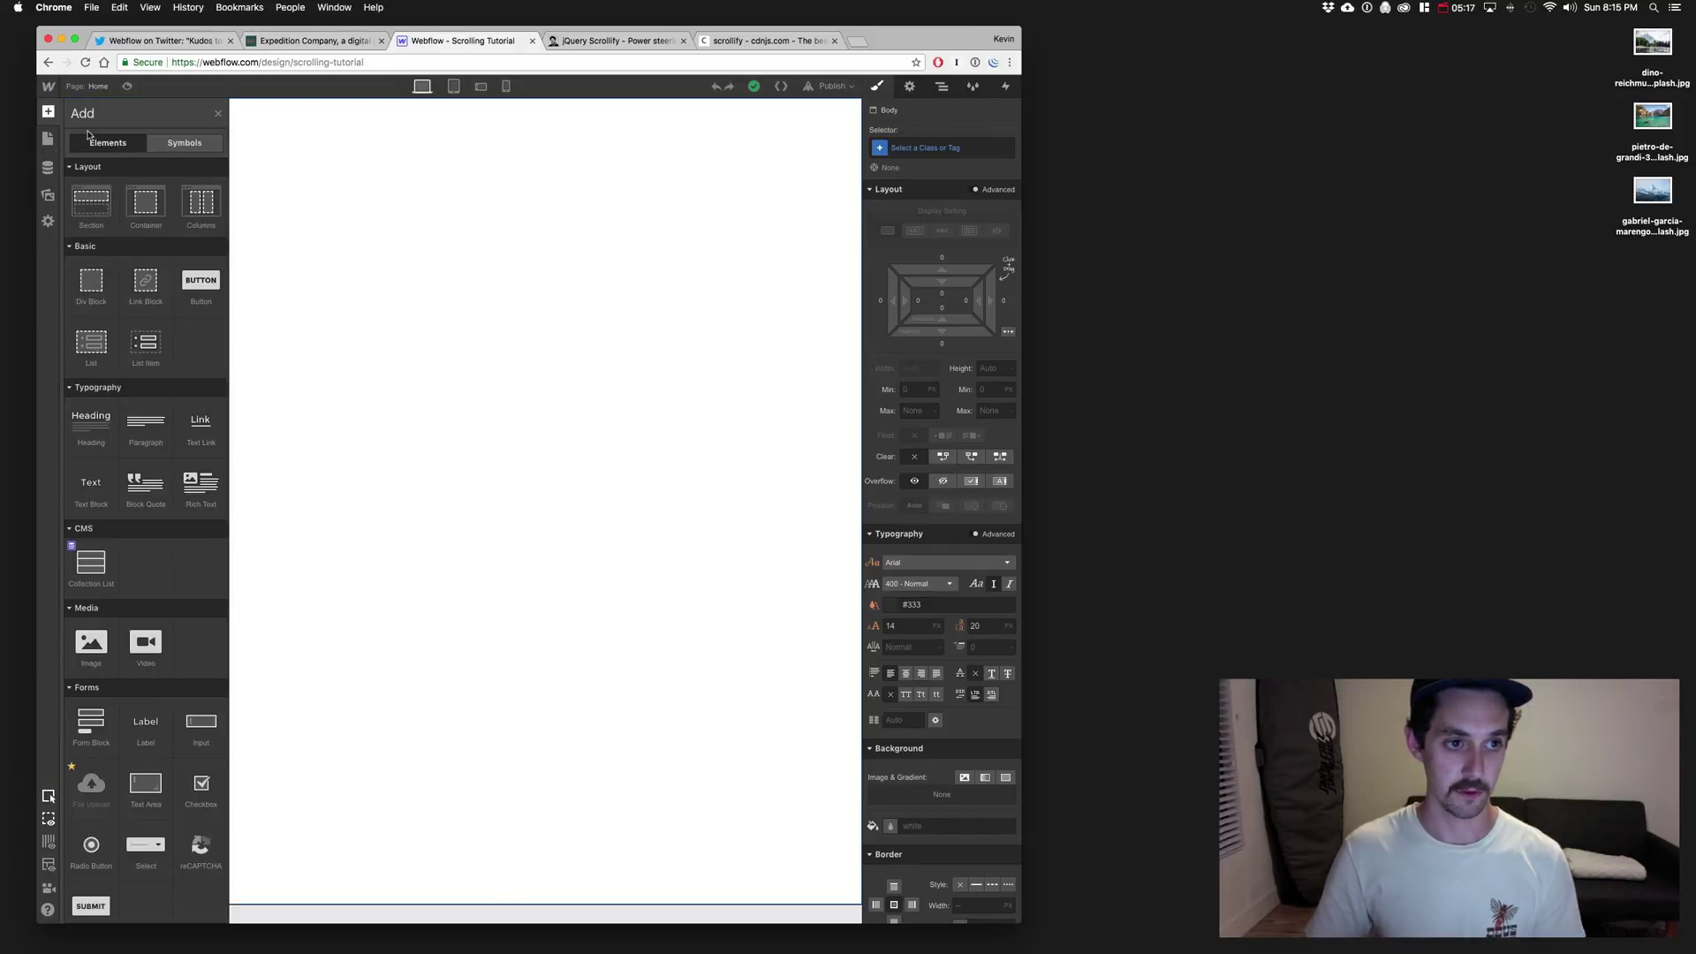
{"action": "left_click_drag", "start_coordinate": [87, 287], "coordinate": [344, 295]}
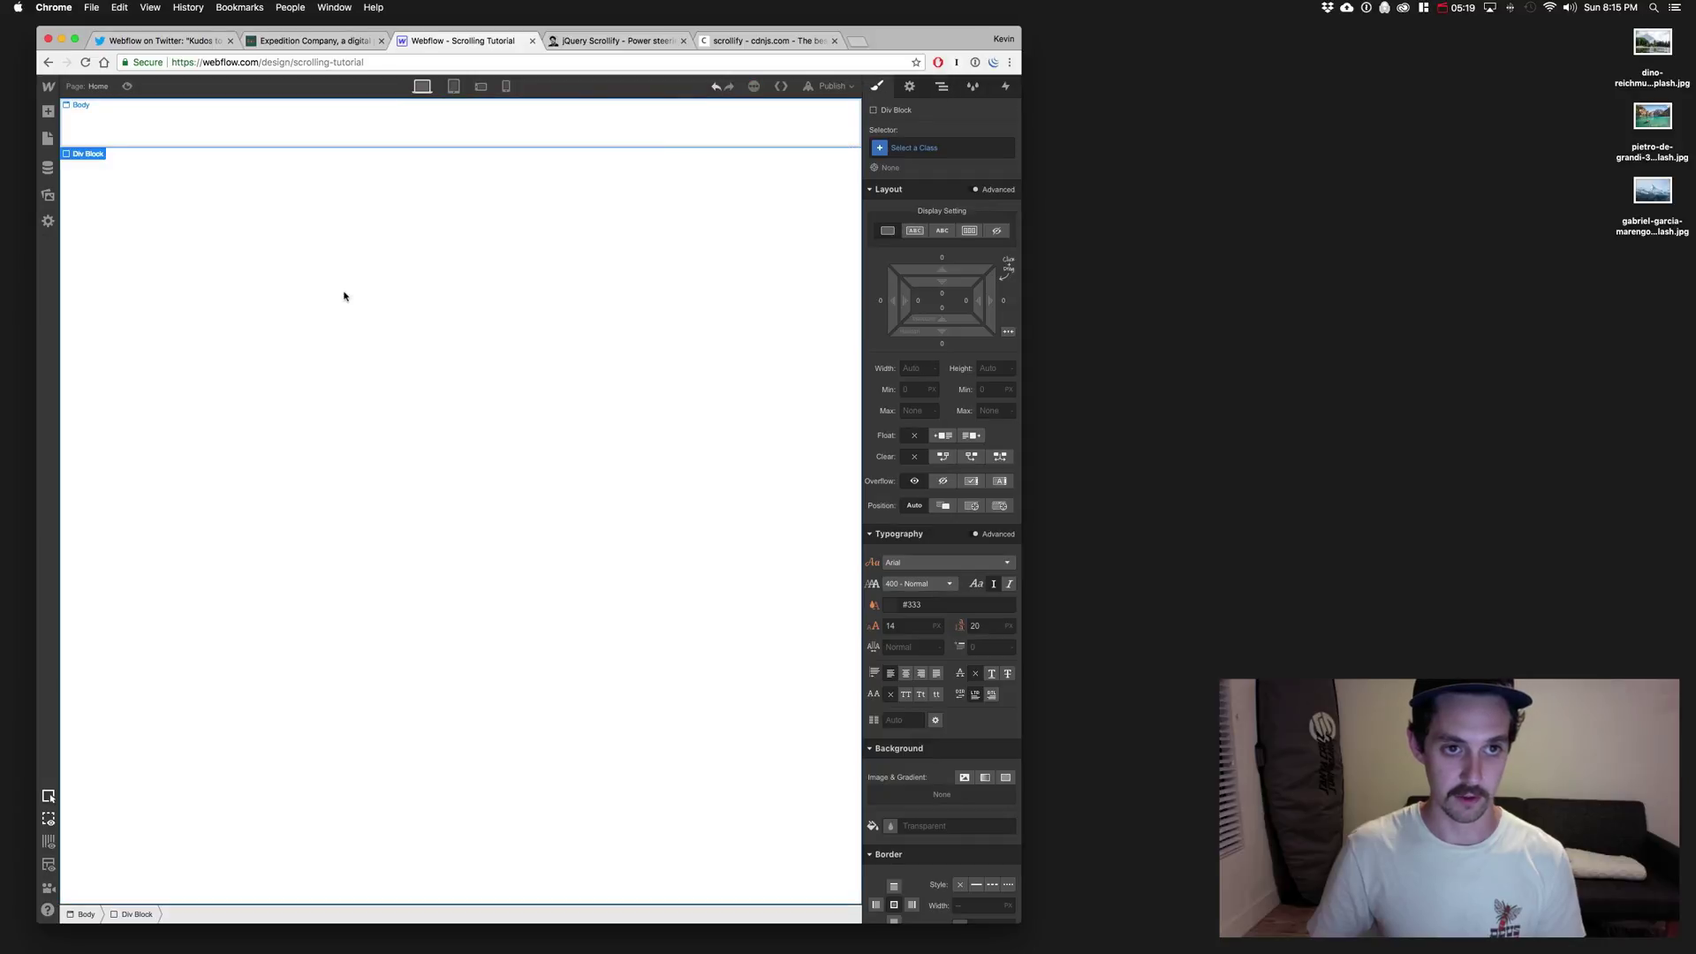
{"action": "left_click", "coordinate": [923, 148]}
{"action": "type", "text": "Panel"}
{"action": "key", "text": "Return"}
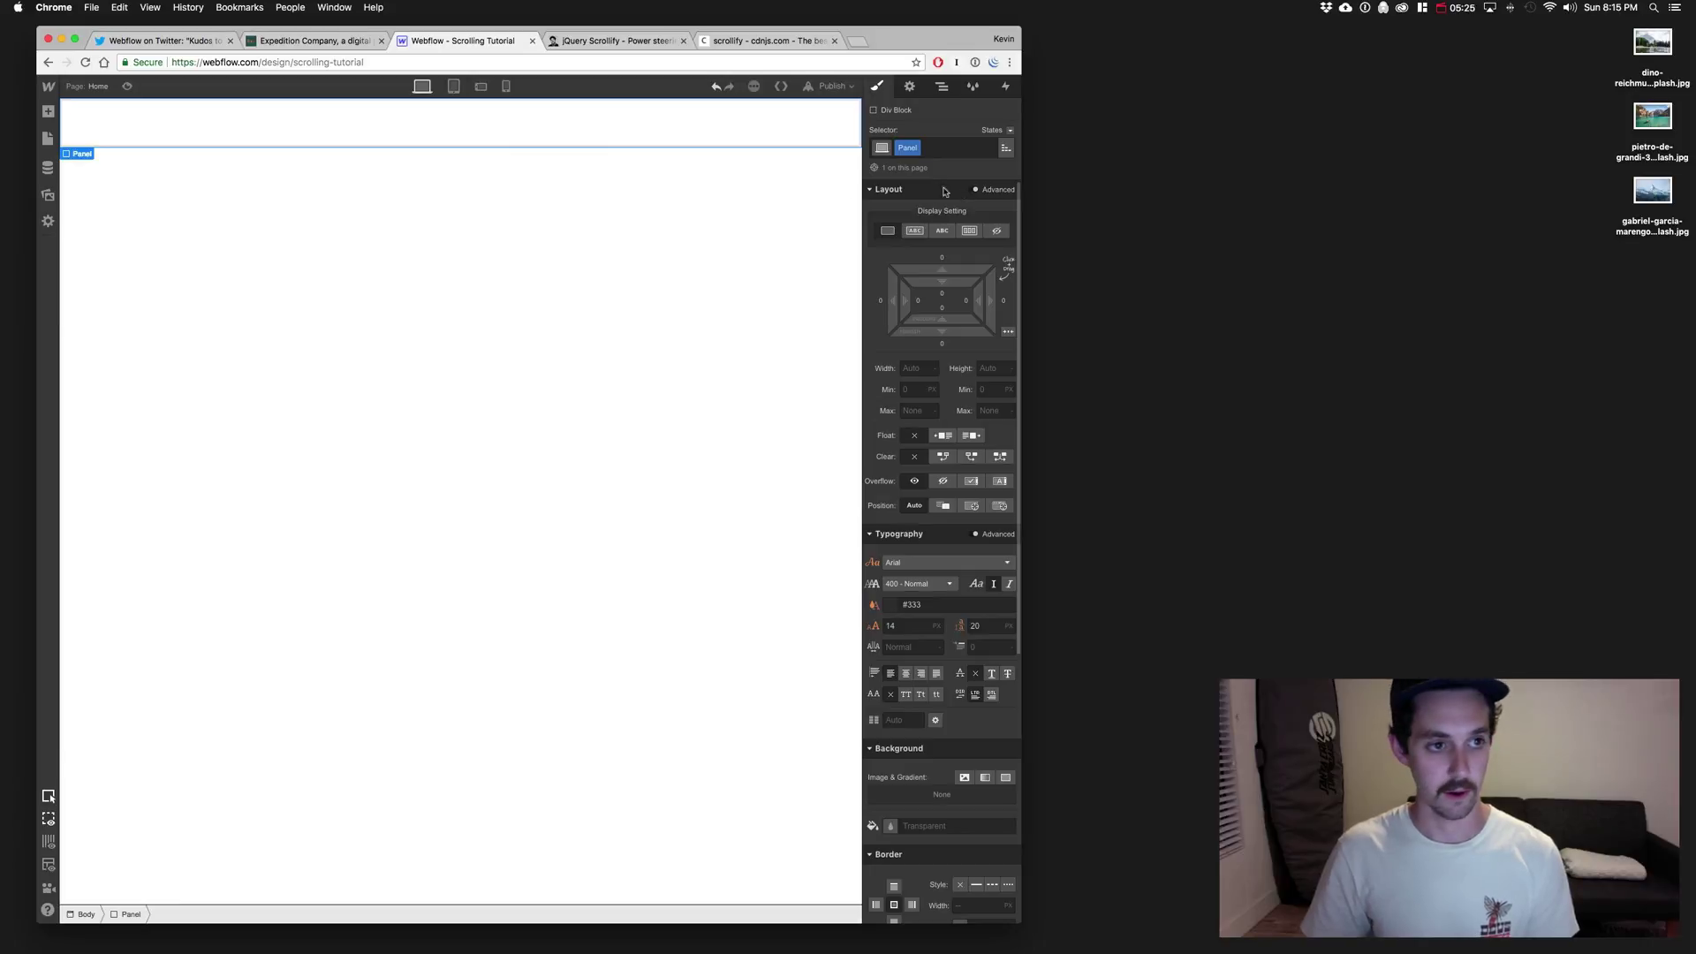
Step: Make Panel a vertical flex box, justified center, with height 100vh
{"action": "left_click", "coordinate": [970, 232]}
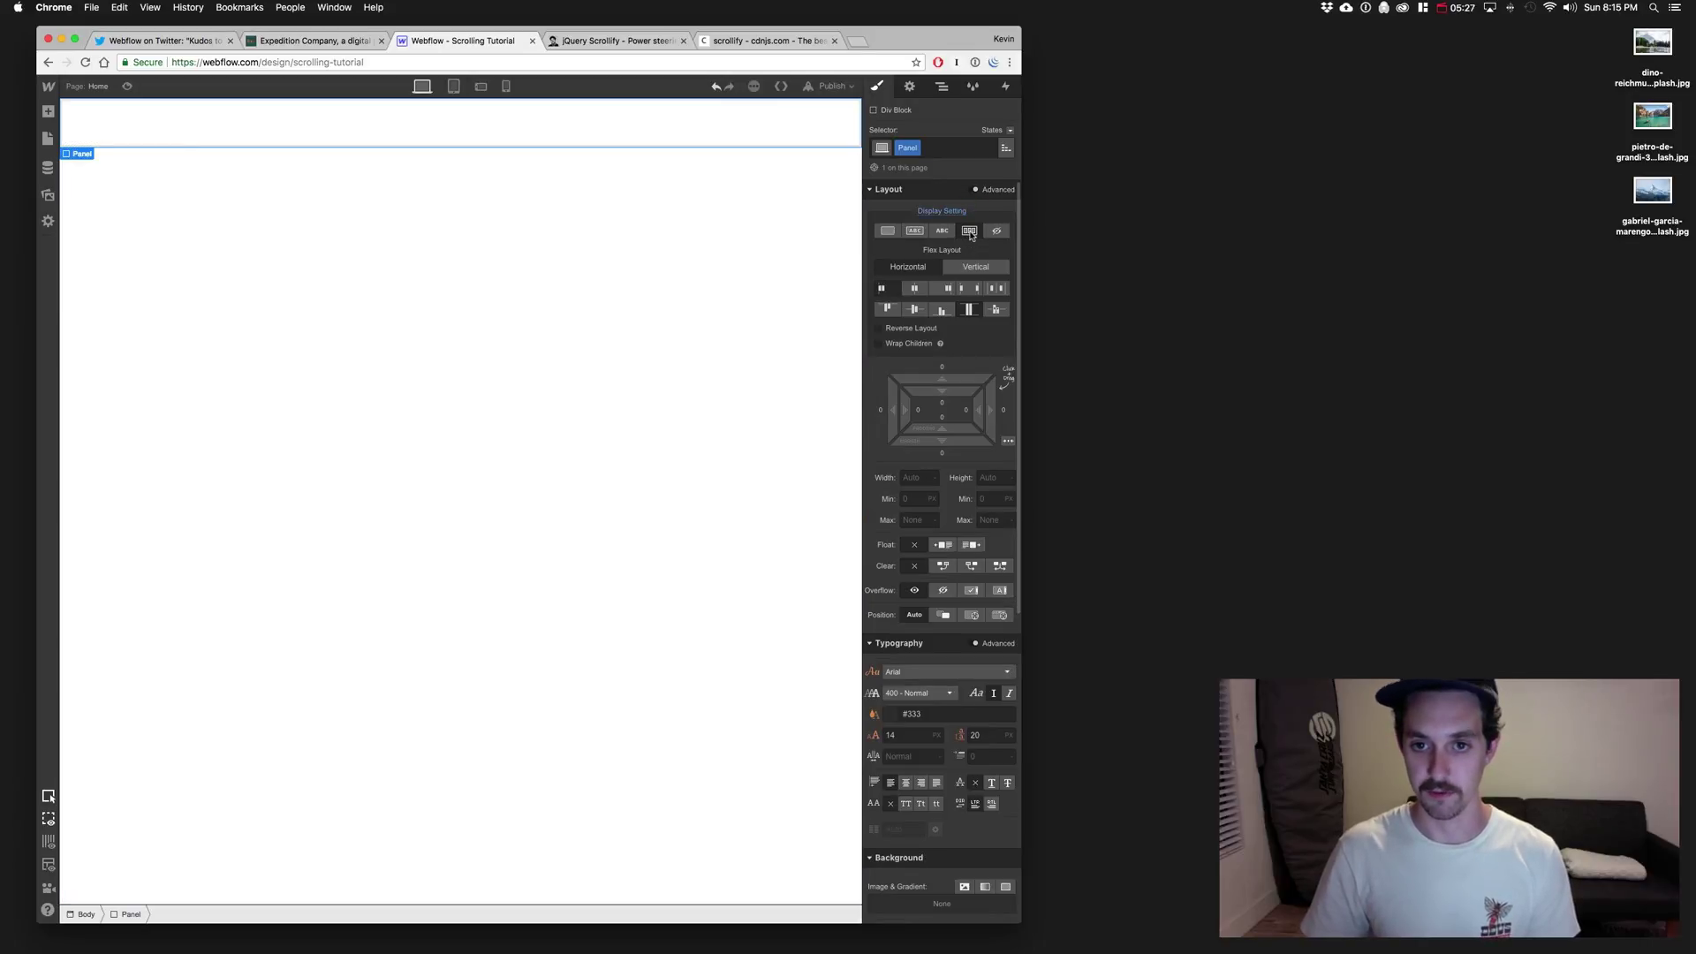
{"action": "left_click", "coordinate": [915, 291]}
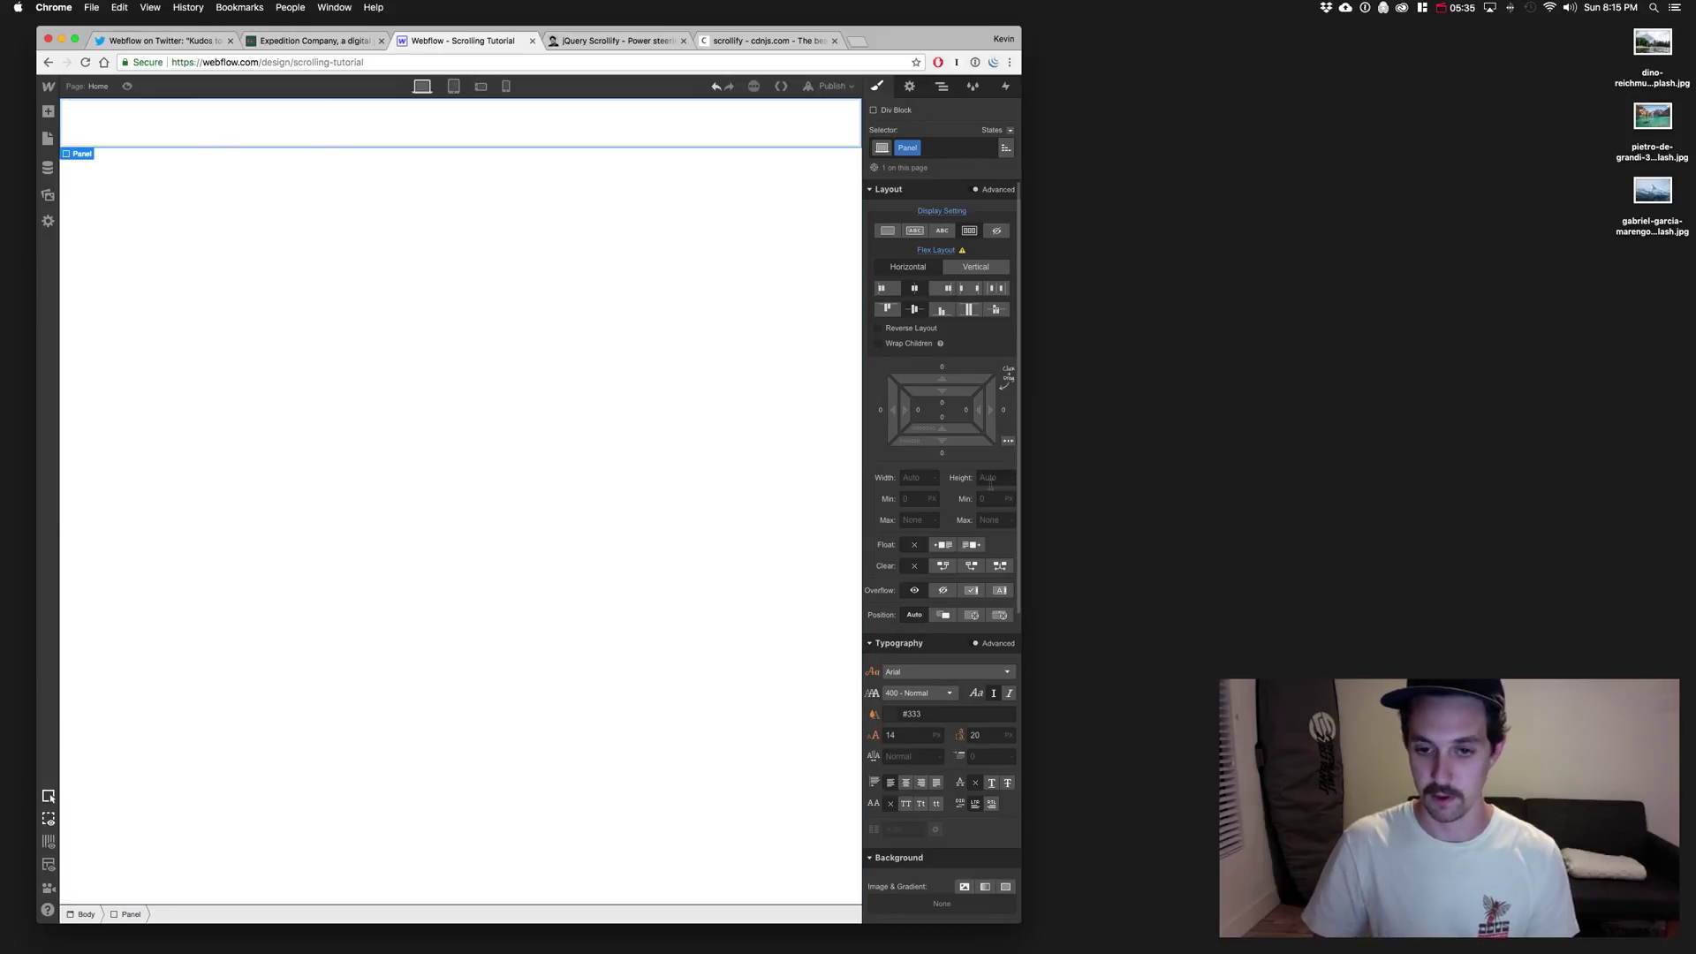
{"action": "left_click", "coordinate": [991, 479]}
{"action": "type", "text": "100vh"}
{"action": "key", "text": "Return"}
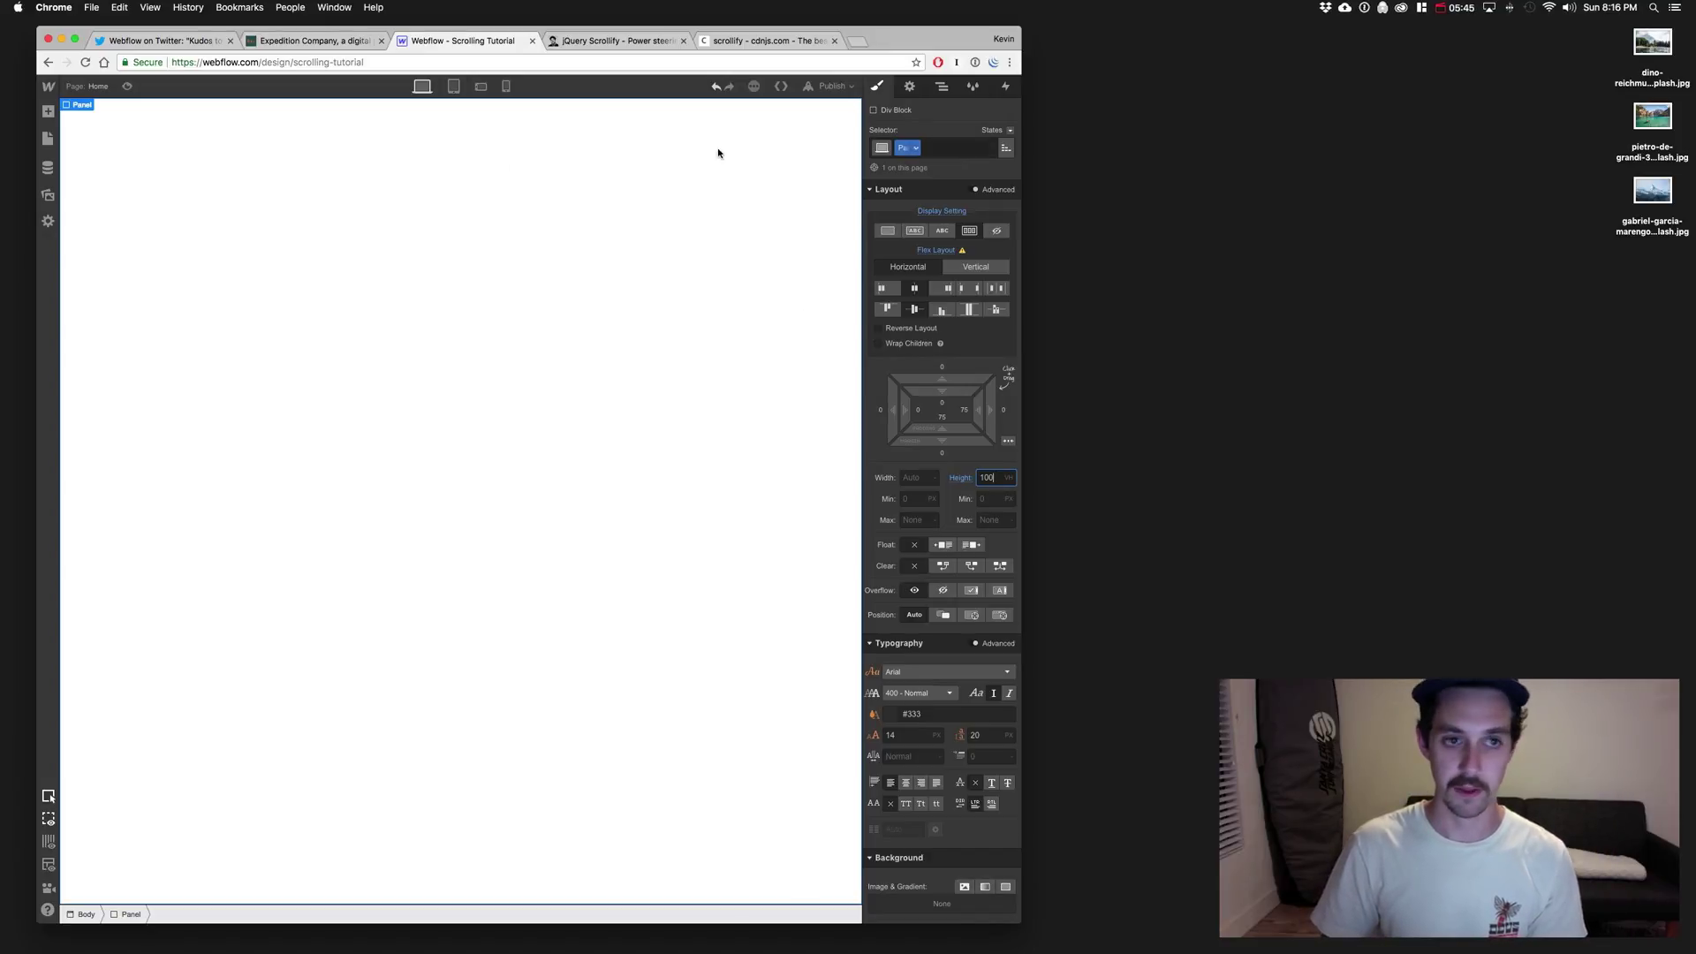
Step: Drop a Div Block into Panel, class it 'Content', and stretch it to full width
{"action": "left_click", "coordinate": [48, 112]}
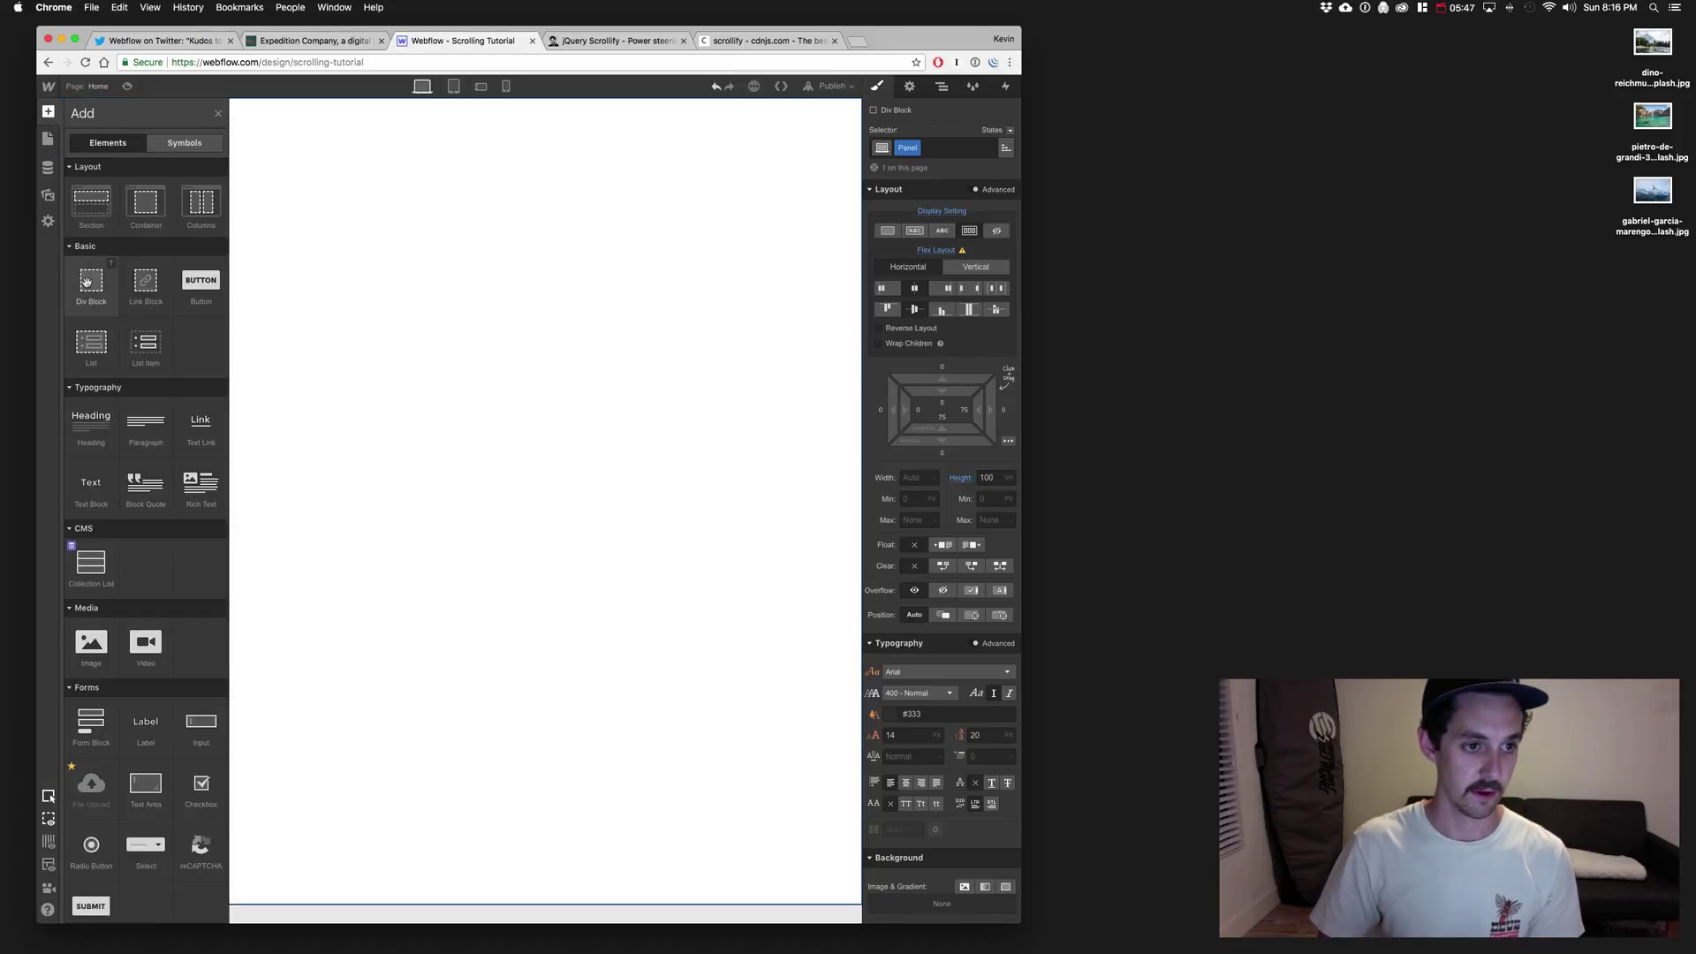
{"action": "left_click_drag", "start_coordinate": [86, 281], "coordinate": [399, 314]}
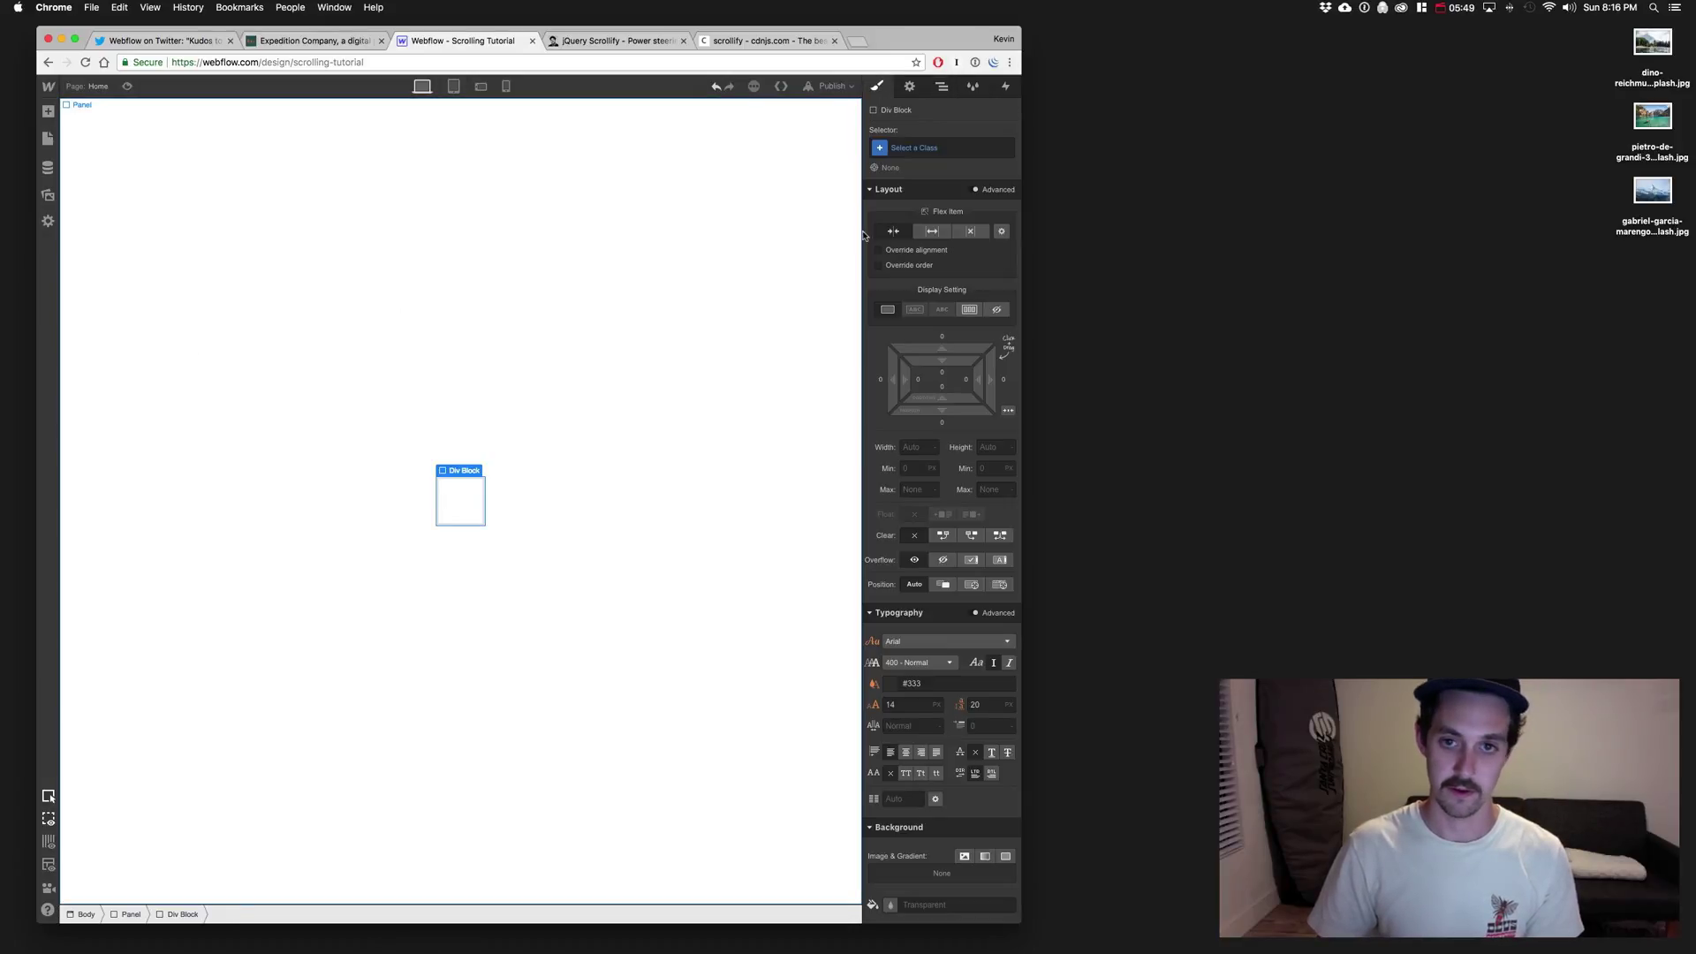
{"action": "left_click", "coordinate": [910, 148]}
{"action": "type", "text": "Content"}
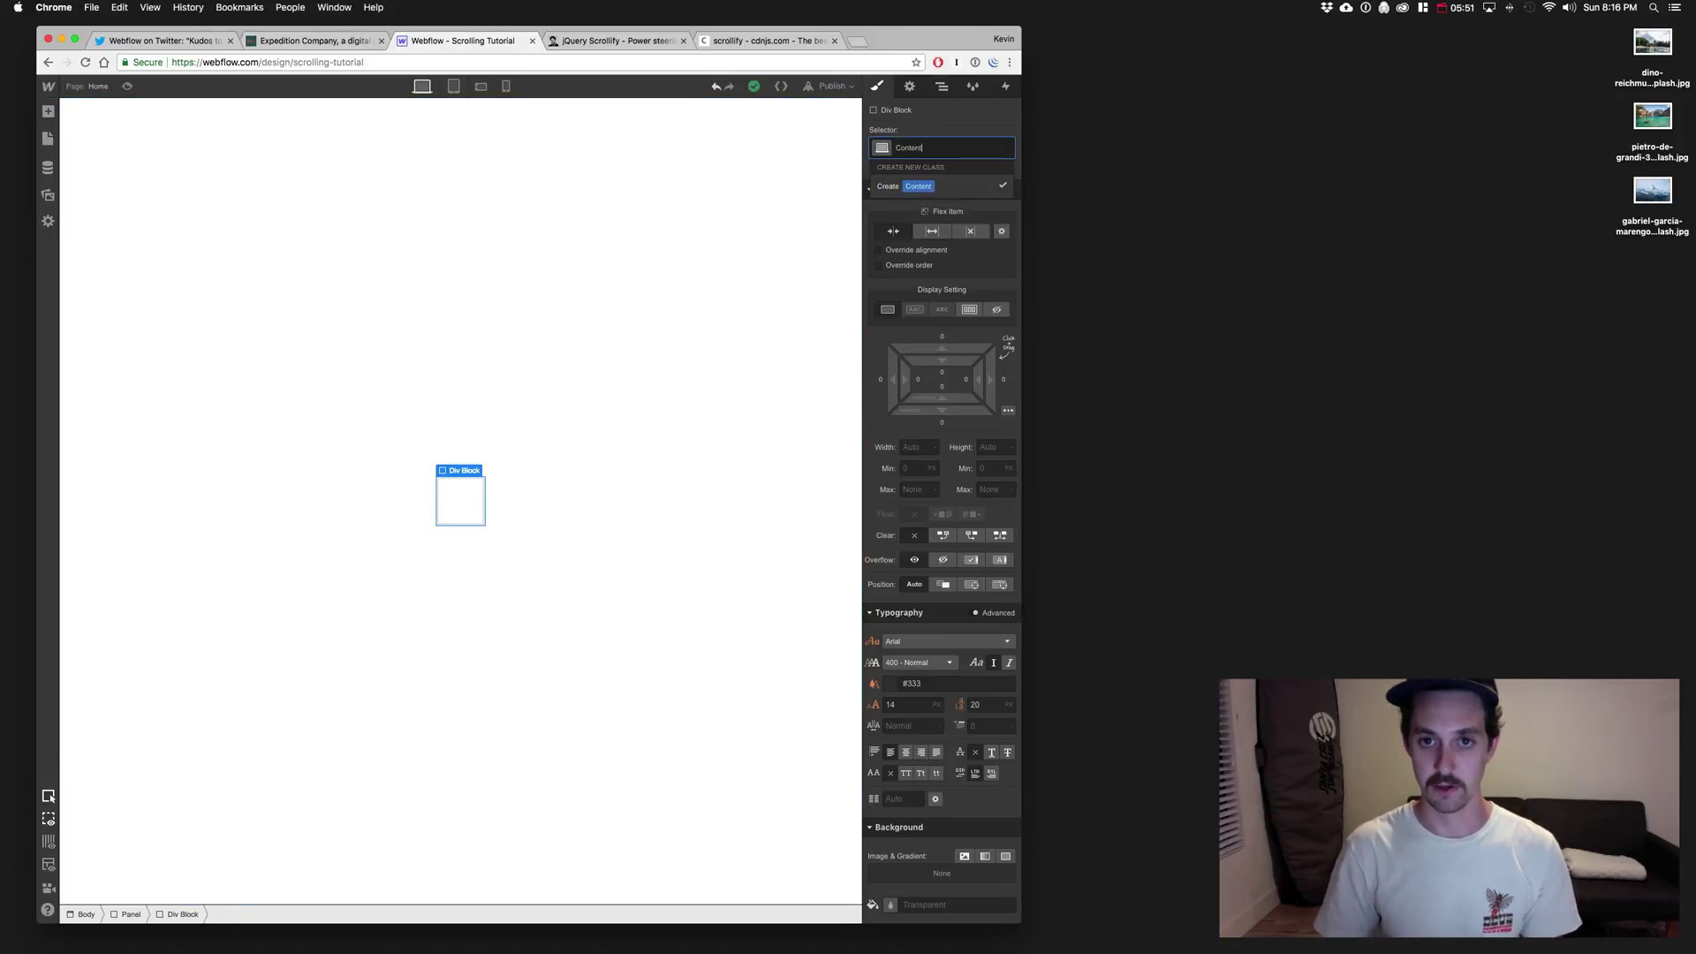
{"action": "key", "text": "Return"}
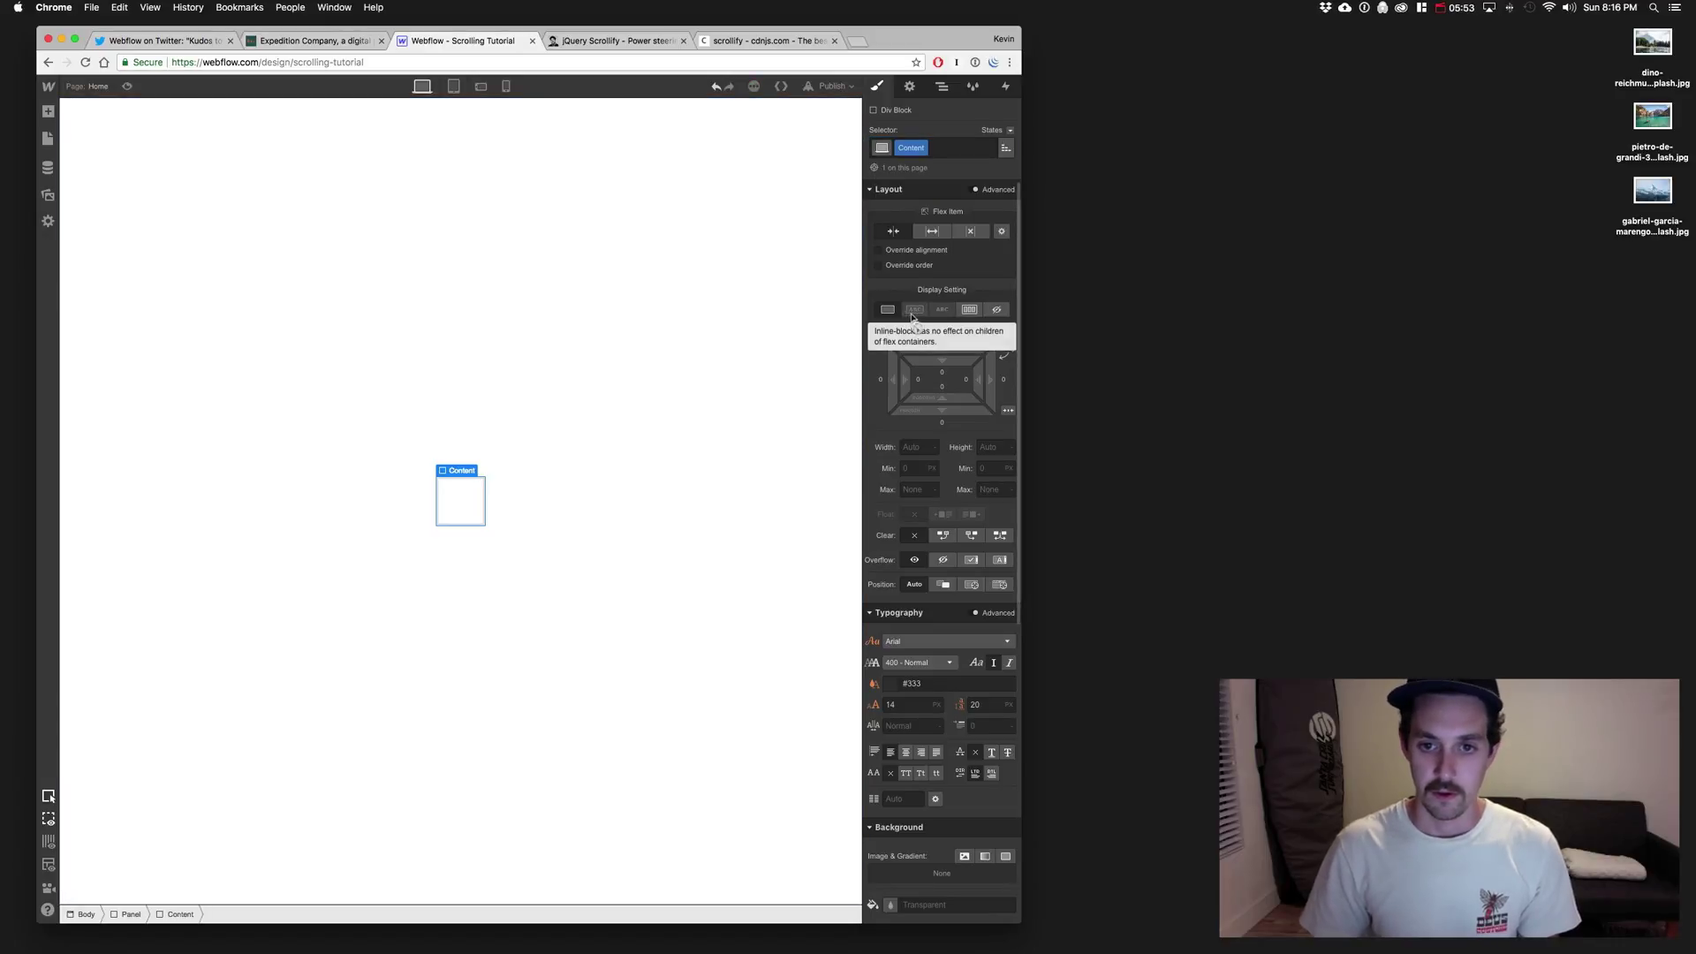
{"action": "left_click", "coordinate": [931, 232]}
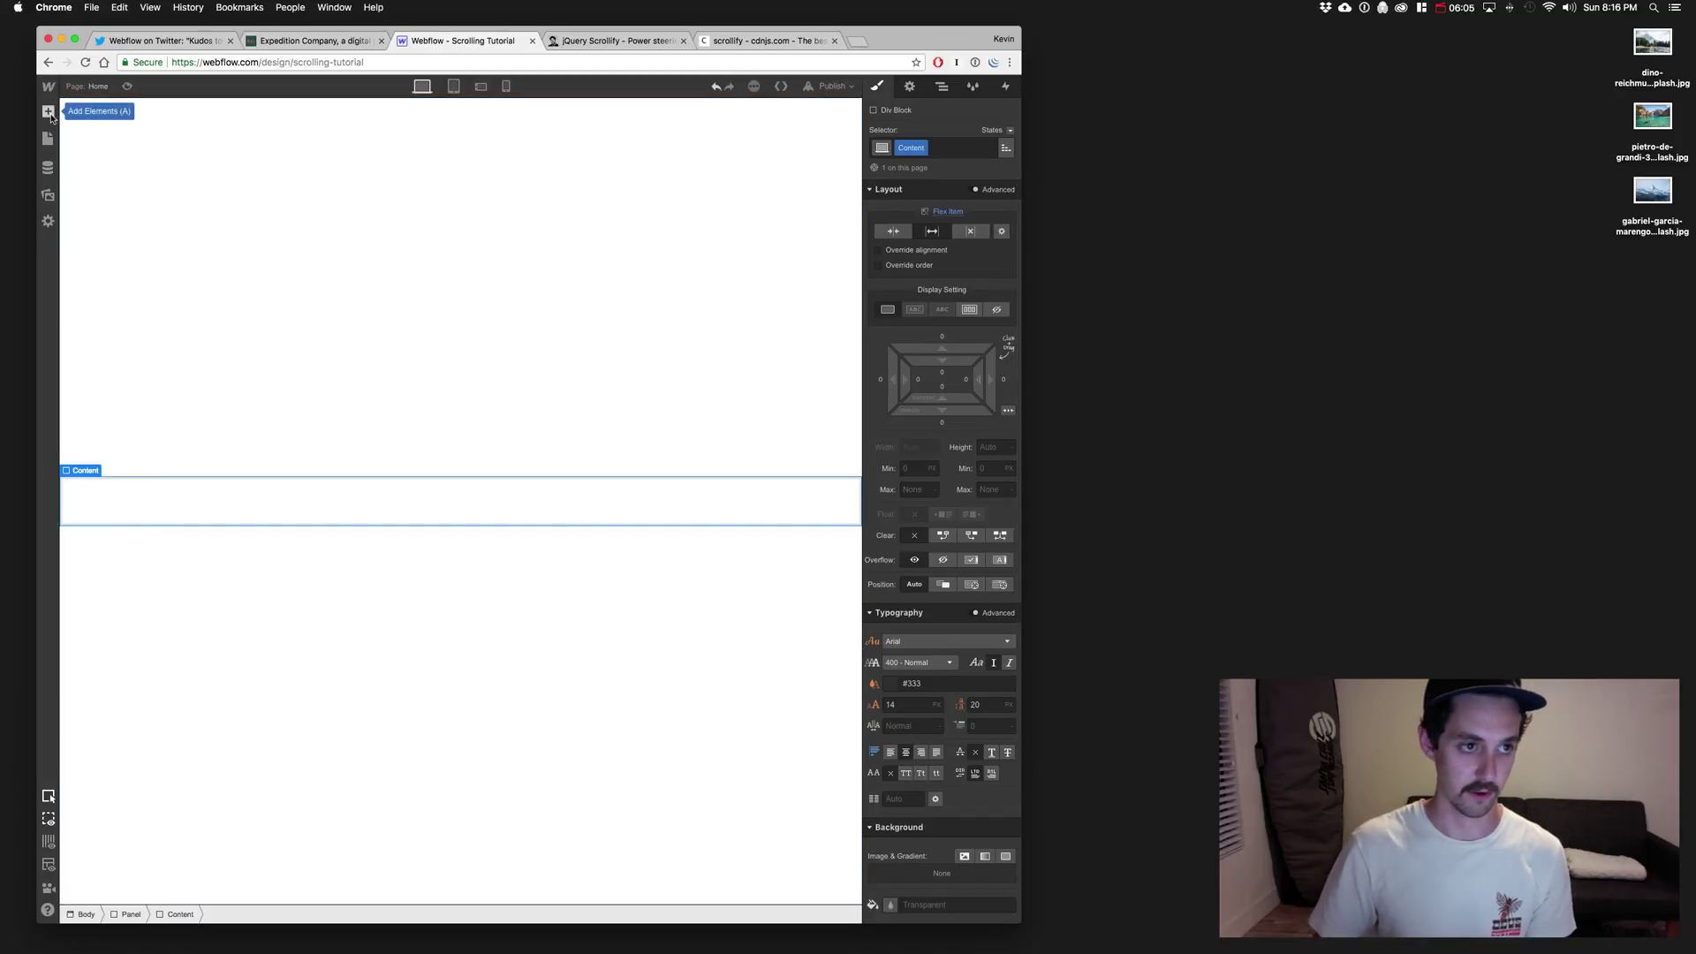
Step: Drop a Heading into Content, change its text to 'Panel 1', then select Panel
{"action": "left_click", "coordinate": [48, 113]}
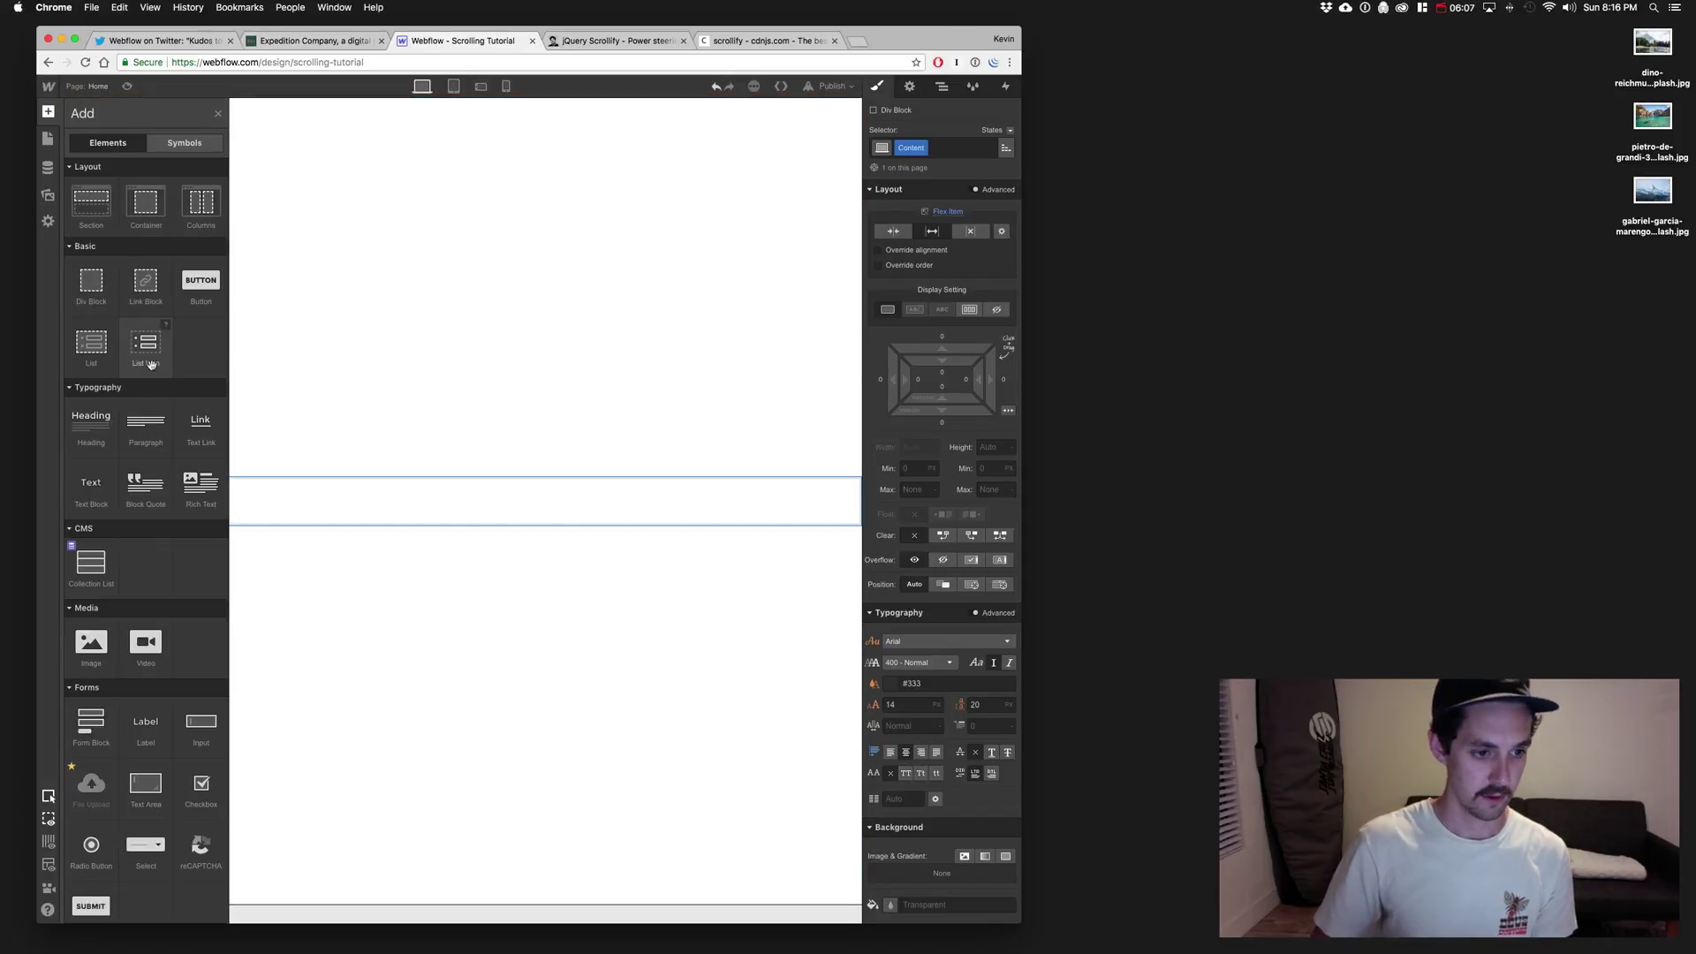
{"action": "left_click_drag", "start_coordinate": [89, 430], "coordinate": [425, 500]}
{"action": "left_click", "coordinate": [425, 500]}
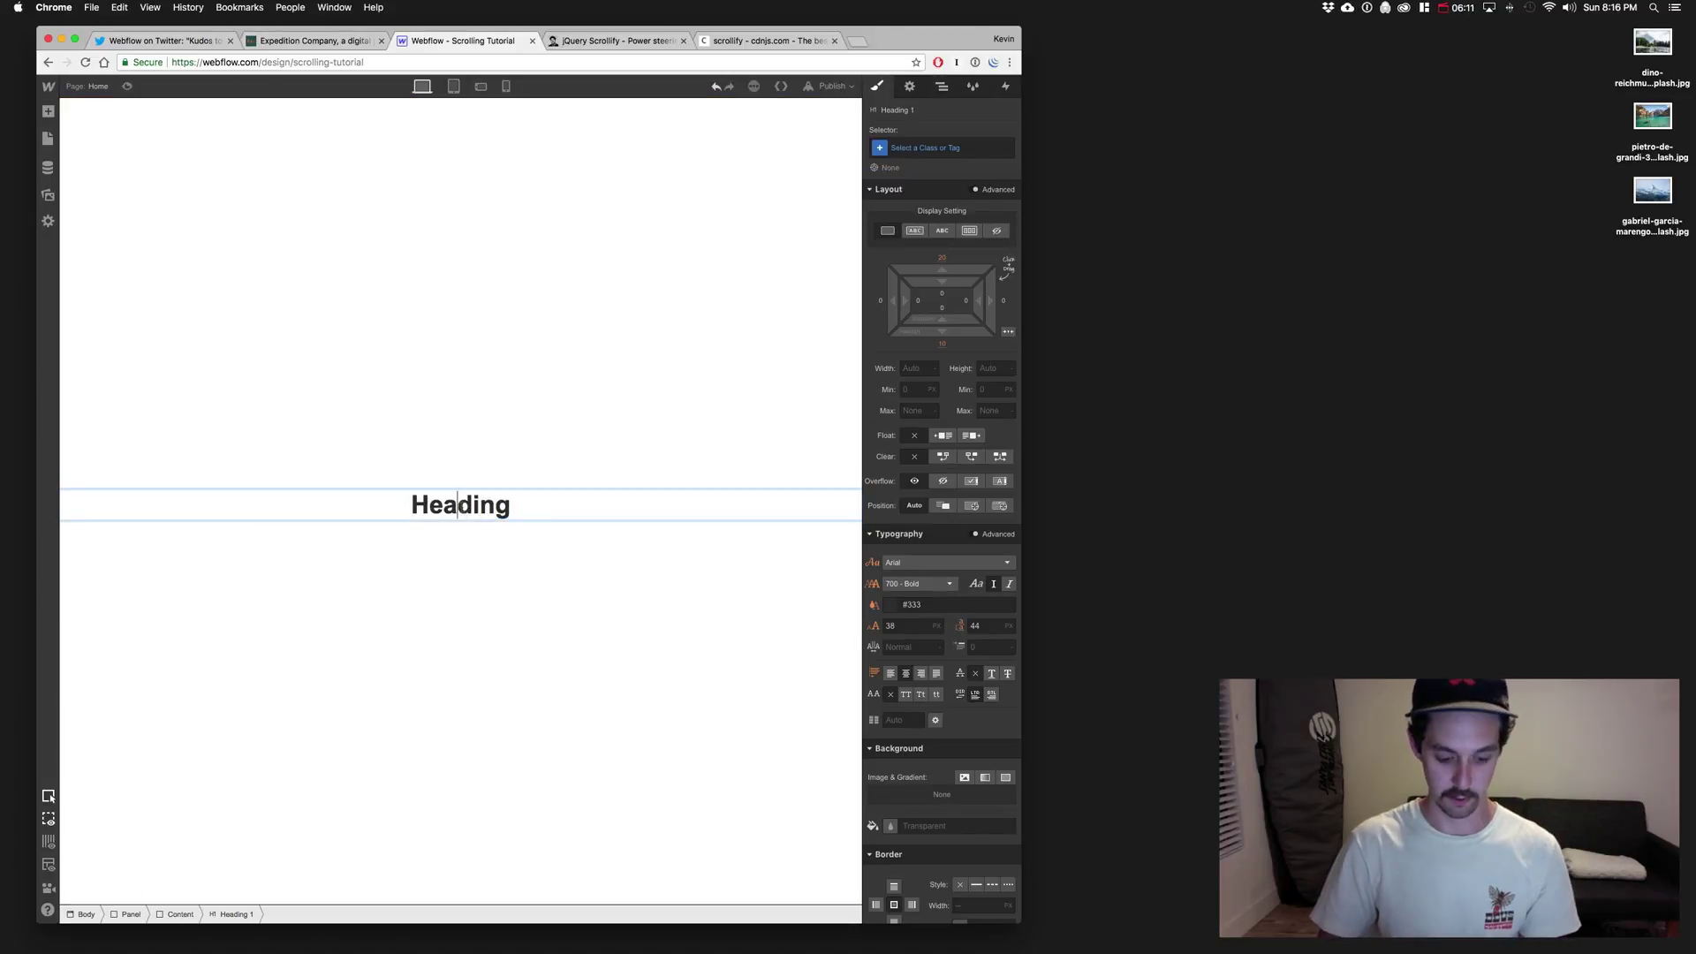
{"action": "double_click", "coordinate": [424, 500]}
{"action": "type", "text": "Panel 1"}
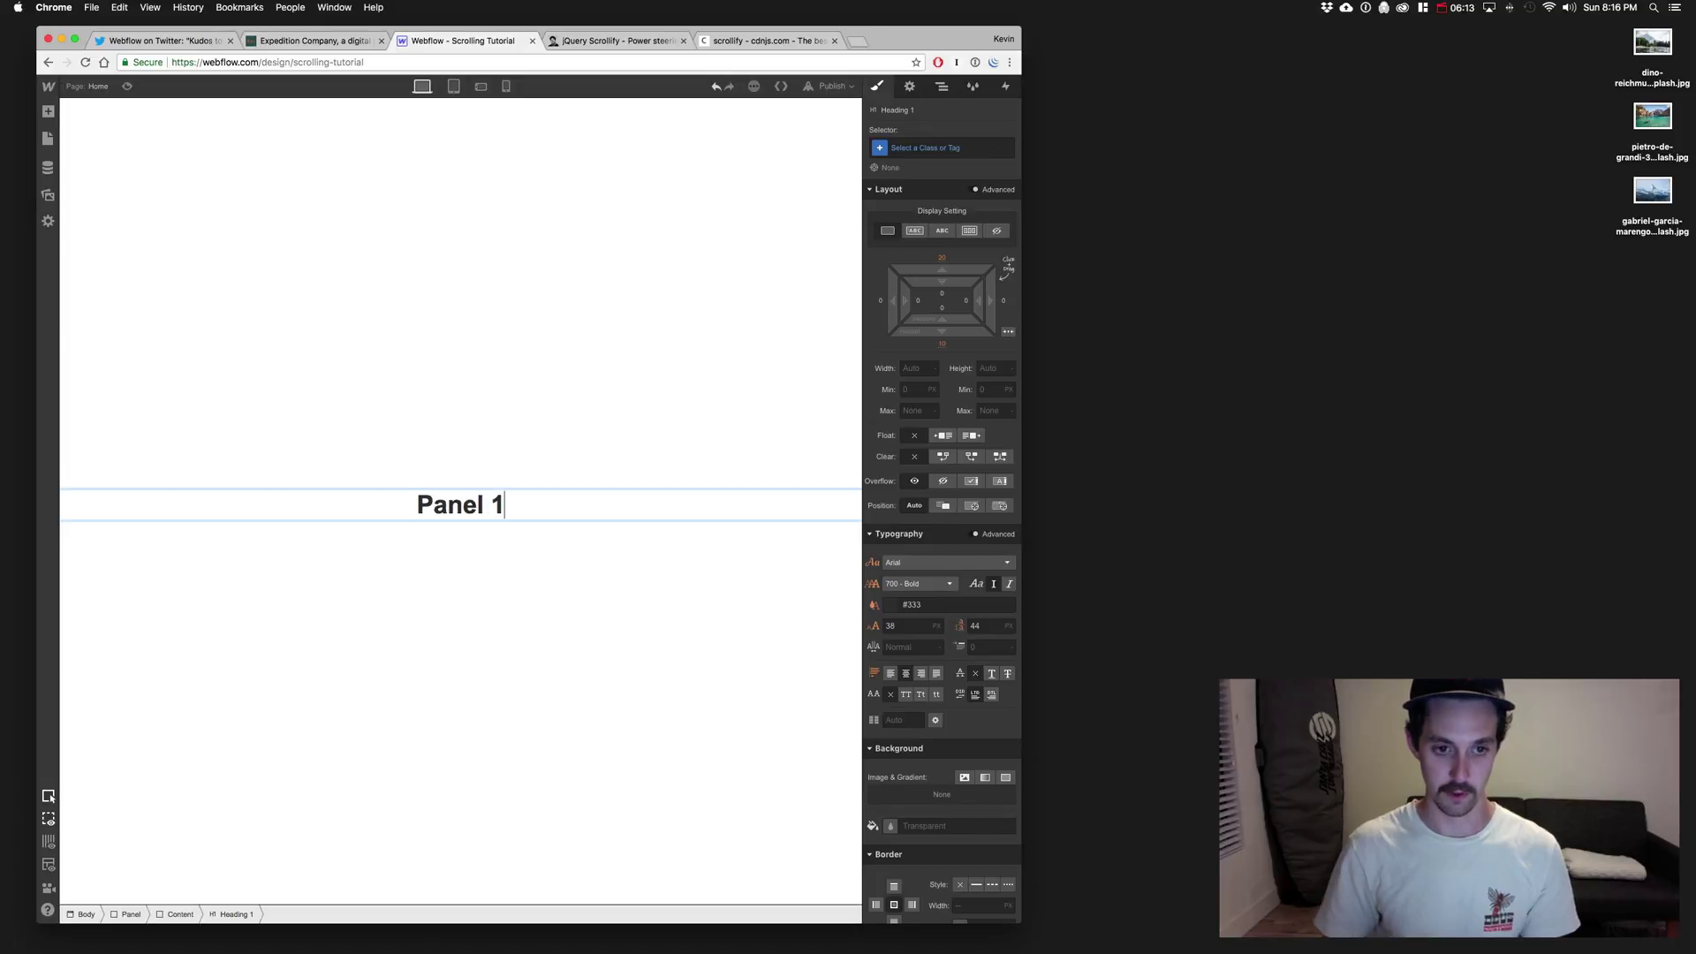
{"action": "left_click", "coordinate": [509, 381]}
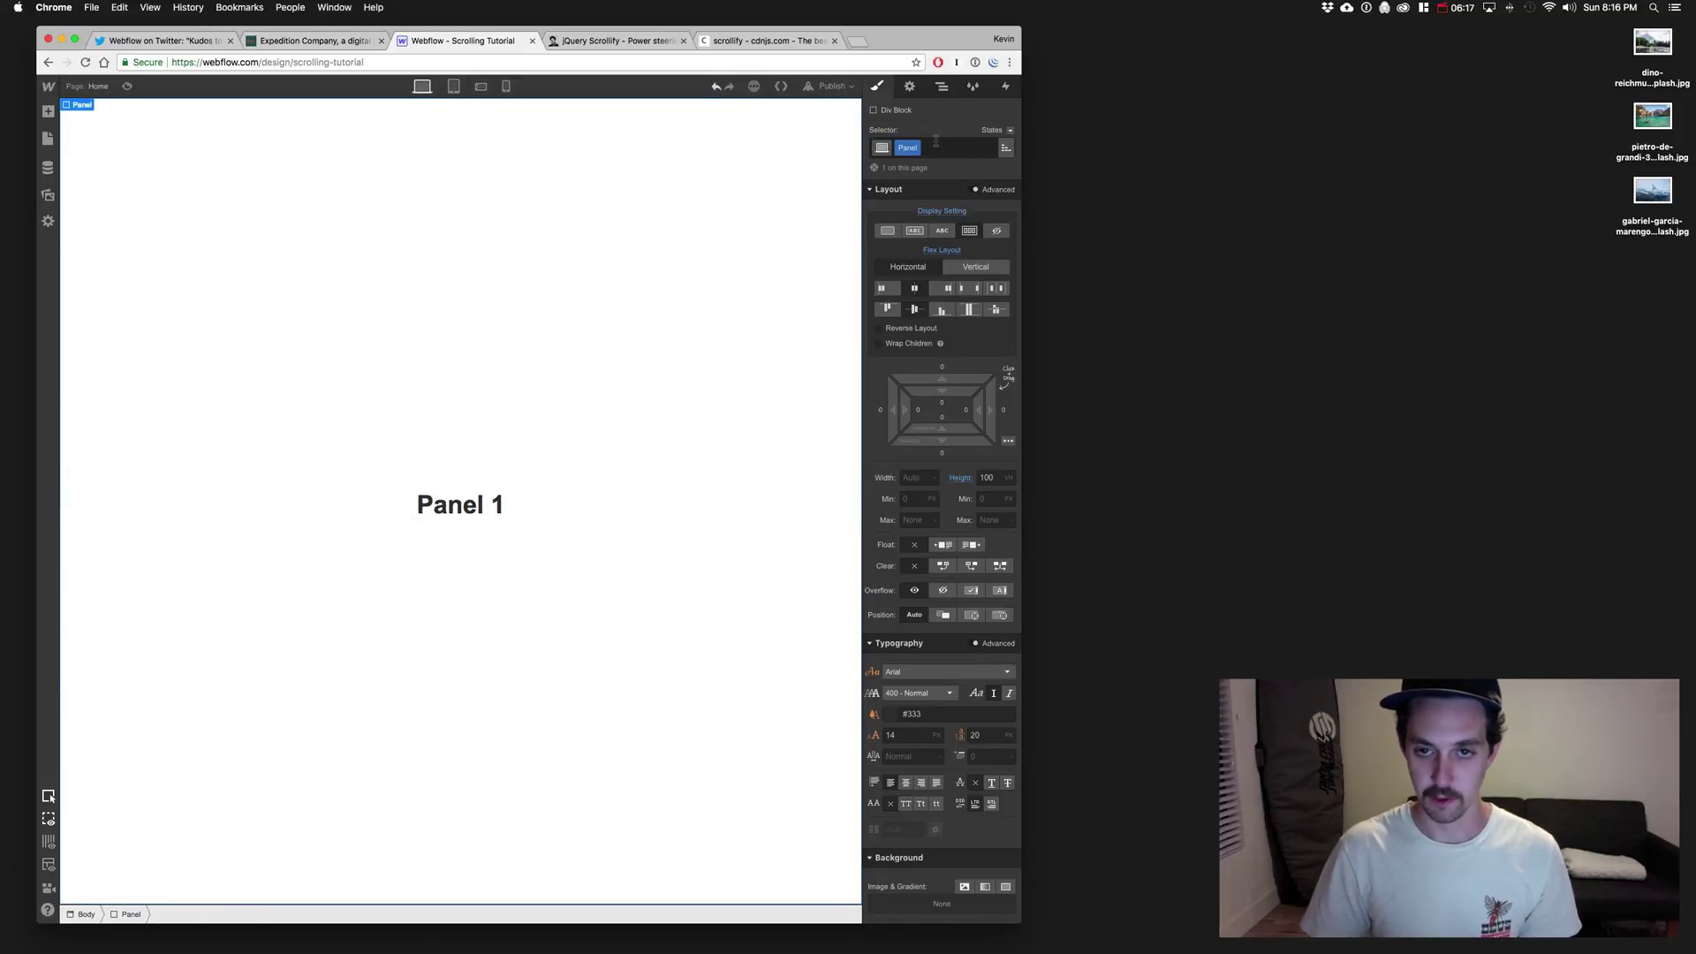
Step: Open the Navigator and select the Content and Heading 1 rows to check the nesting
{"action": "left_click", "coordinate": [943, 88]}
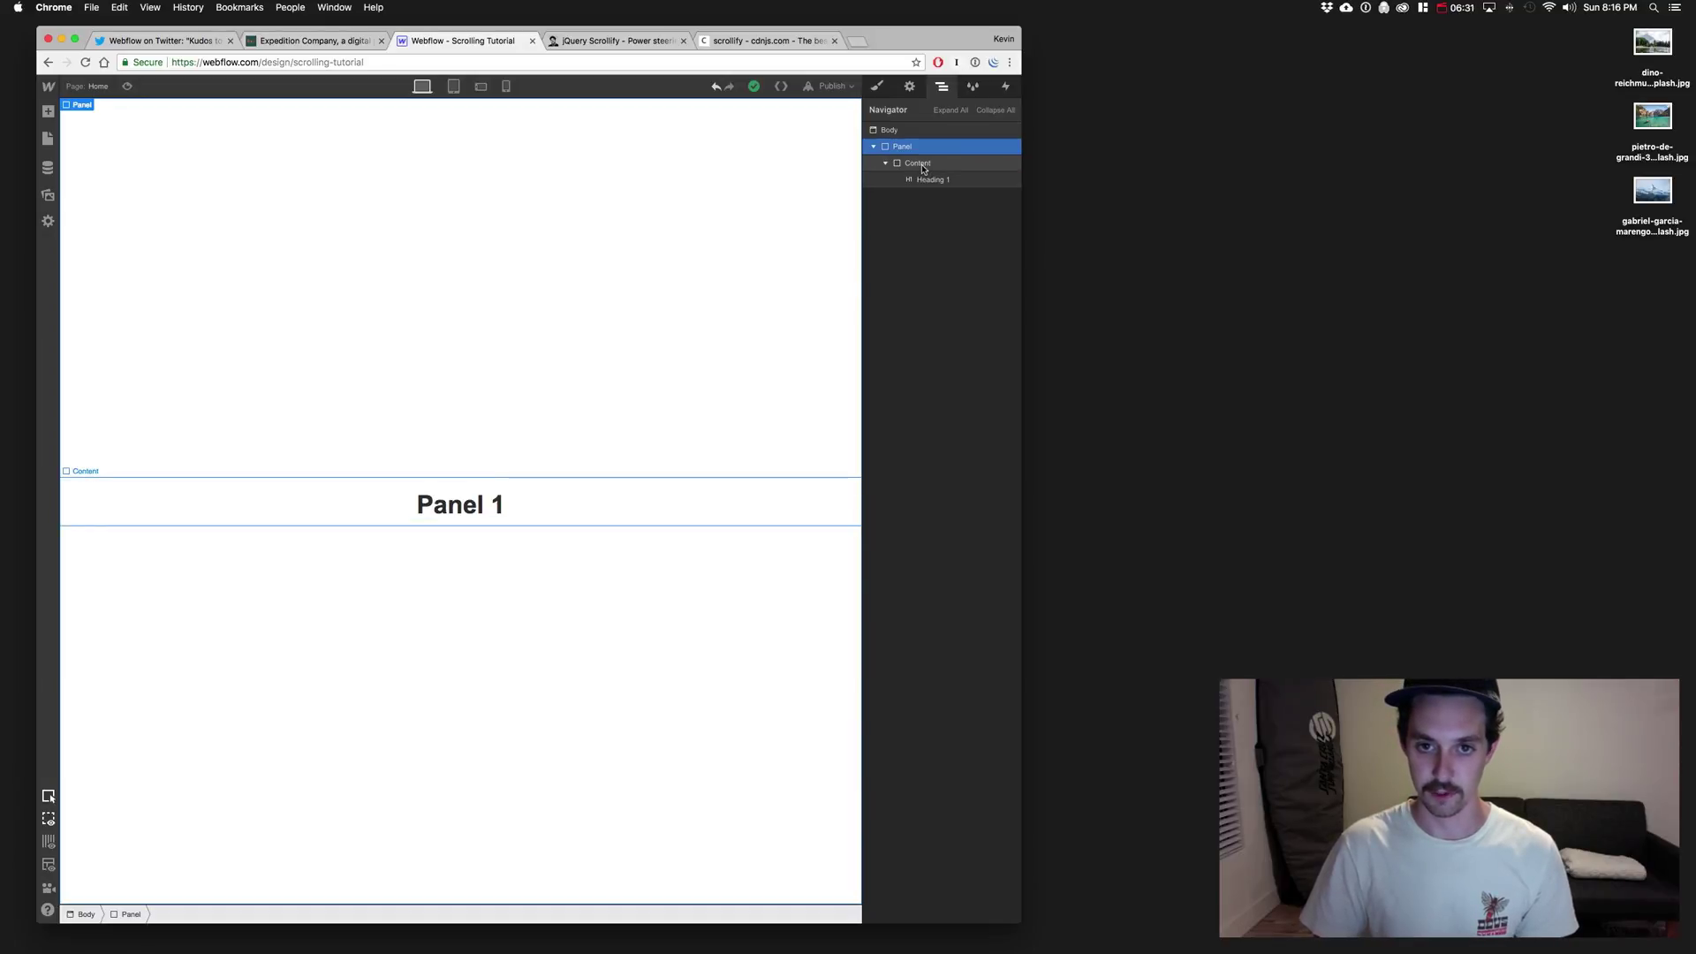
{"action": "left_click", "coordinate": [928, 167]}
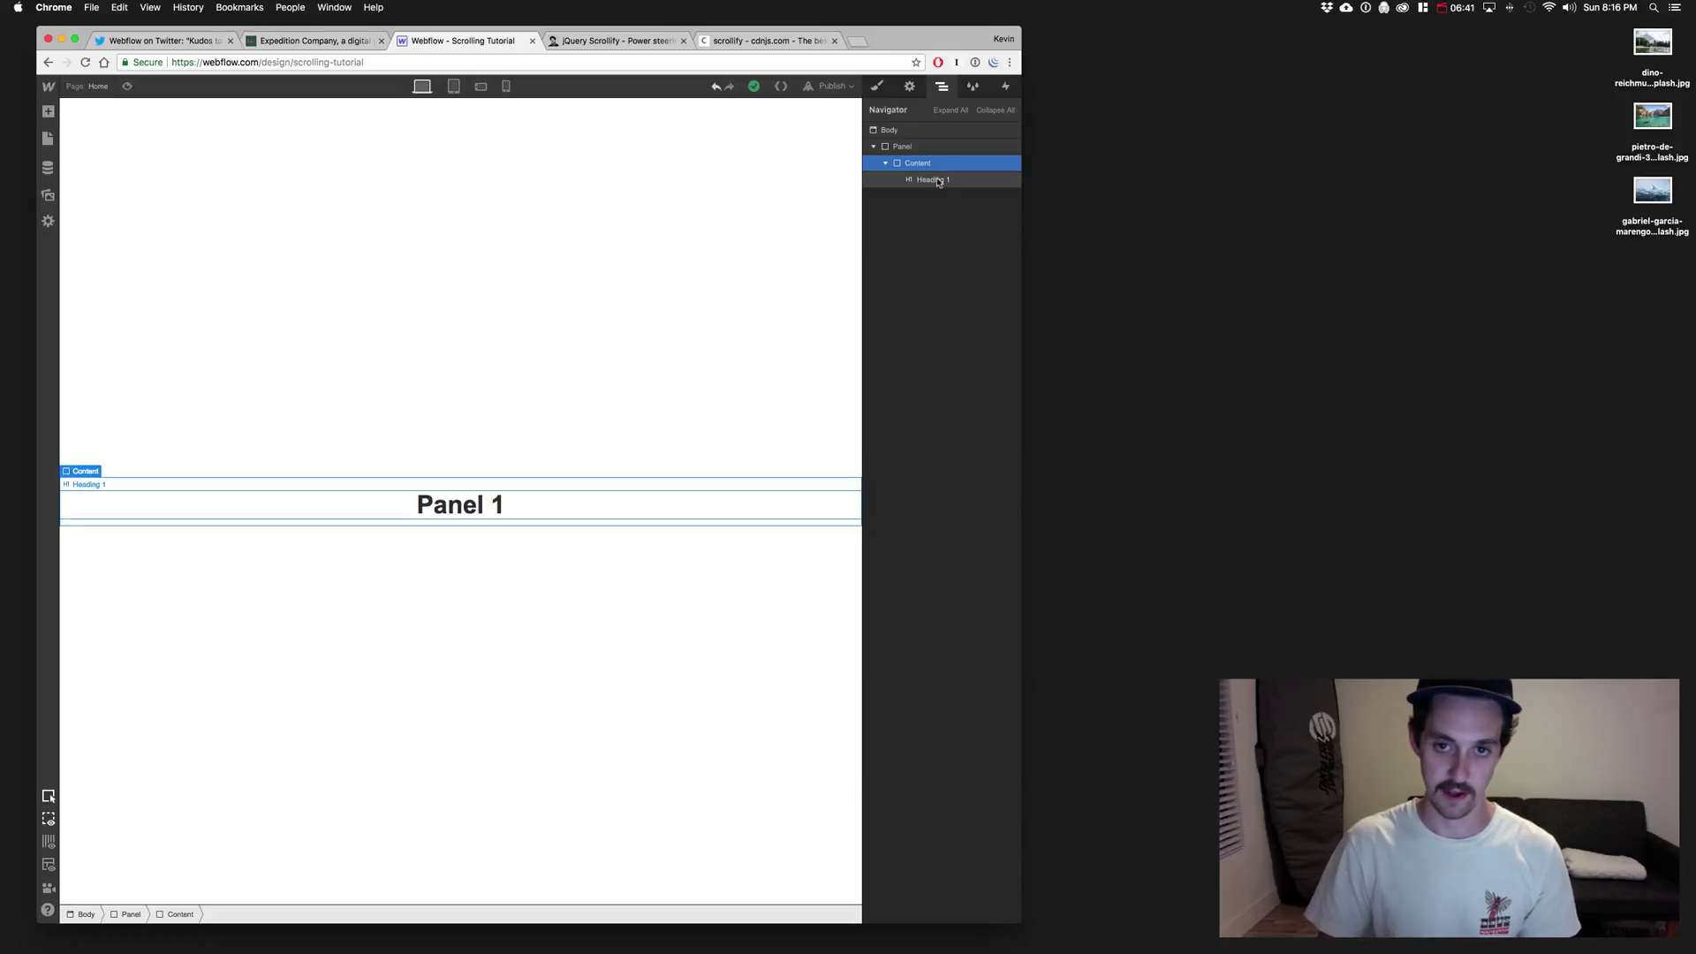
{"action": "left_click", "coordinate": [933, 182]}
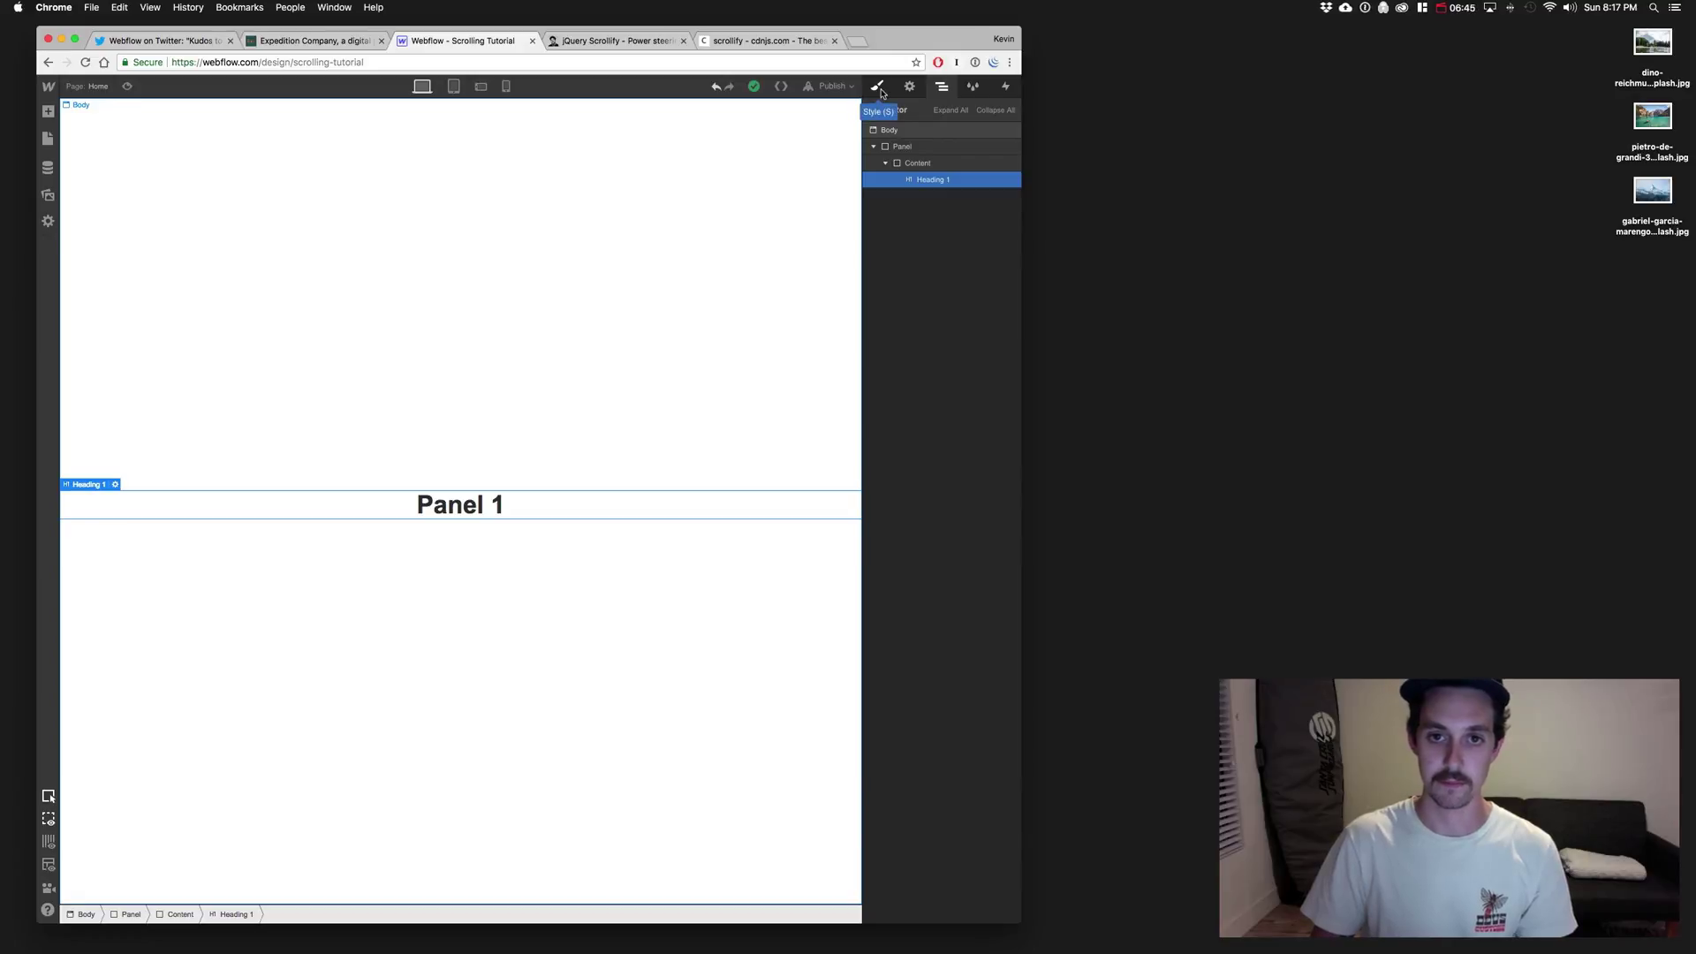
Step: Select the whole Panel in the Navigator and paste two copies of it
{"action": "left_click", "coordinate": [875, 147]}
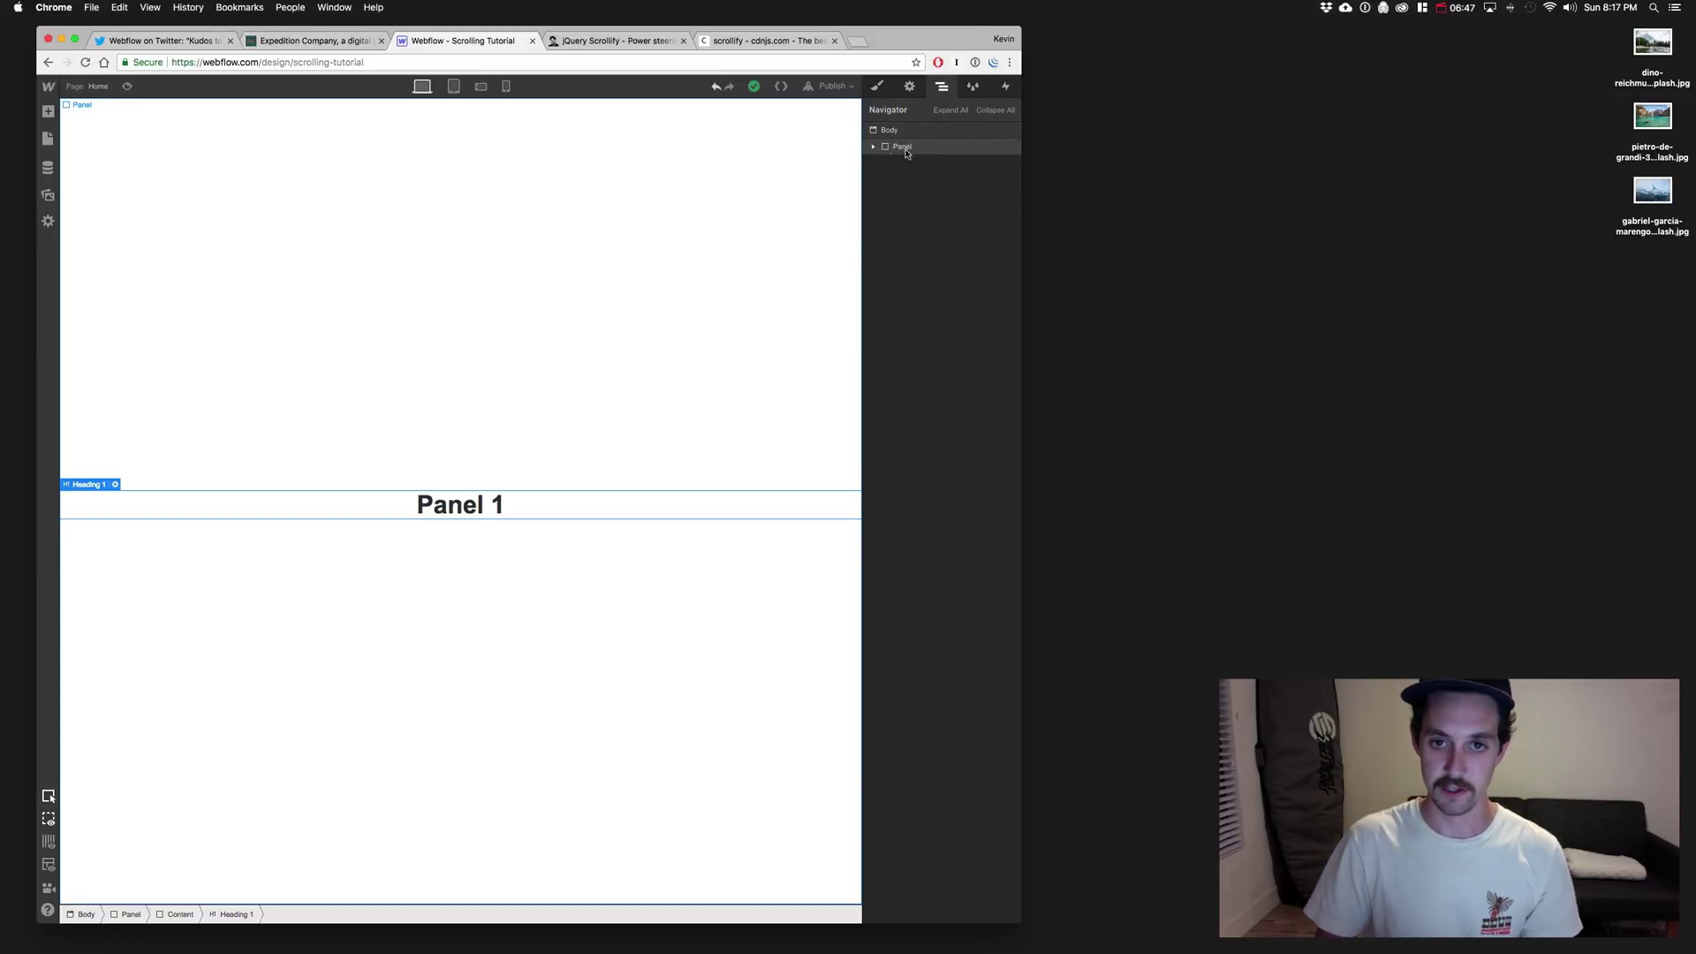
{"action": "left_click", "coordinate": [914, 151]}
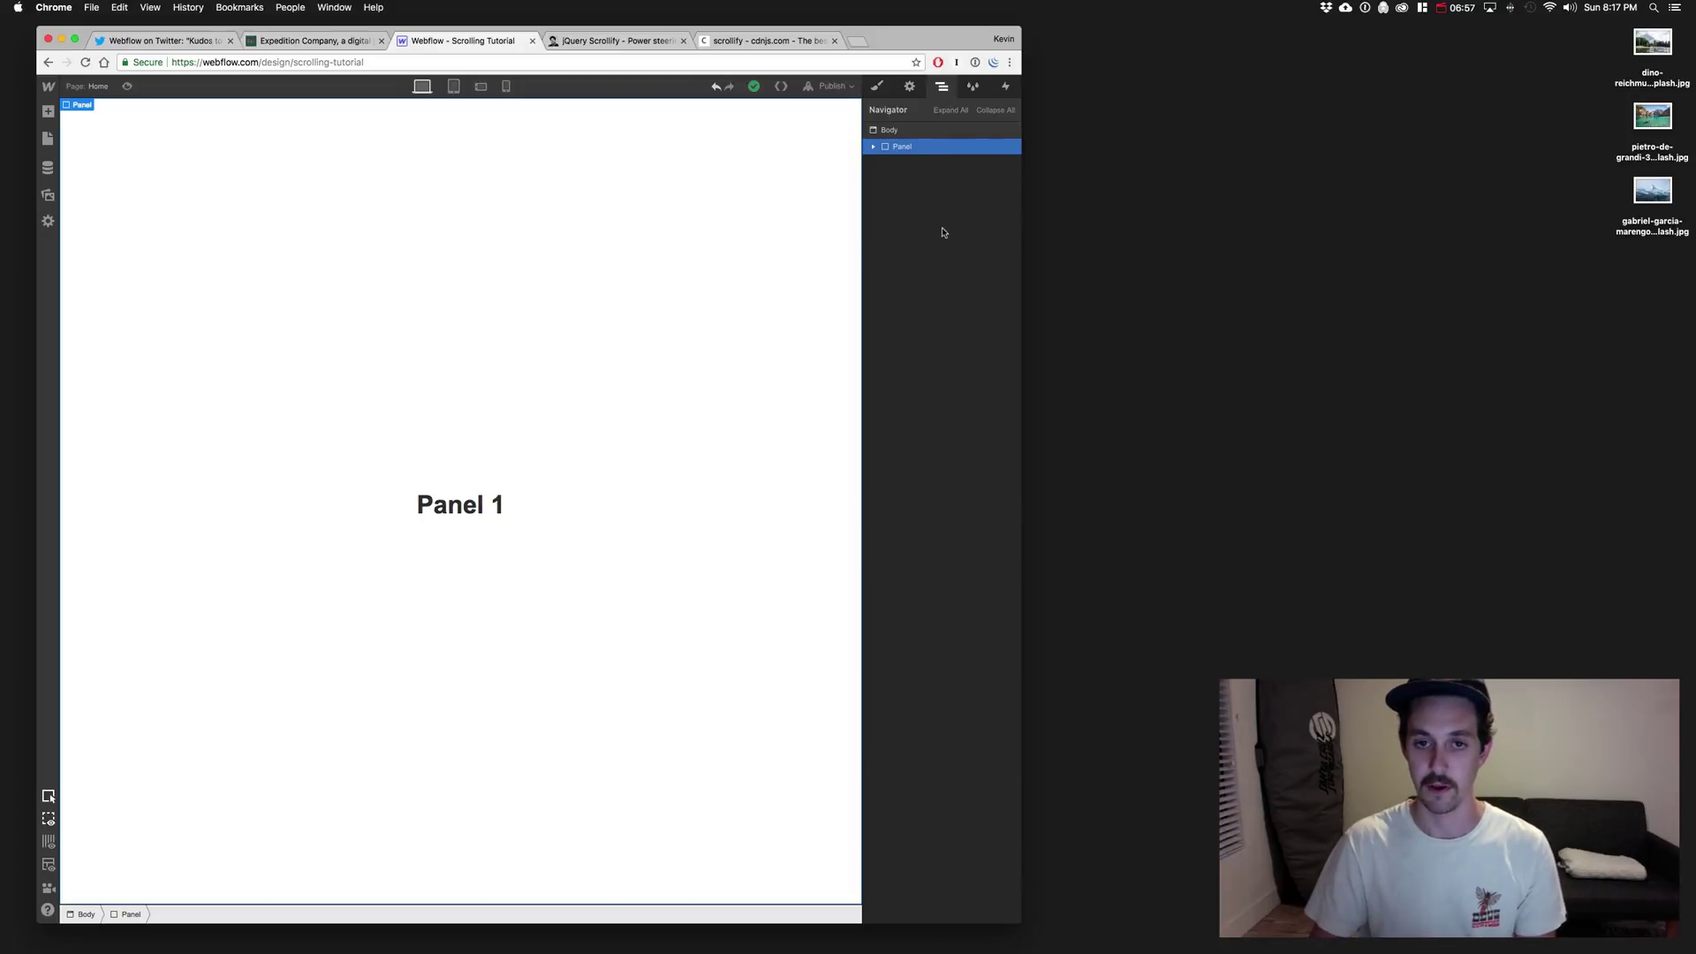
{"action": "key", "text": "super+v"}
{"action": "key", "text": "super+v"}
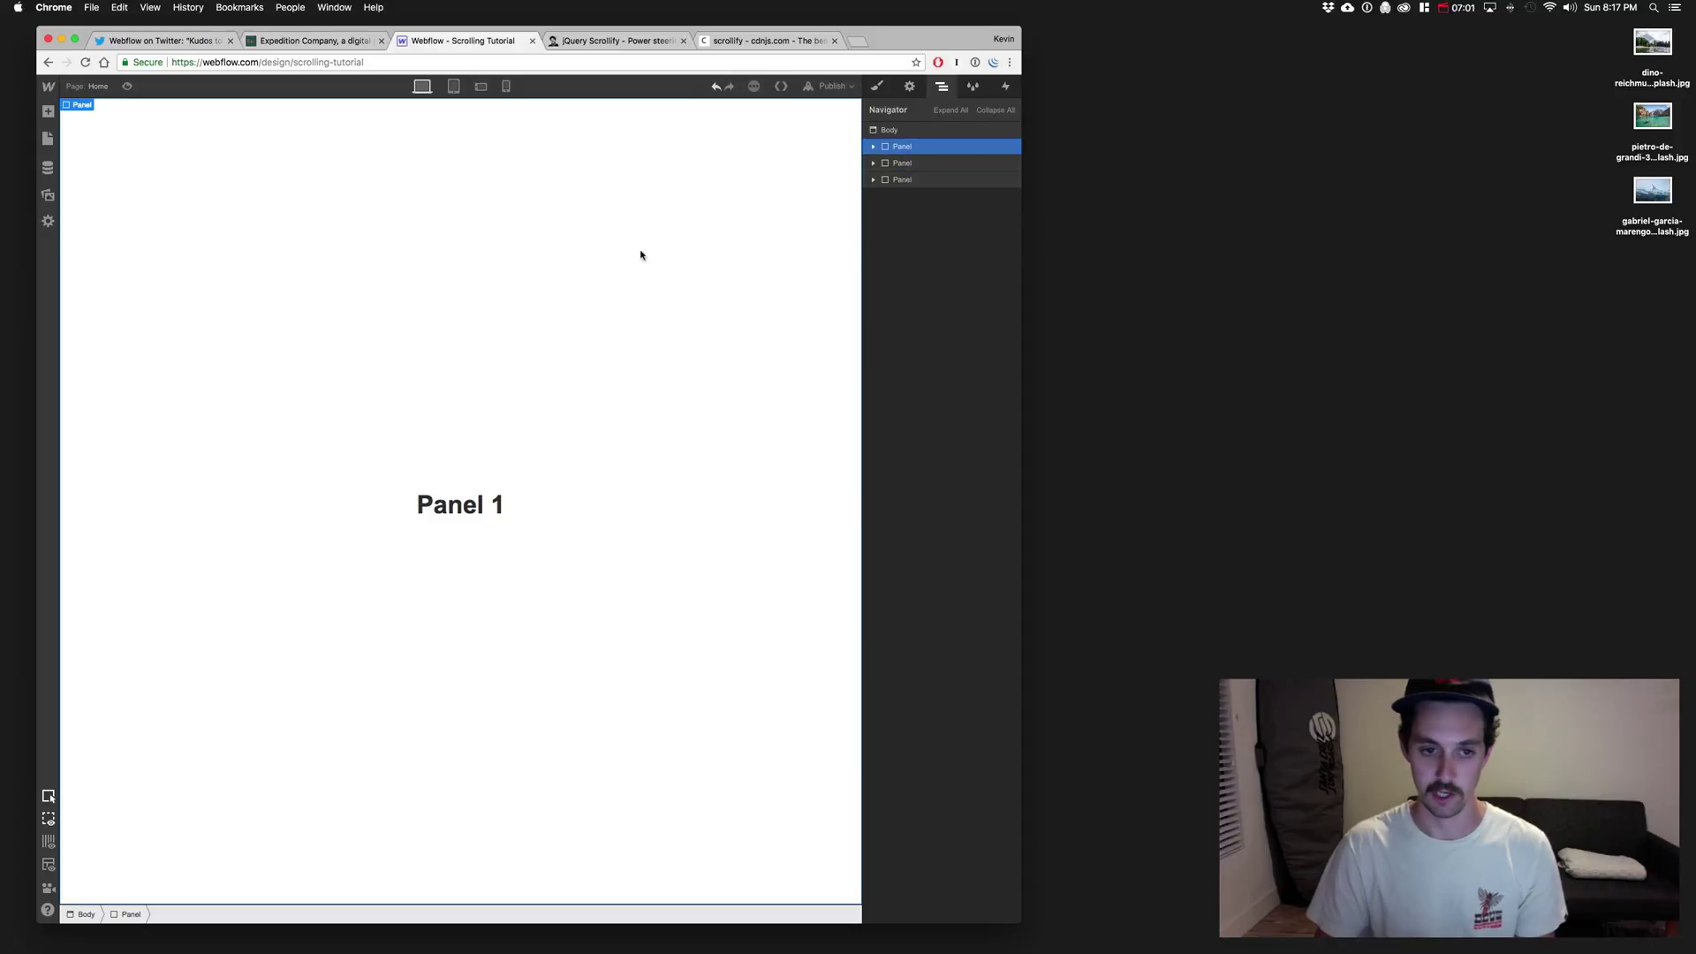
{"action": "scroll", "coordinate": [596, 277], "scroll_direction": "down", "scroll_amount": 5}
{"action": "scroll", "coordinate": [603, 276], "scroll_direction": "down", "scroll_amount": 10}
{"action": "scroll", "coordinate": [605, 275], "scroll_direction": "up", "scroll_amount": 5}
{"action": "scroll", "coordinate": [605, 276], "scroll_direction": "up", "scroll_amount": 15}
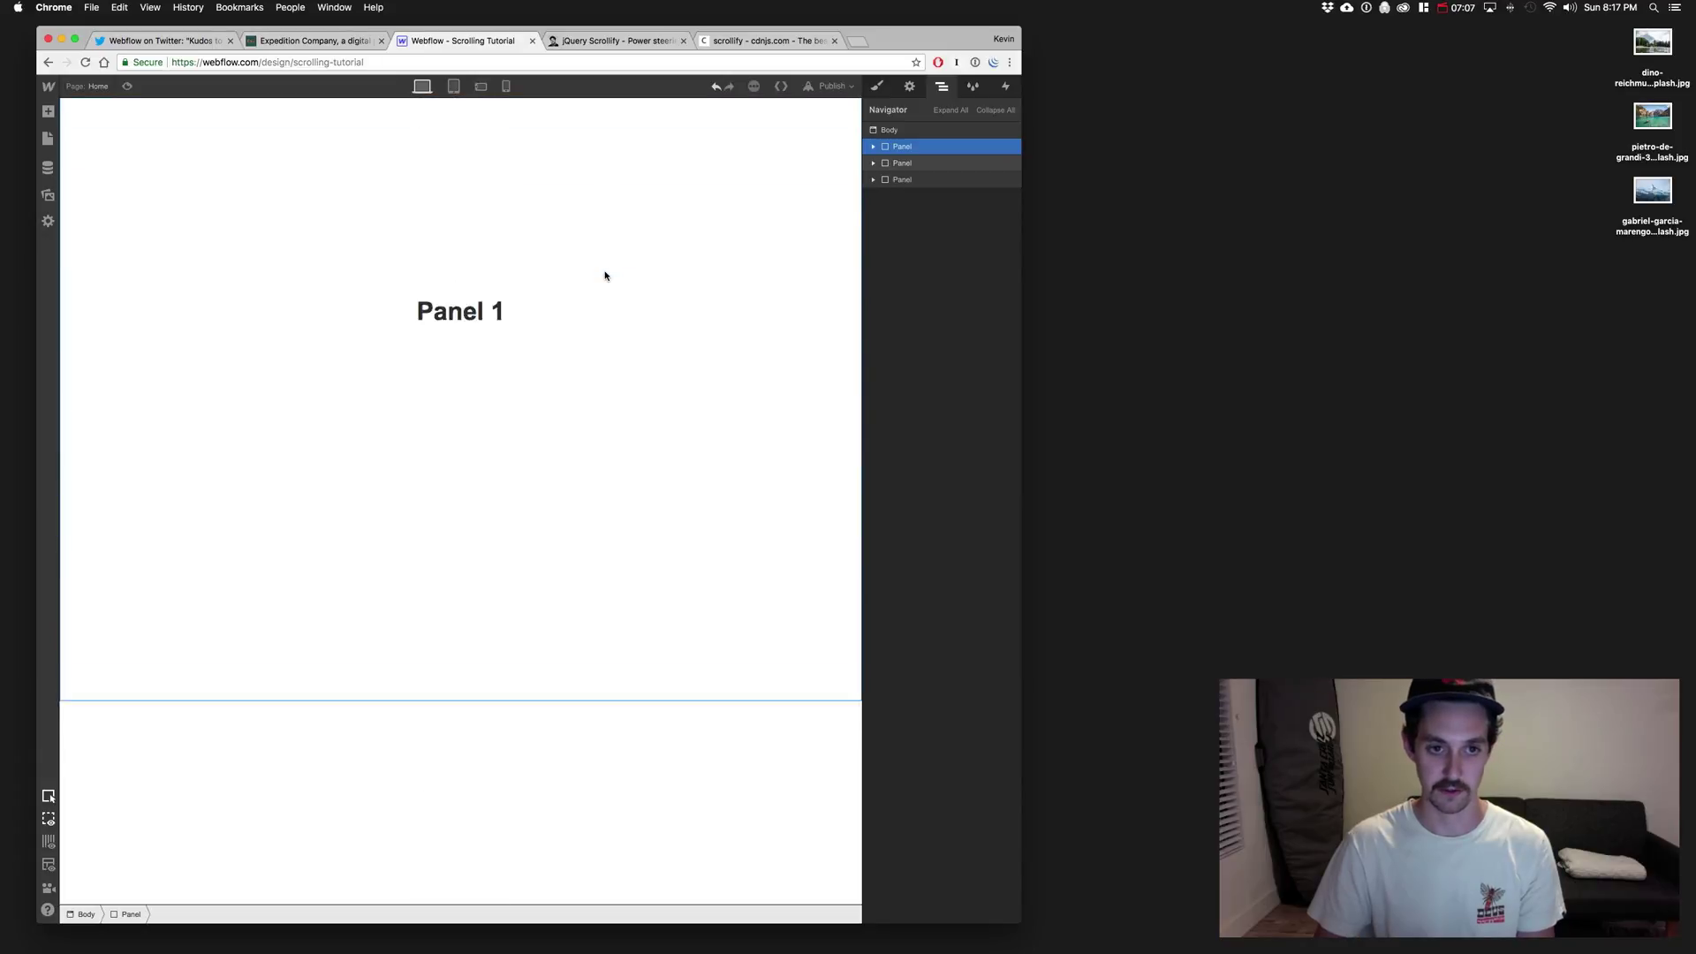
{"action": "scroll", "coordinate": [605, 276], "scroll_direction": "down", "scroll_amount": 5}
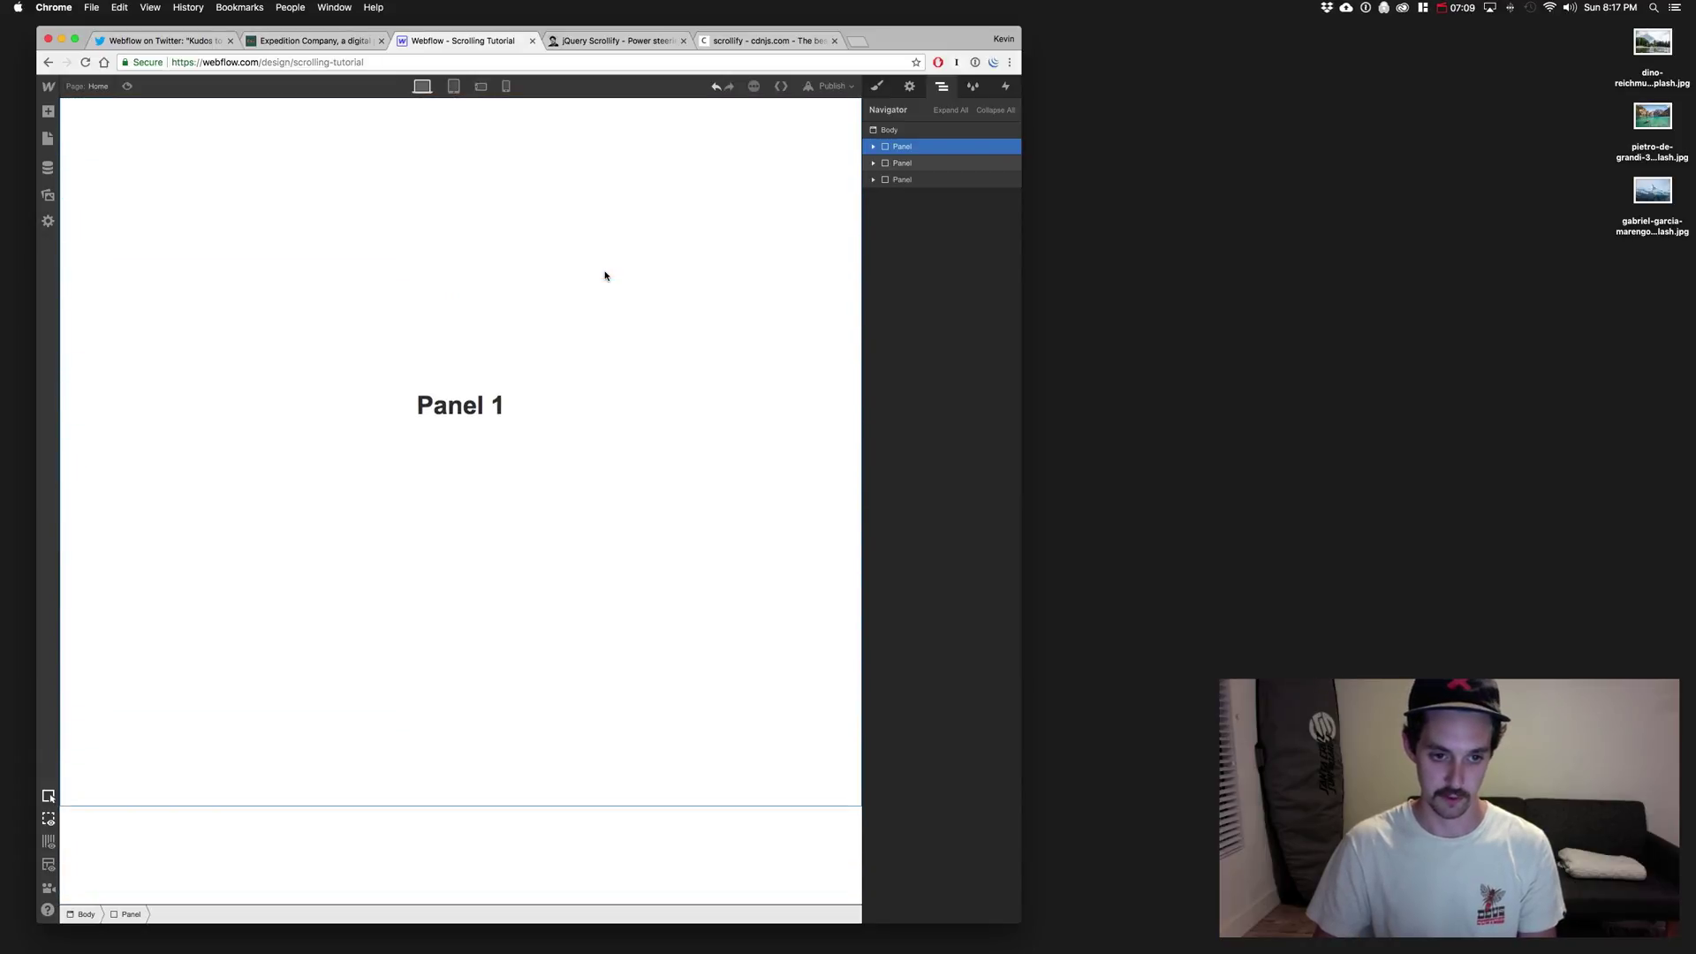
Step: Change the second panel's heading to 'Panel 2'
{"action": "left_click", "coordinate": [504, 405]}
{"action": "double_click", "coordinate": [504, 404]}
{"action": "type", "text": "2"}
{"action": "left_click", "coordinate": [583, 523]}
Step: Change the third panel's heading to 'Panel 3' and collapse both copies in the Navigator
{"action": "scroll", "coordinate": [583, 524], "scroll_direction": "down", "scroll_amount": 8}
{"action": "double_click", "coordinate": [501, 524]}
{"action": "double_click", "coordinate": [500, 524]}
{"action": "type", "text": "3"}
{"action": "left_click", "coordinate": [557, 616]}
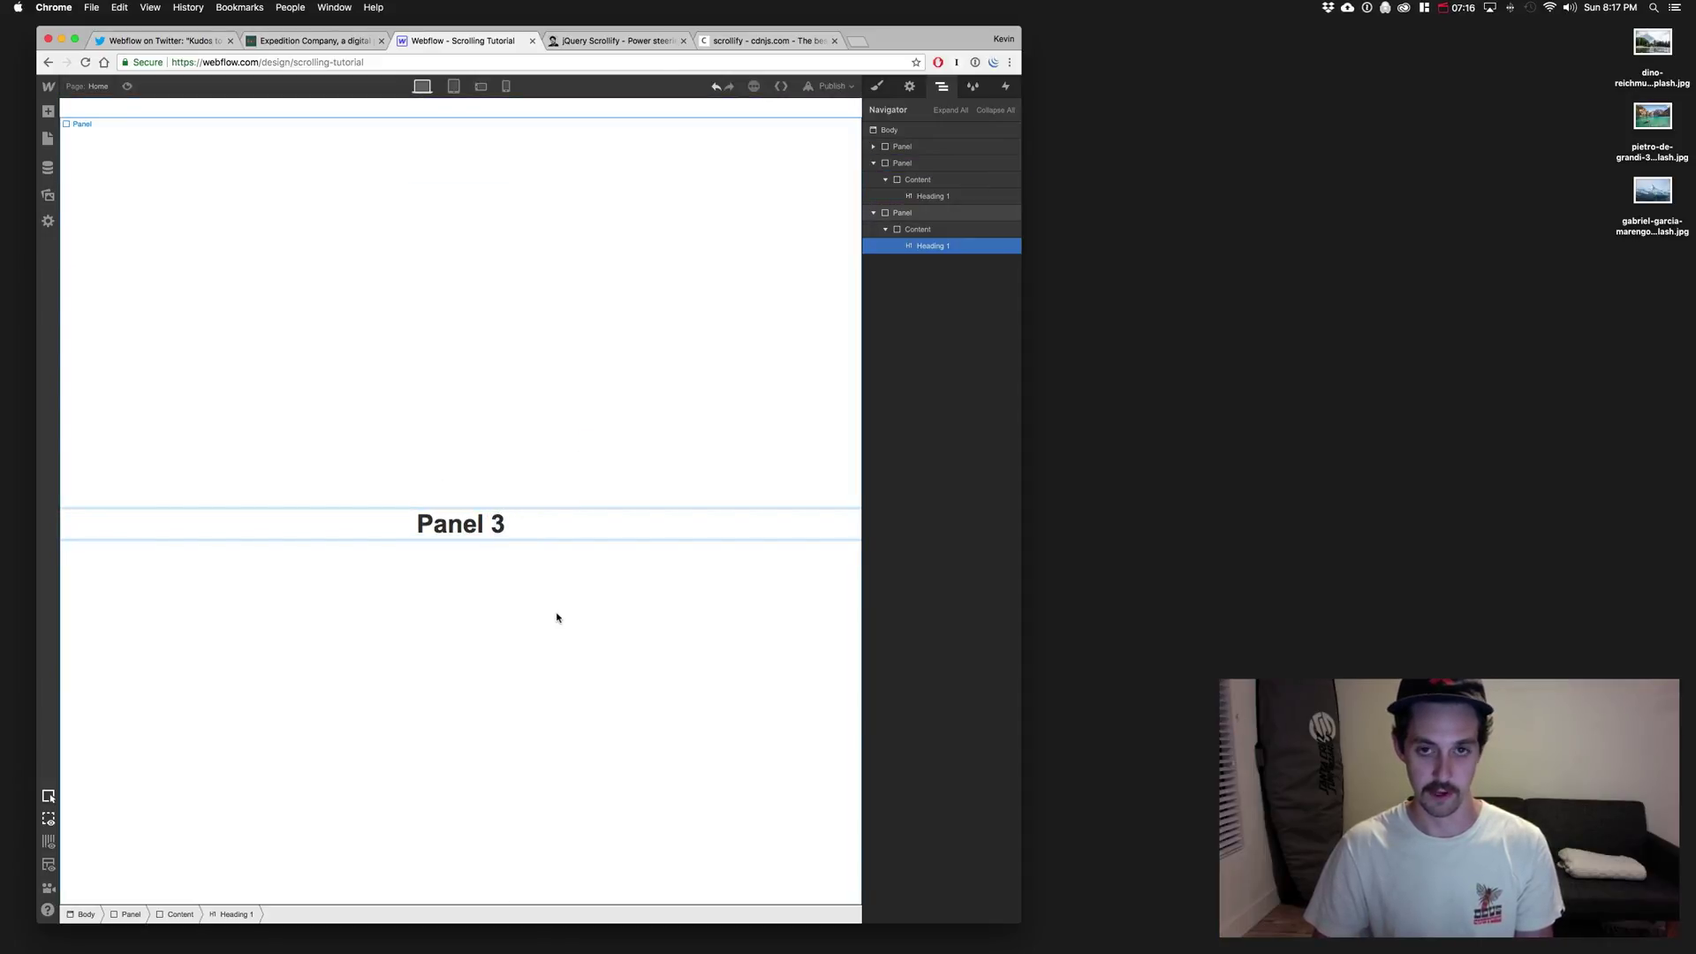
{"action": "left_click", "coordinate": [873, 213]}
{"action": "left_click", "coordinate": [875, 164]}
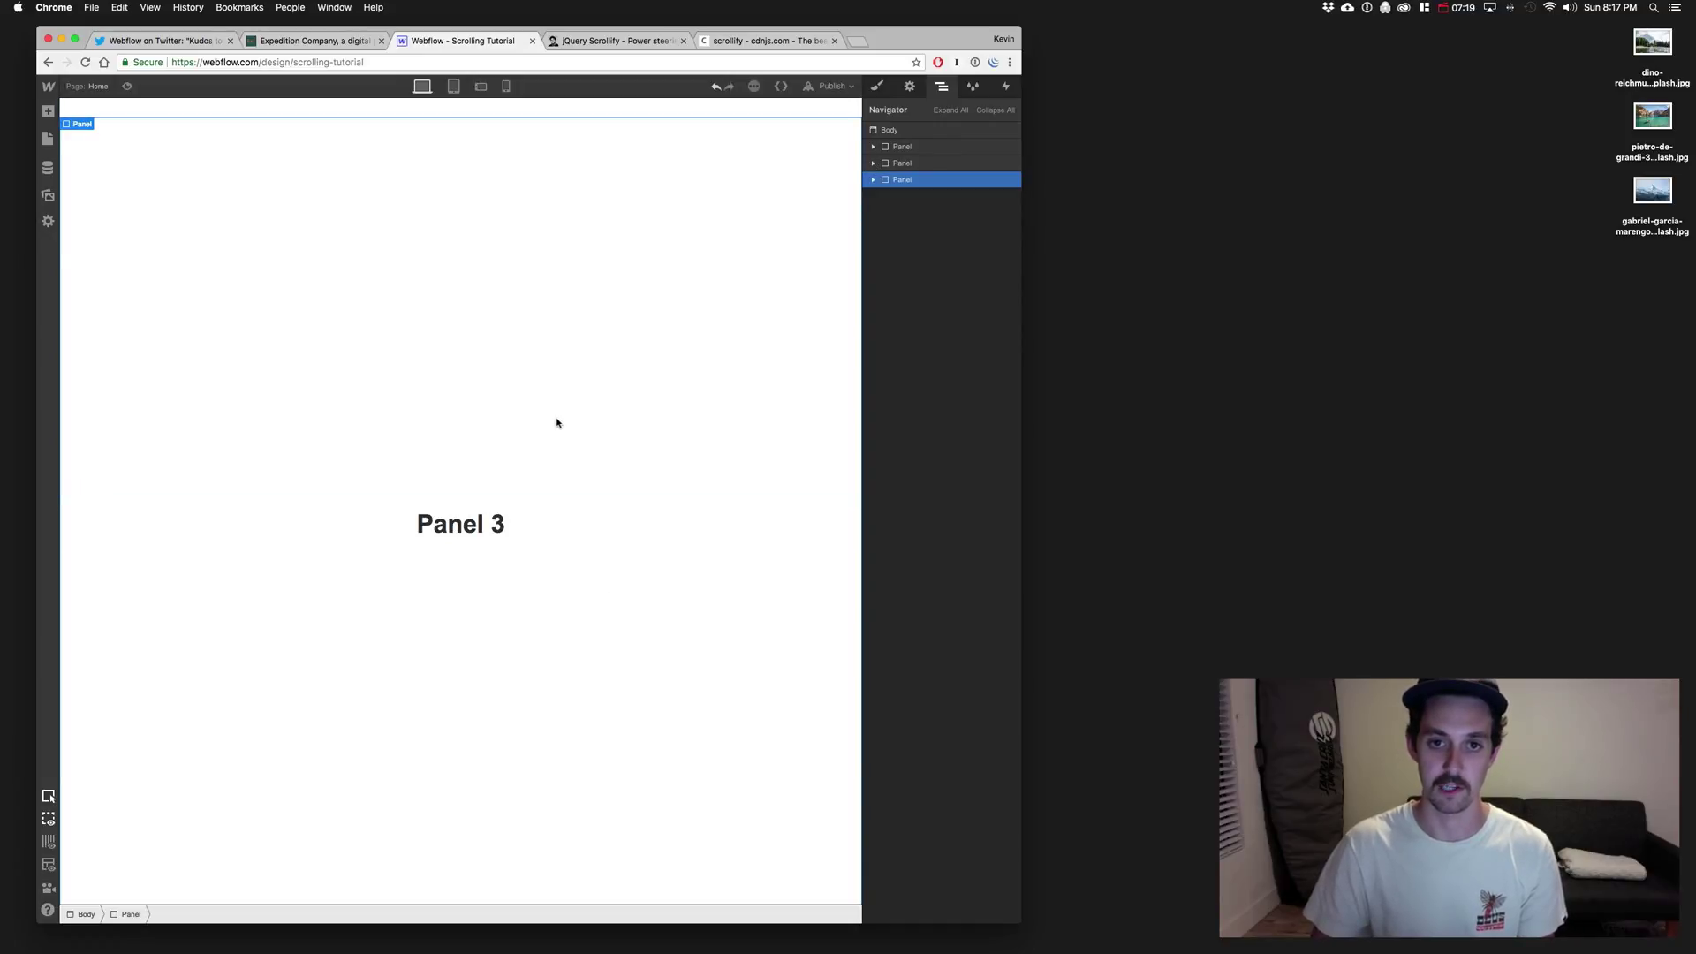
{"action": "scroll", "coordinate": [557, 432], "scroll_direction": "up", "scroll_amount": 15}
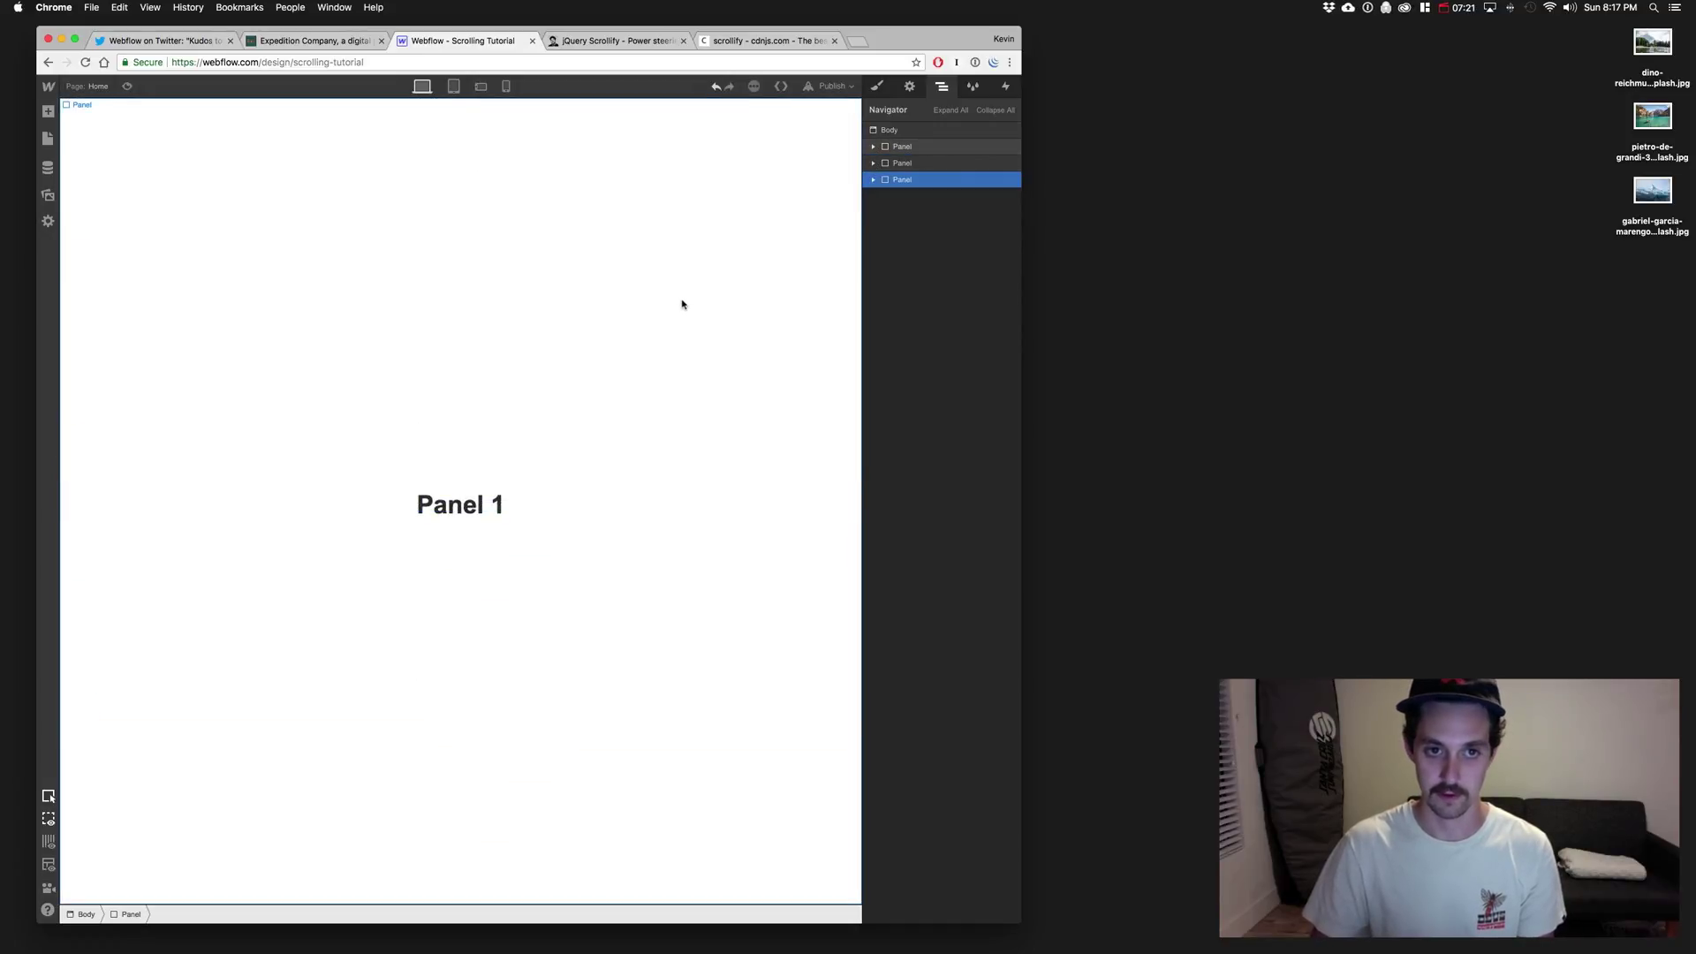
Step: Add a background image to the Panel class, centred, sized to Cover, with no-repeat tiling
{"action": "left_click", "coordinate": [723, 280]}
{"action": "left_click", "coordinate": [875, 88]}
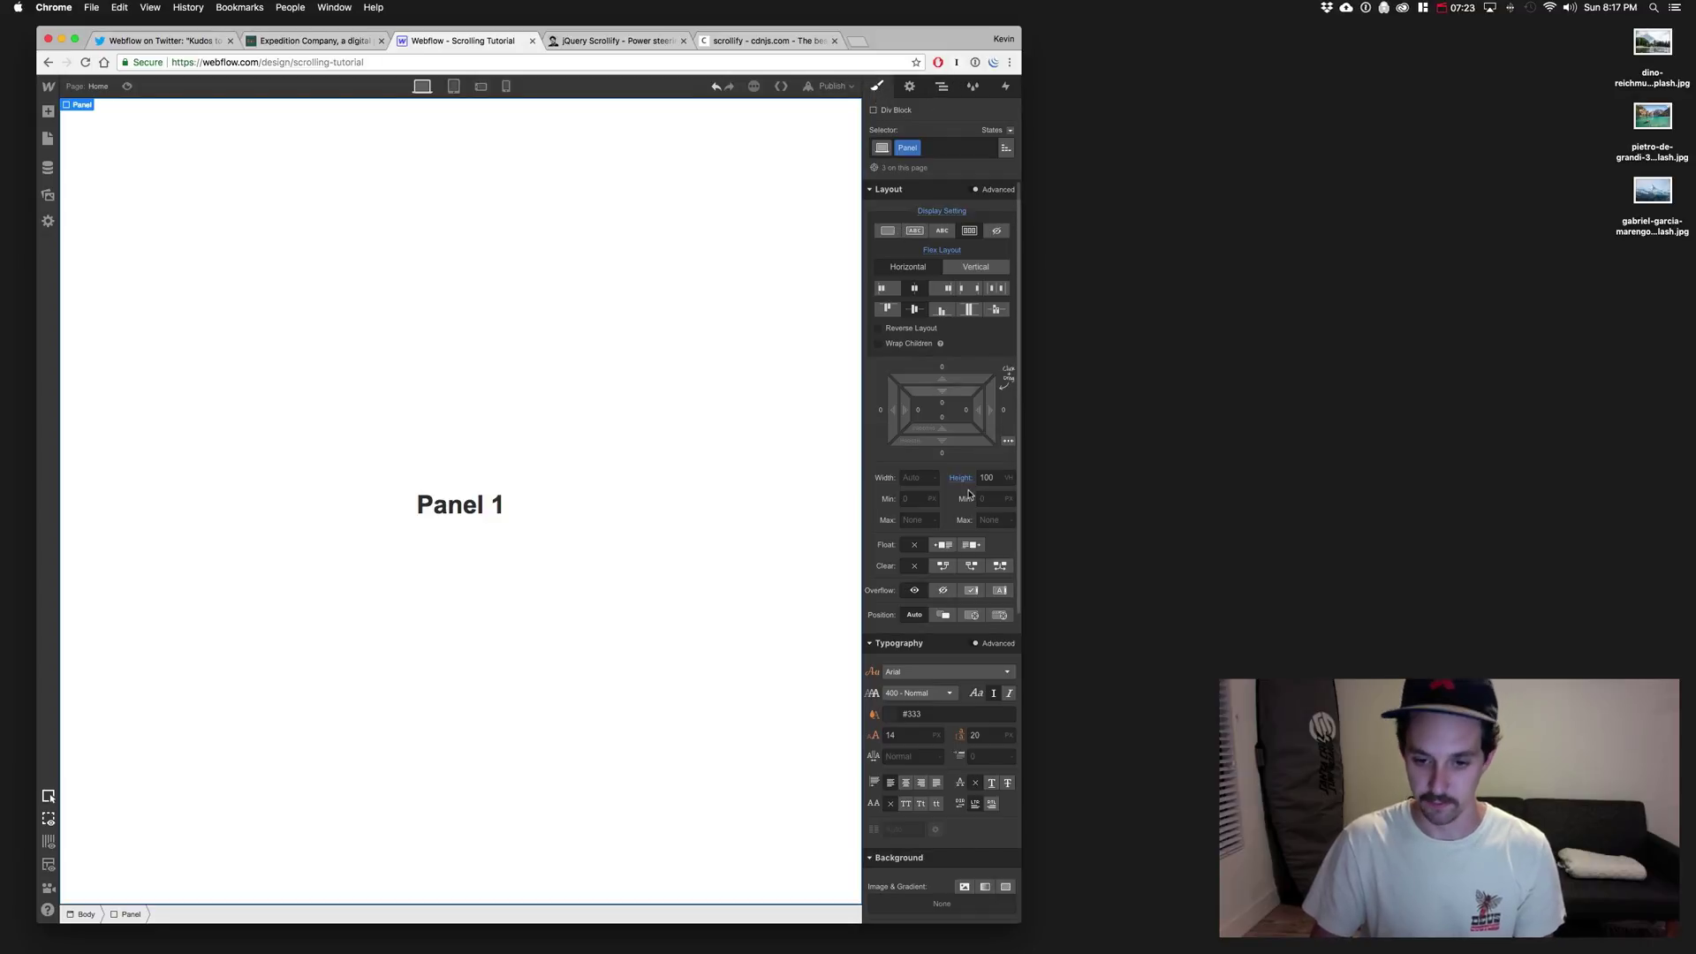
{"action": "scroll", "coordinate": [949, 599], "scroll_direction": "down", "scroll_amount": 5}
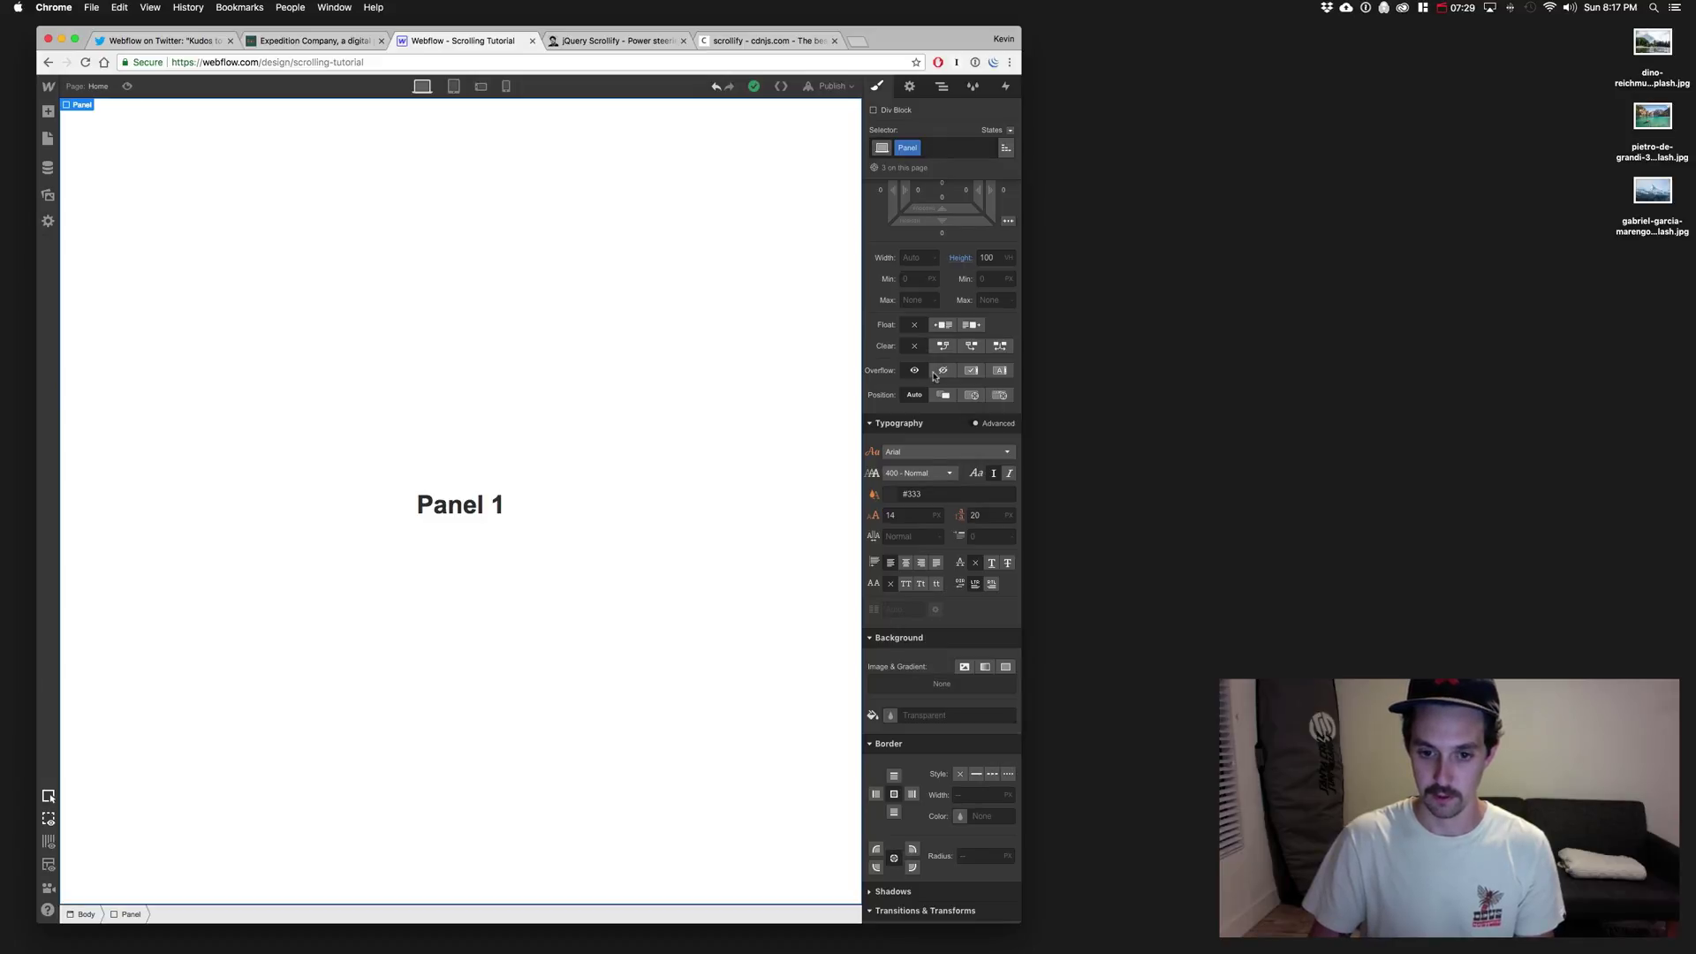
{"action": "left_click", "coordinate": [964, 668]}
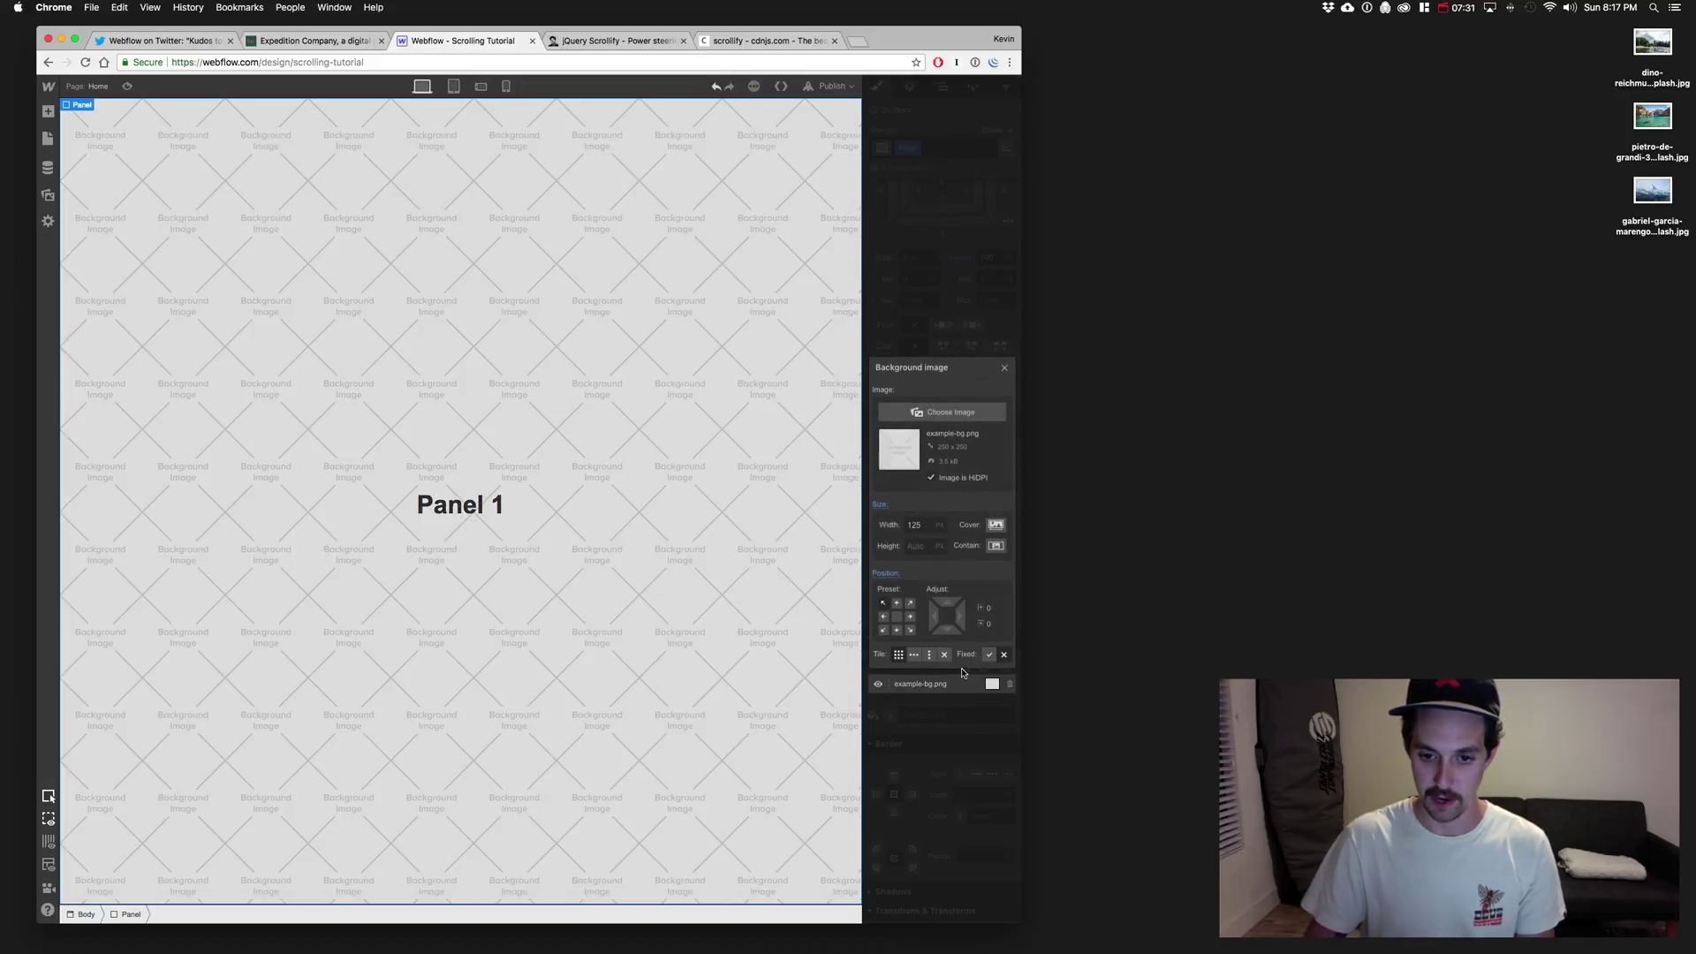
{"action": "left_click", "coordinate": [896, 621]}
{"action": "left_click", "coordinate": [995, 525]}
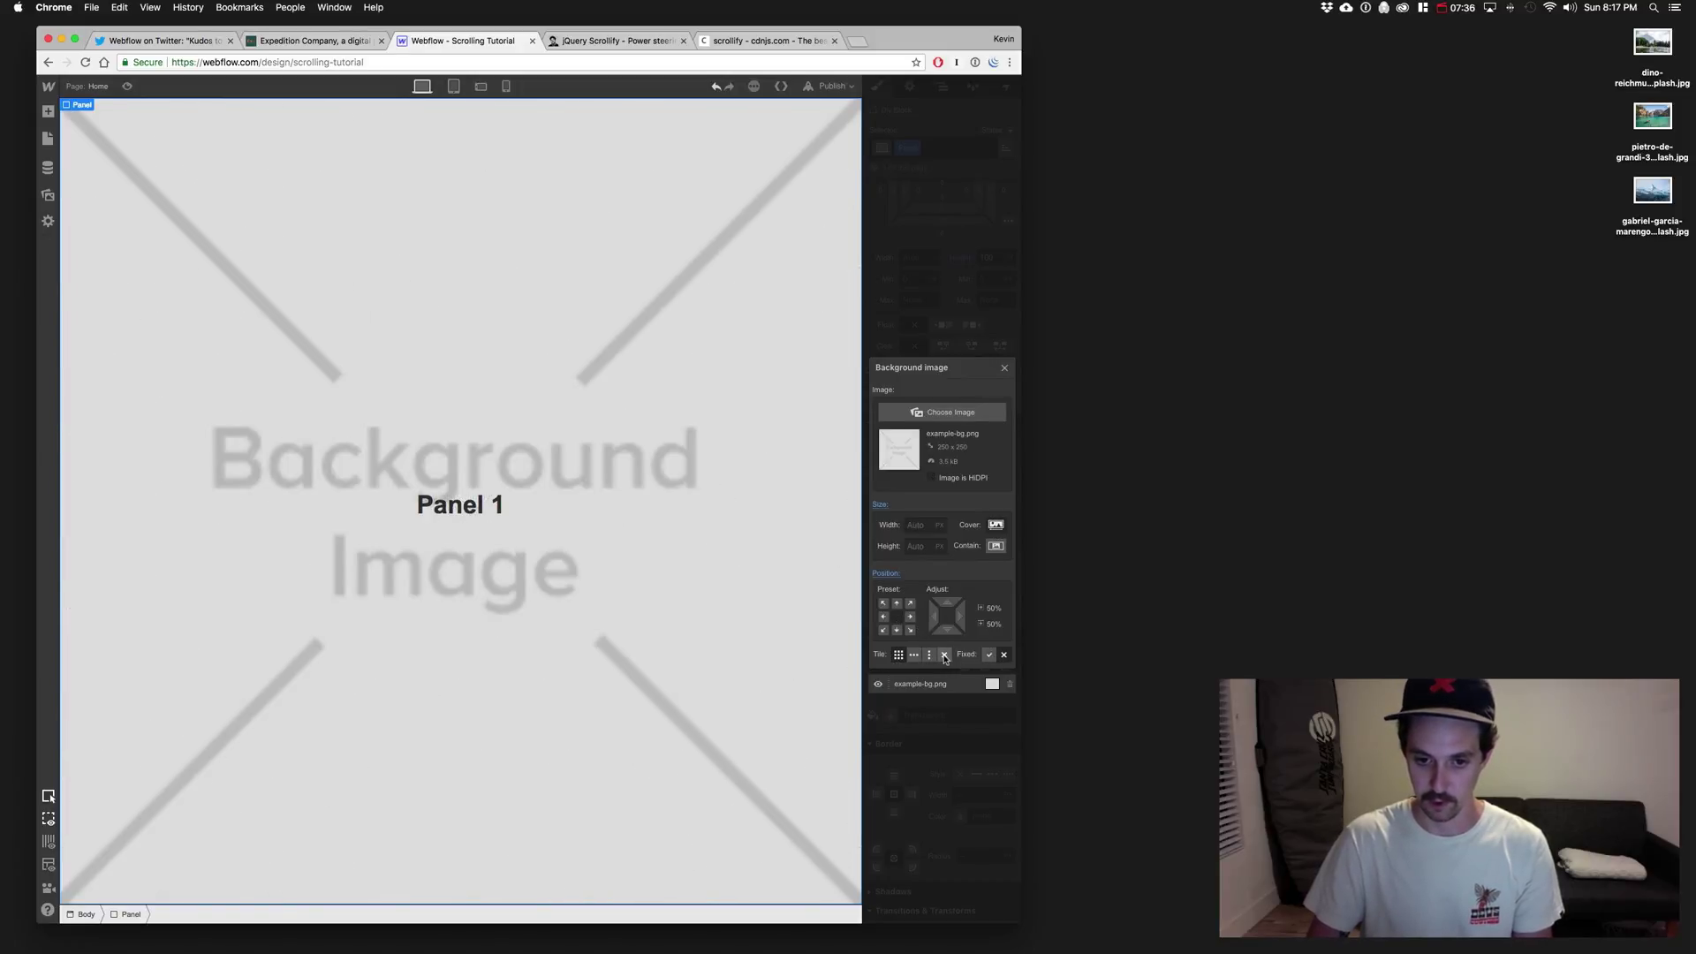
{"action": "left_click", "coordinate": [944, 655]}
{"action": "left_click", "coordinate": [948, 242]}
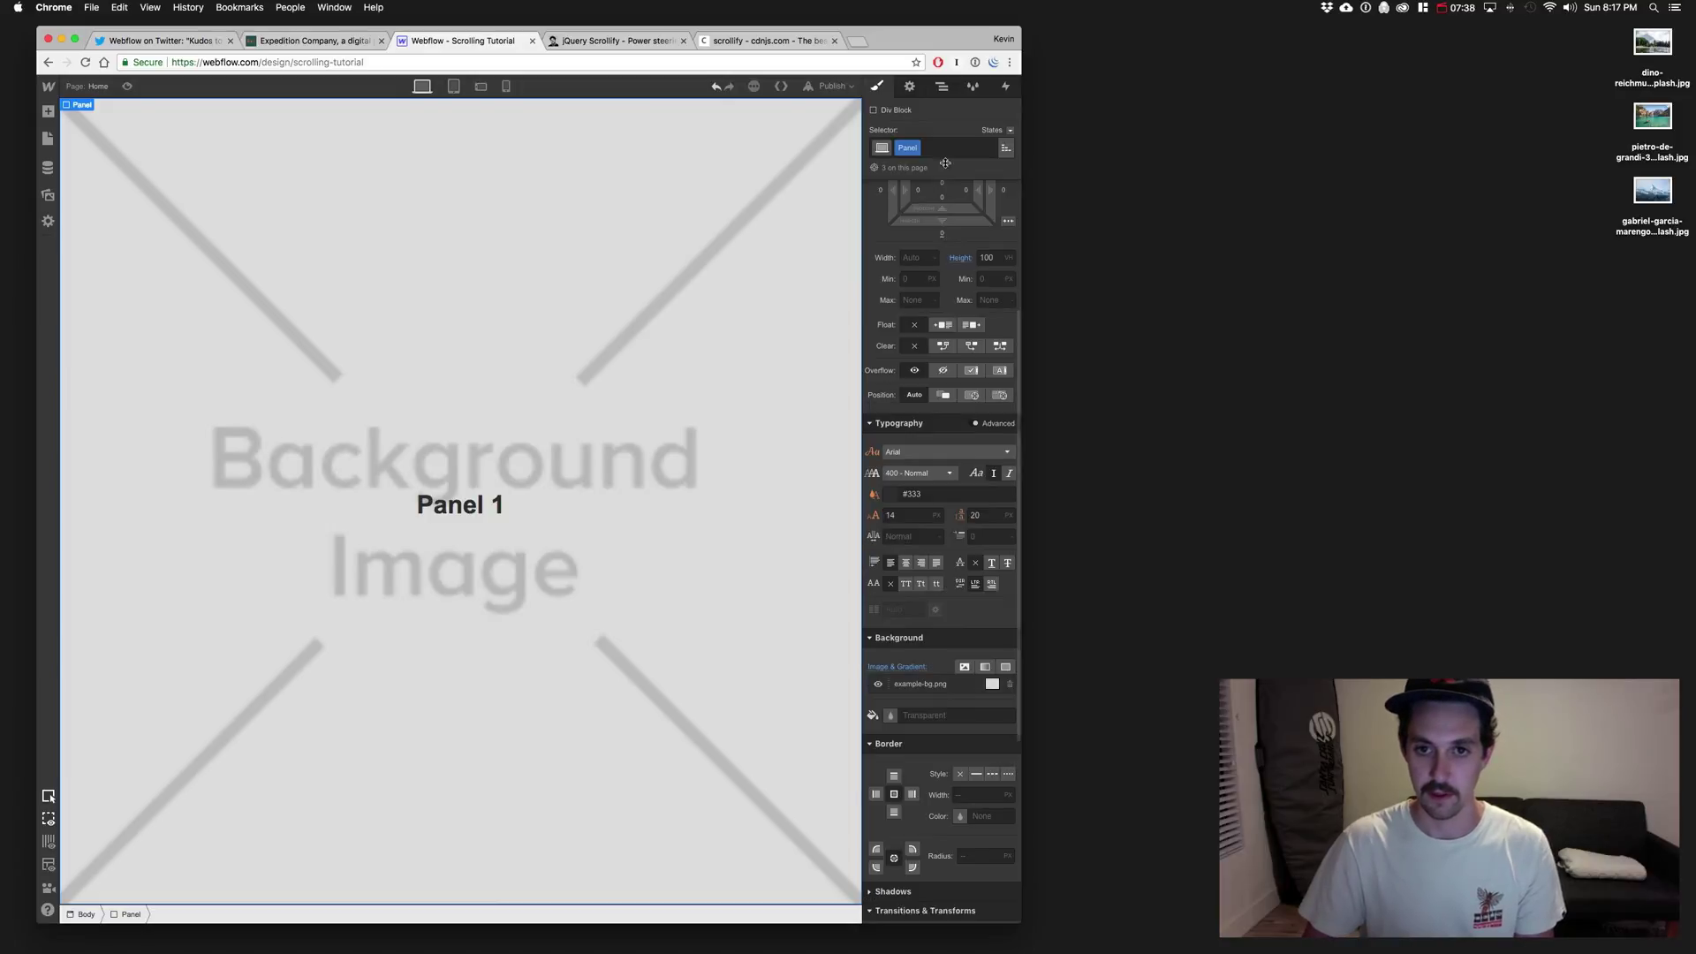
Step: Add the combo class 'One' to the first panel
{"action": "left_click", "coordinate": [945, 147]}
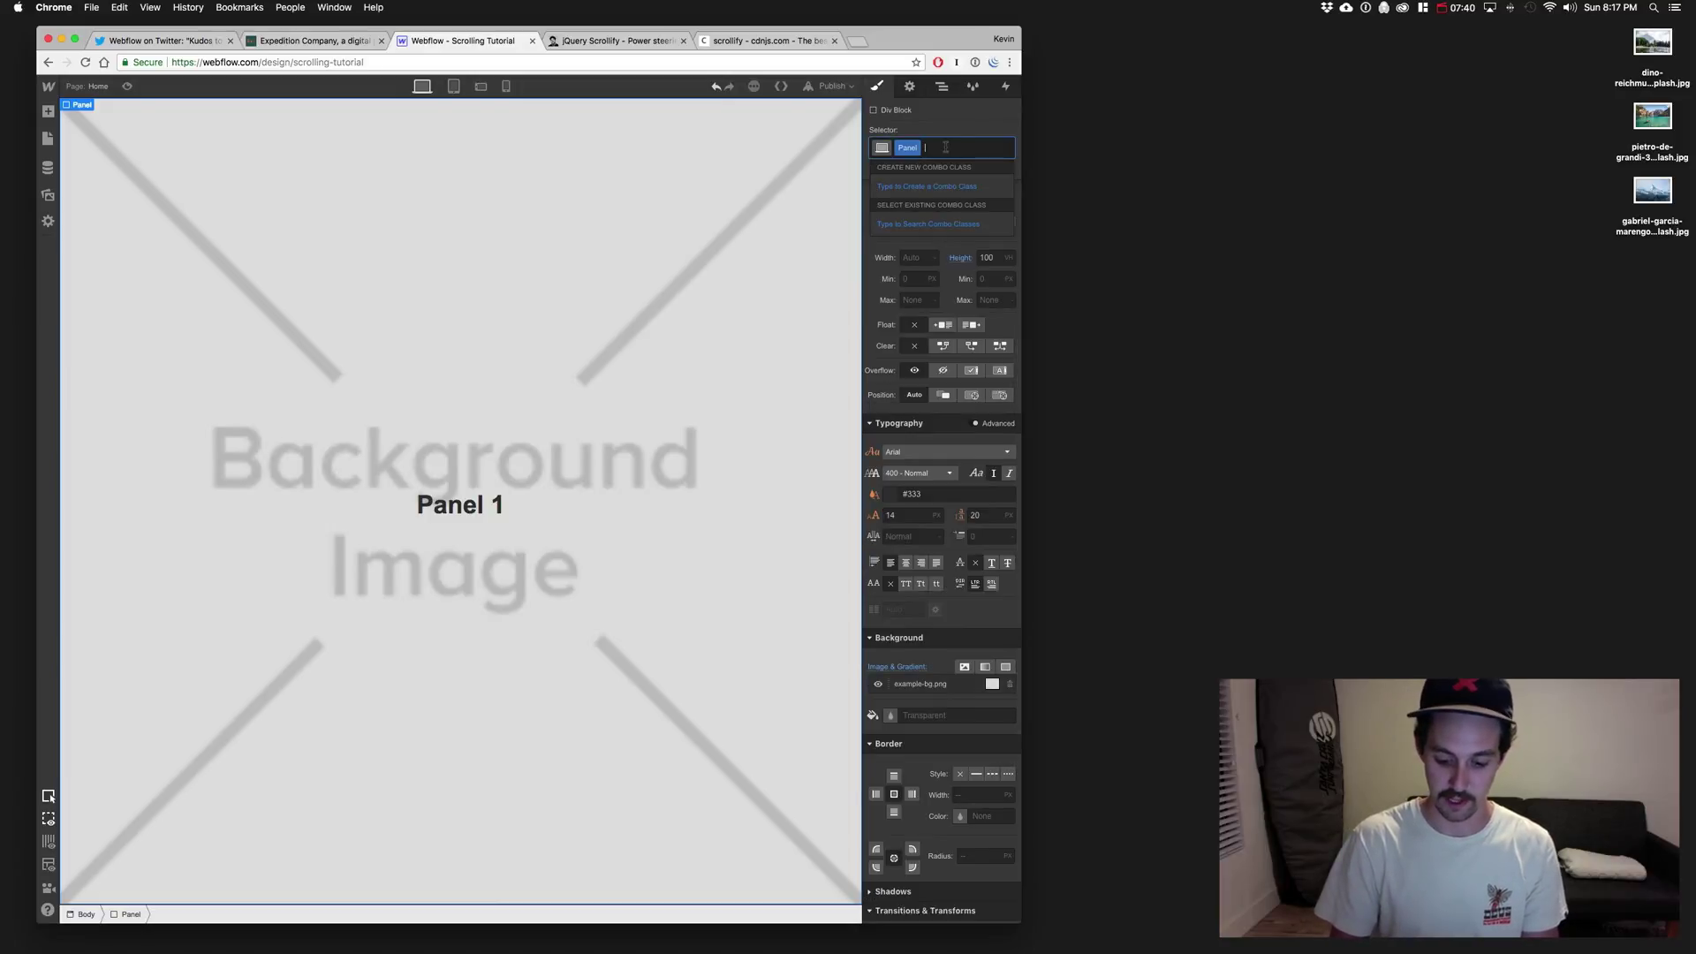
{"action": "type", "text": "One"}
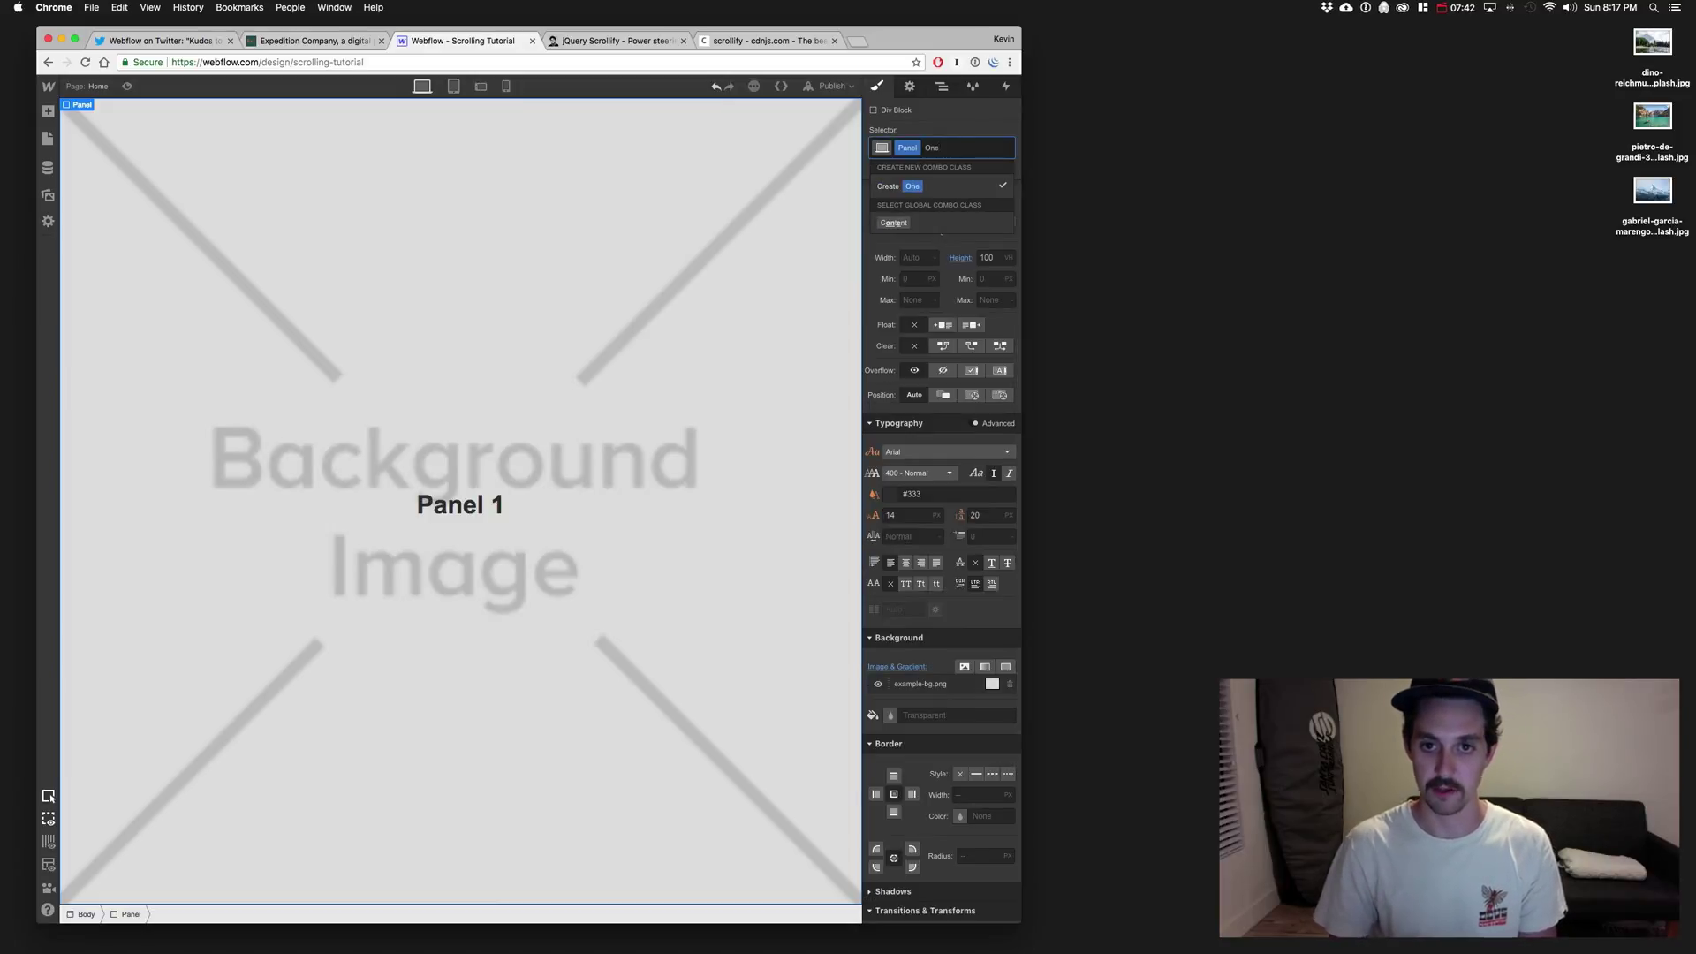
{"action": "key", "text": "Return"}
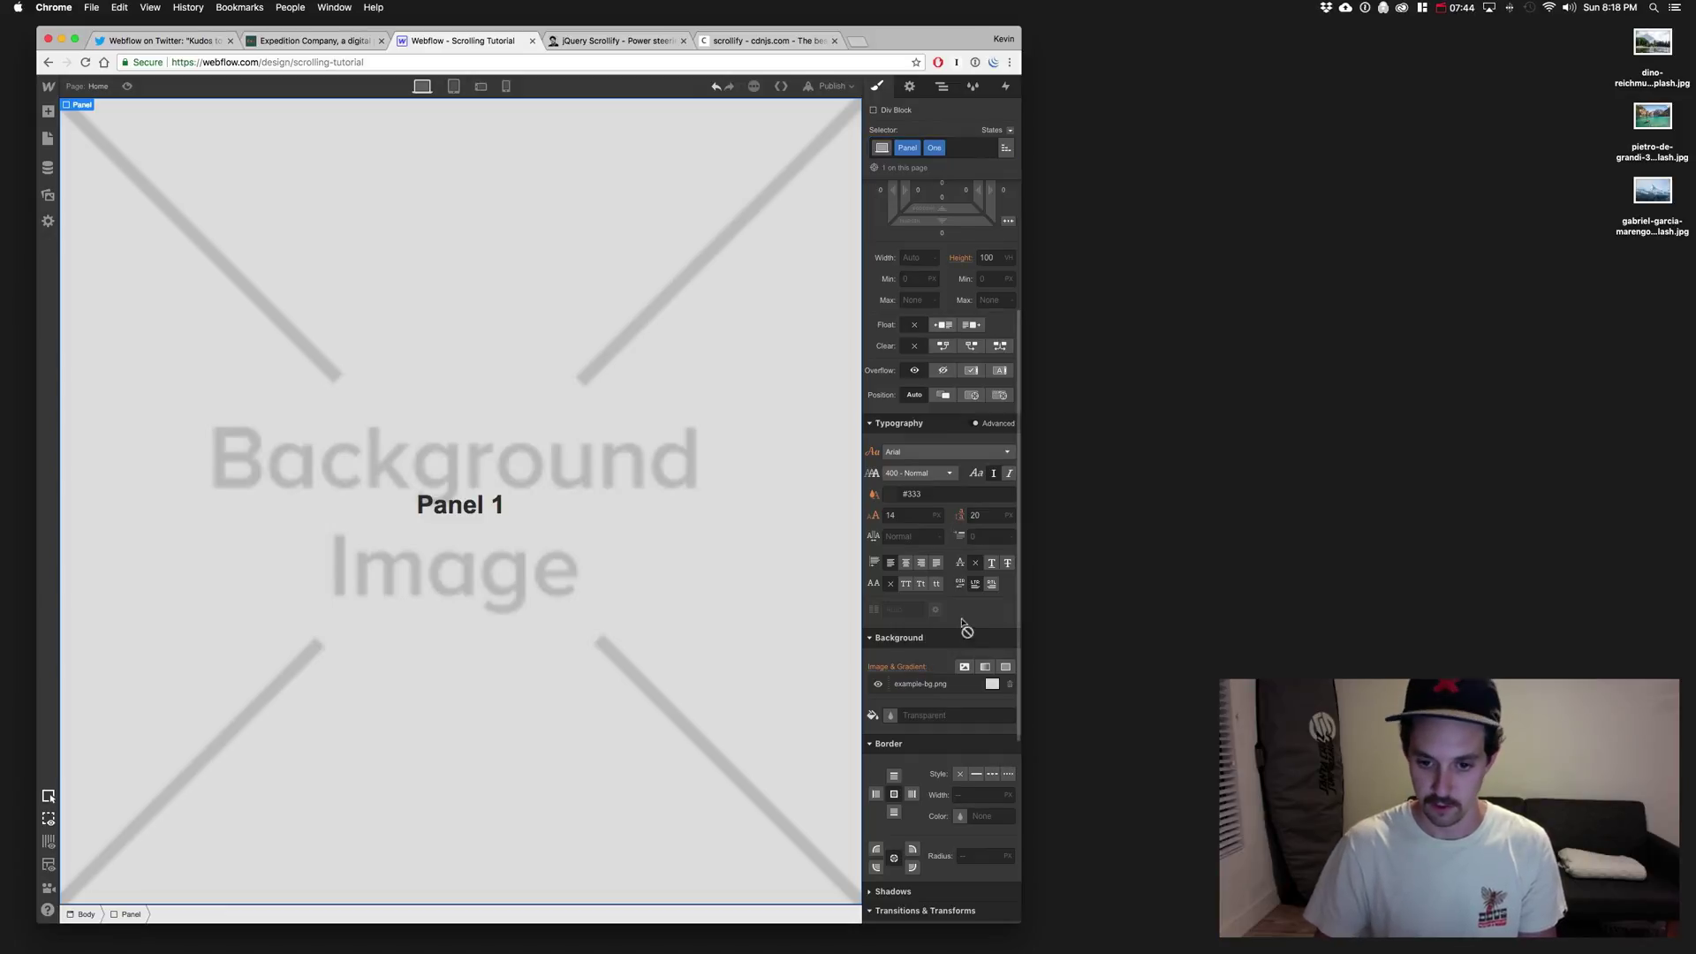
Step: Replace the first panel's placeholder background with the uploaded mountain cabin-by-the-lake photo
{"action": "left_click", "coordinate": [912, 686]}
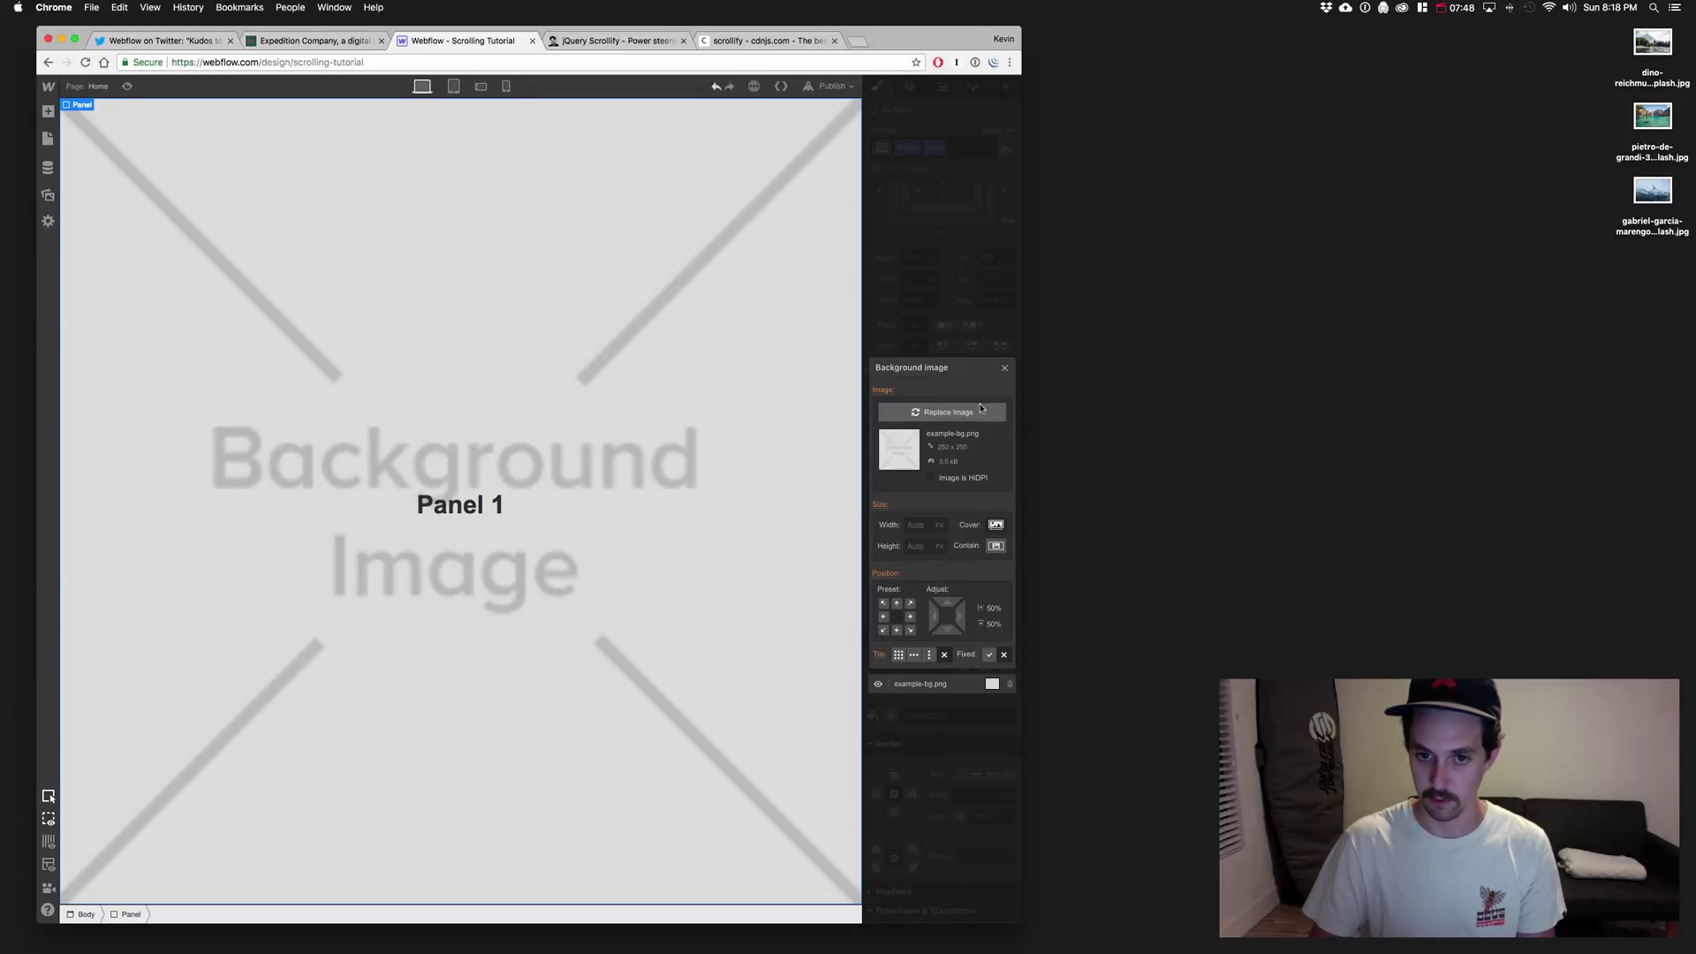
{"action": "left_click", "coordinate": [977, 411]}
{"action": "left_click_drag", "start_coordinate": [1665, 53], "coordinate": [156, 217]}
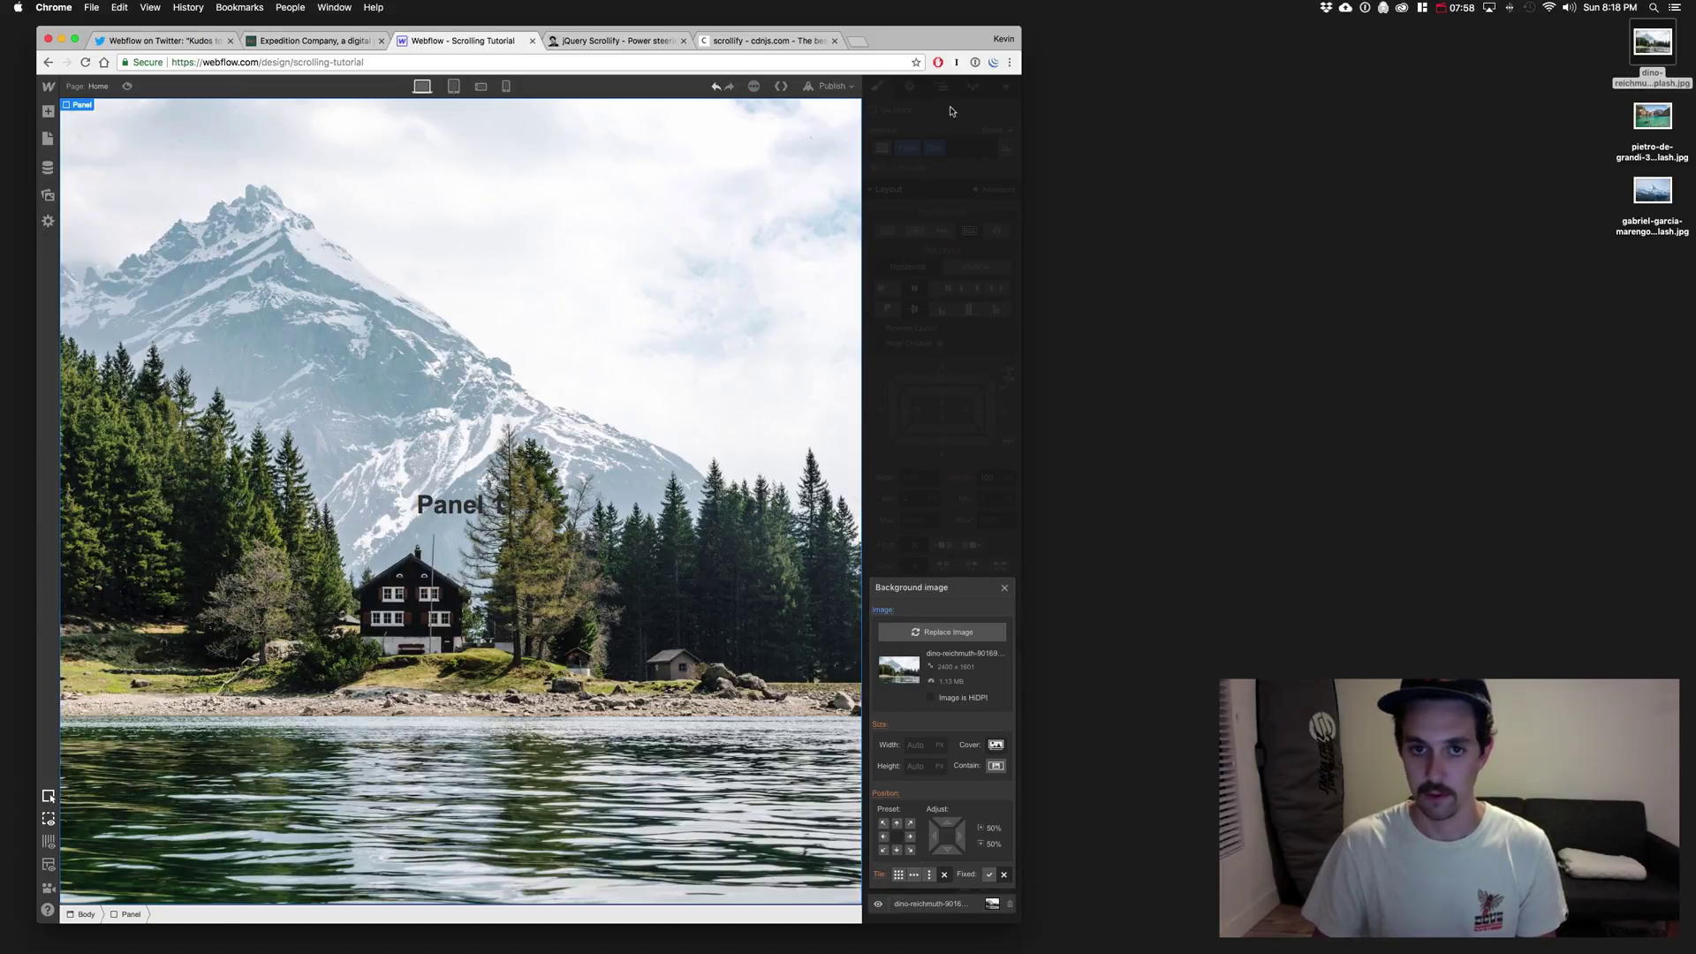
{"action": "left_click", "coordinate": [961, 115]}
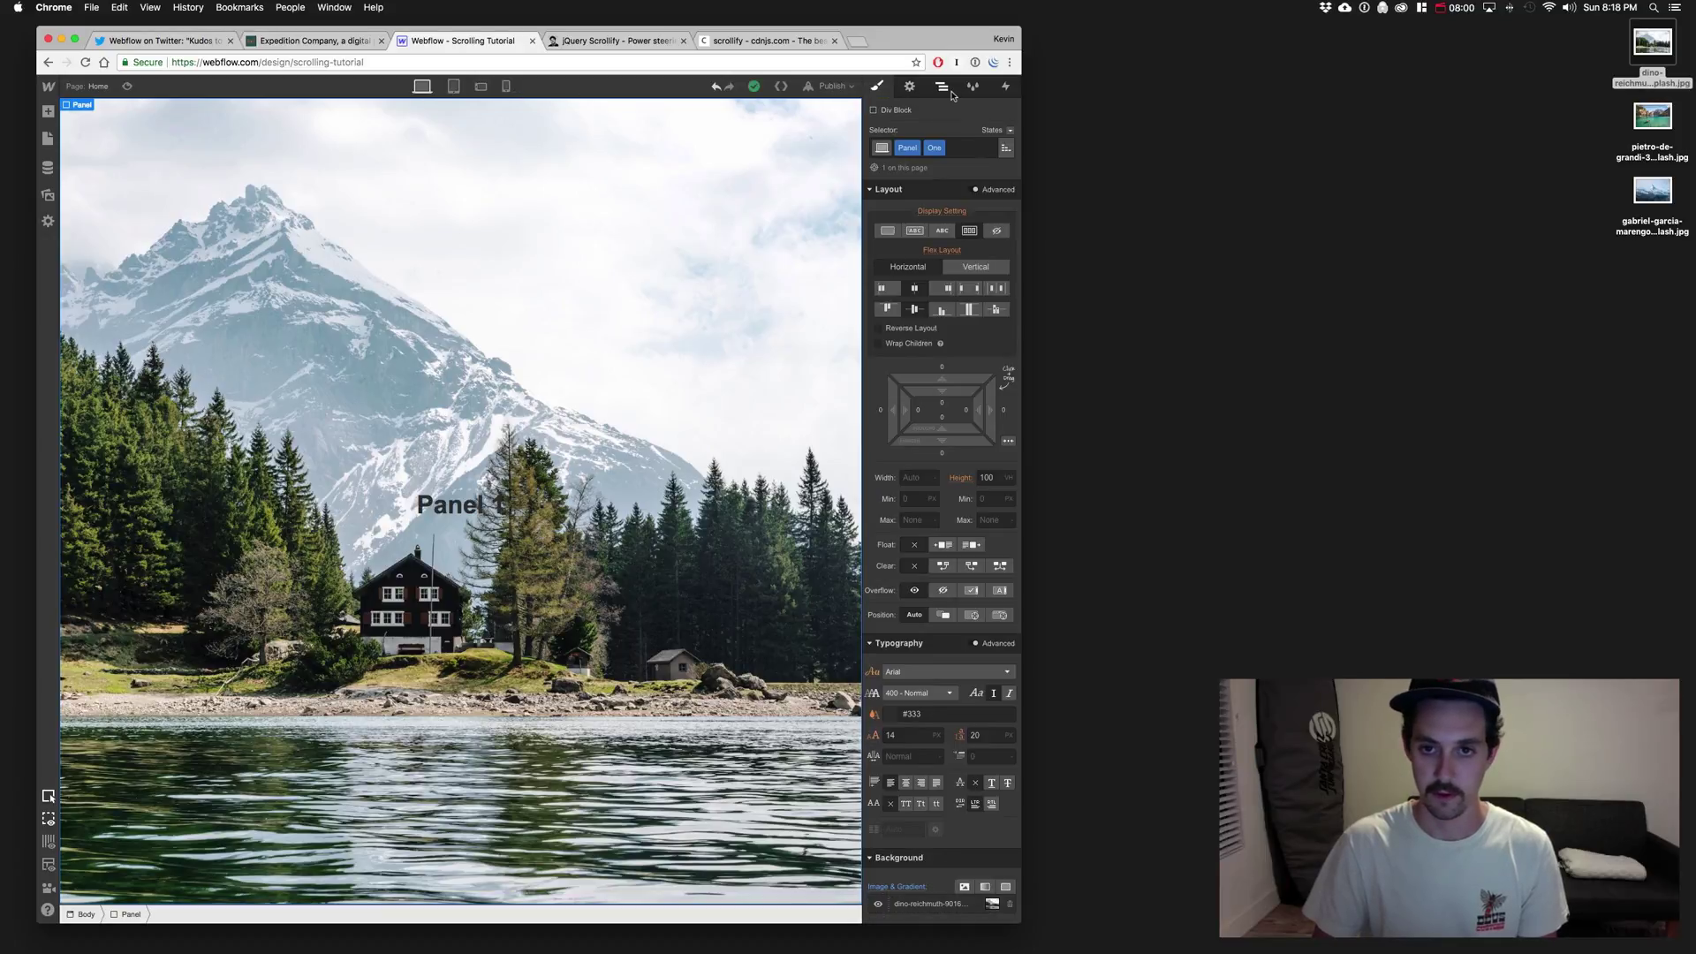
{"action": "left_click", "coordinate": [941, 86]}
Step: Select the second panel and give it the combo class 'Two'
{"action": "left_click", "coordinate": [909, 197]}
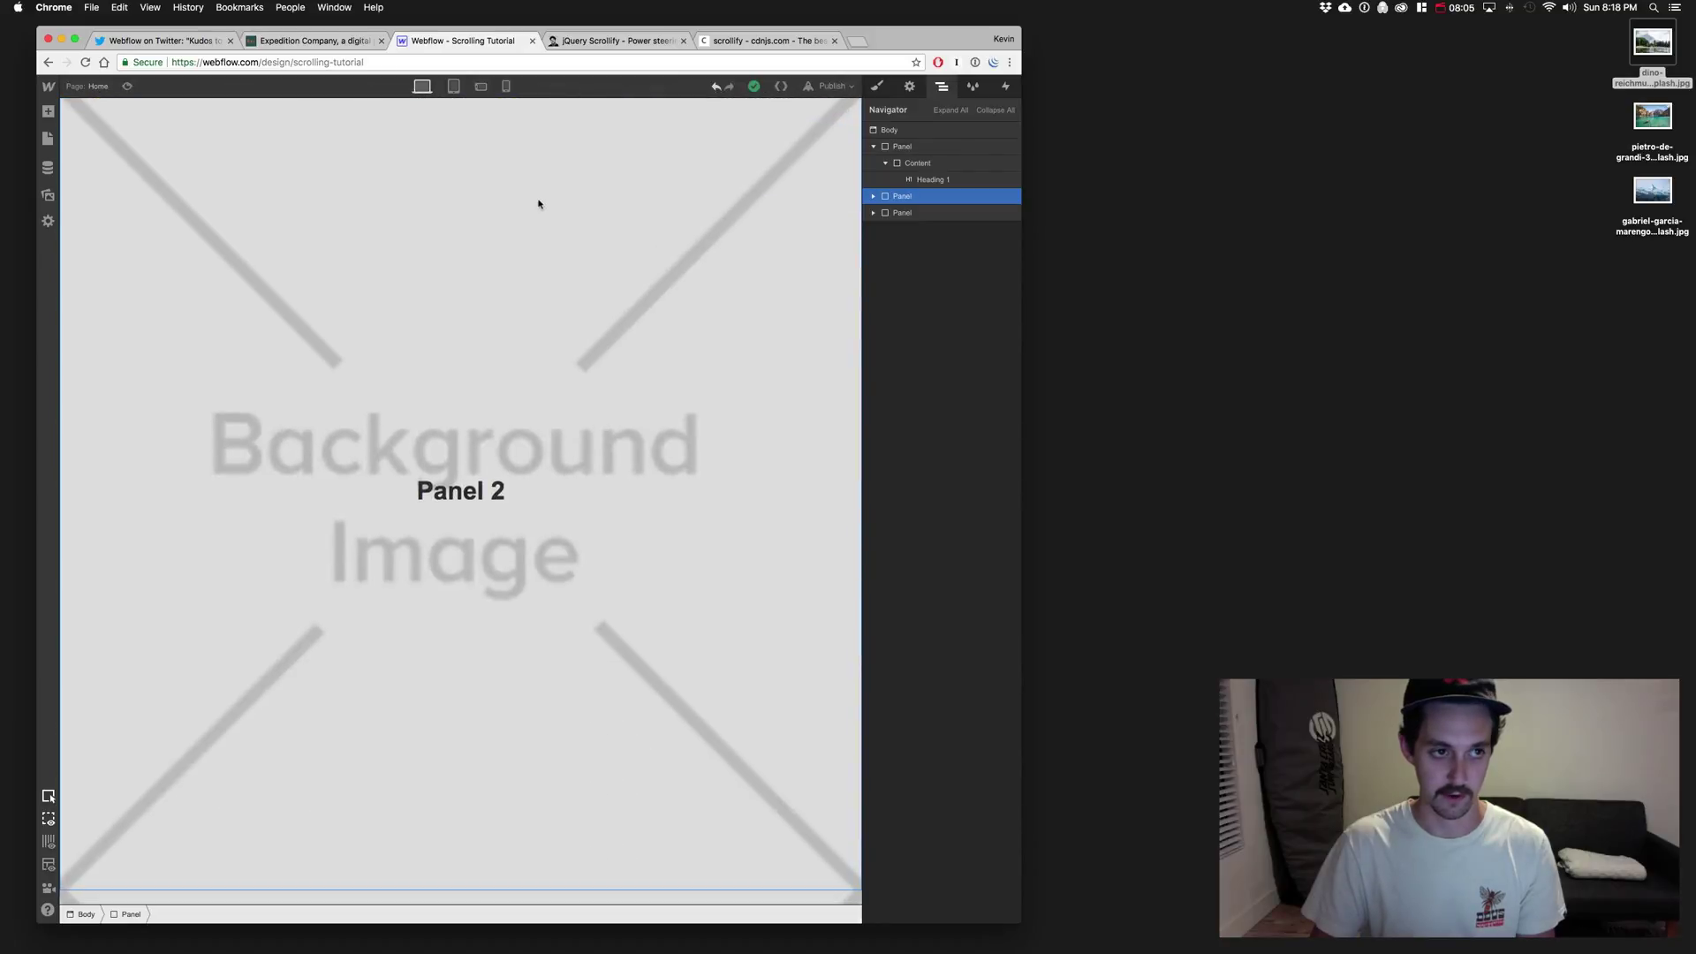
{"action": "key", "text": "s"}
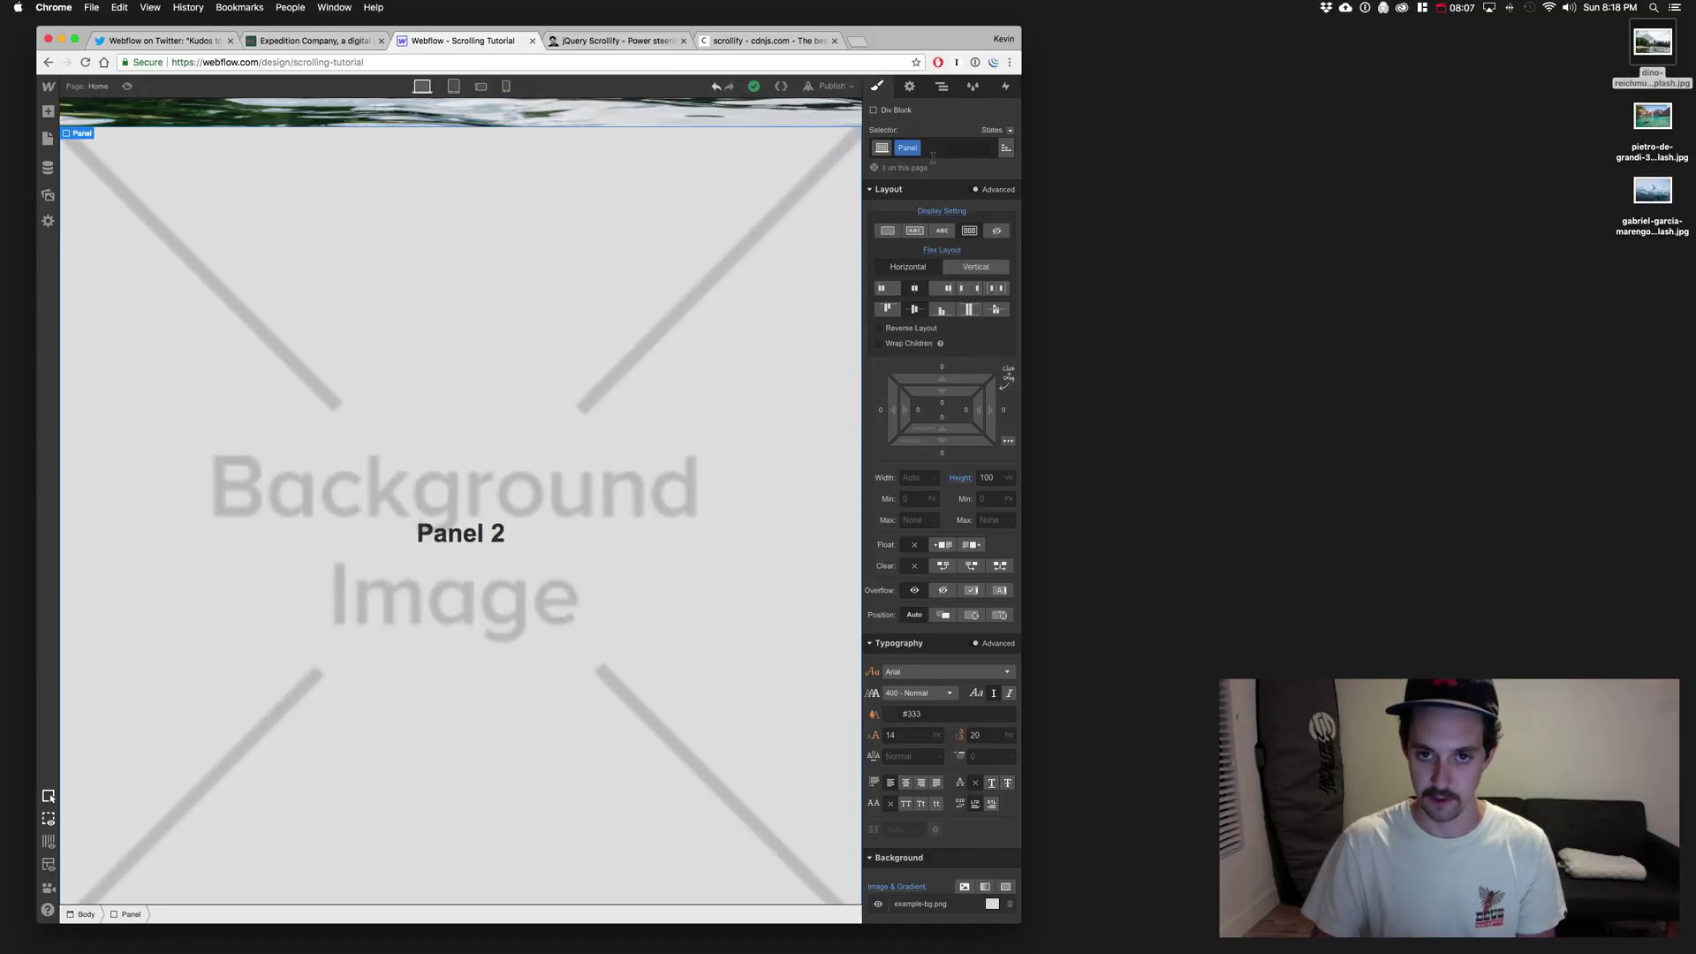
{"action": "left_click", "coordinate": [943, 148]}
{"action": "type", "text": "Two"}
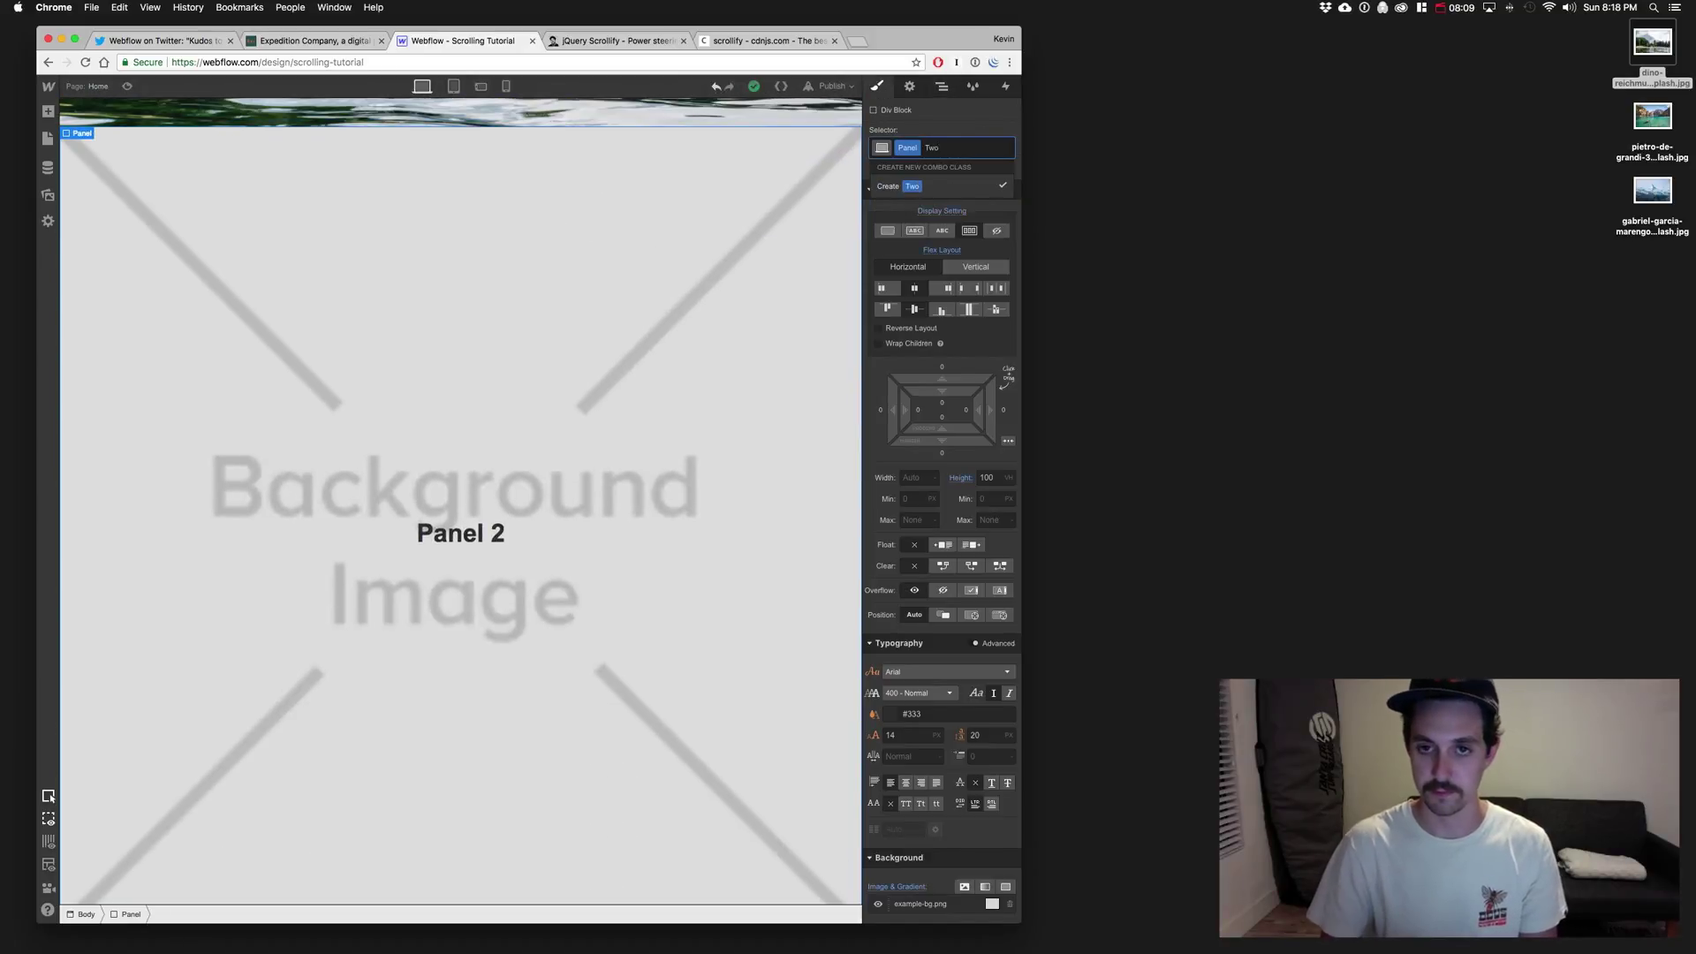
{"action": "key", "text": "Return"}
Step: Replace its background with the uploaded turquoise lake with rowing boats photo
{"action": "scroll", "coordinate": [945, 560], "scroll_direction": "down", "scroll_amount": 3}
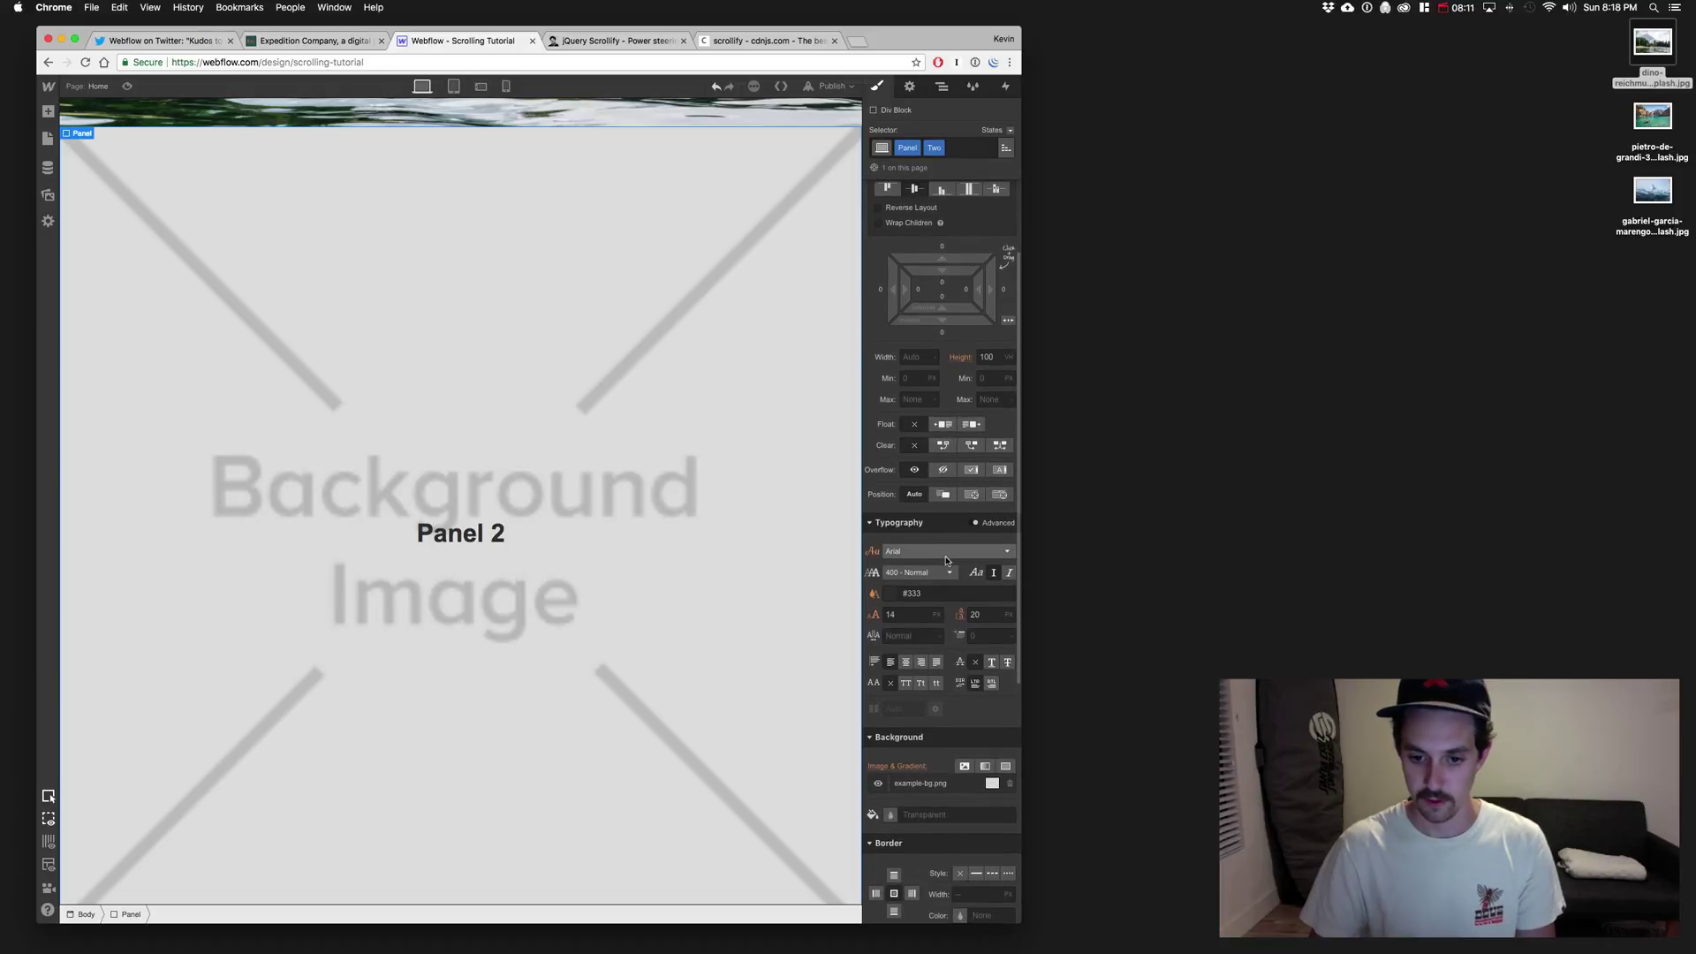
{"action": "left_click", "coordinate": [949, 760]}
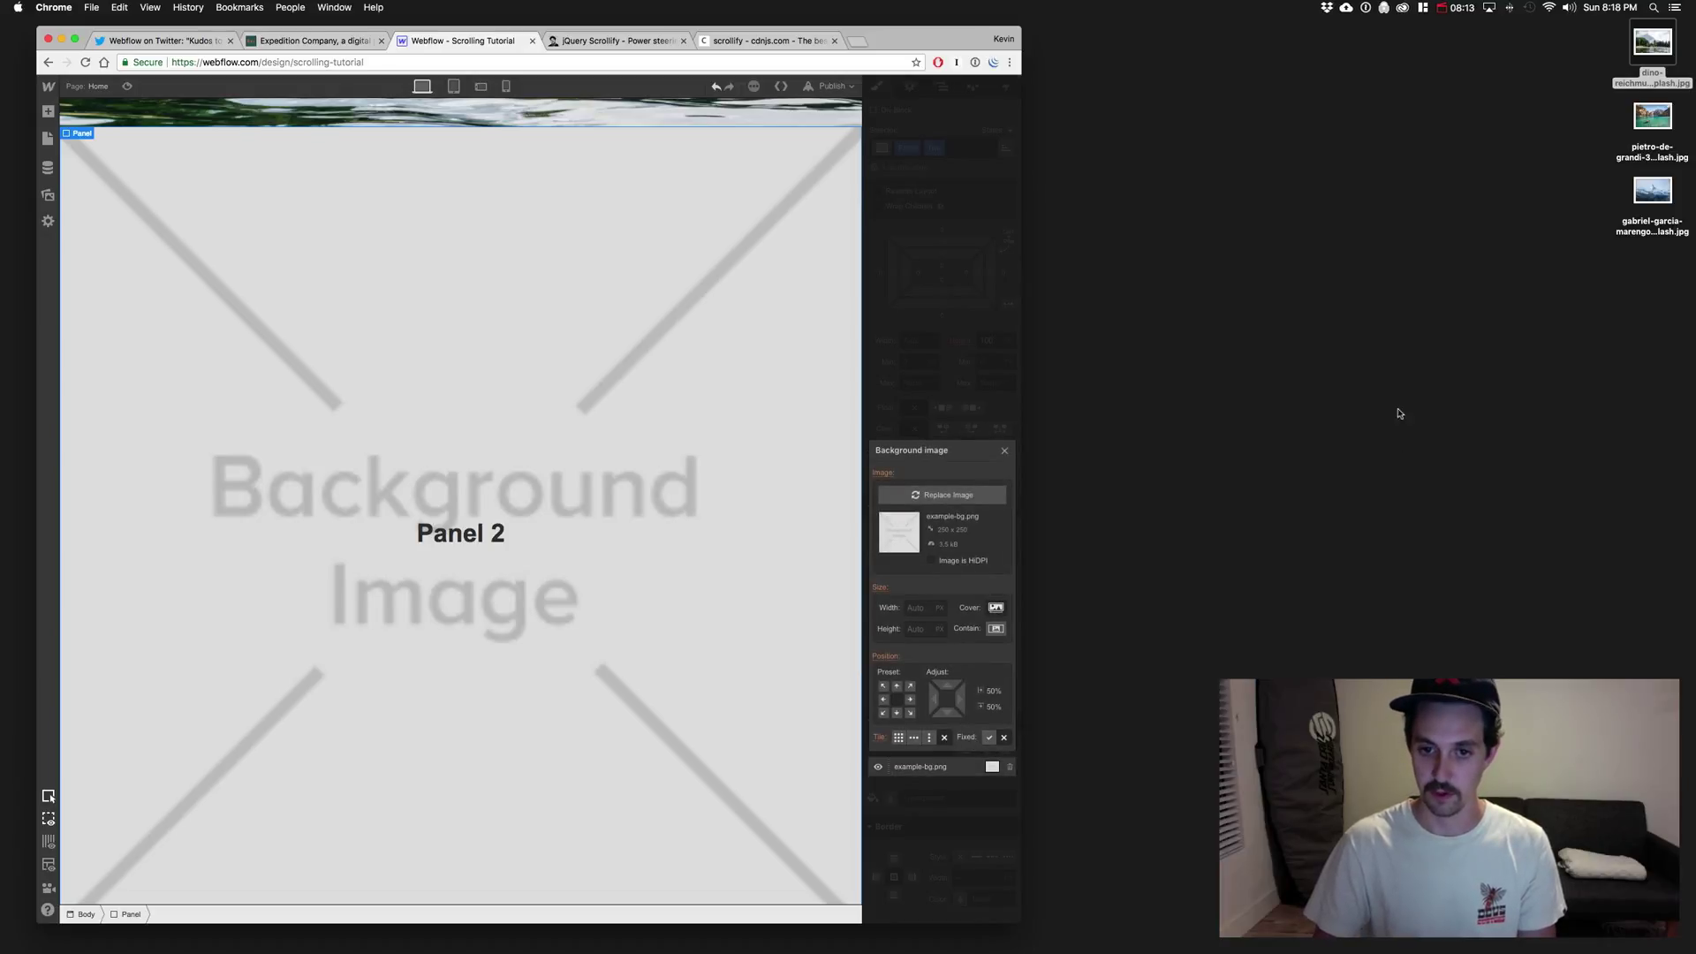
{"action": "left_click", "coordinate": [996, 500]}
{"action": "left_click_drag", "start_coordinate": [1651, 115], "coordinate": [139, 240]}
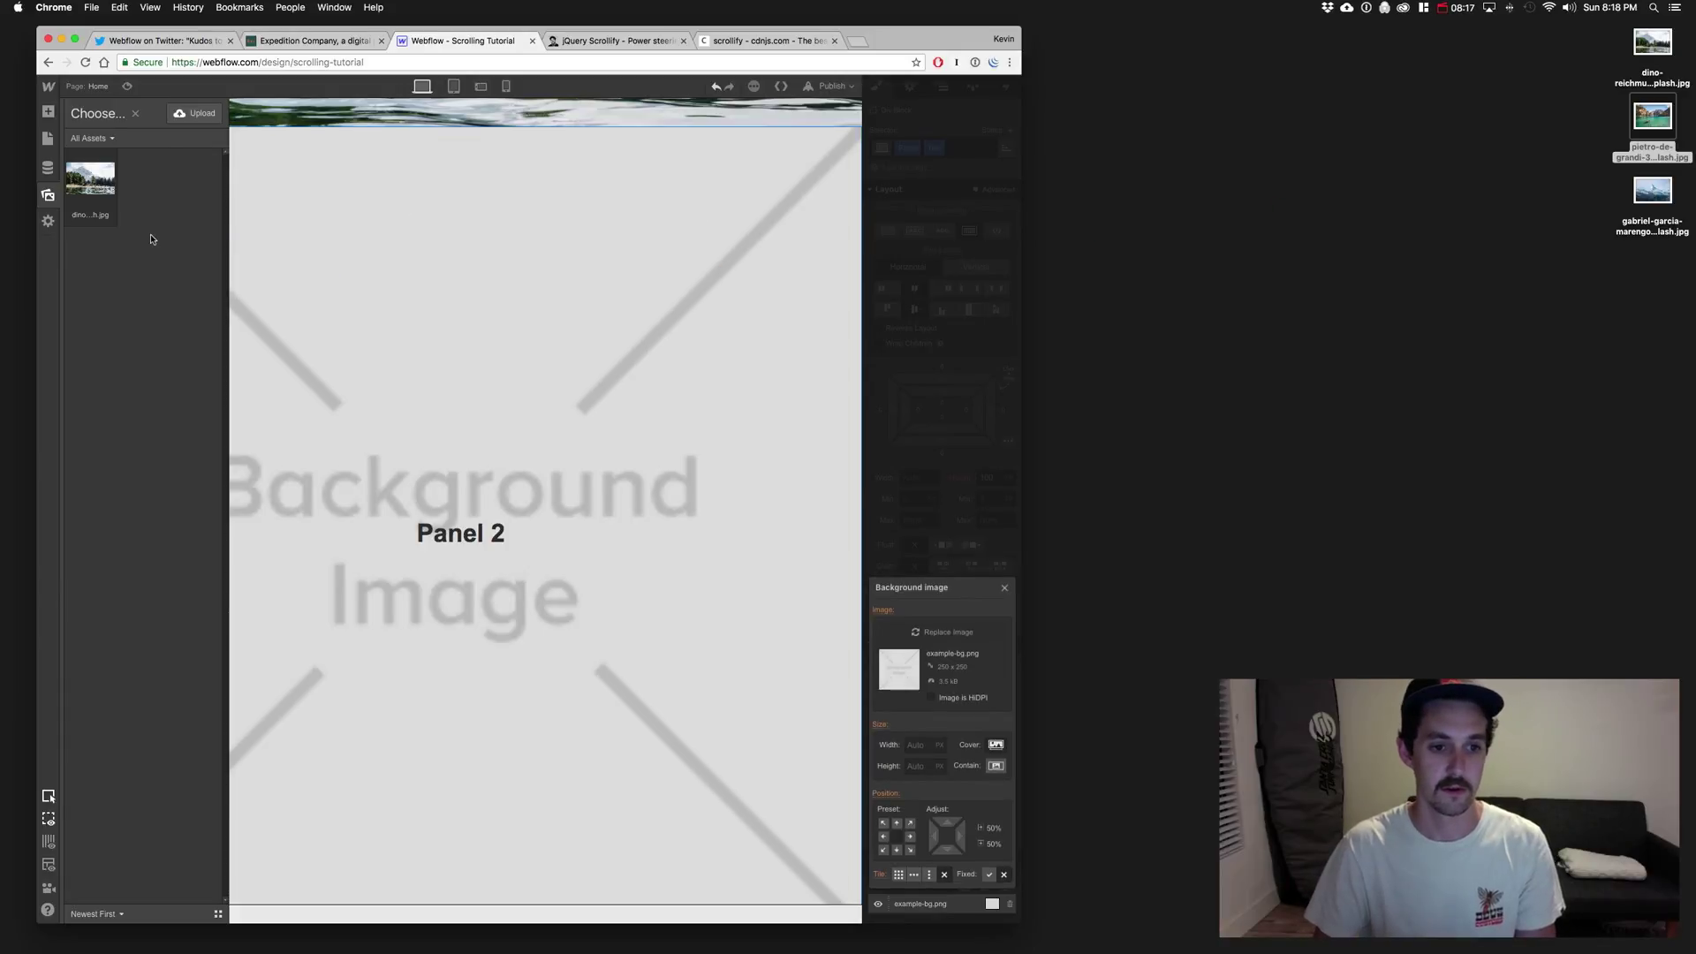
{"action": "left_click", "coordinate": [93, 183]}
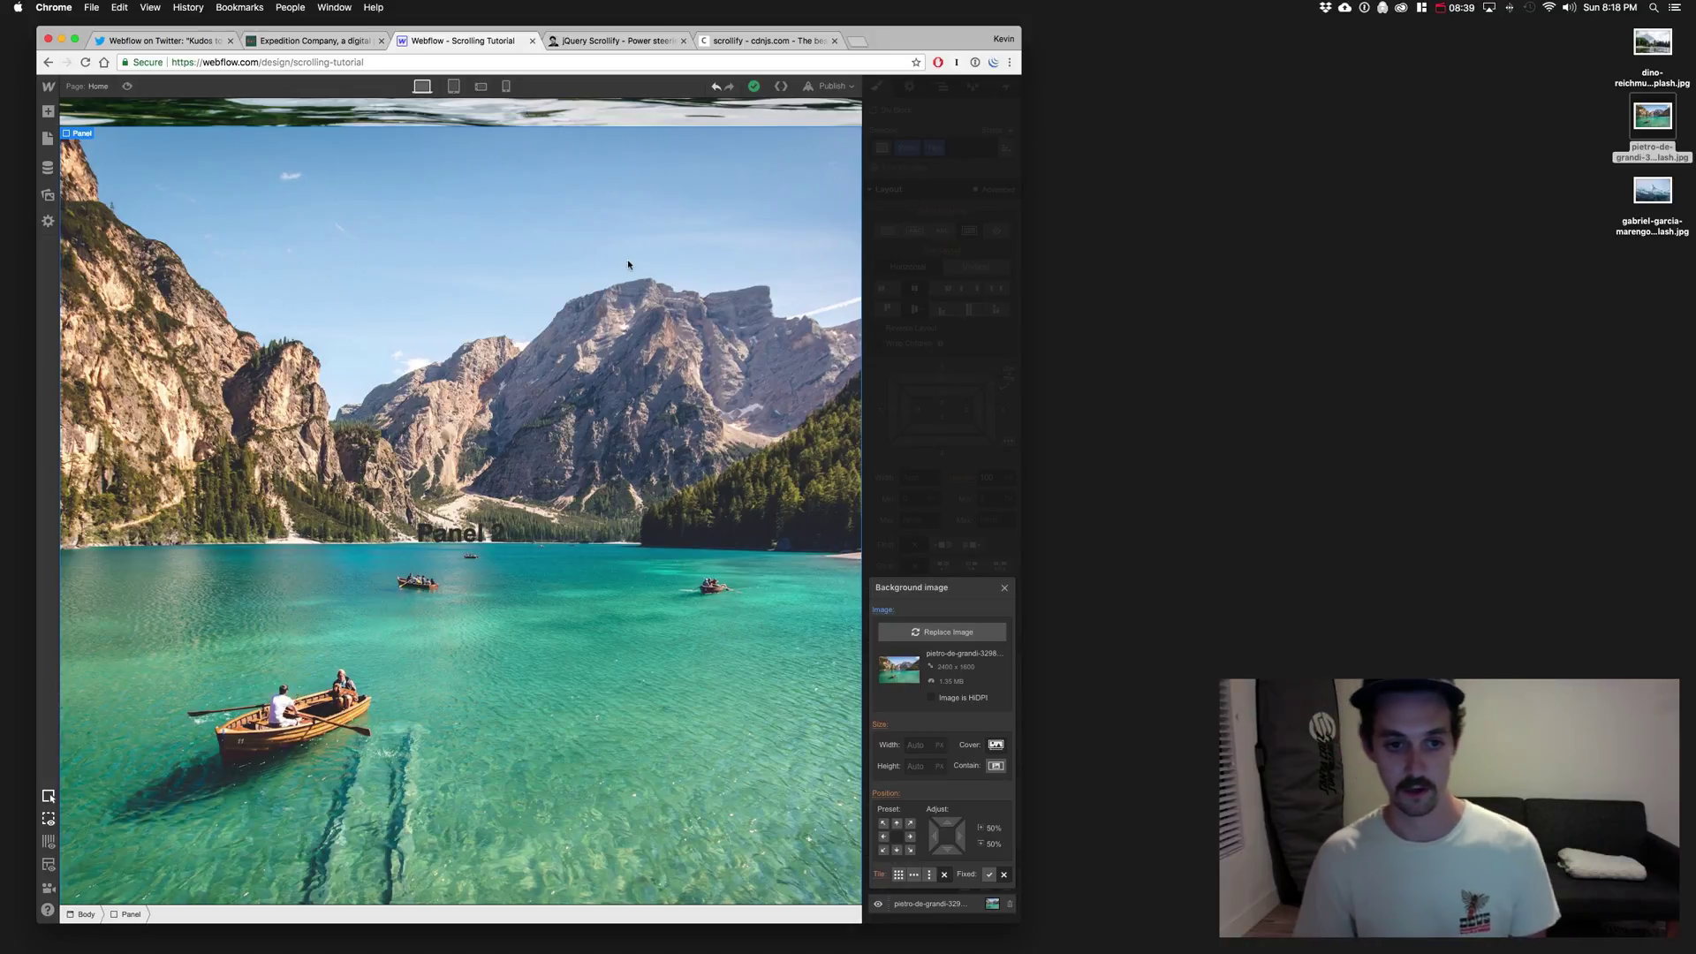
Step: Select the third panel and give it the combo class 'Three'
{"action": "scroll", "coordinate": [629, 265], "scroll_direction": "down", "scroll_amount": 10}
{"action": "left_click", "coordinate": [583, 318]}
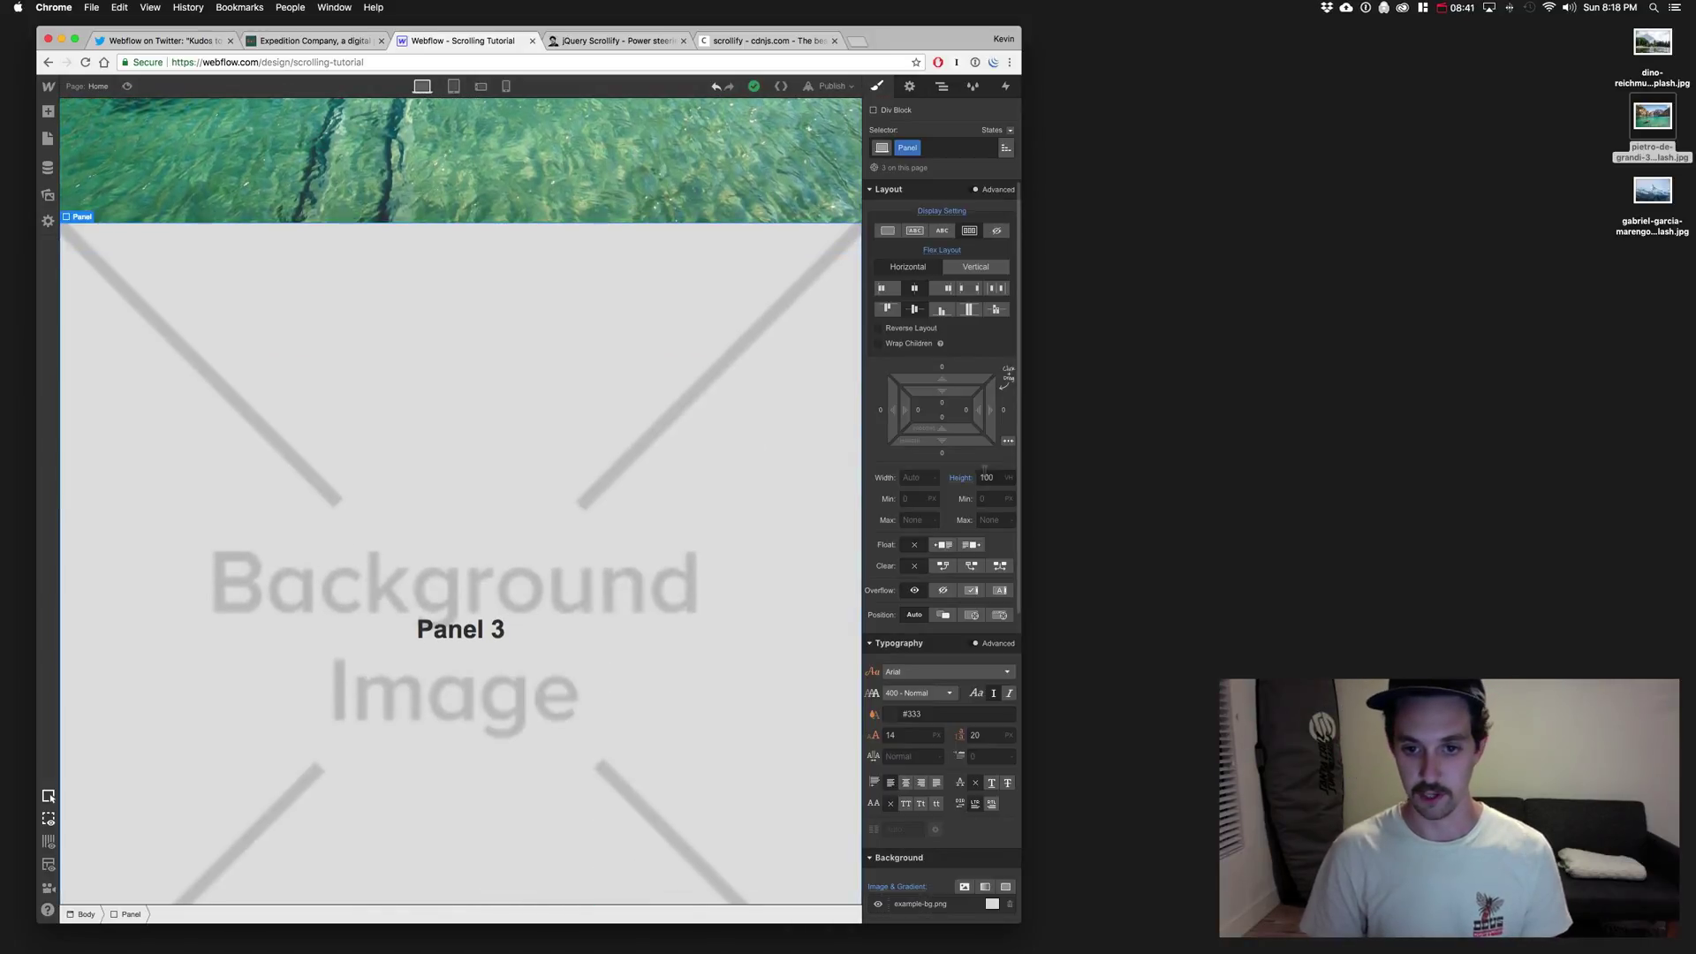
{"action": "scroll", "coordinate": [953, 529], "scroll_direction": "down", "scroll_amount": 8}
{"action": "left_click", "coordinate": [927, 578]}
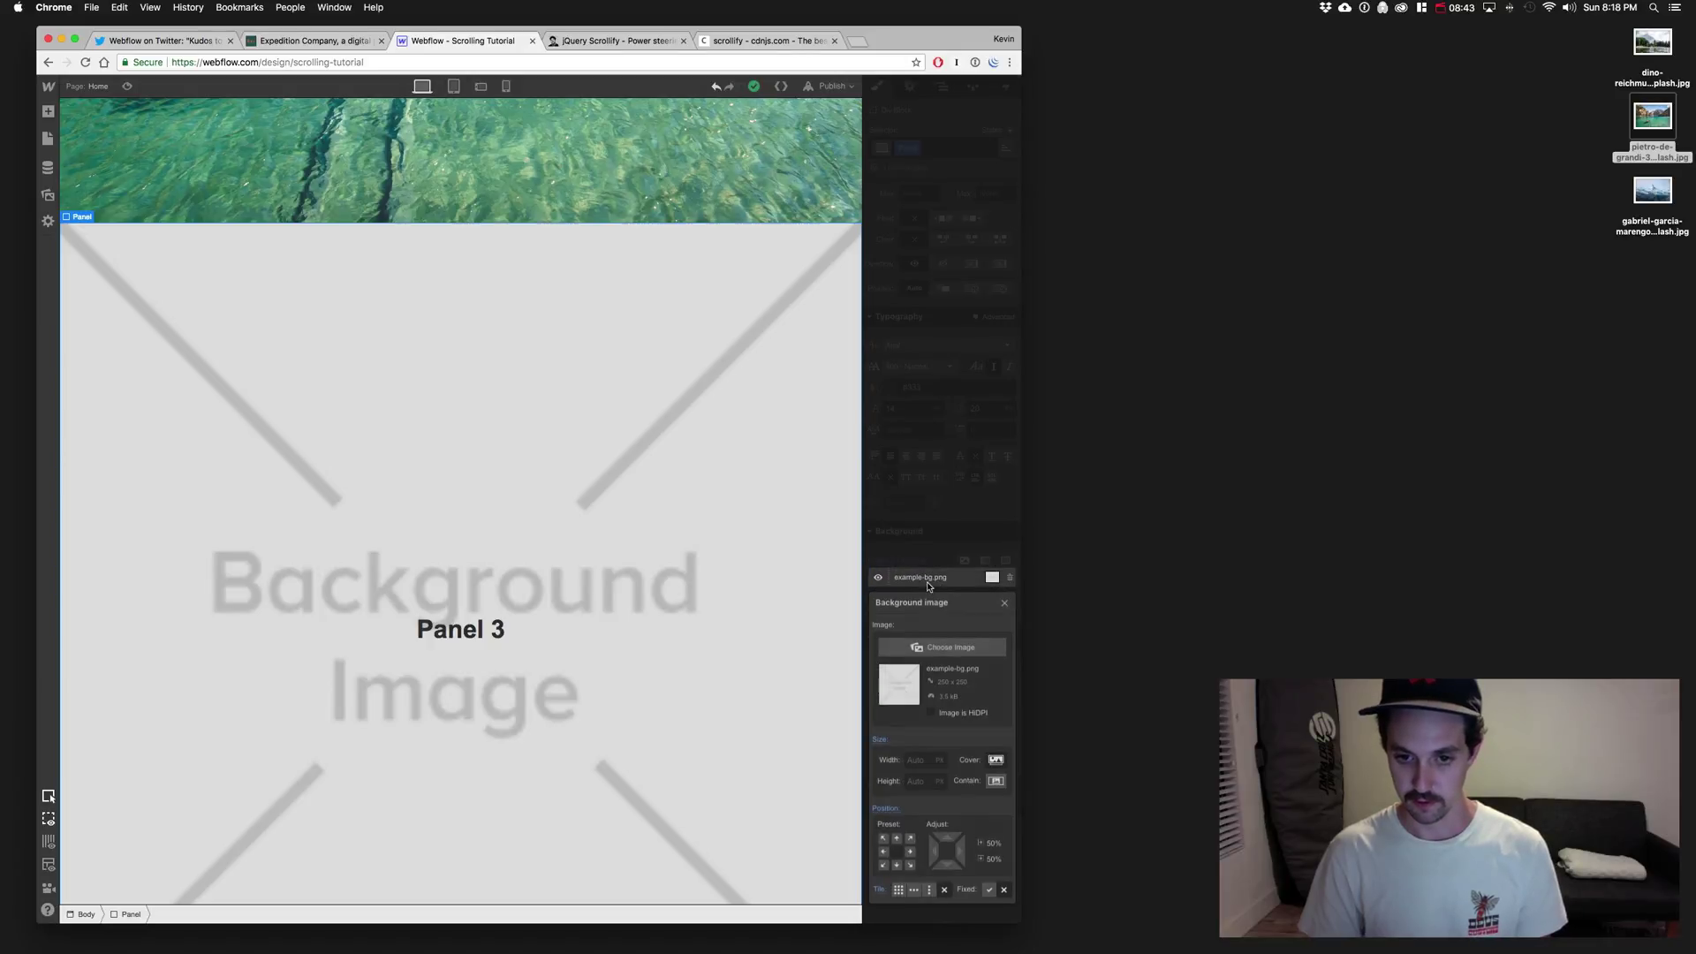
{"action": "left_click", "coordinate": [951, 649]}
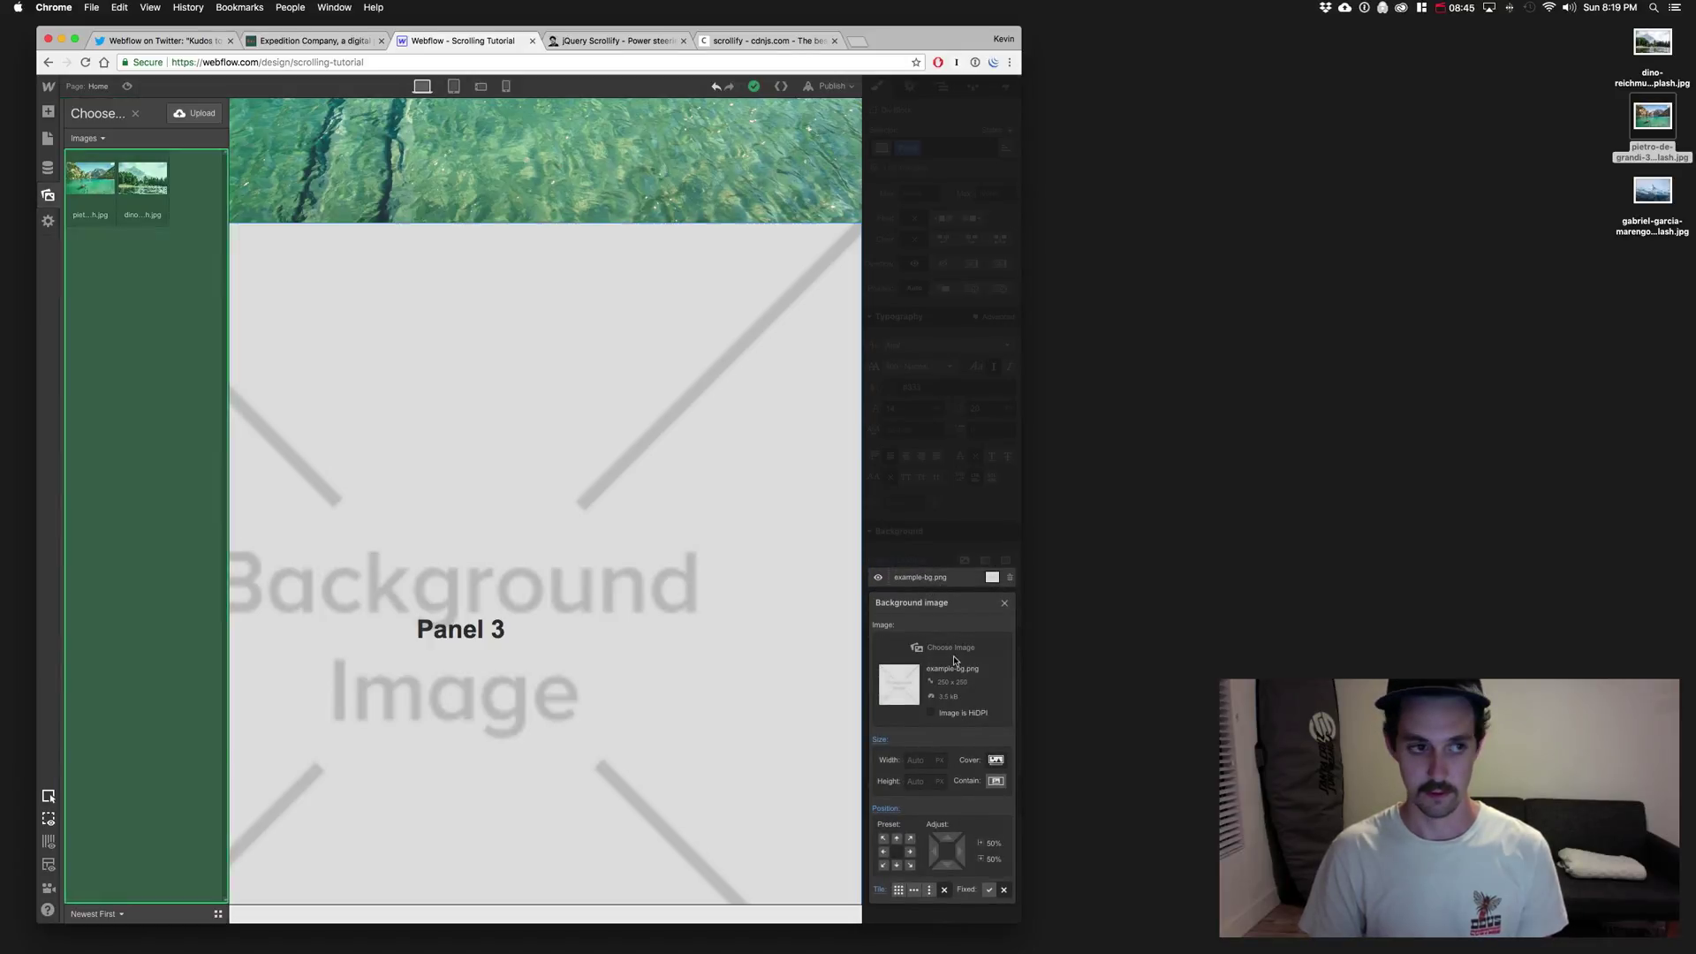
{"action": "key", "text": "super+Return"}
{"action": "type", "text": "Thr"}
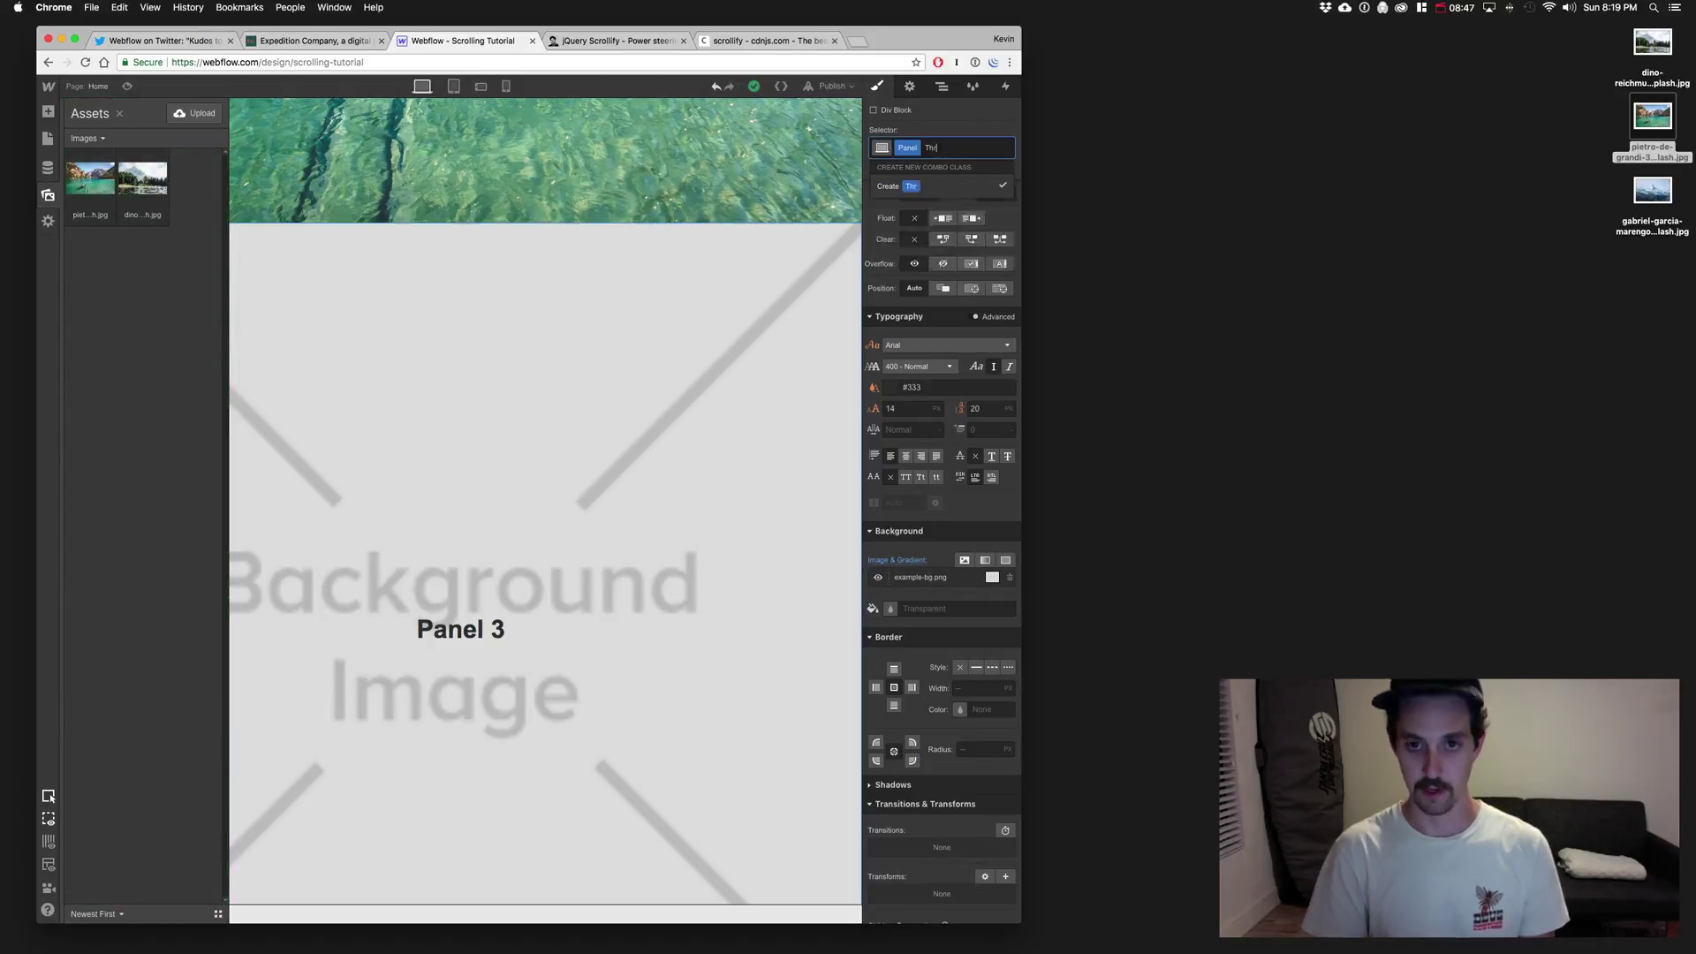
{"action": "type", "text": "ee"}
{"action": "key", "text": "Return"}
Step: Replace the third panel's background with the uploaded snowy mountain peak photo
{"action": "left_click", "coordinate": [927, 579]}
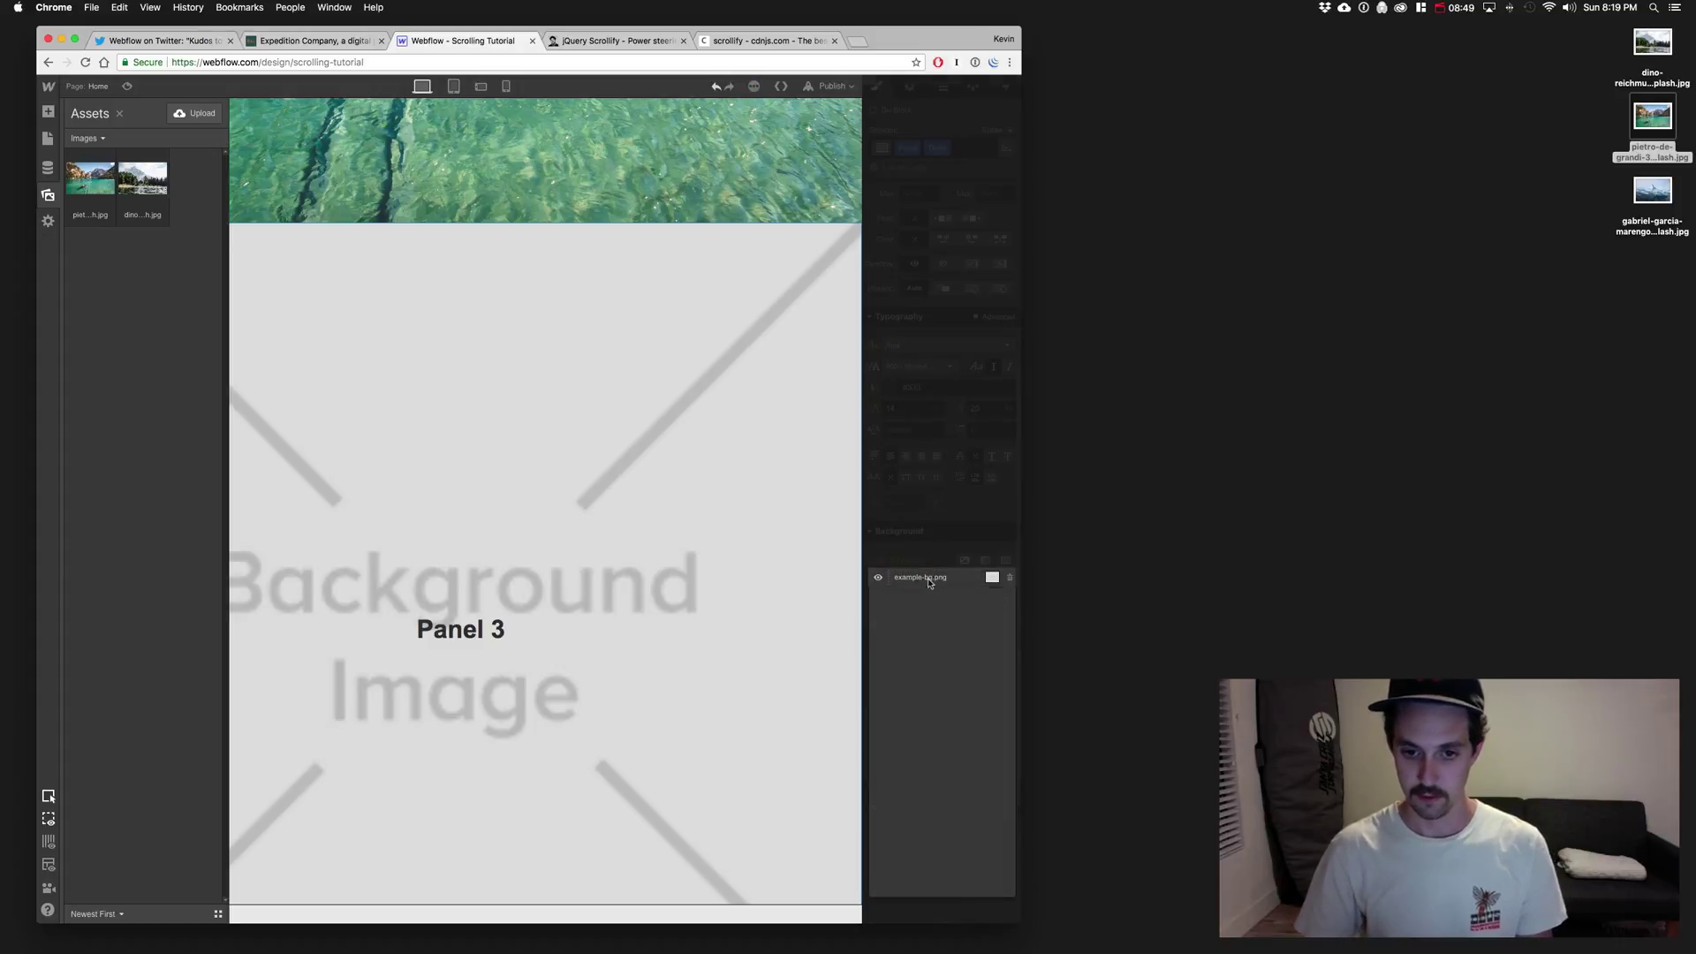
{"action": "left_click", "coordinate": [943, 647]}
{"action": "left_click_drag", "start_coordinate": [1652, 190], "coordinate": [146, 299]}
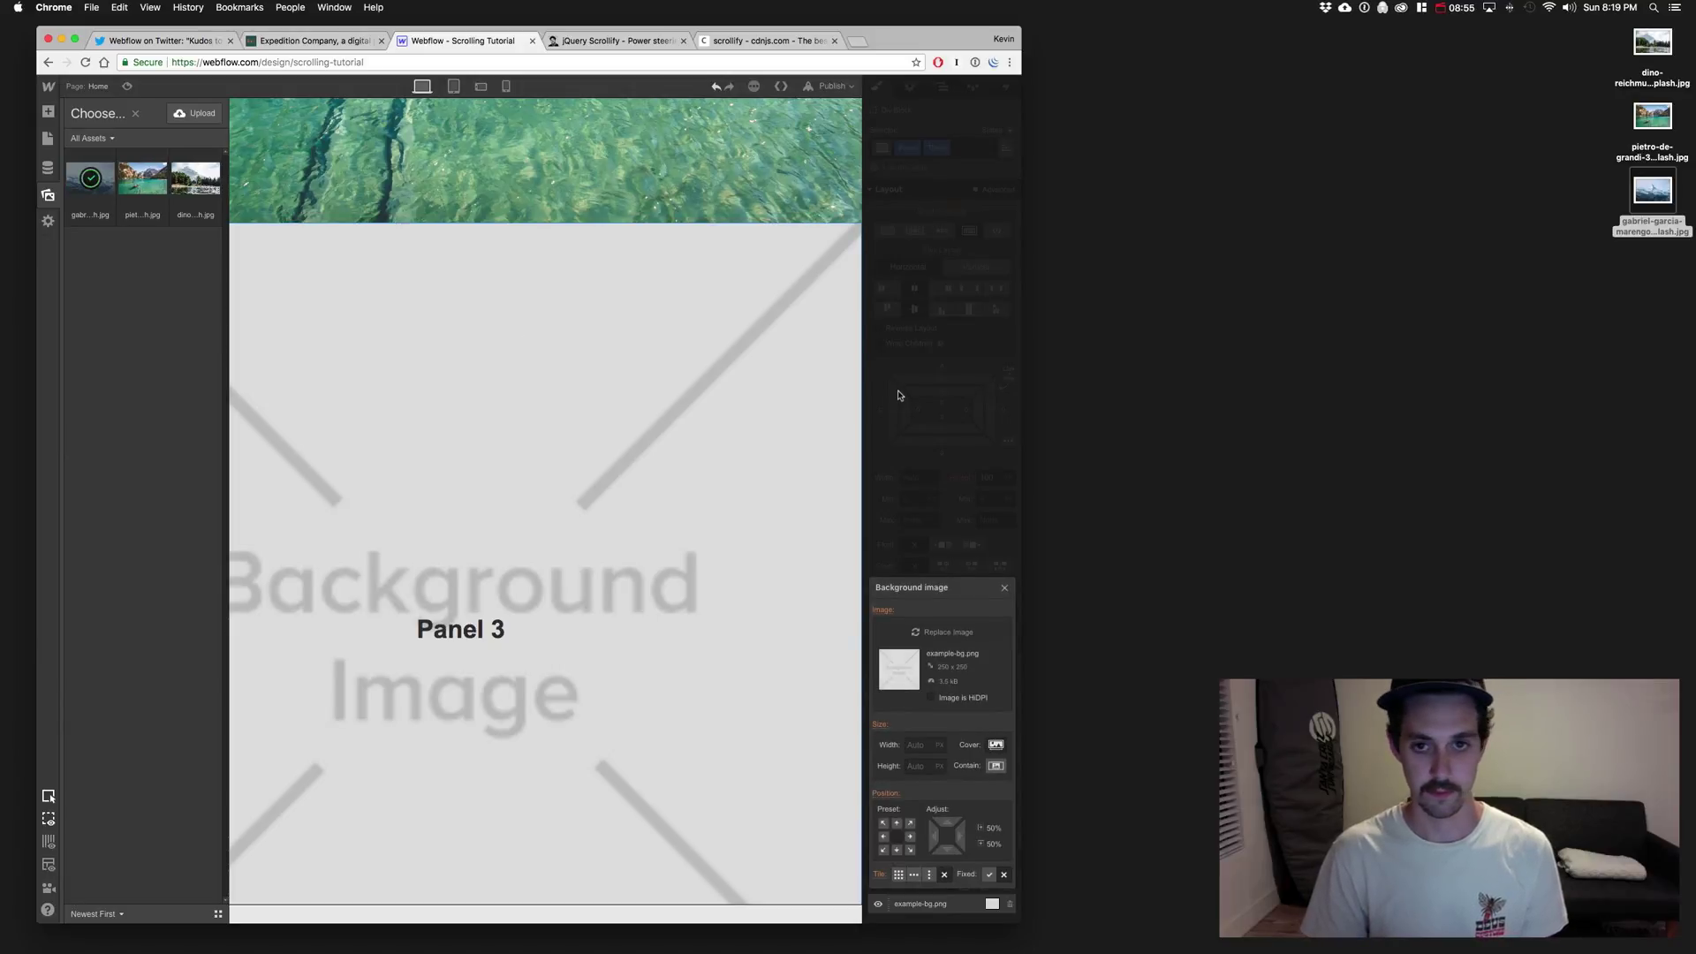
{"action": "left_click", "coordinate": [90, 176]}
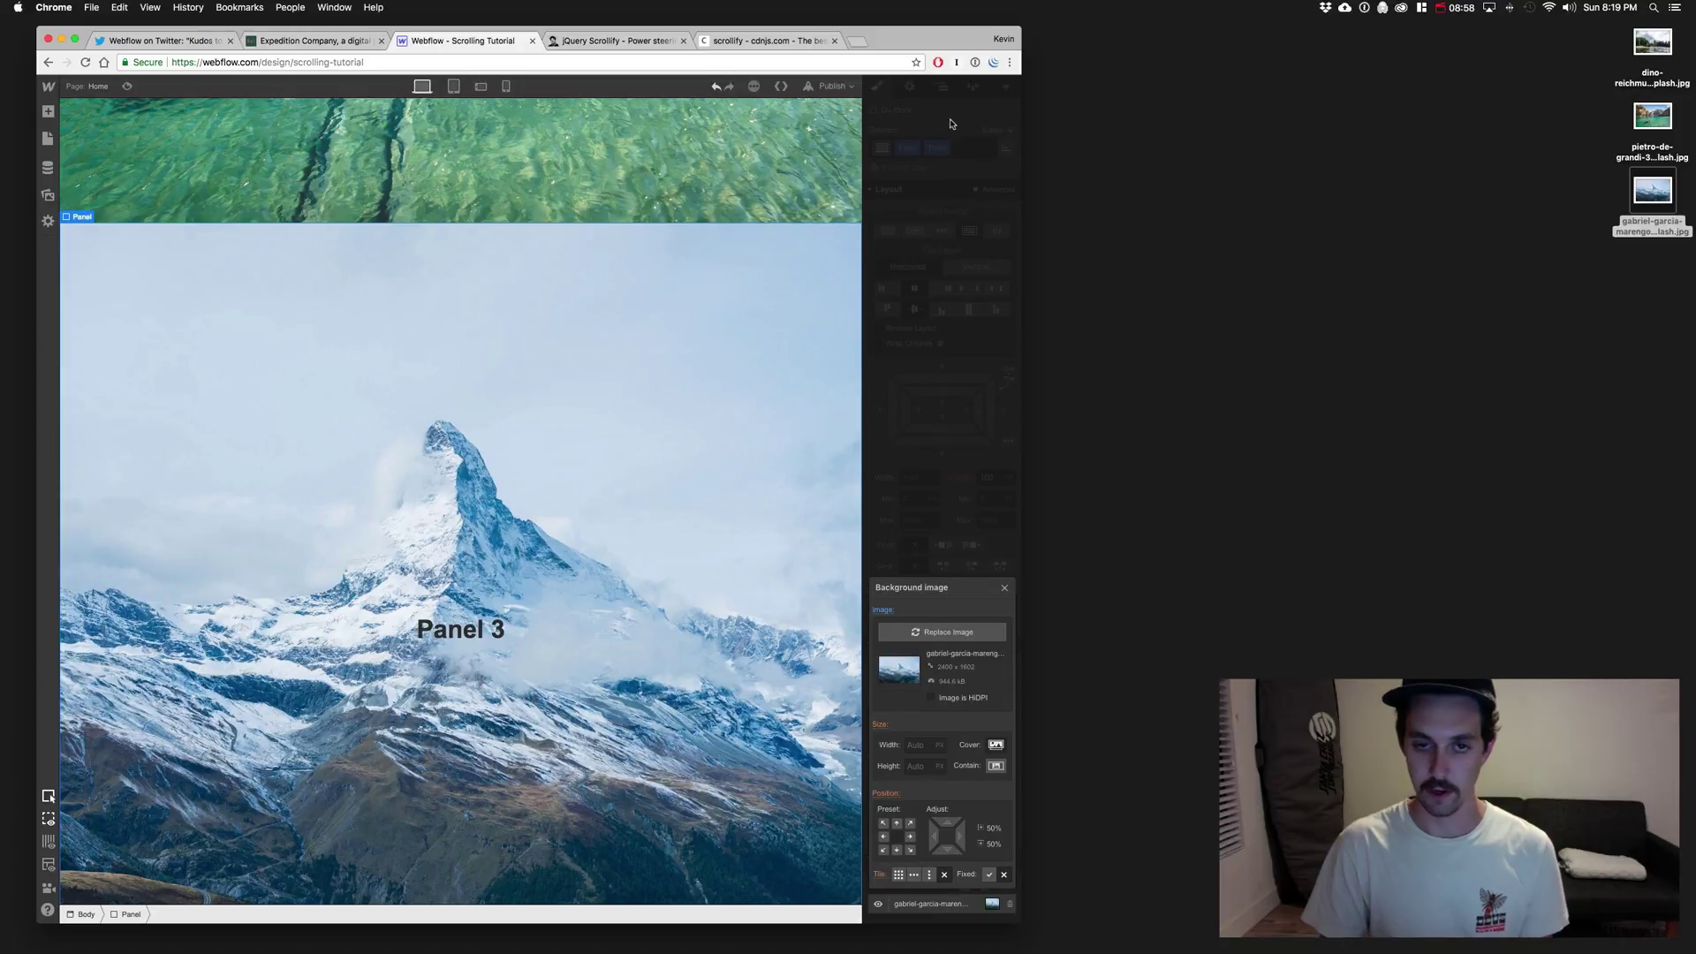
{"action": "left_click", "coordinate": [950, 124]}
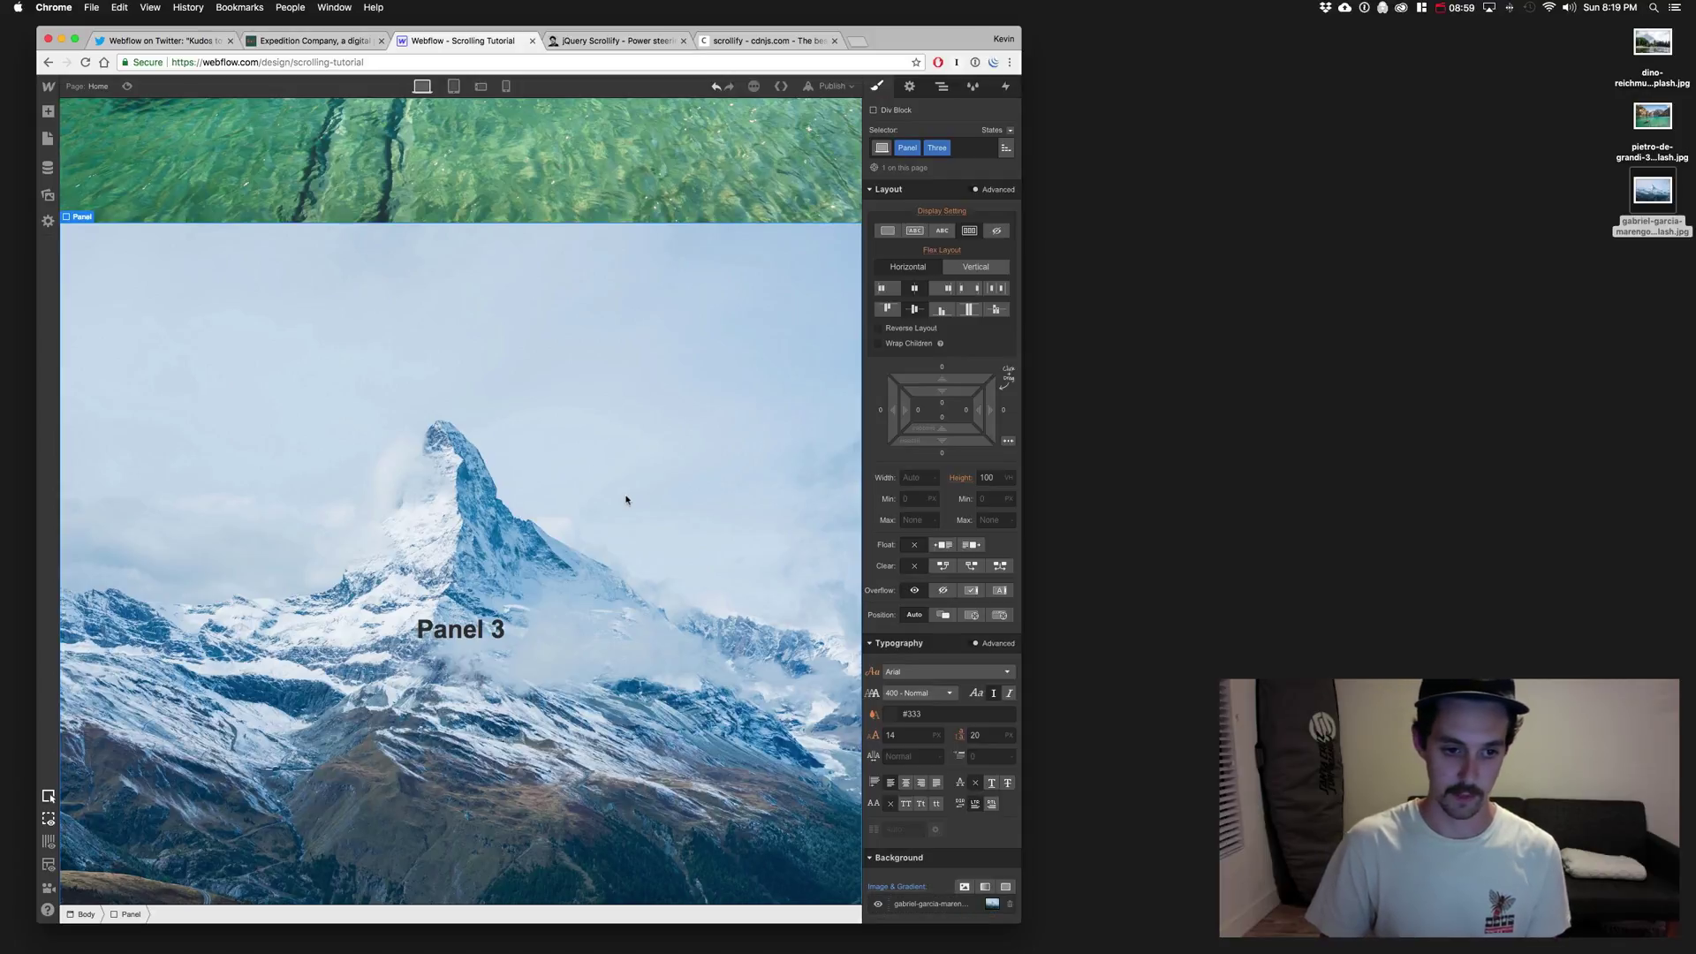
Step: Scroll through all three panels to check each shows its own photo
{"action": "scroll", "coordinate": [626, 499], "scroll_direction": "up", "scroll_amount": 10}
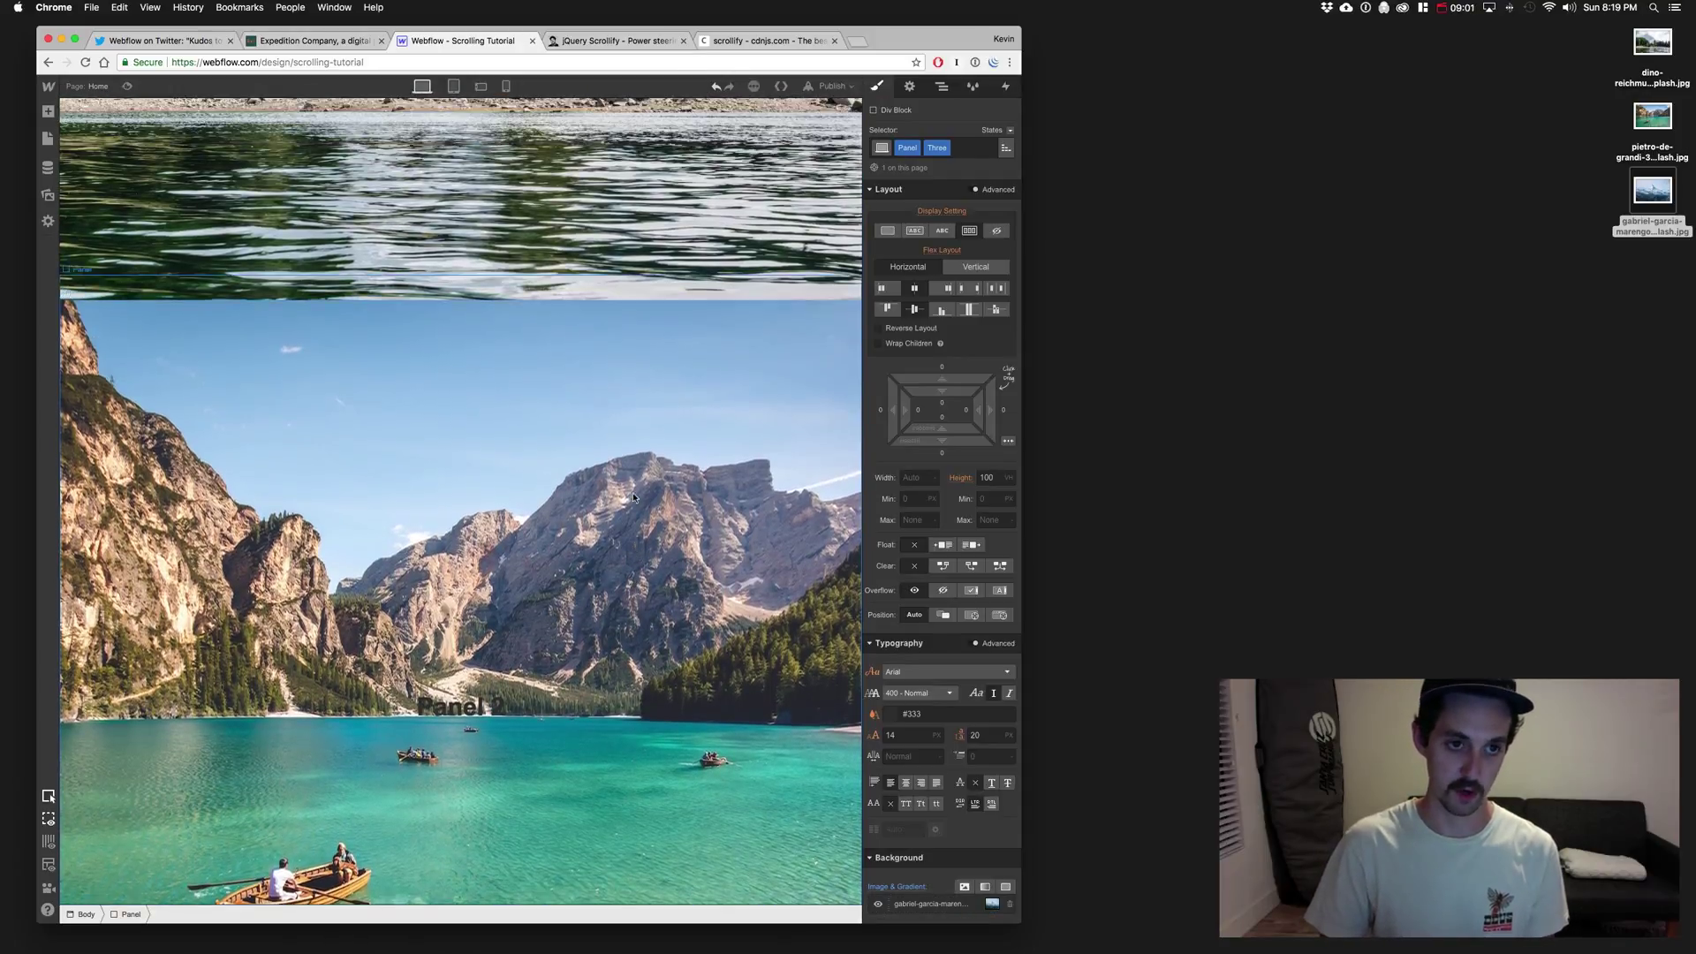
{"action": "scroll", "coordinate": [633, 497], "scroll_direction": "up", "scroll_amount": 5}
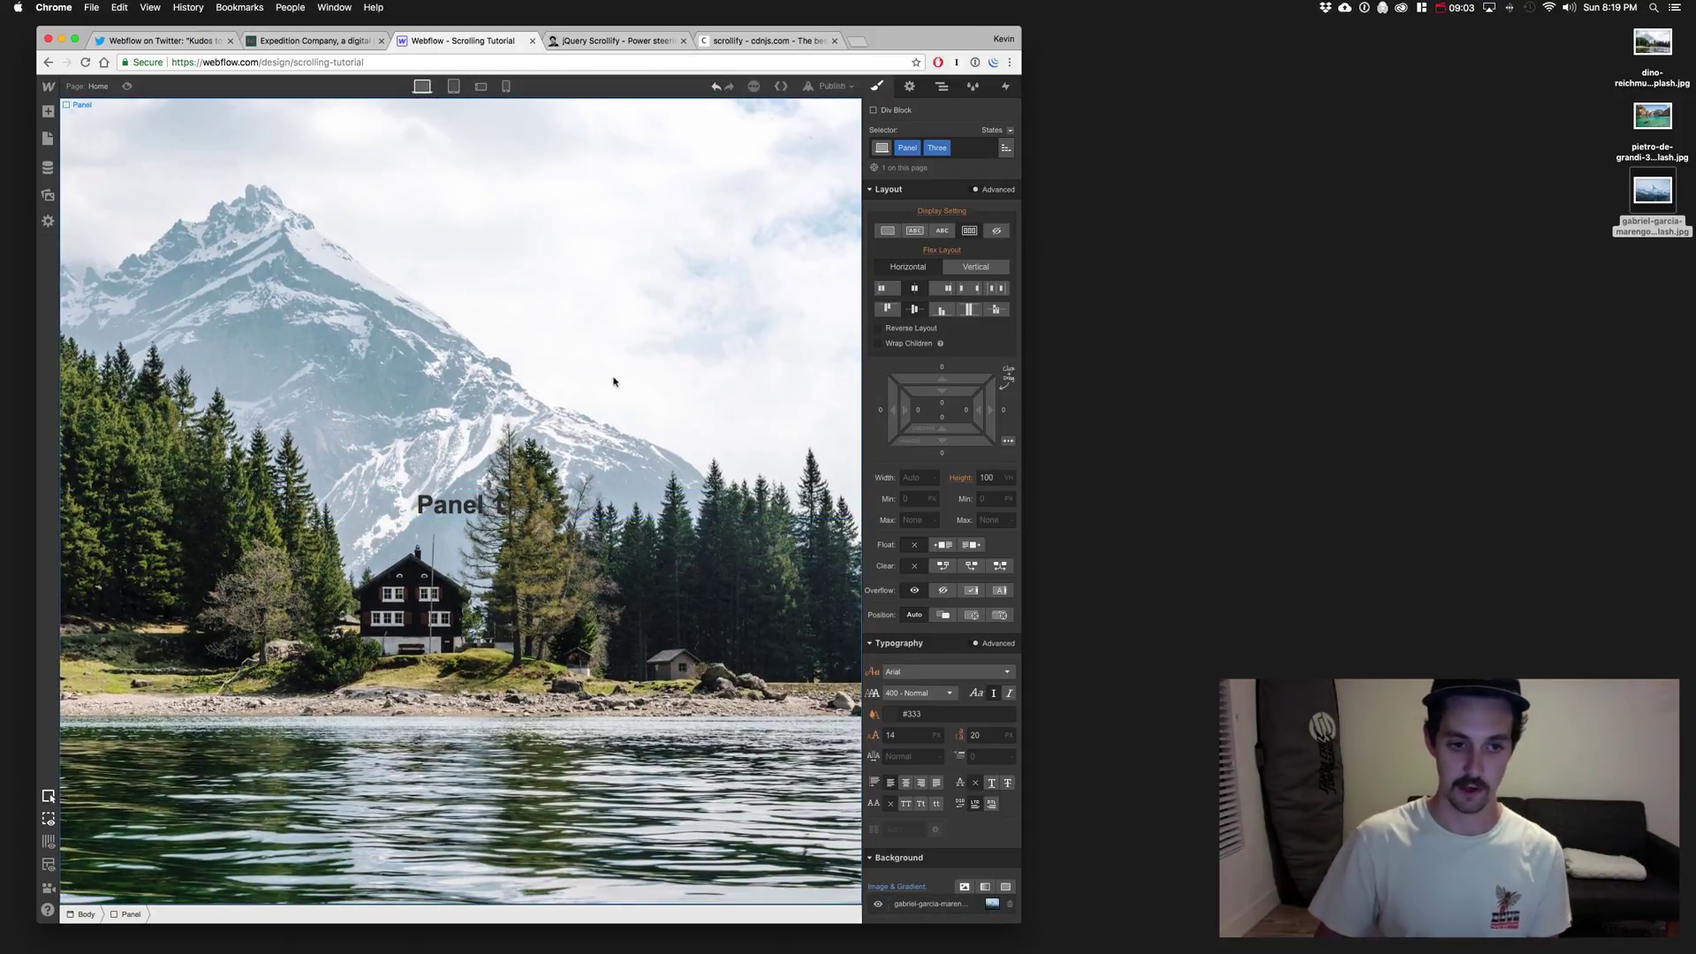
{"action": "scroll", "coordinate": [637, 379], "scroll_direction": "down", "scroll_amount": 5}
{"action": "scroll", "coordinate": [643, 381], "scroll_direction": "down", "scroll_amount": 4}
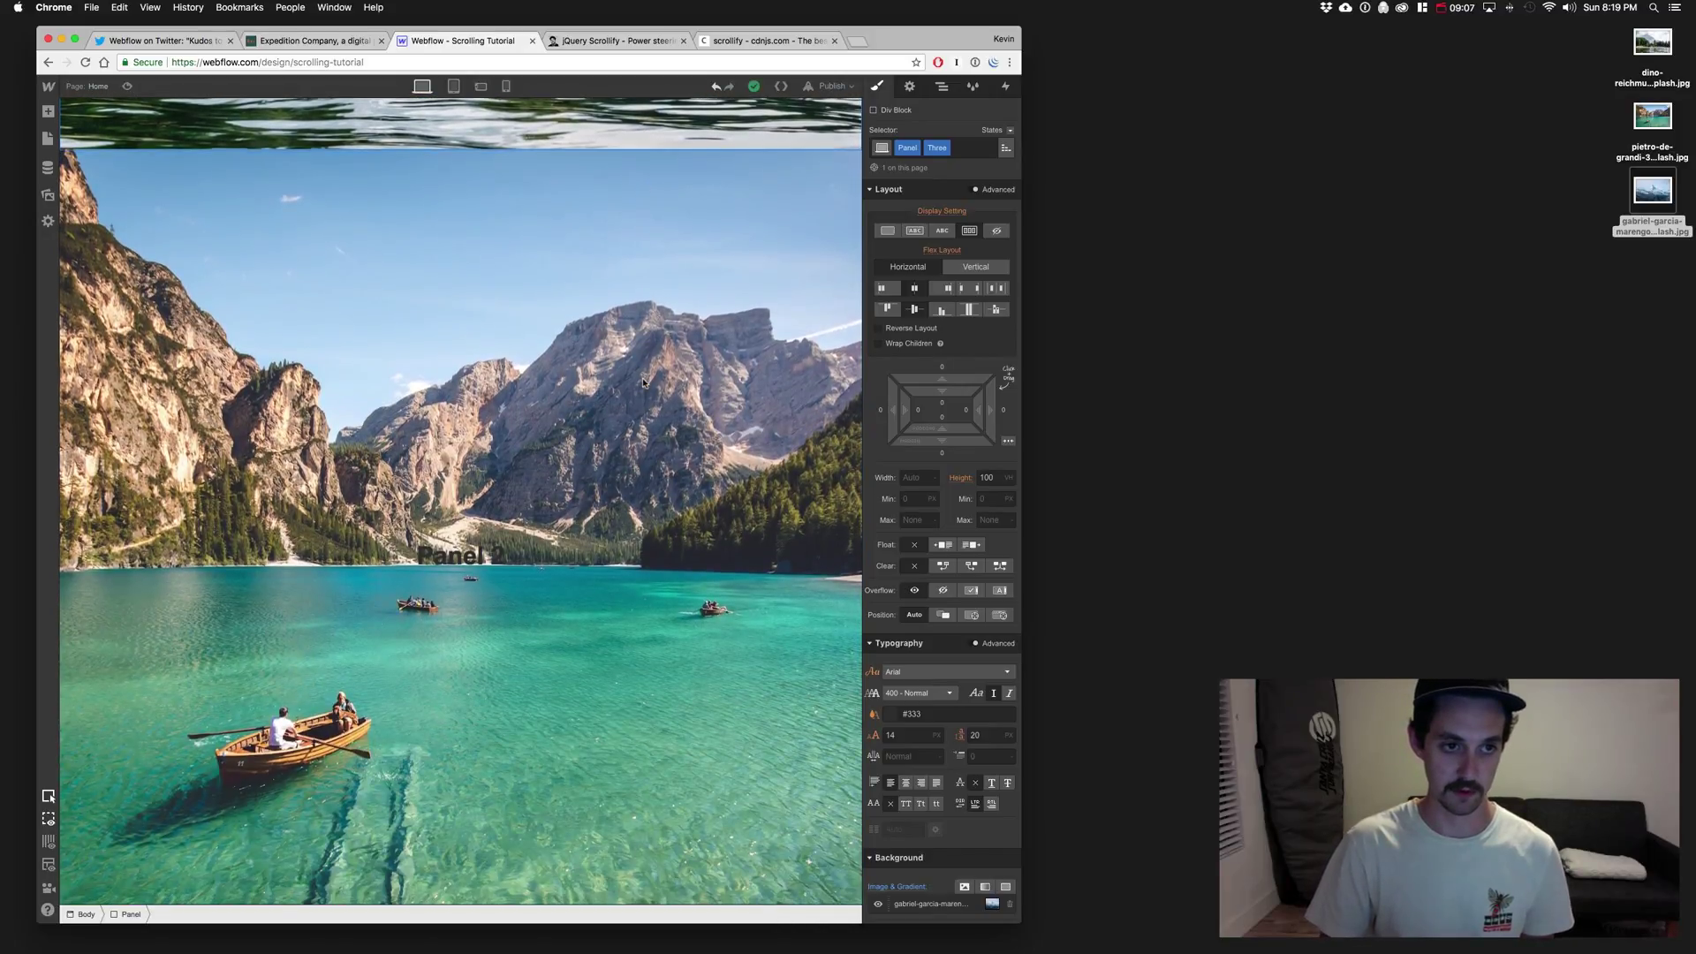
{"action": "scroll", "coordinate": [643, 382], "scroll_direction": "down", "scroll_amount": 5}
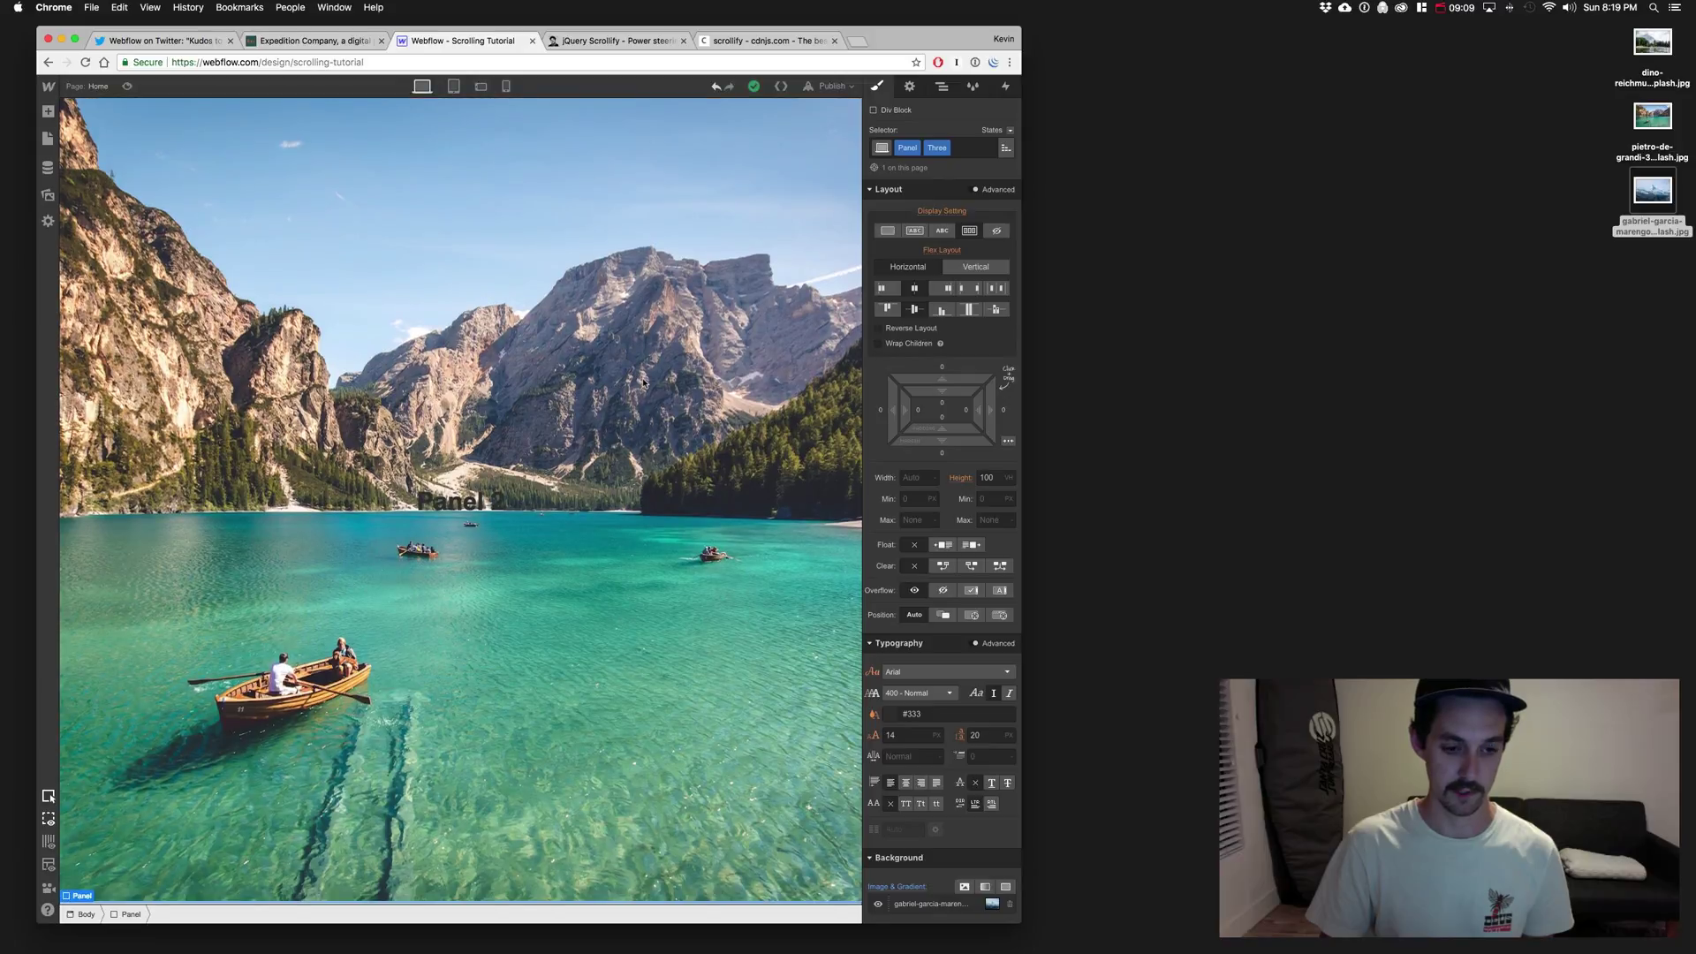
{"action": "scroll", "coordinate": [643, 382], "scroll_direction": "down", "scroll_amount": 5}
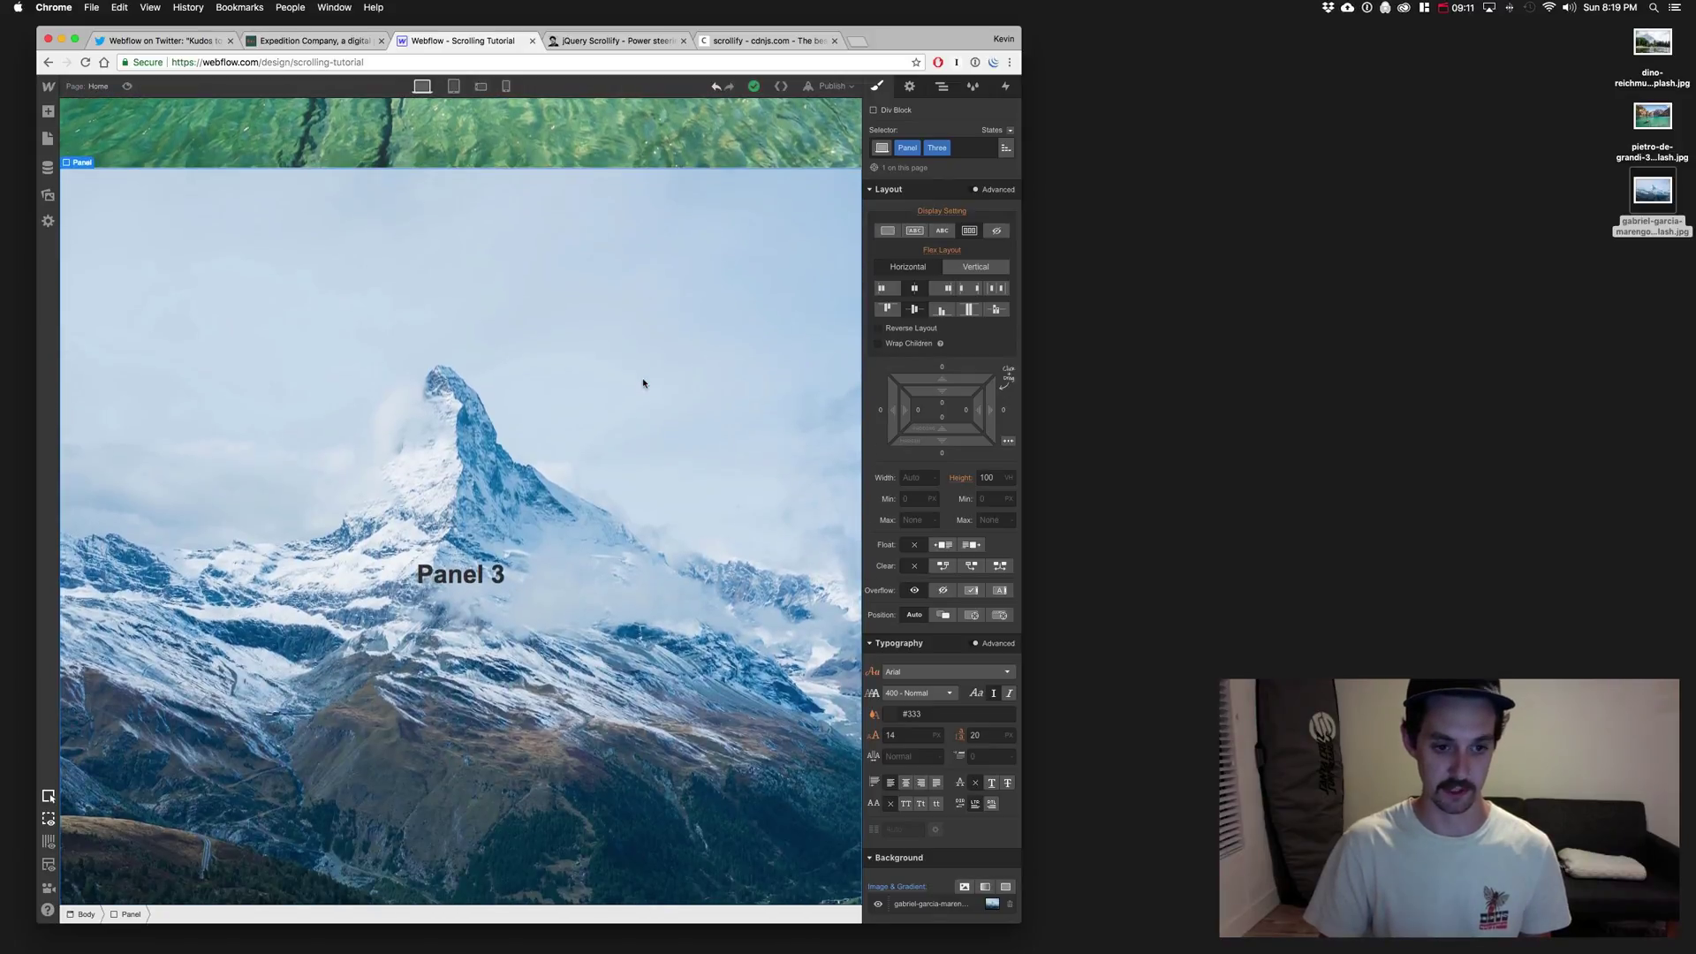
{"action": "scroll", "coordinate": [643, 383], "scroll_direction": "up", "scroll_amount": 15}
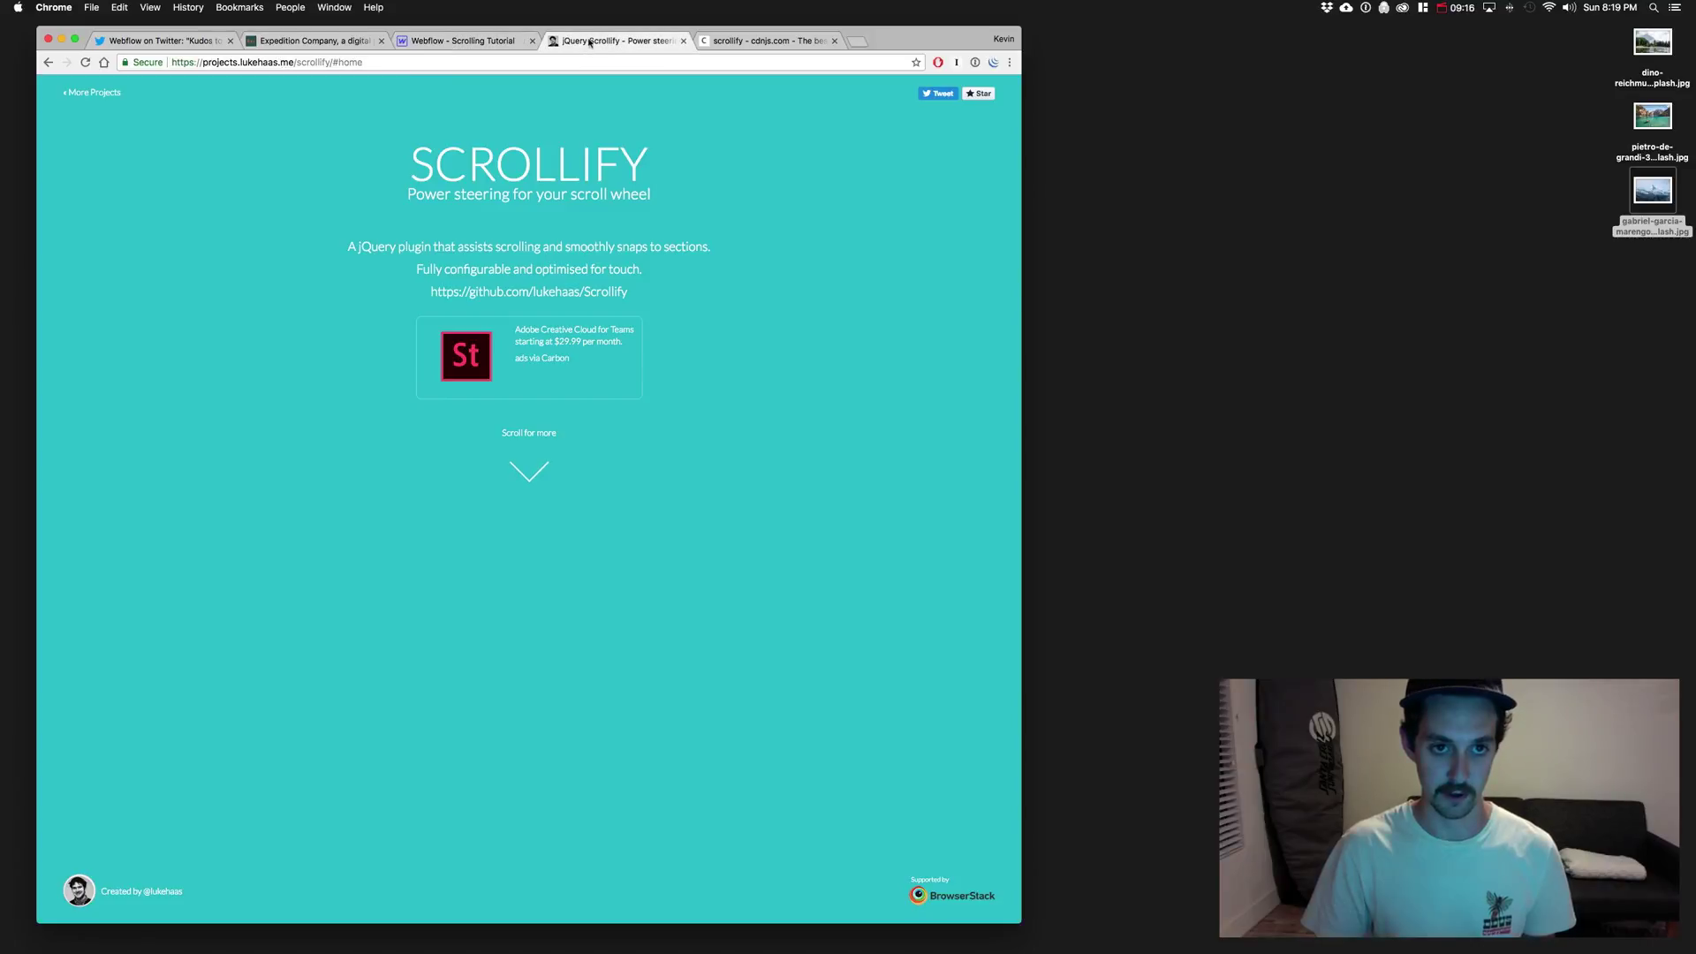
Step: Select the <script>…</script> lines in Scrollify's Basic Setup example, then go back to Webflow
{"action": "left_click", "coordinate": [615, 40]}
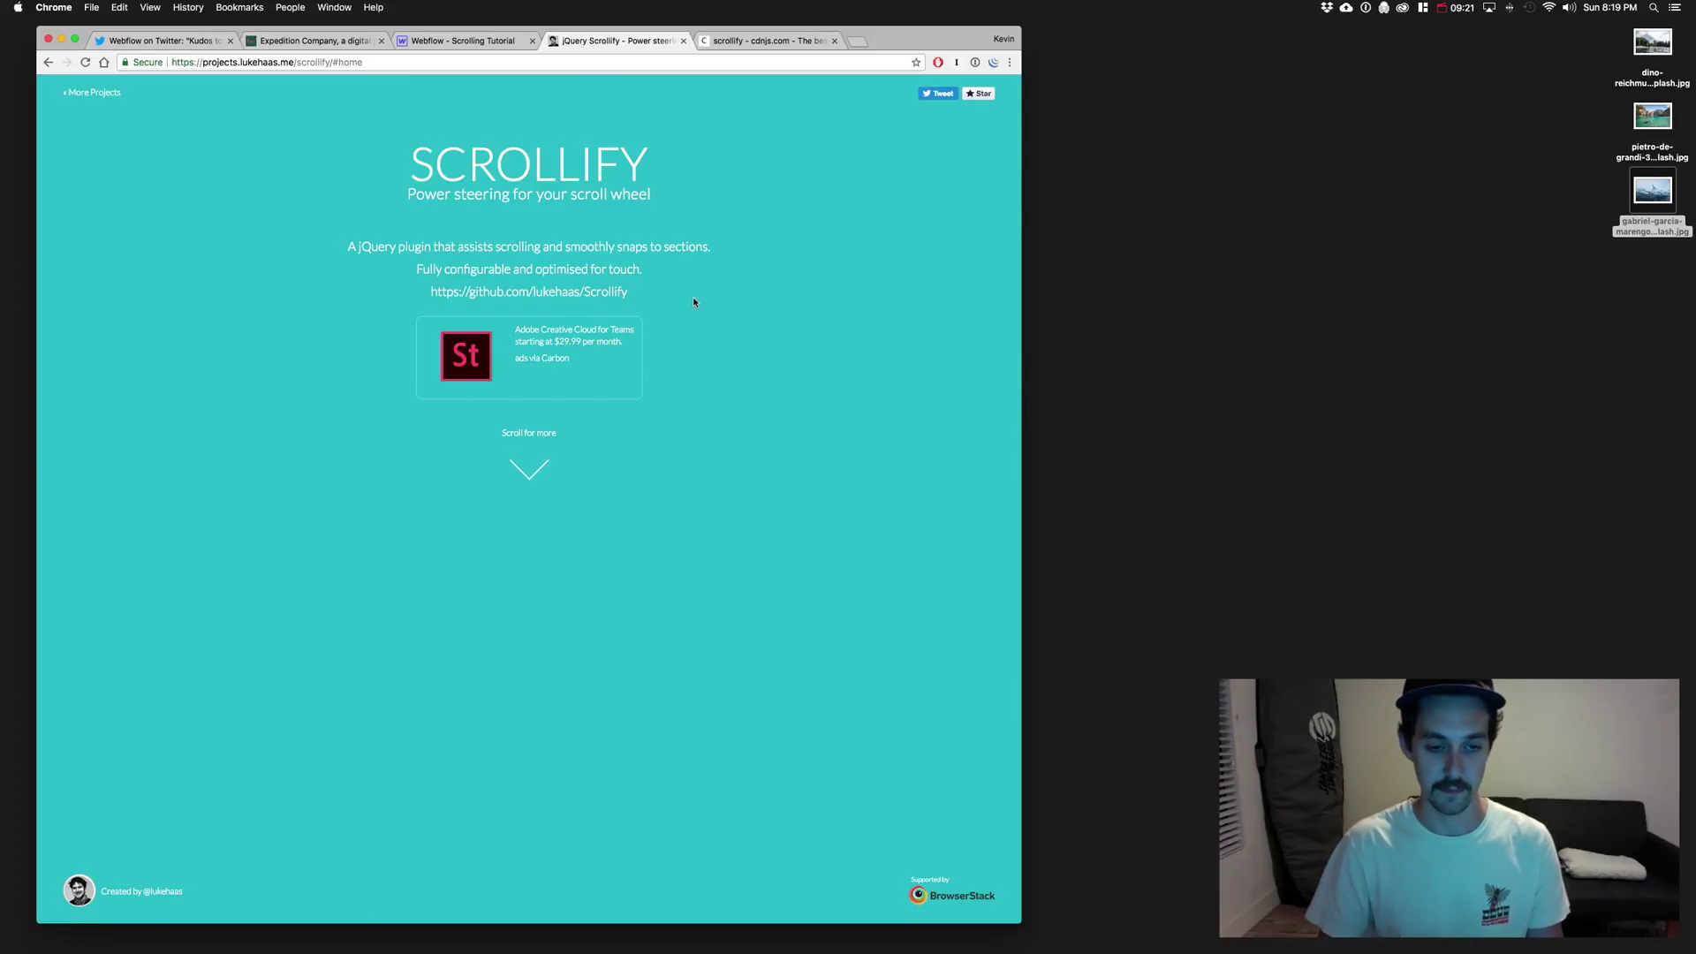
{"action": "scroll", "coordinate": [693, 302], "scroll_direction": "down", "scroll_amount": 2}
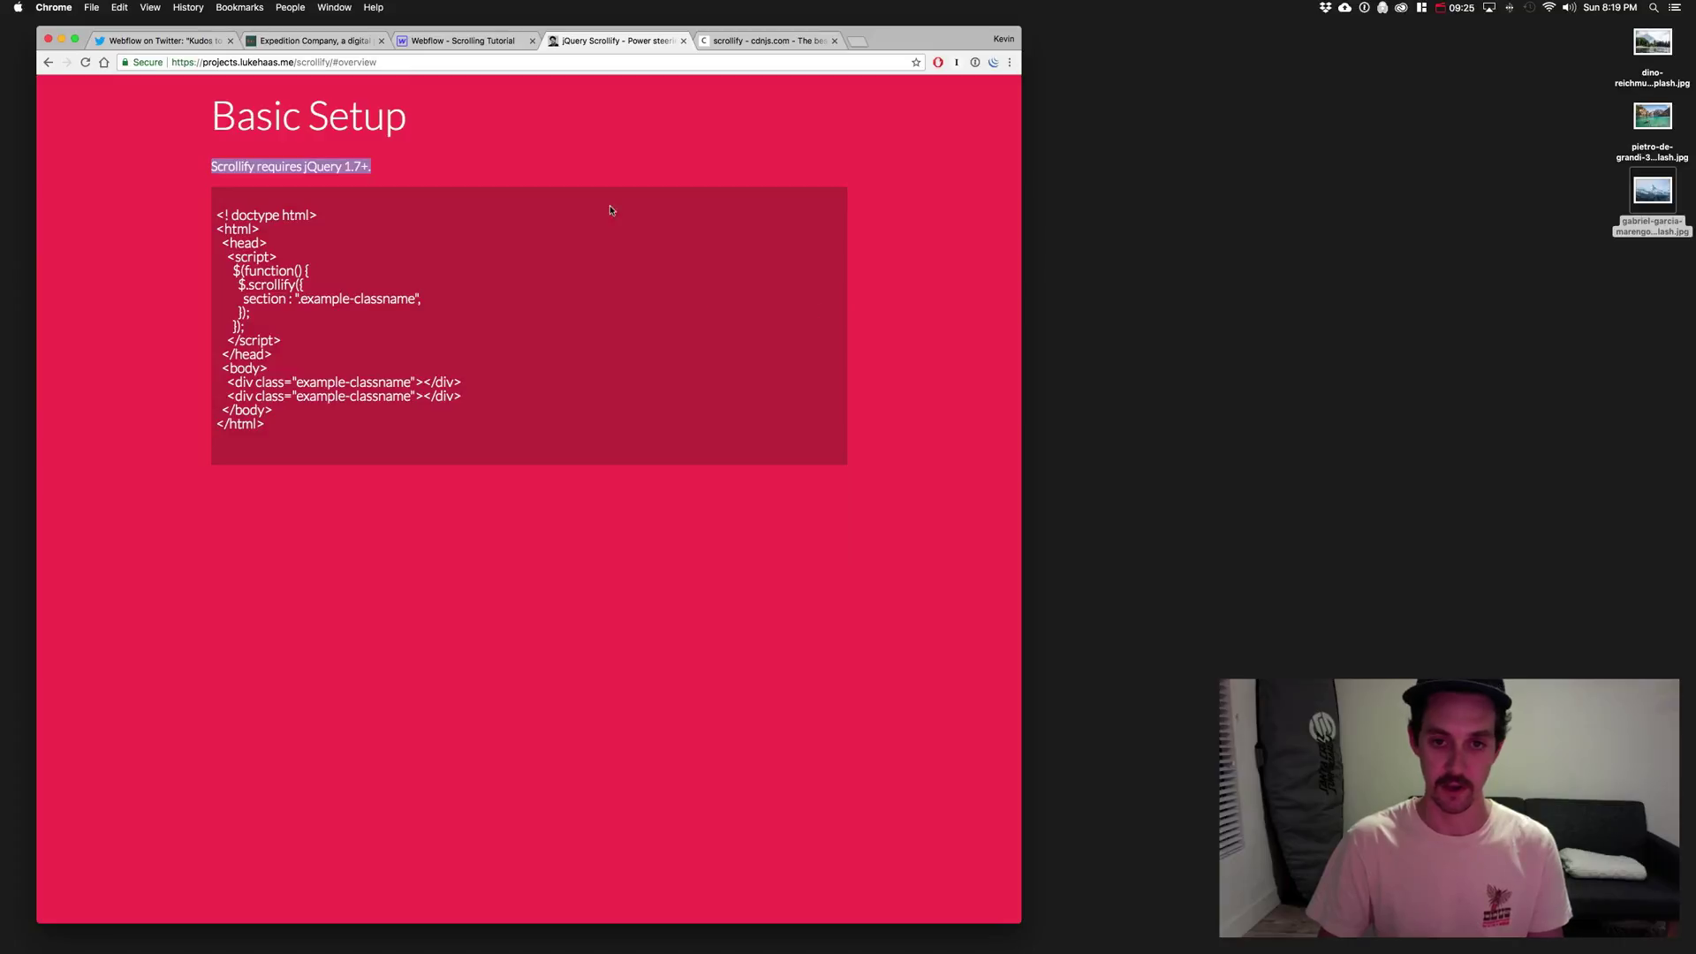
{"action": "scroll", "coordinate": [671, 301], "scroll_direction": "down", "scroll_amount": 2}
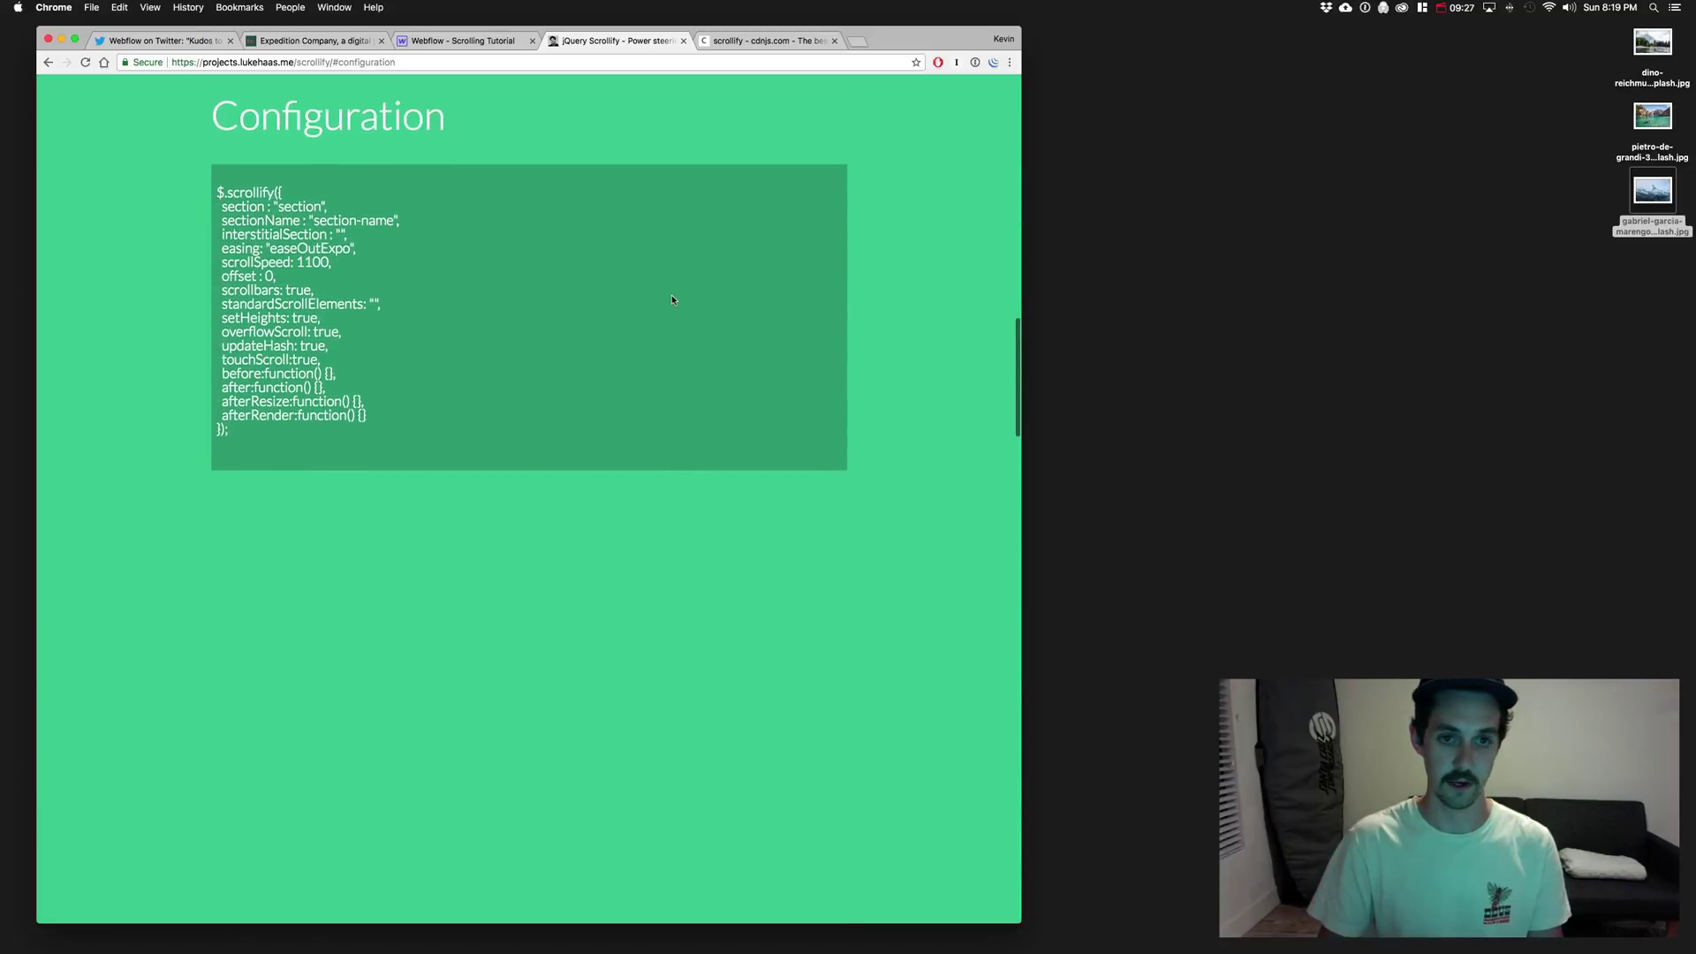
{"action": "scroll", "coordinate": [671, 299], "scroll_direction": "down", "scroll_amount": 2}
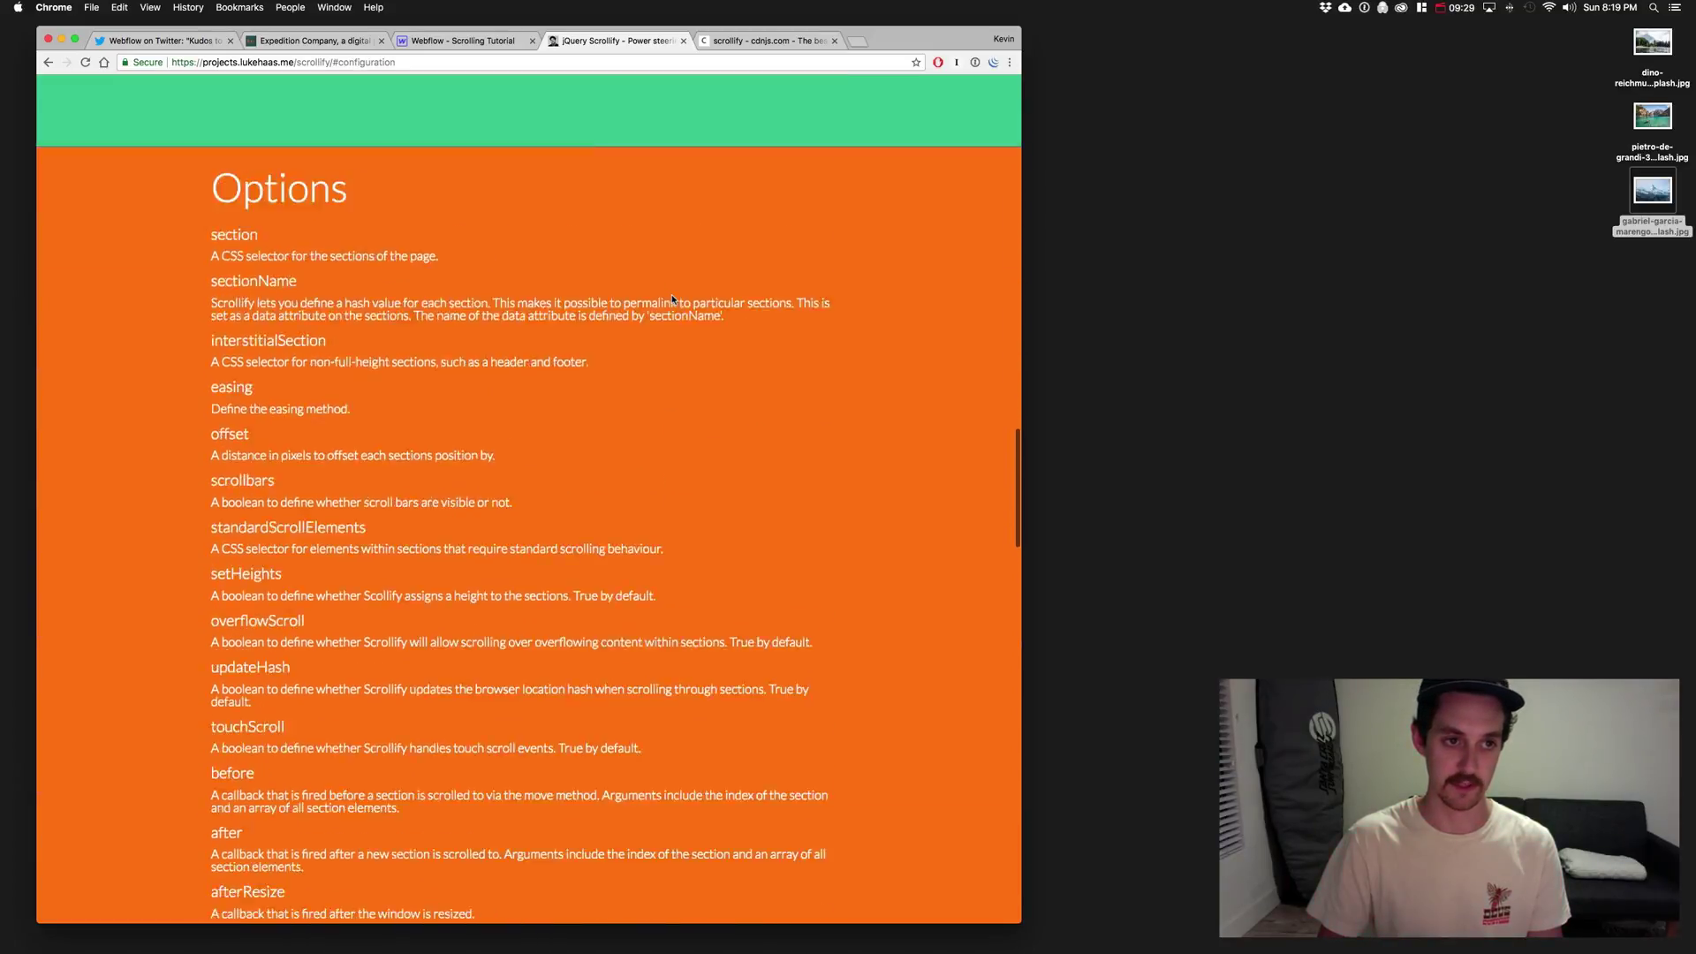
{"action": "scroll", "coordinate": [671, 299], "scroll_direction": "up", "scroll_amount": 2}
{"action": "scroll", "coordinate": [671, 300], "scroll_direction": "up", "scroll_amount": 2}
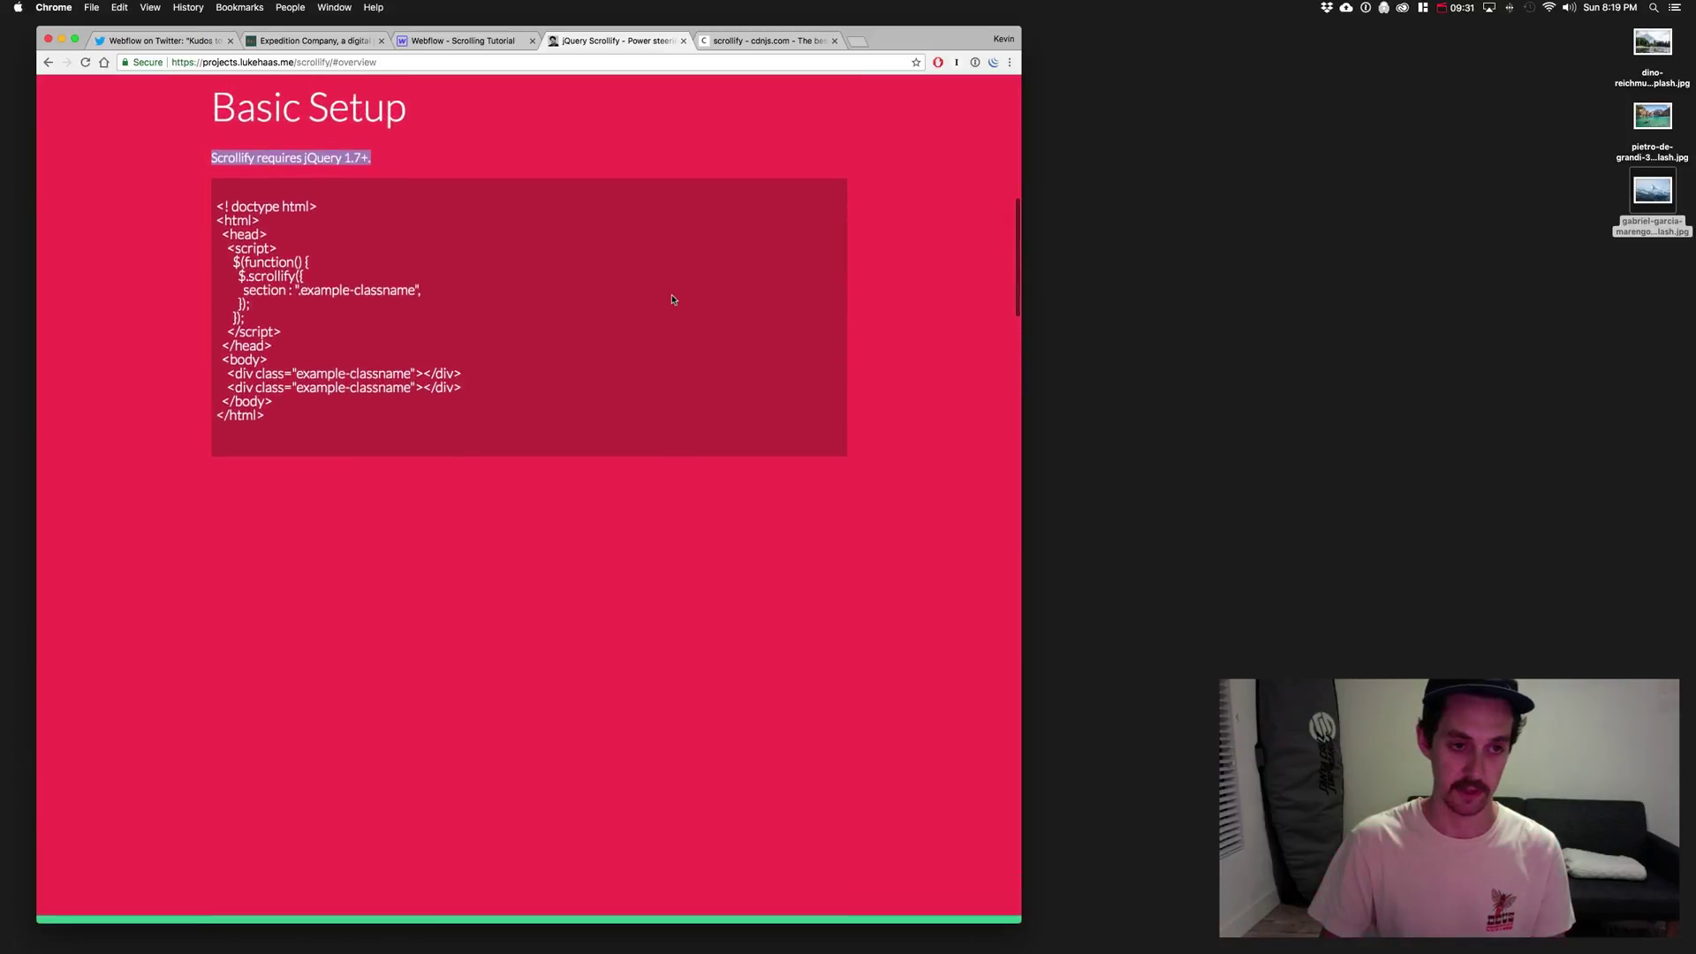
{"action": "scroll", "coordinate": [671, 299], "scroll_direction": "up", "scroll_amount": 2}
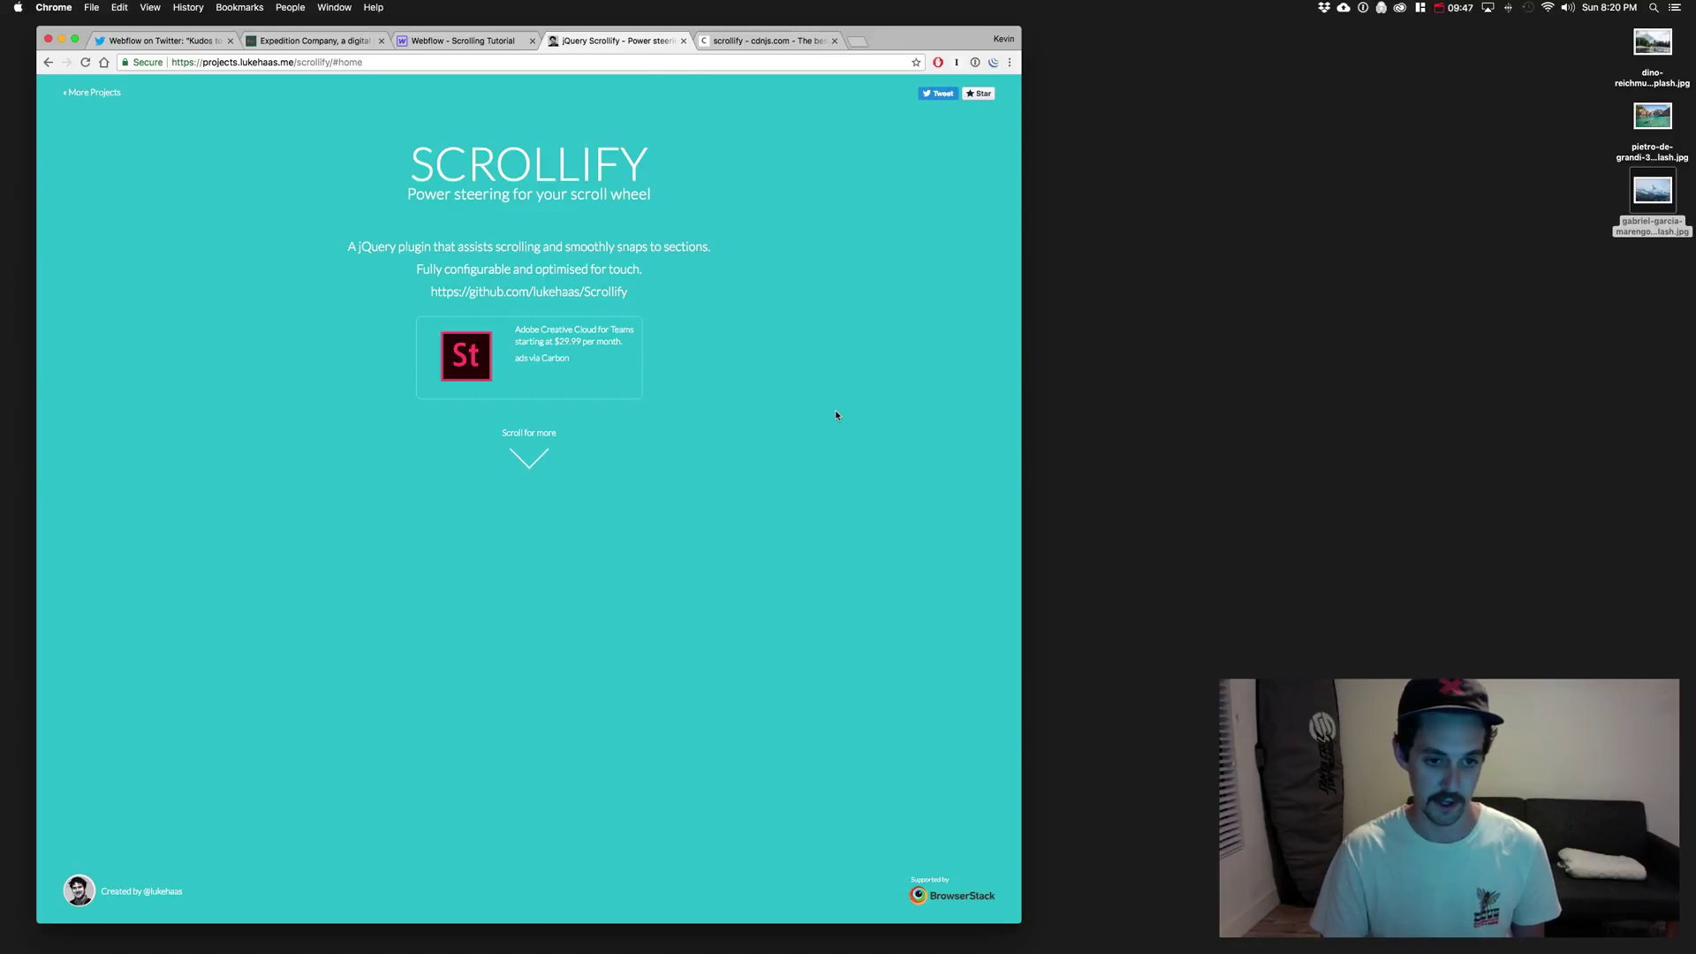
{"action": "scroll", "coordinate": [837, 415], "scroll_direction": "down", "scroll_amount": 2}
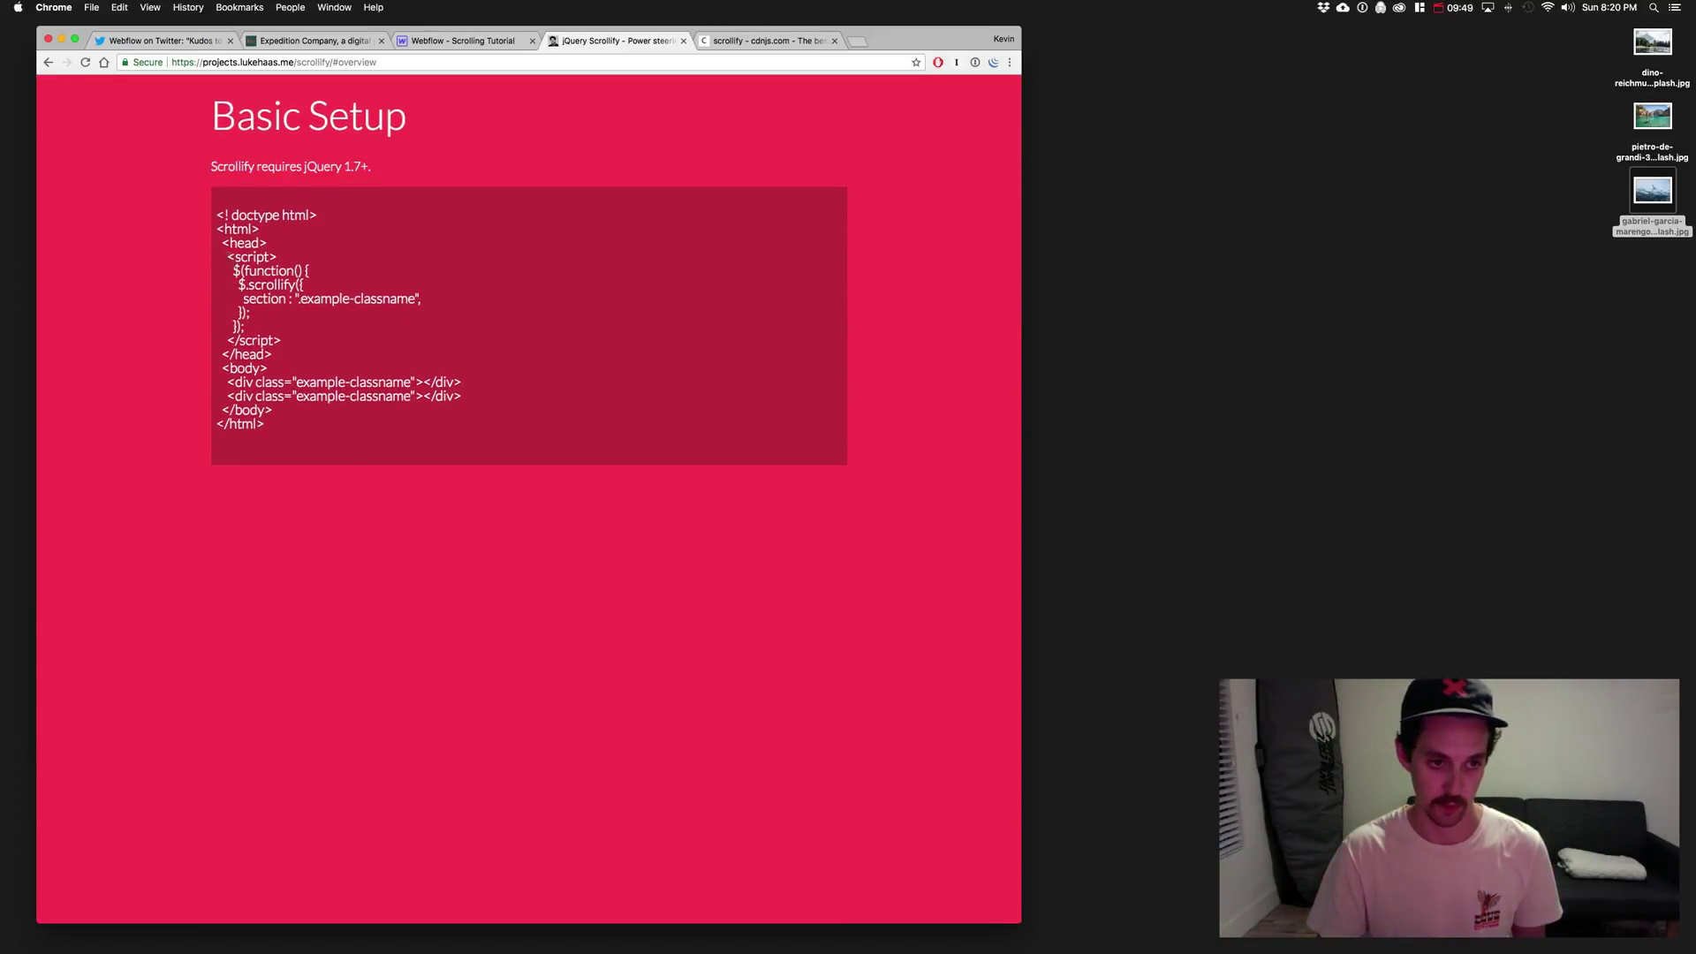
{"action": "left_click_drag", "start_coordinate": [231, 270], "coordinate": [283, 342]}
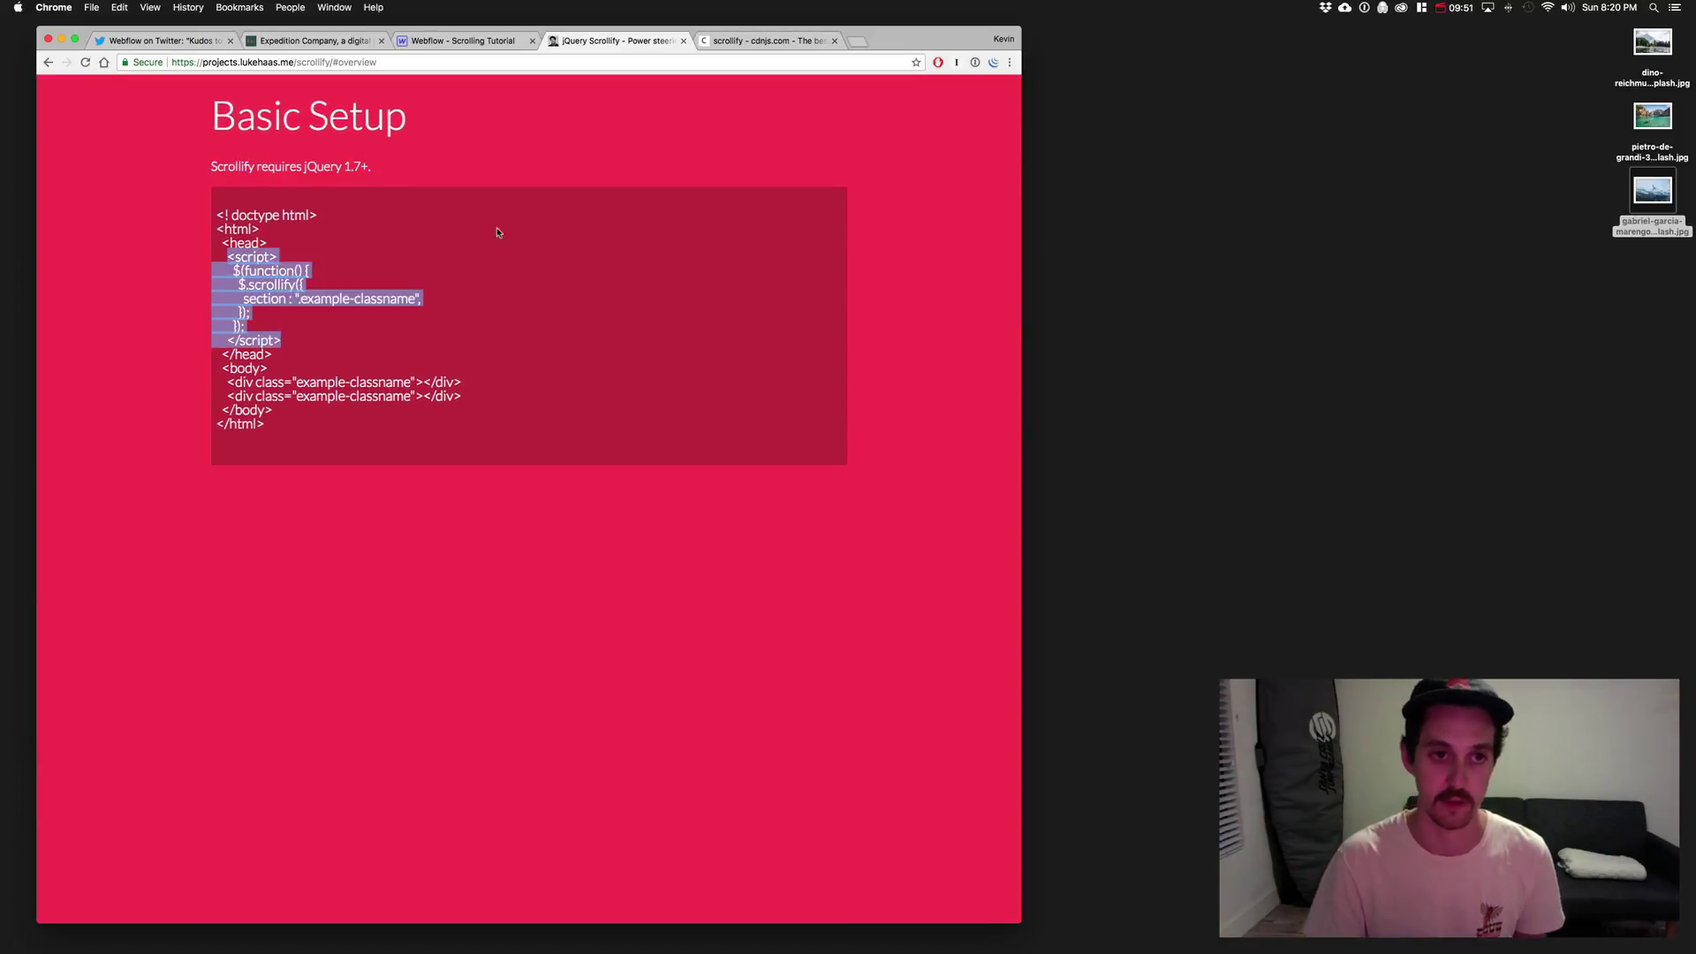
{"action": "left_click", "coordinate": [459, 41]}
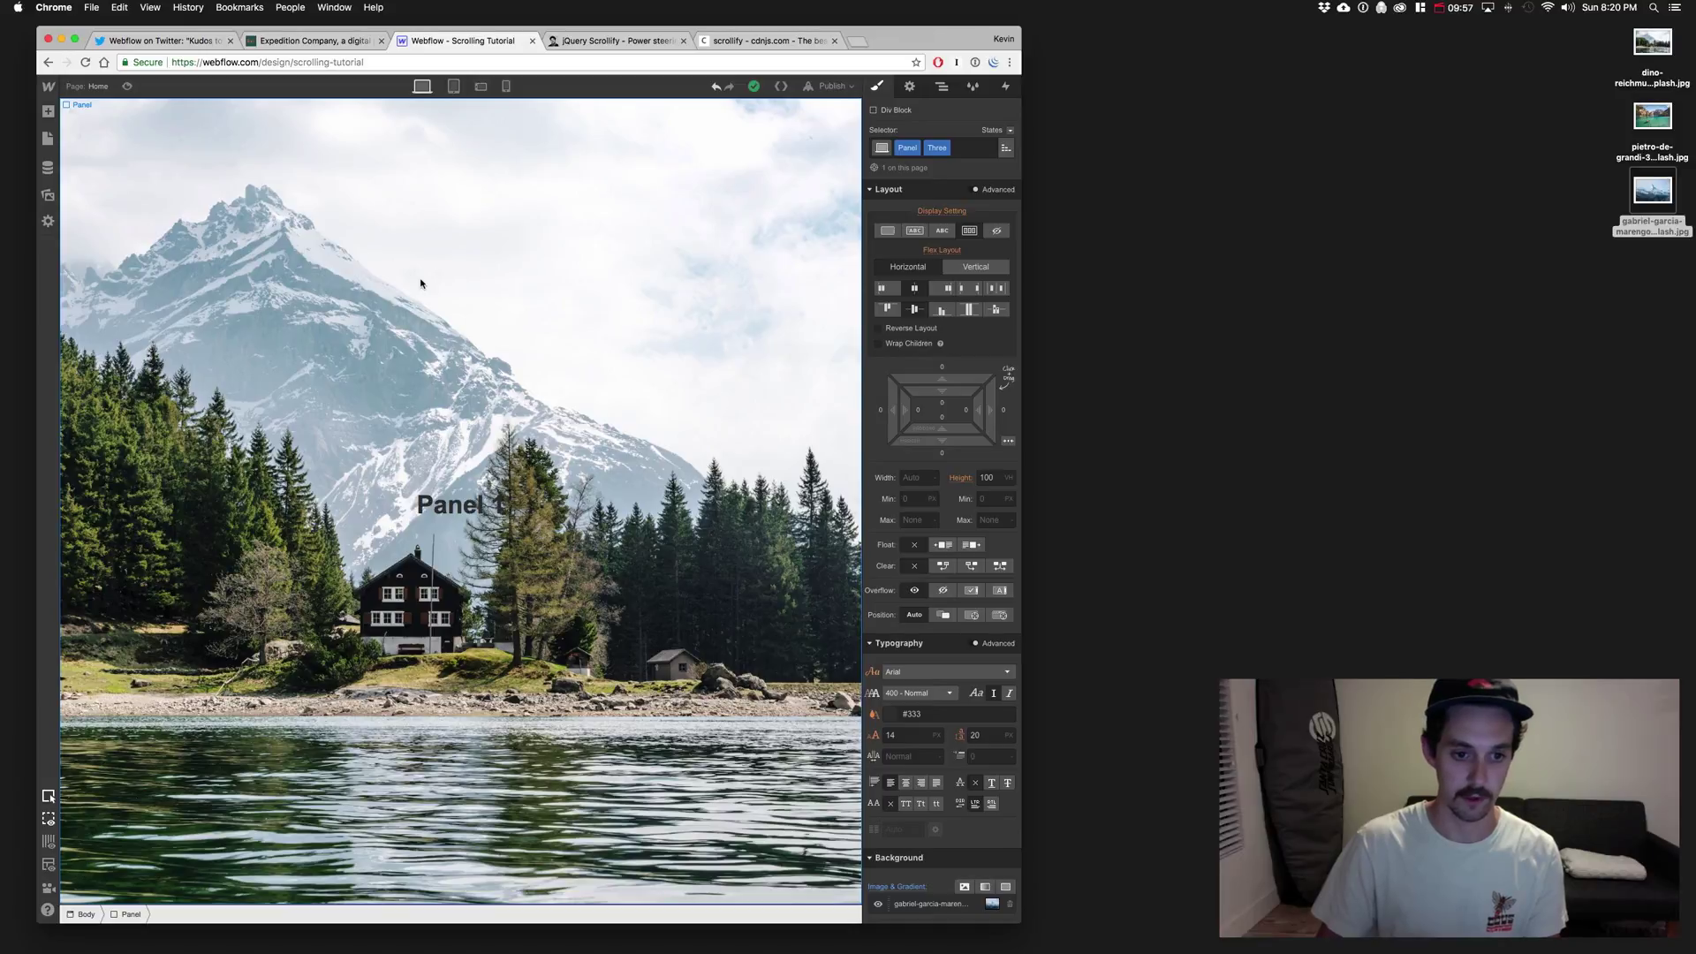
Step: Open the Home page's settings from Pages and expand its Custom Code section
{"action": "left_click", "coordinate": [86, 88]}
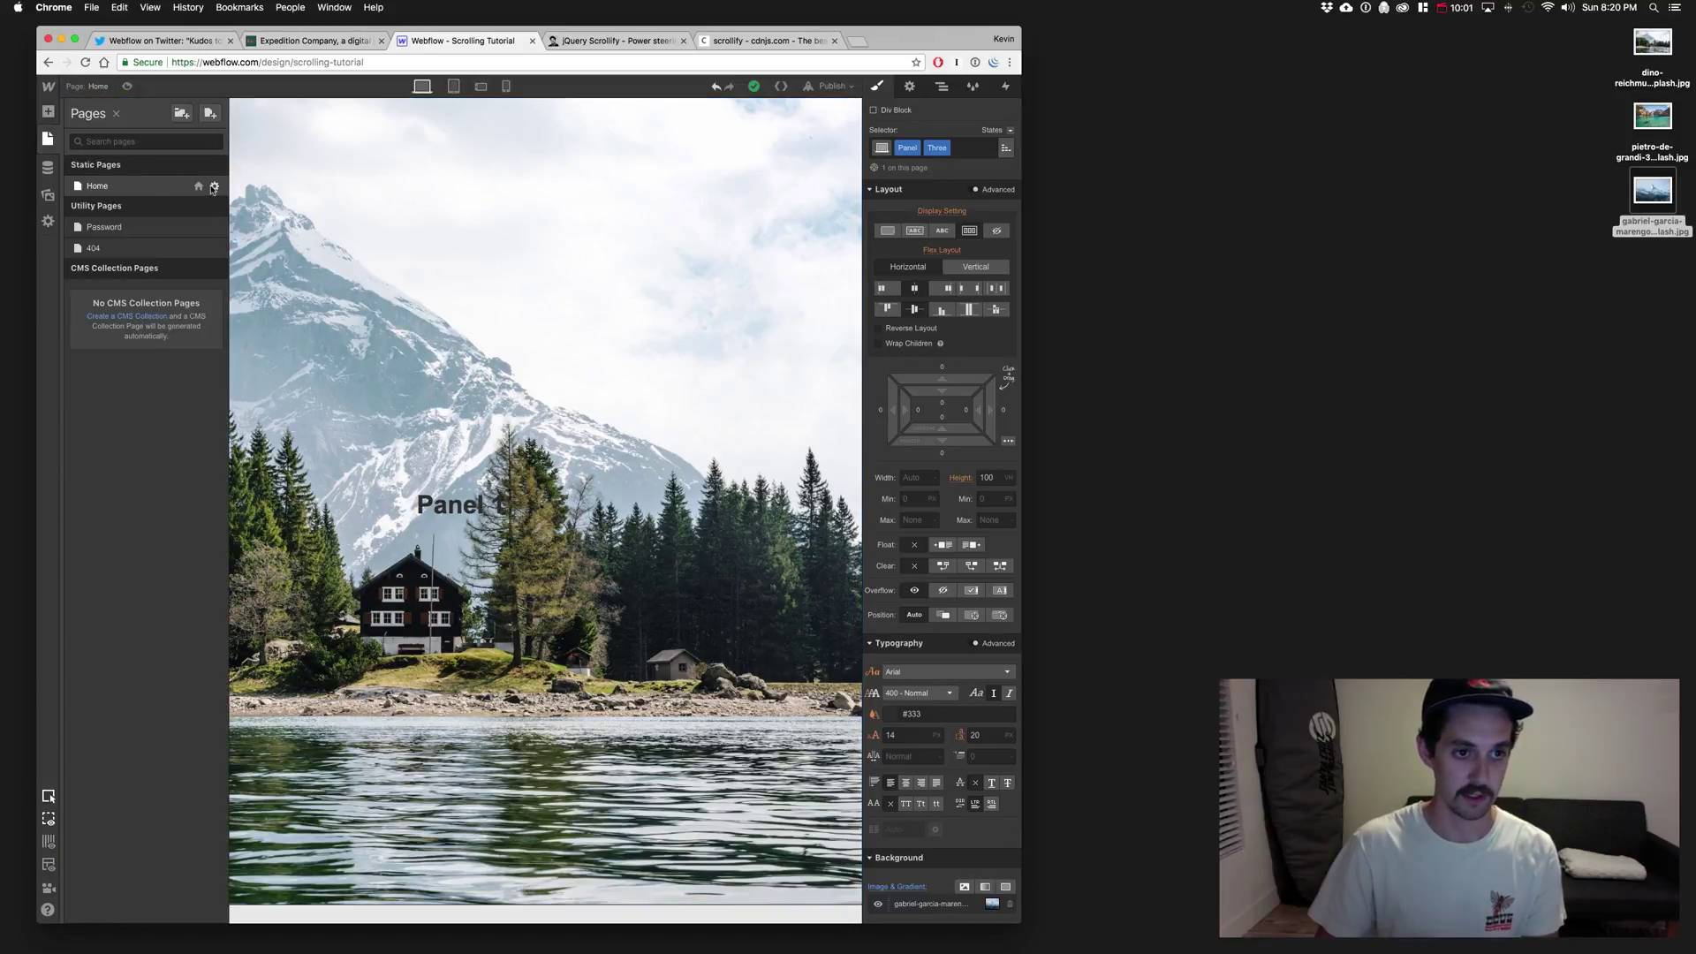
{"action": "left_click", "coordinate": [213, 188]}
{"action": "left_click", "coordinate": [237, 360]}
{"action": "scroll", "coordinate": [652, 467], "scroll_direction": "down", "scroll_amount": 1}
{"action": "scroll", "coordinate": [652, 467], "scroll_direction": "down", "scroll_amount": 4}
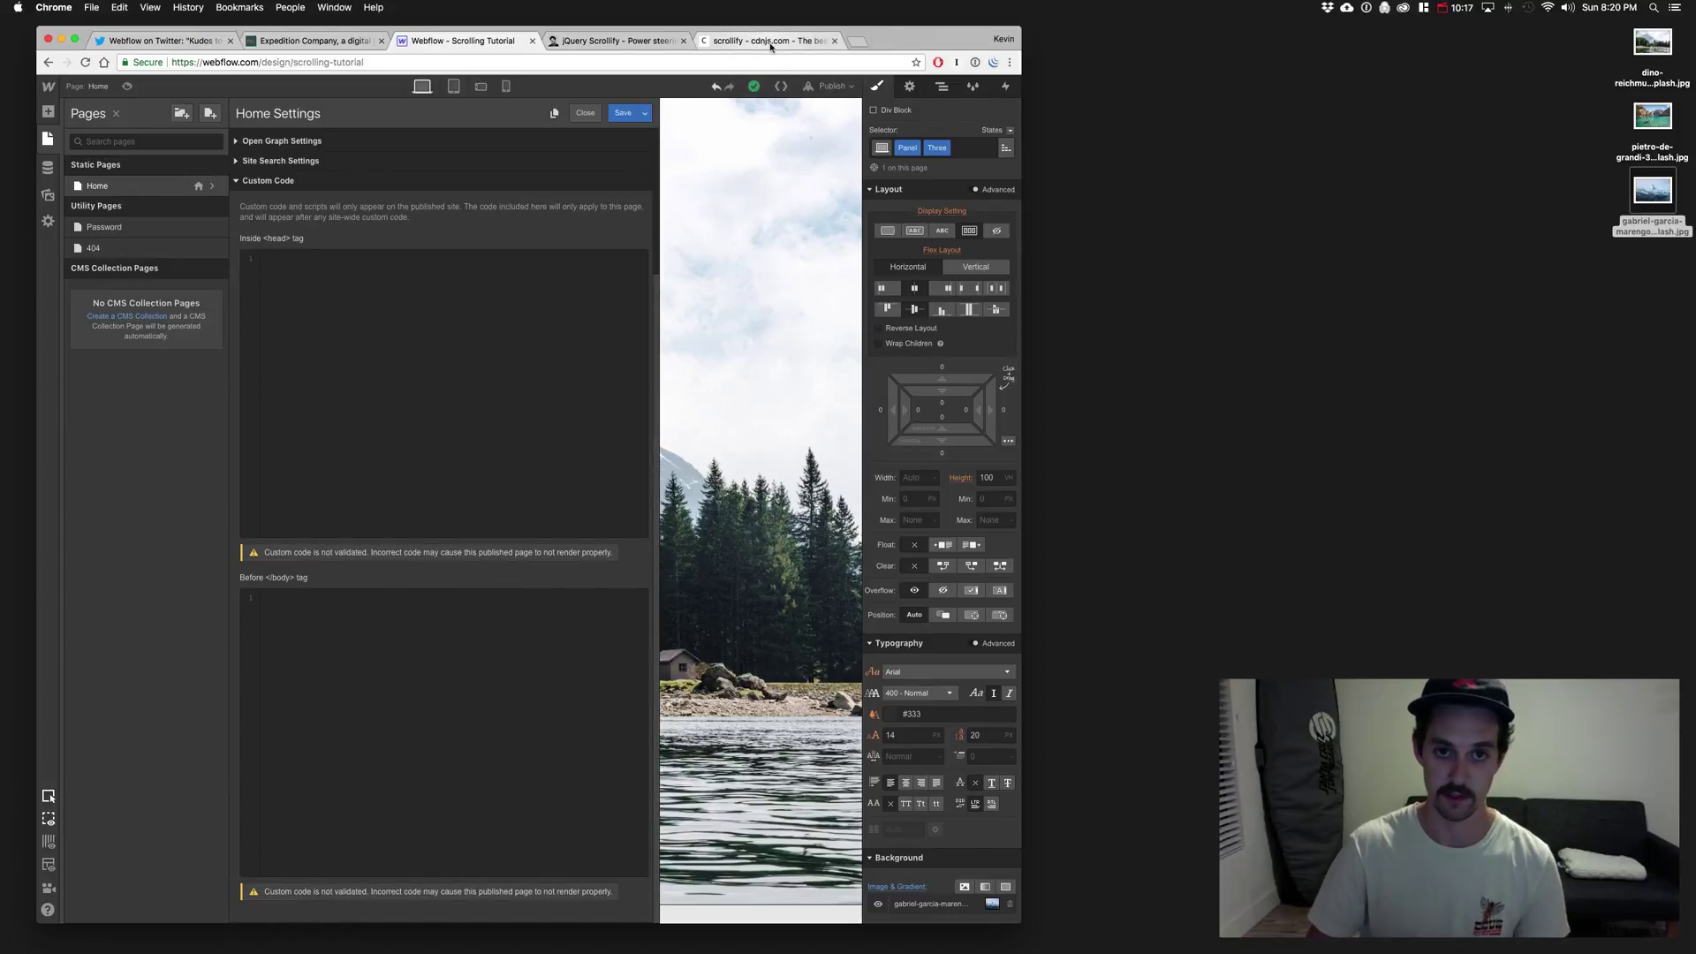
Step: Copy the script tag for jquery.scrollify.min.js from cdnjs, then select Webflow's Before </body> box
{"action": "left_click", "coordinate": [770, 44]}
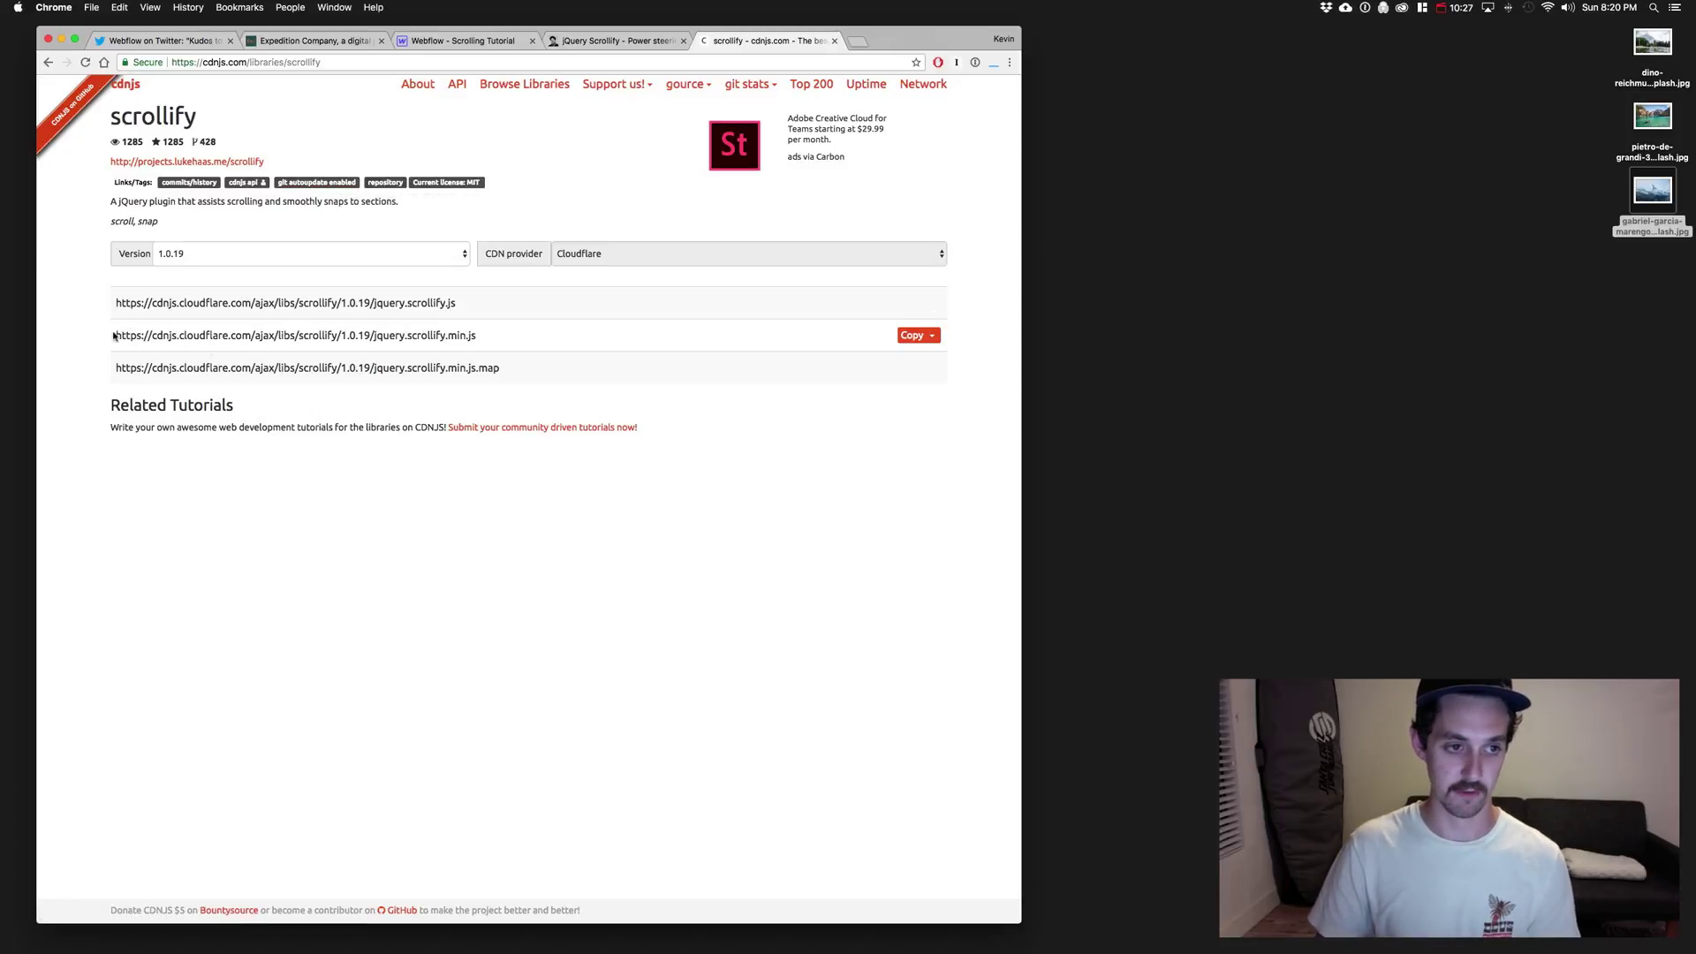
{"action": "left_click", "coordinate": [933, 338]}
{"action": "left_click", "coordinate": [927, 394]}
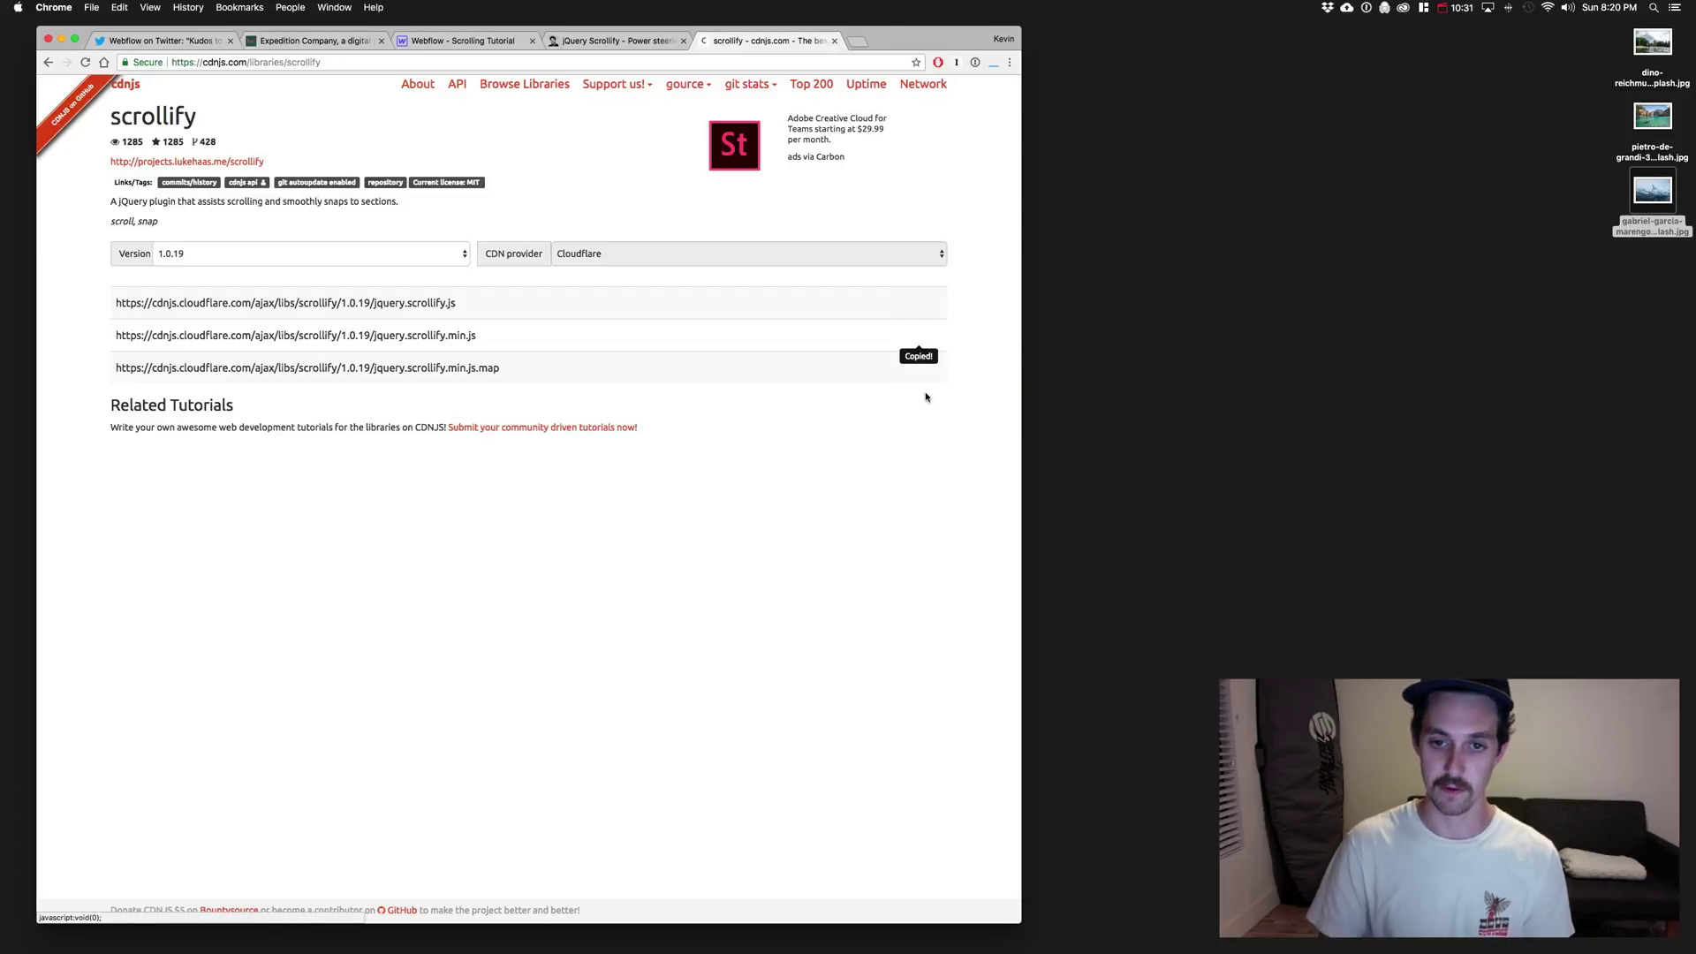
{"action": "left_click", "coordinate": [453, 42]}
{"action": "left_click", "coordinate": [319, 618]}
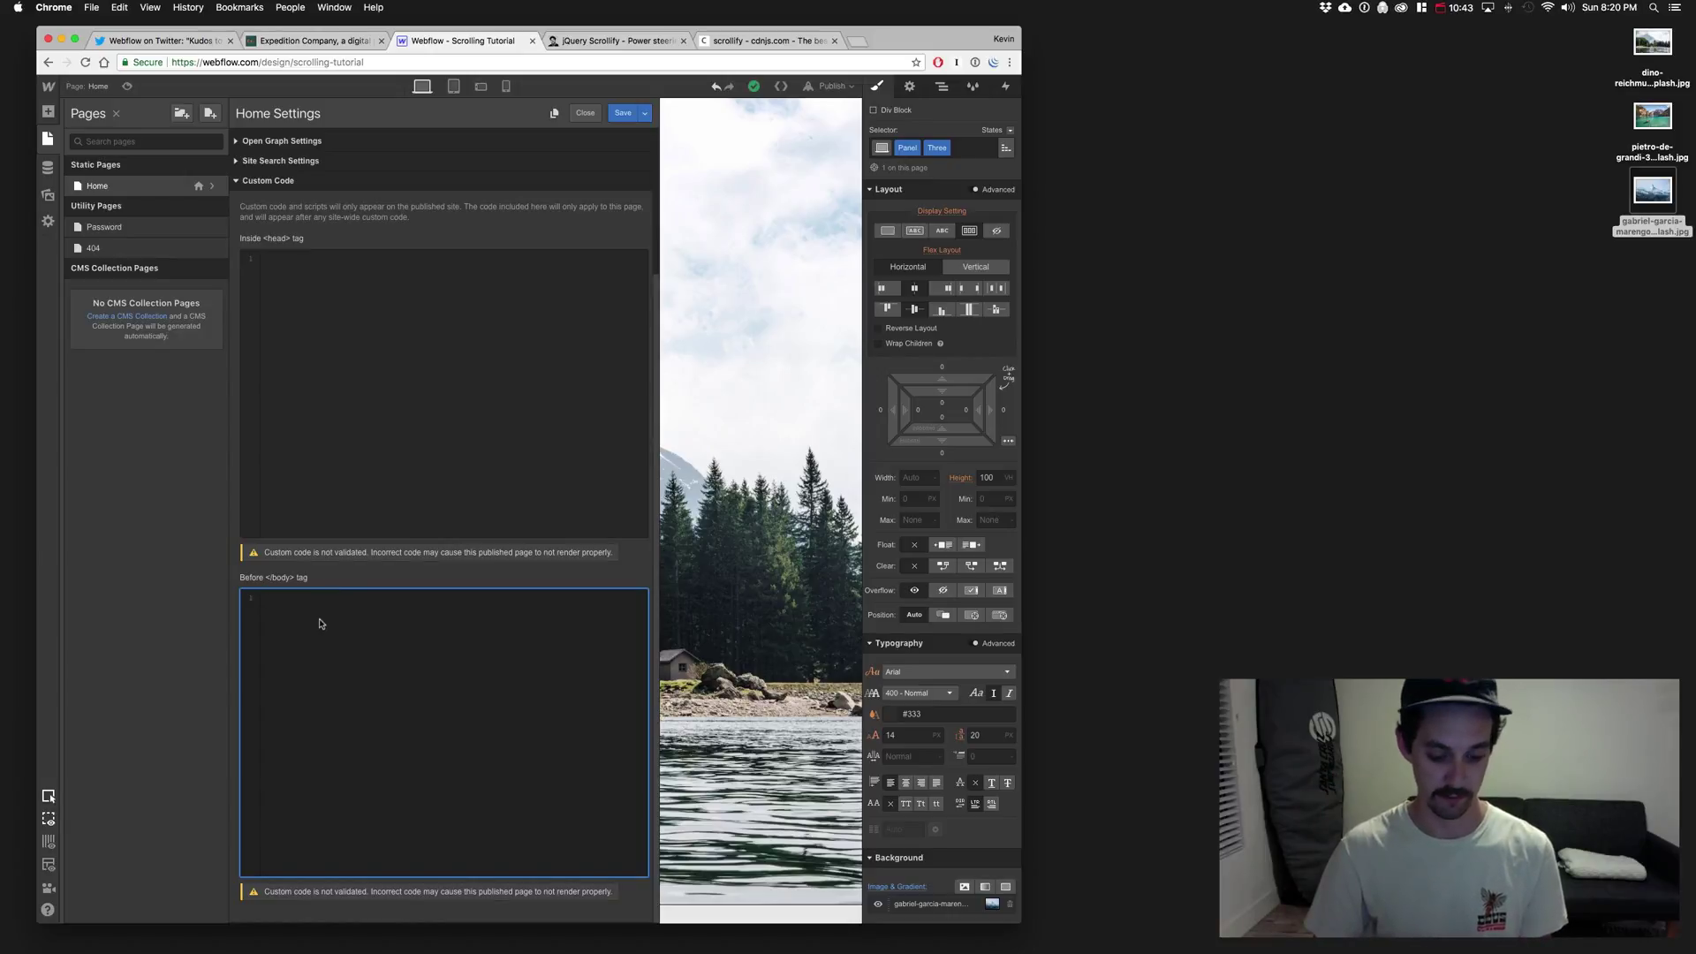
Step: Paste the Scrollify CDN script tag into Before </body> and add an empty <script></script> block below
{"action": "key", "text": "super+v"}
{"action": "scroll", "coordinate": [321, 624], "scroll_direction": "left", "scroll_amount": 5}
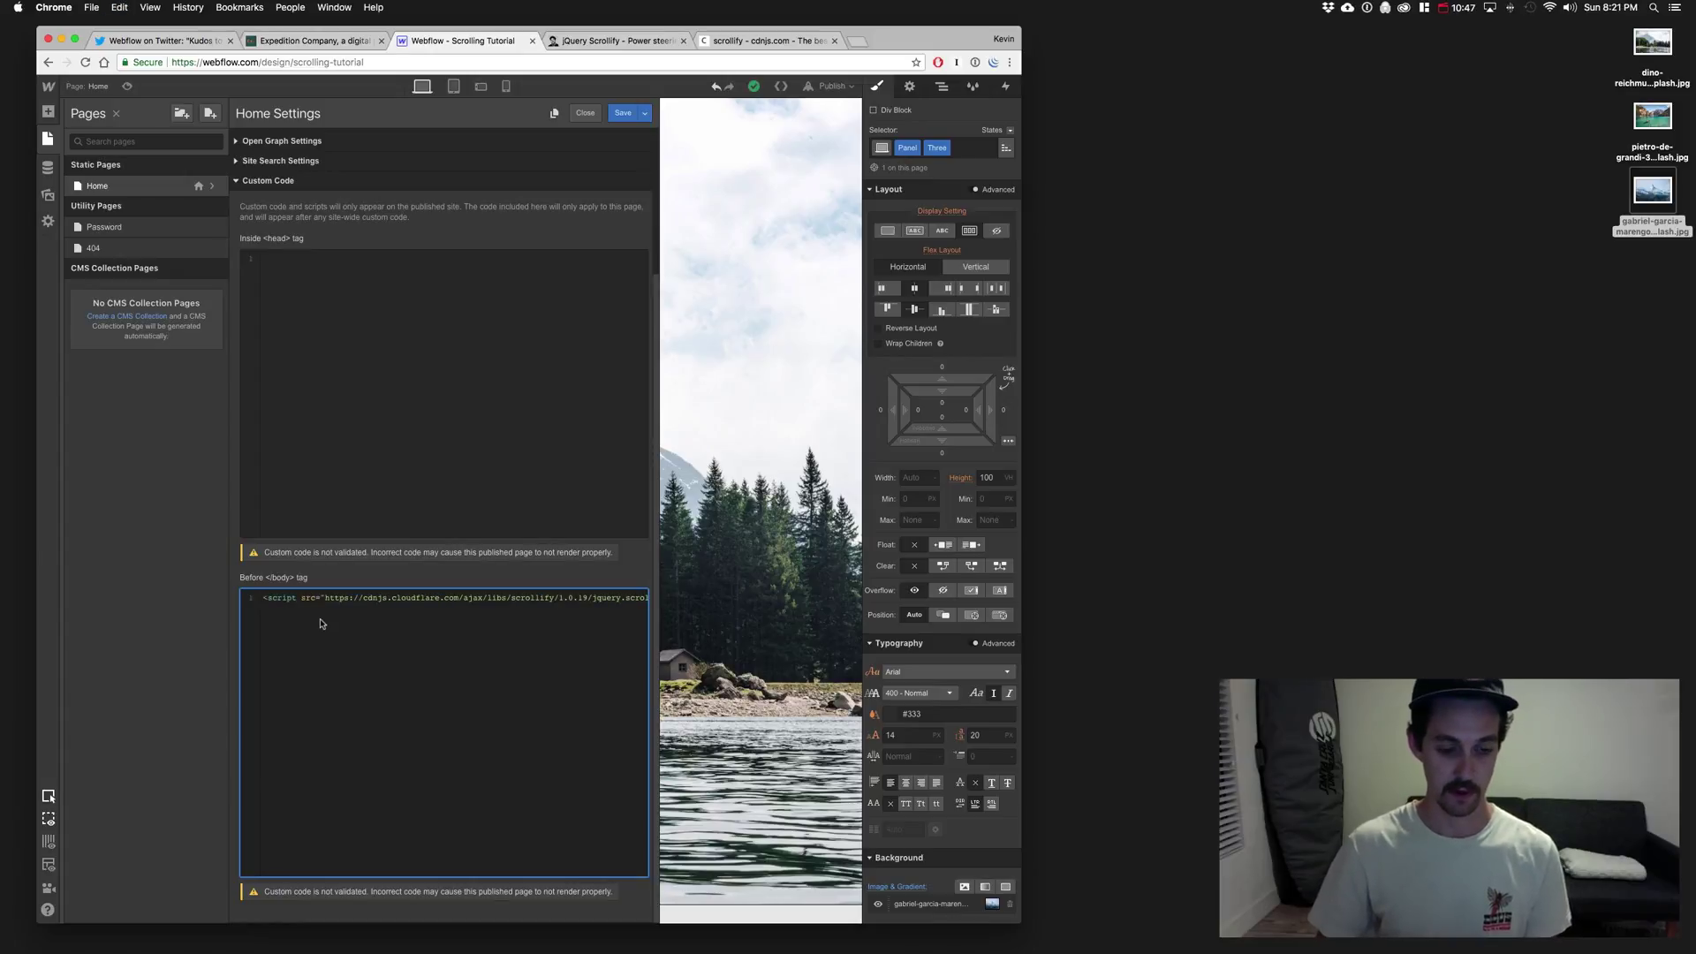
{"action": "scroll", "coordinate": [321, 624], "scroll_direction": "right", "scroll_amount": 5}
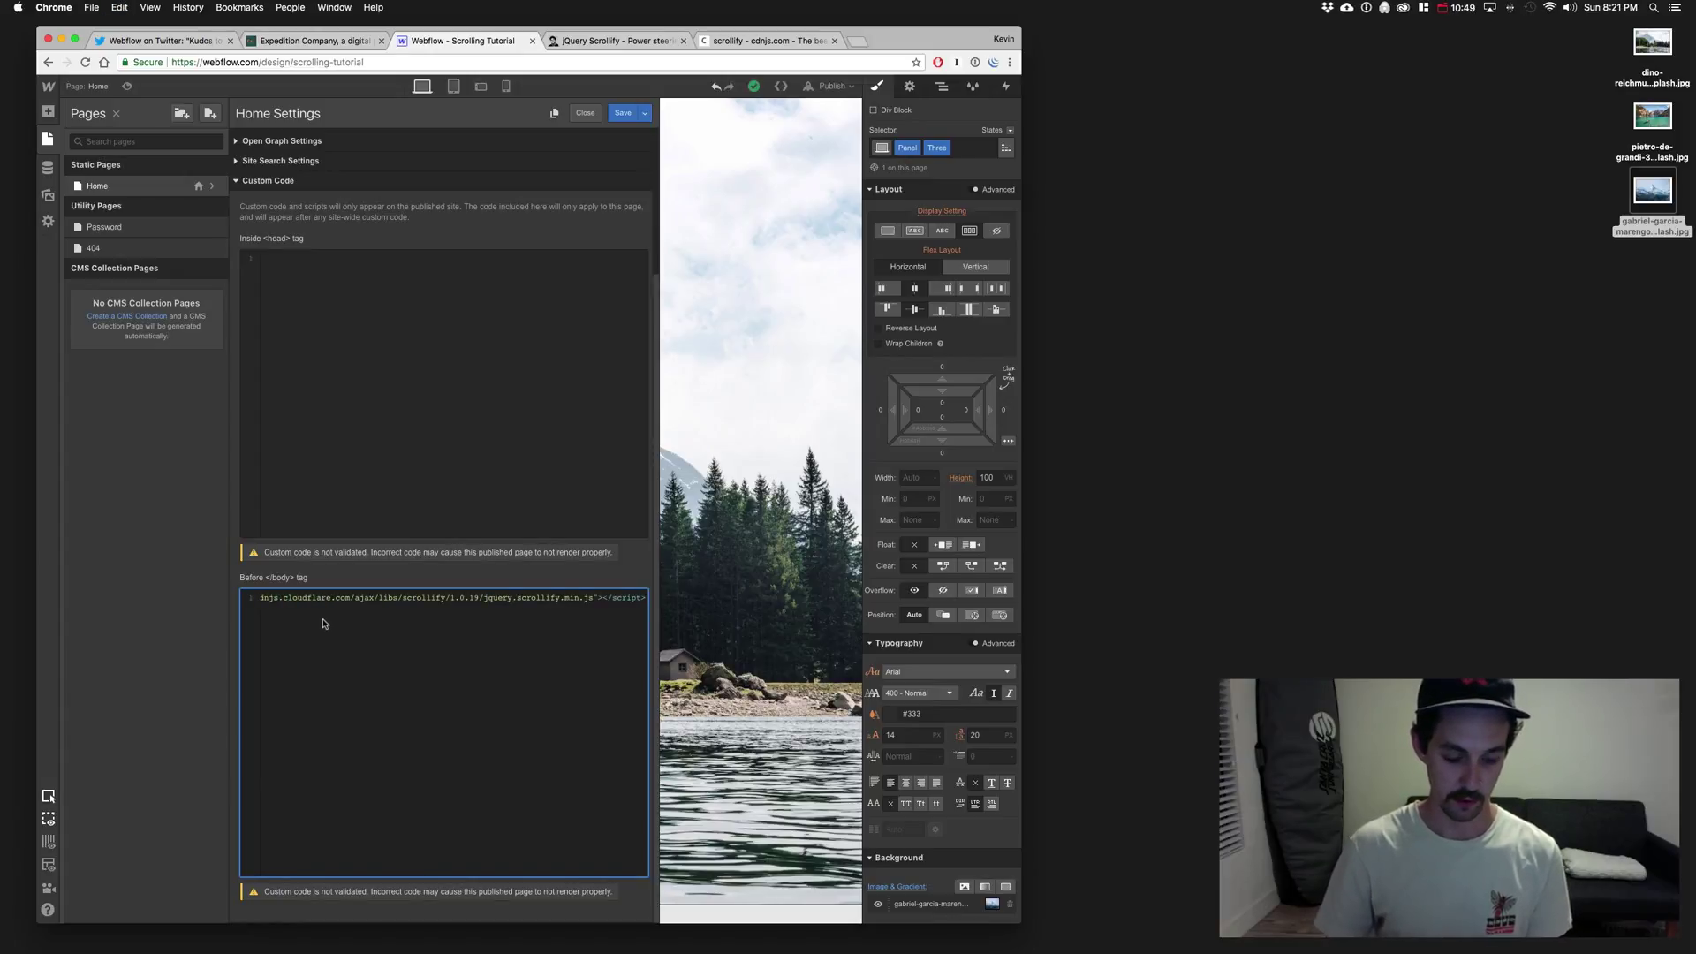
{"action": "key", "text": "Return"}
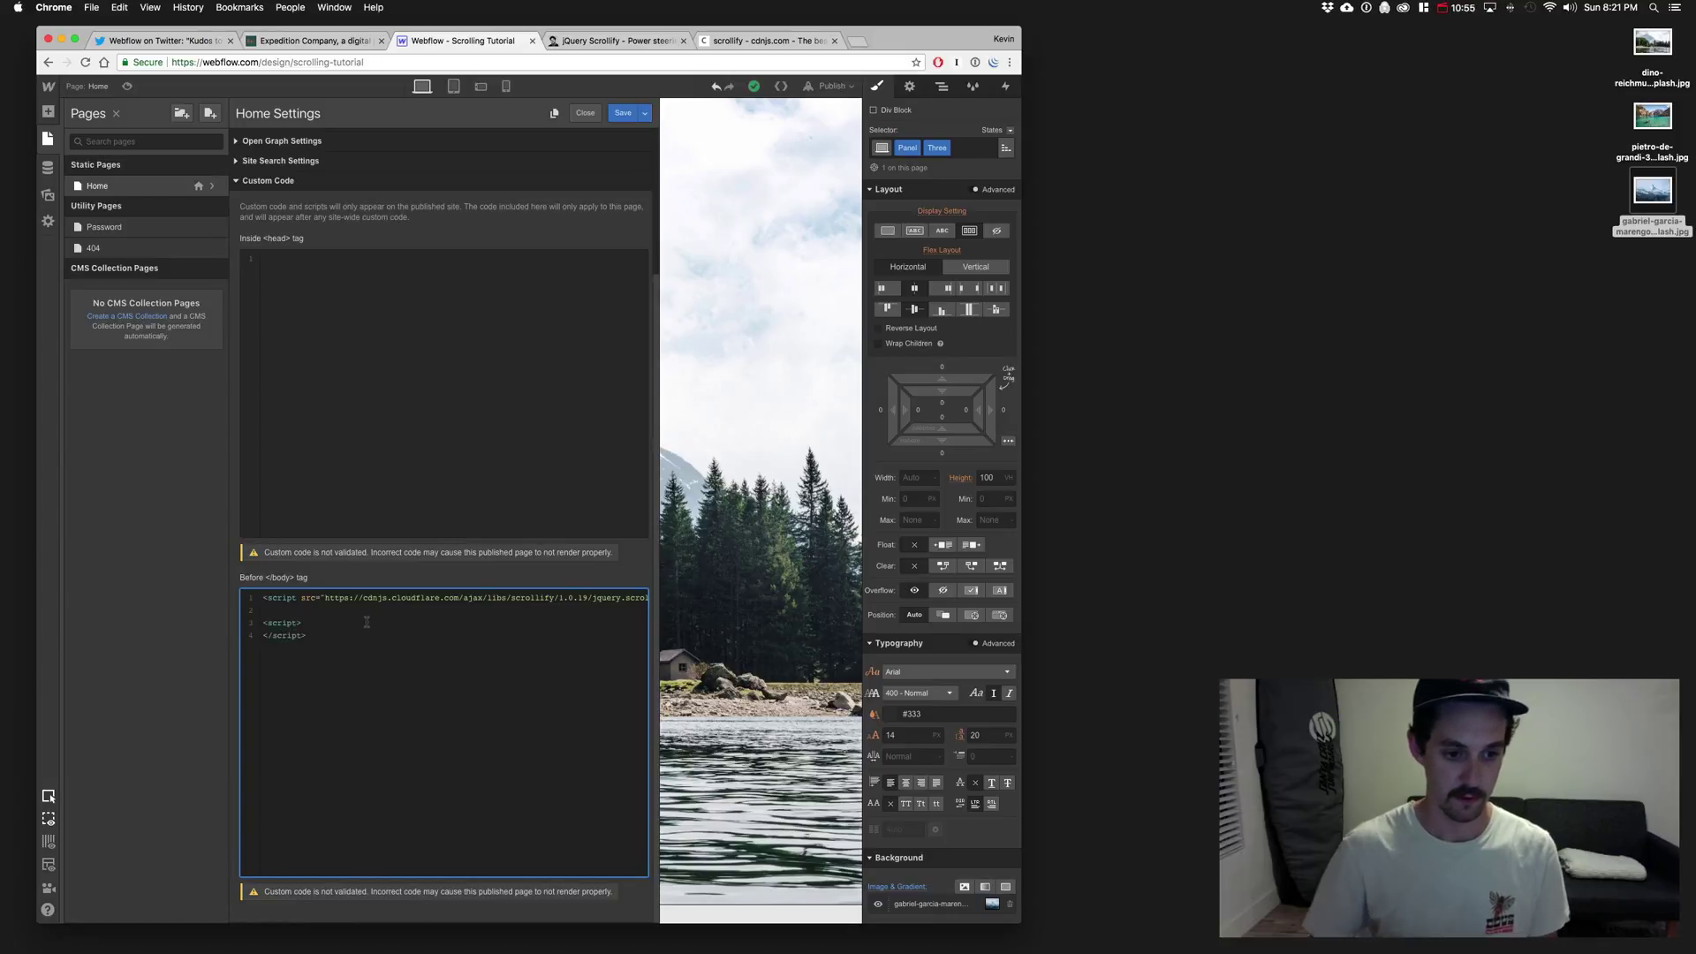
{"action": "key", "text": "Return"}
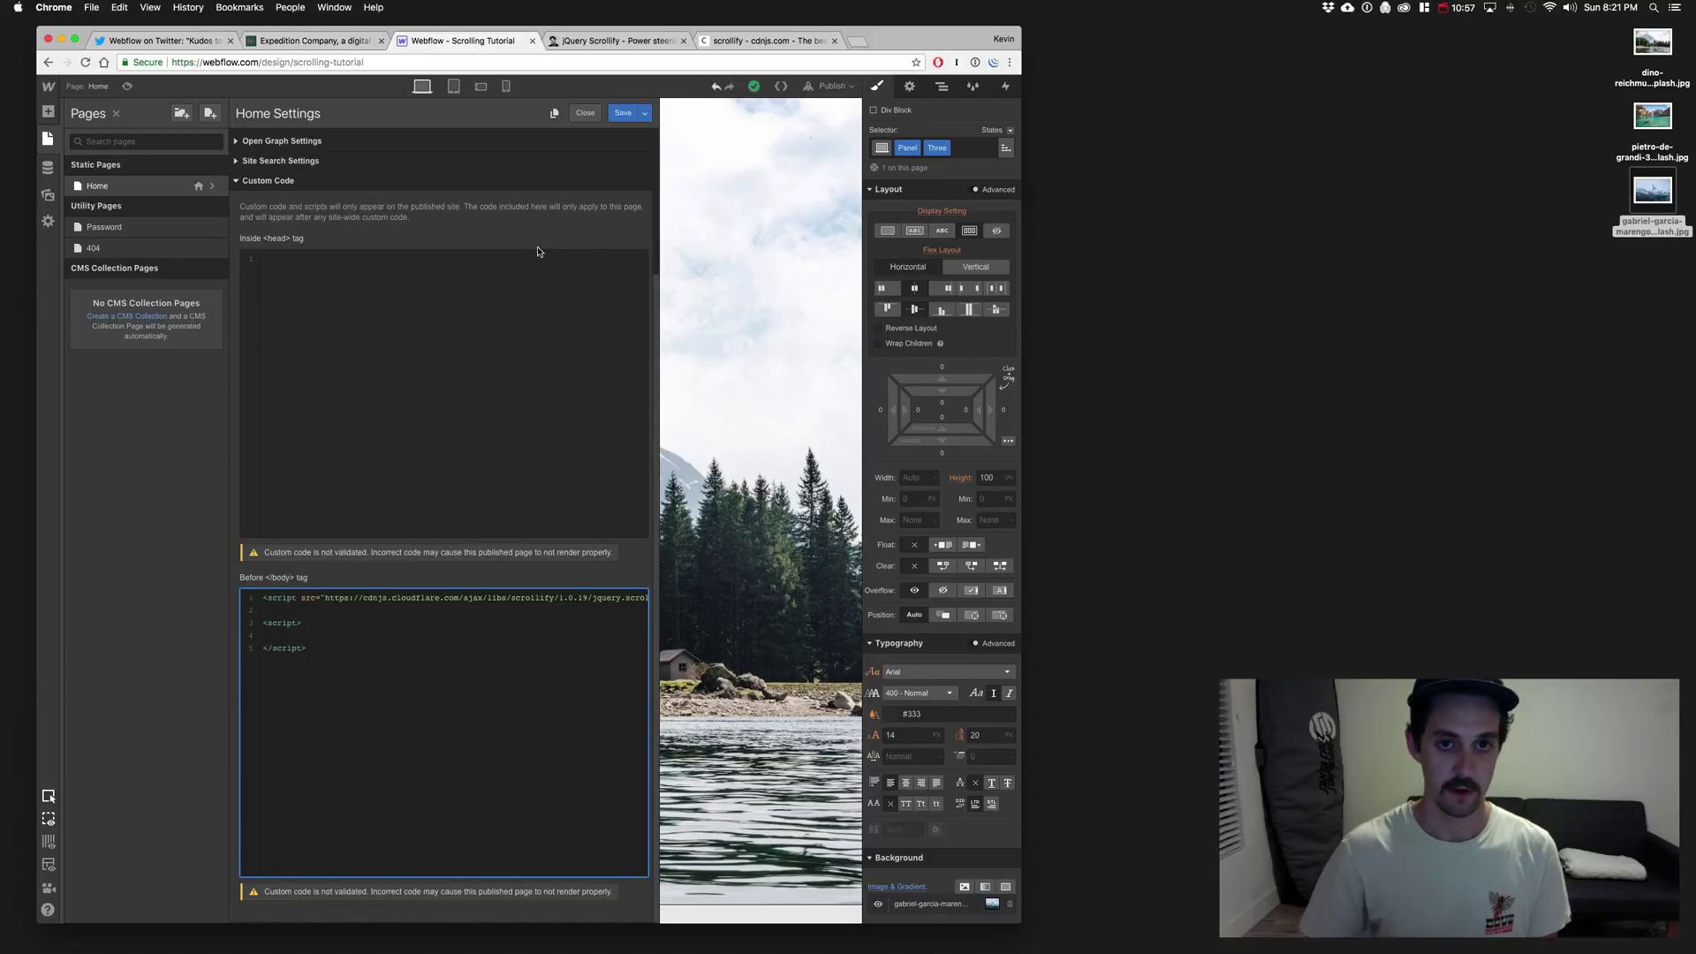
Step: Select the $(function(){ $.scrollify({ section: '.example-classname' }); }); block in Basic Setup
{"action": "left_click", "coordinate": [618, 40]}
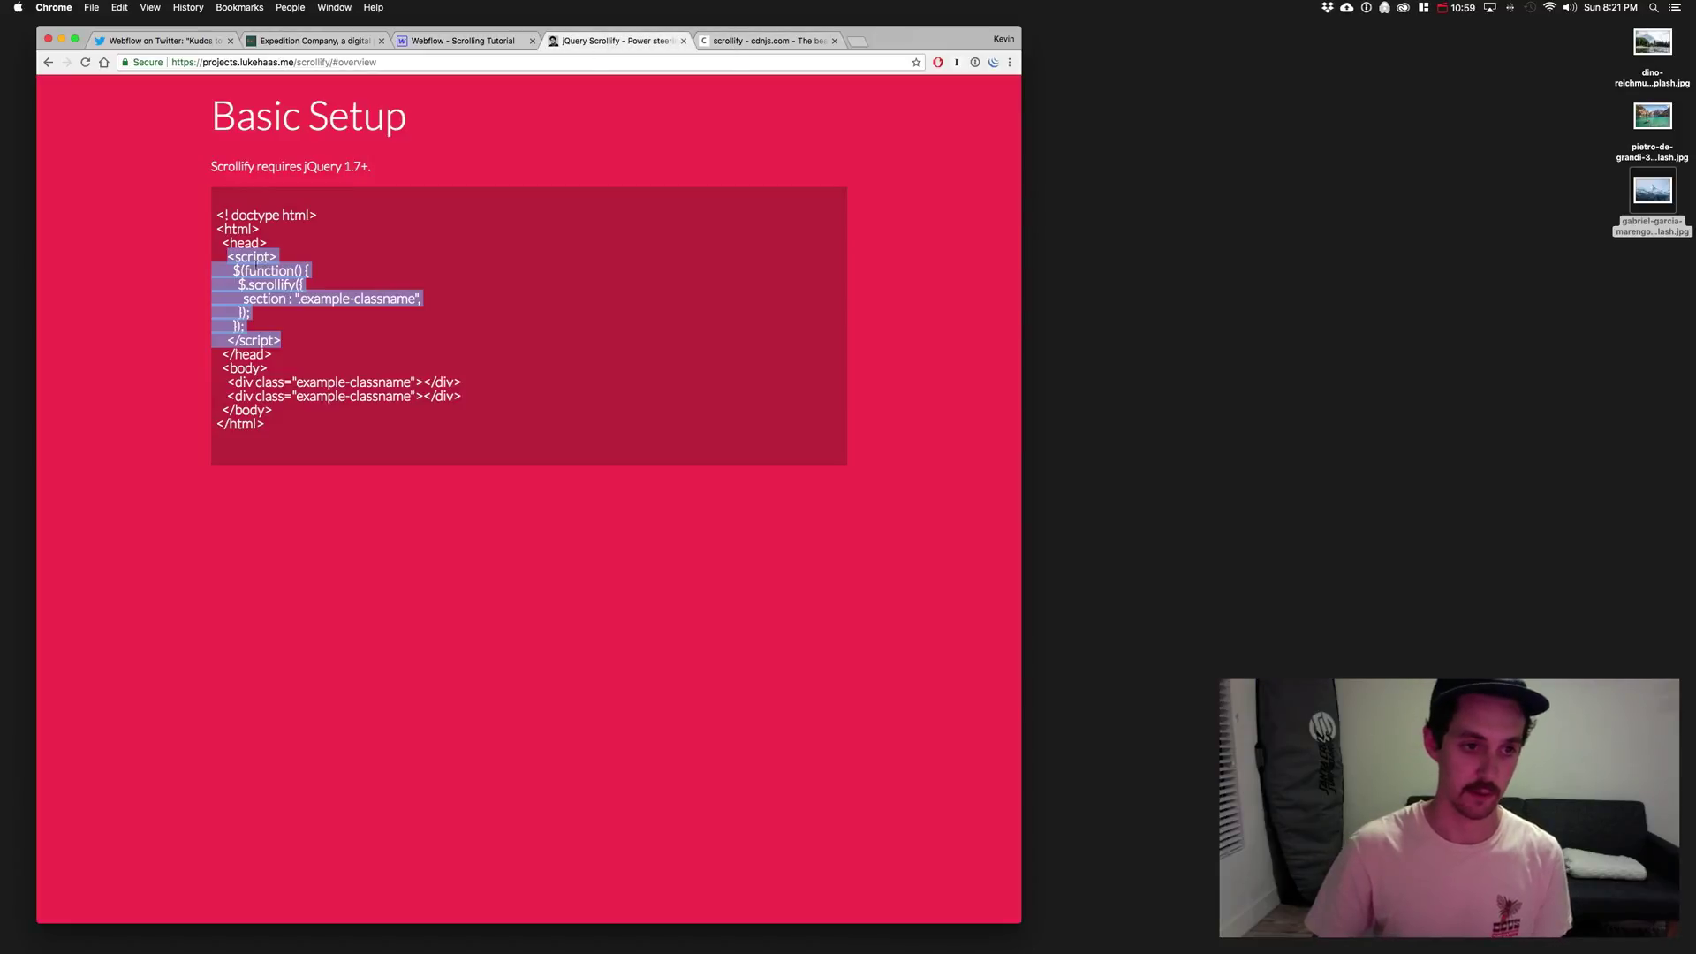
{"action": "left_click", "coordinate": [232, 270]}
{"action": "left_click_drag", "start_coordinate": [232, 270], "coordinate": [251, 315]}
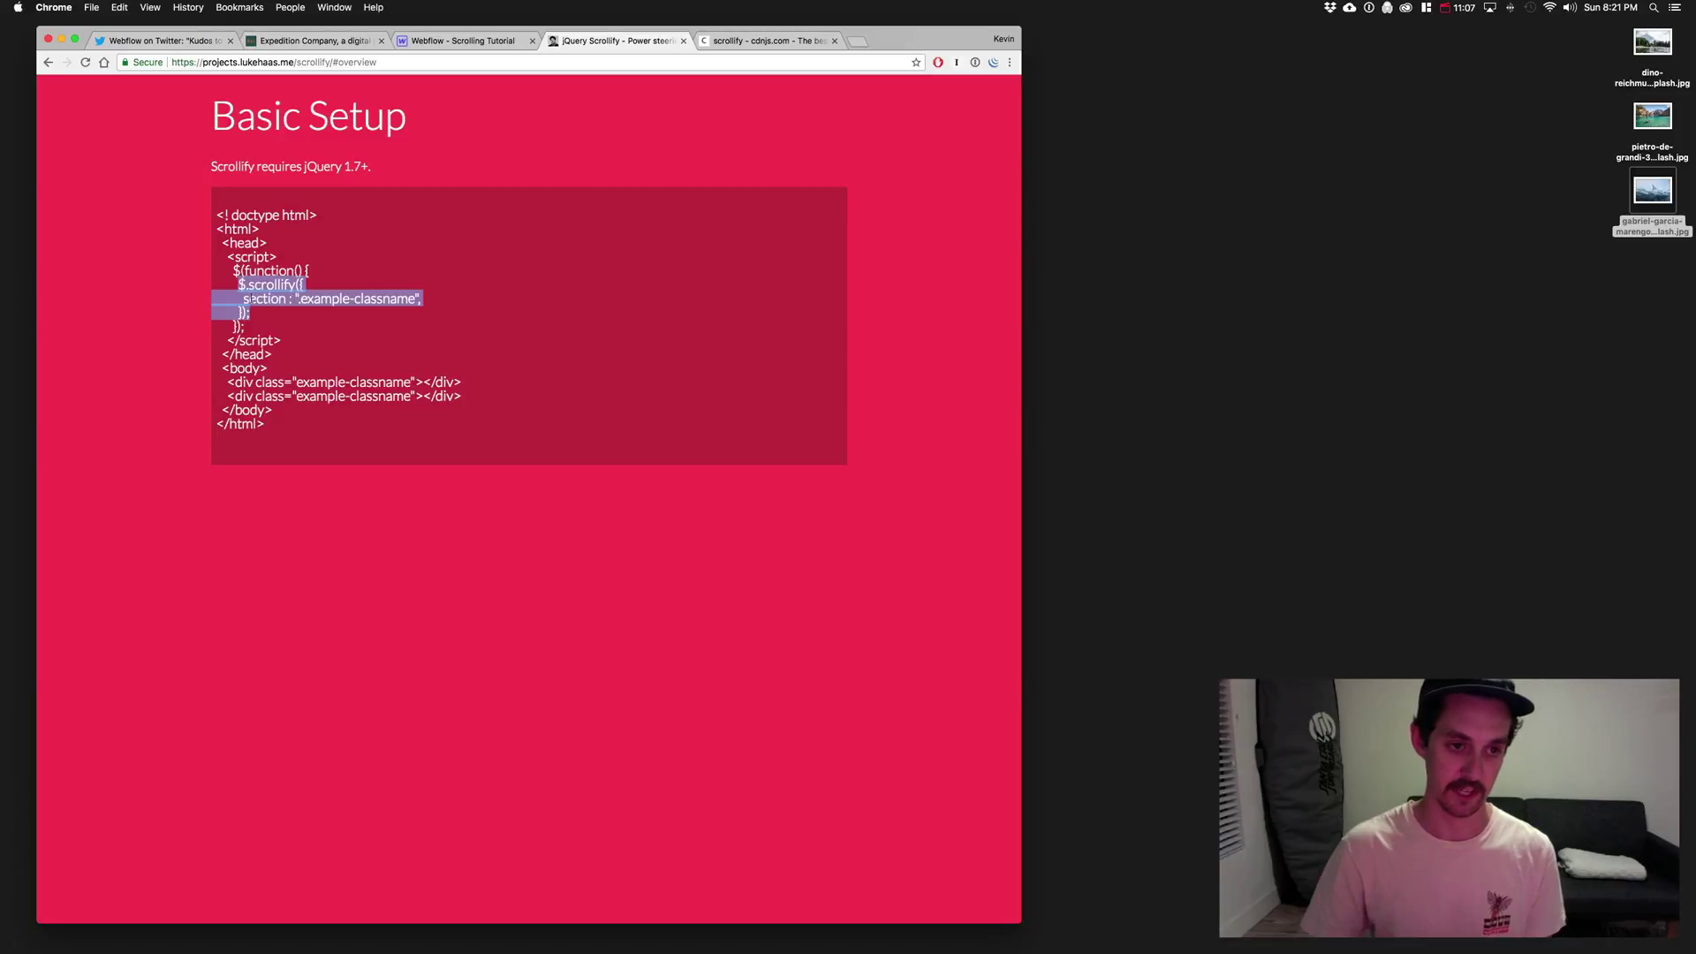
{"action": "left_click", "coordinate": [310, 302]}
{"action": "left_click_drag", "start_coordinate": [295, 298], "coordinate": [421, 300]}
{"action": "left_click_drag", "start_coordinate": [249, 332], "coordinate": [232, 270]}
{"action": "left_click_drag", "start_coordinate": [249, 331], "coordinate": [231, 270]}
{"action": "key", "text": "super+c"}
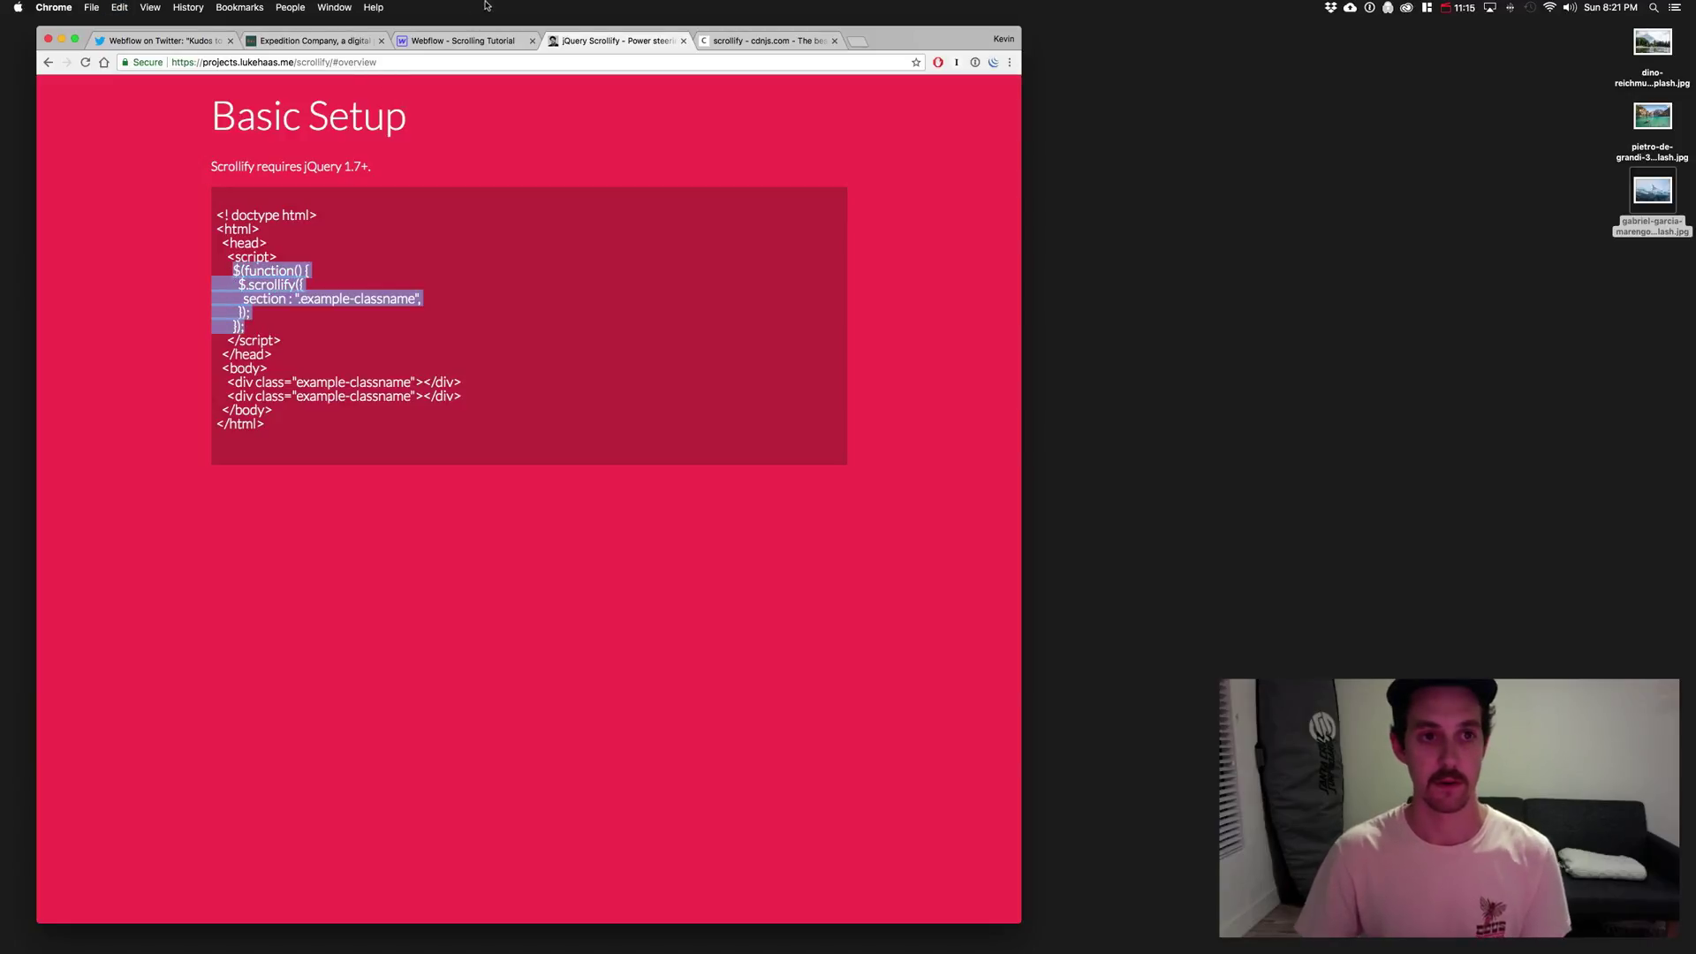
Step: Paste the Scrollify initialisation into the before-body code, target class panel, and save
{"action": "left_click", "coordinate": [434, 43]}
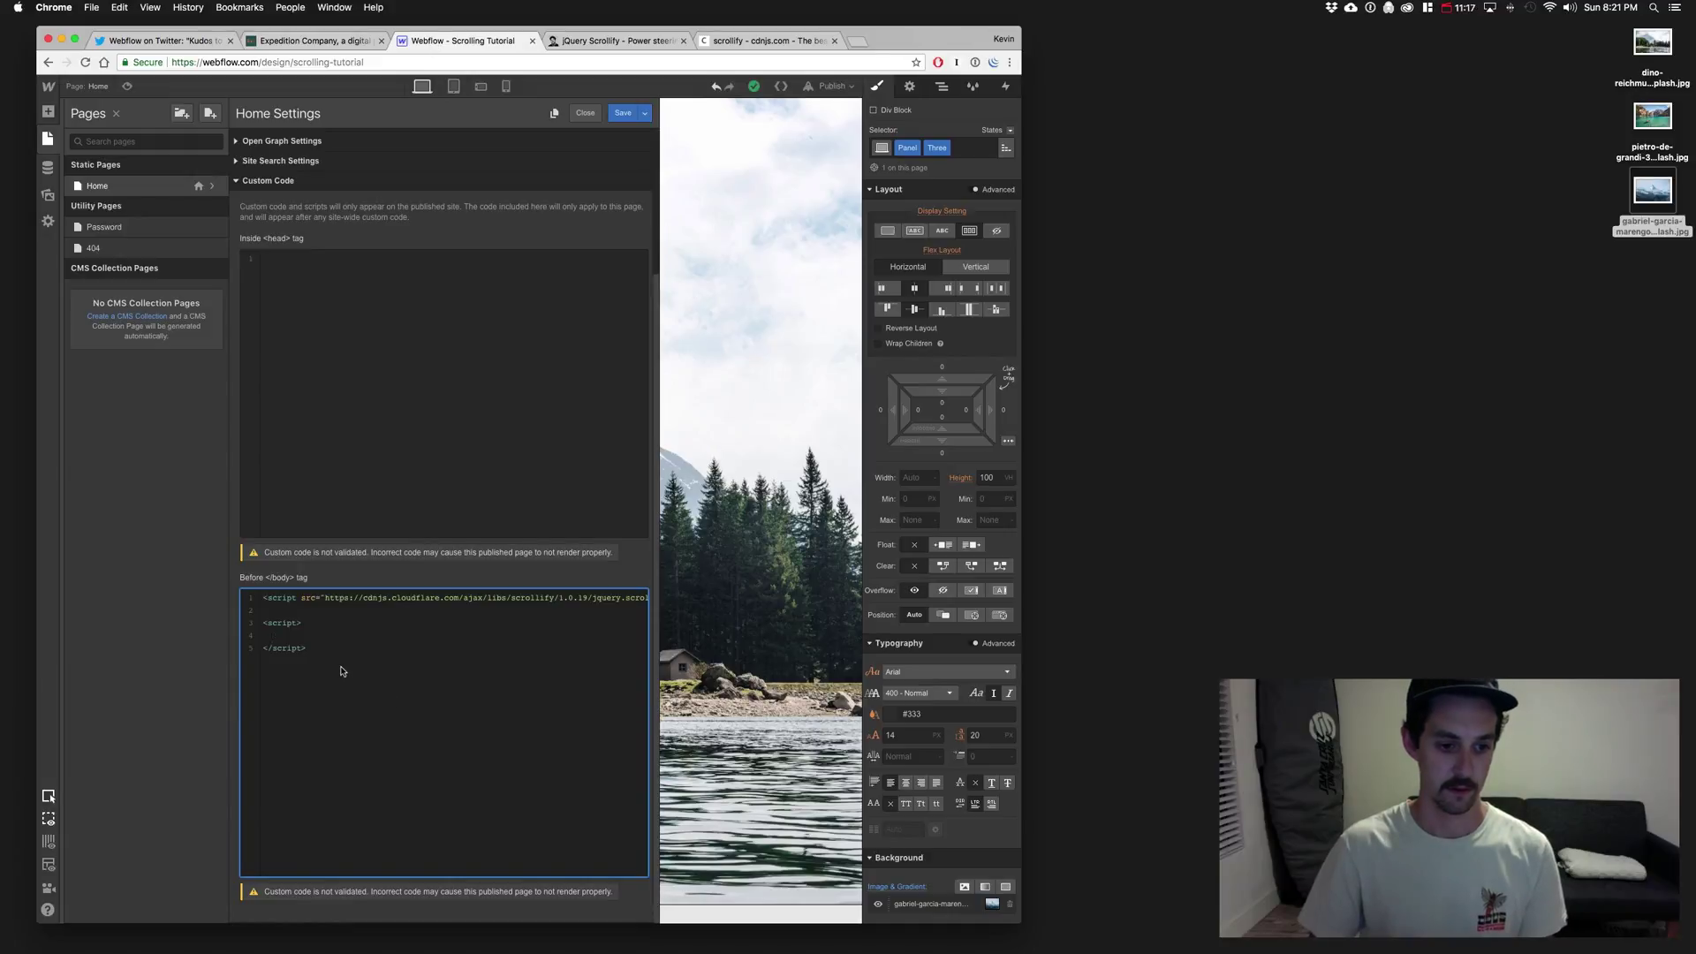
{"action": "key", "text": "super+v"}
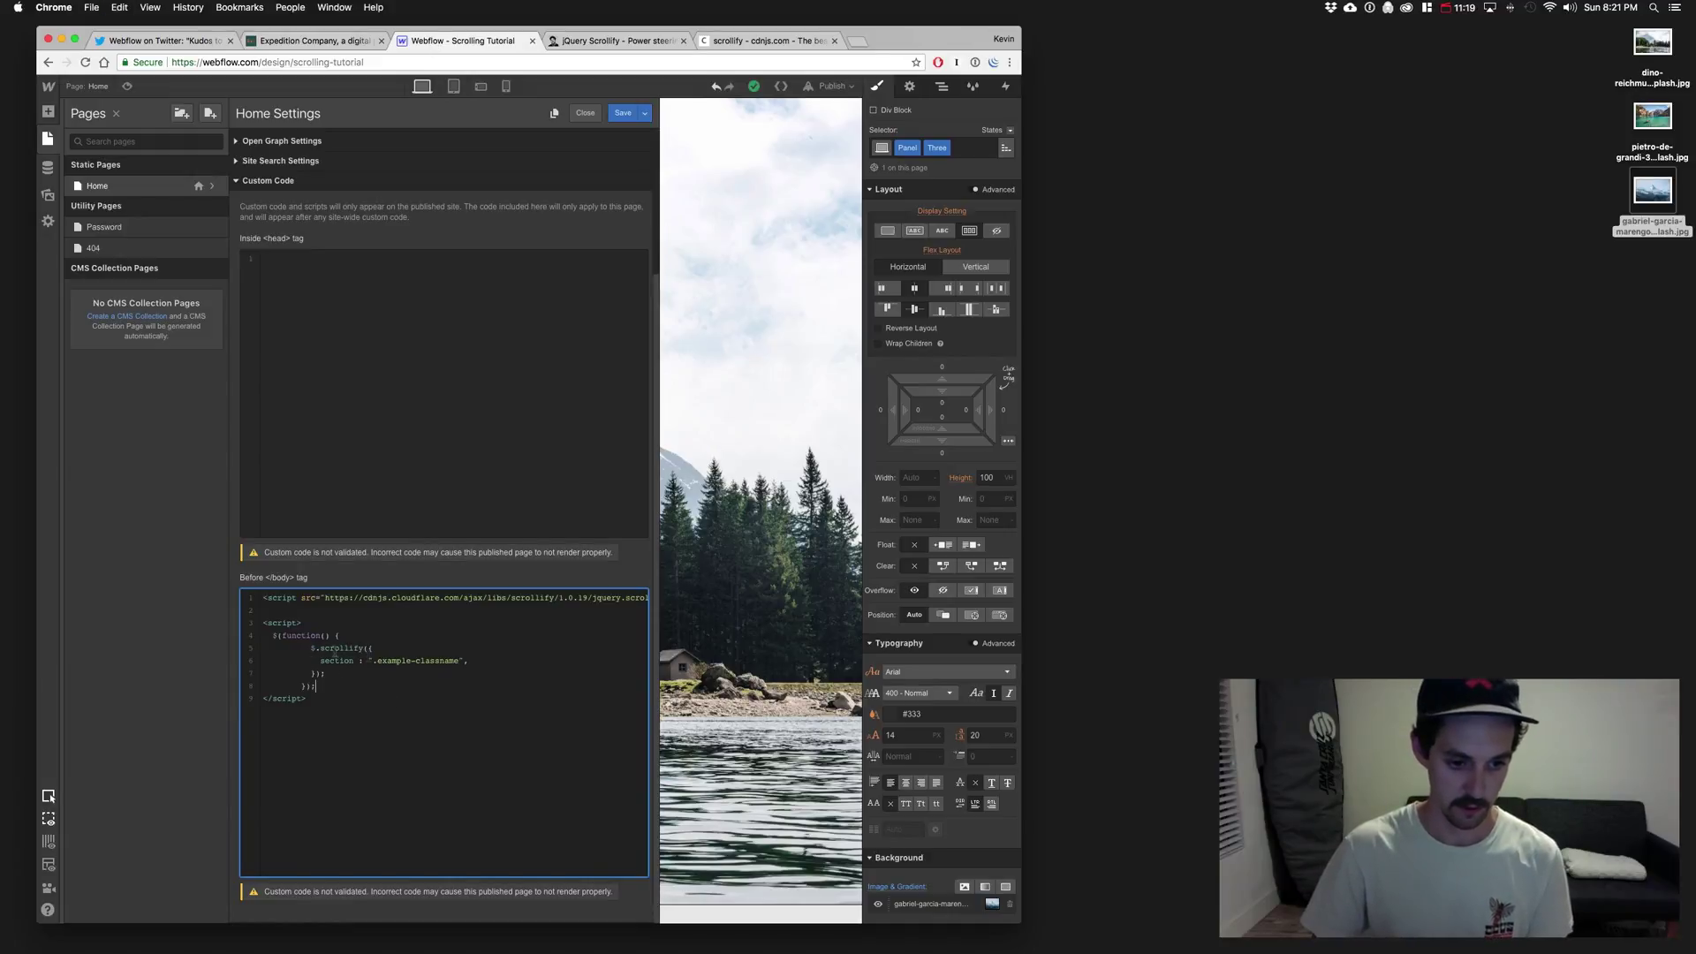
{"action": "left_click_drag", "start_coordinate": [377, 661], "coordinate": [460, 661]}
{"action": "type", "text": "pane"}
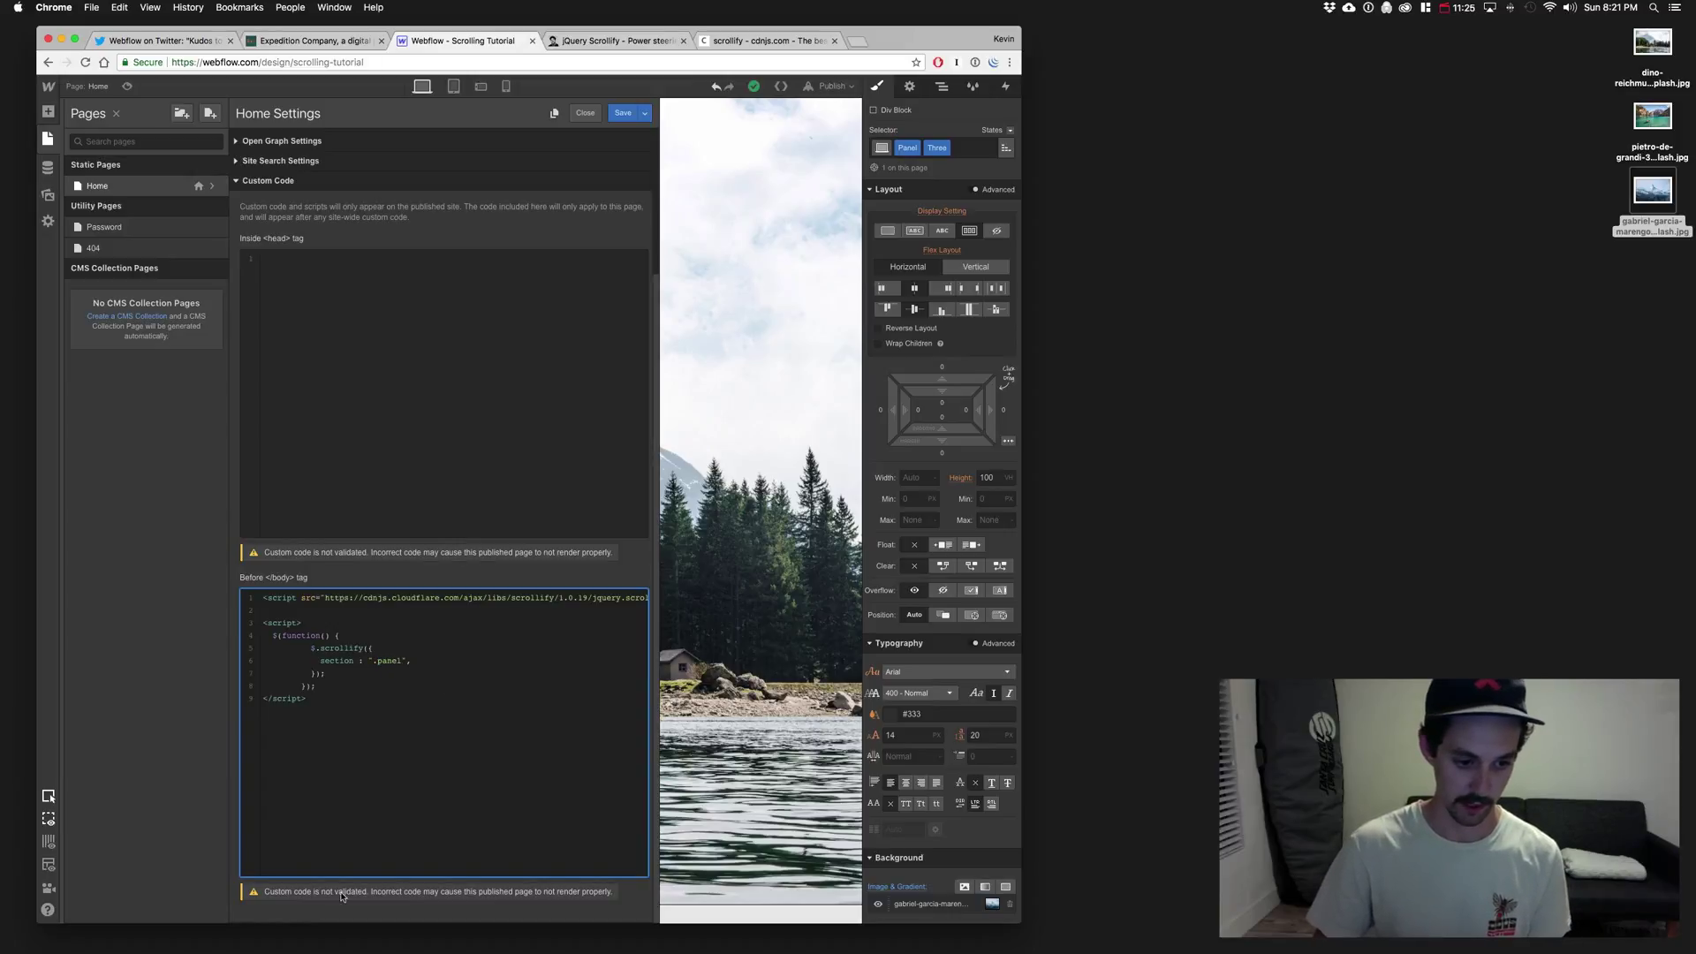
{"action": "left_click", "coordinate": [623, 114]}
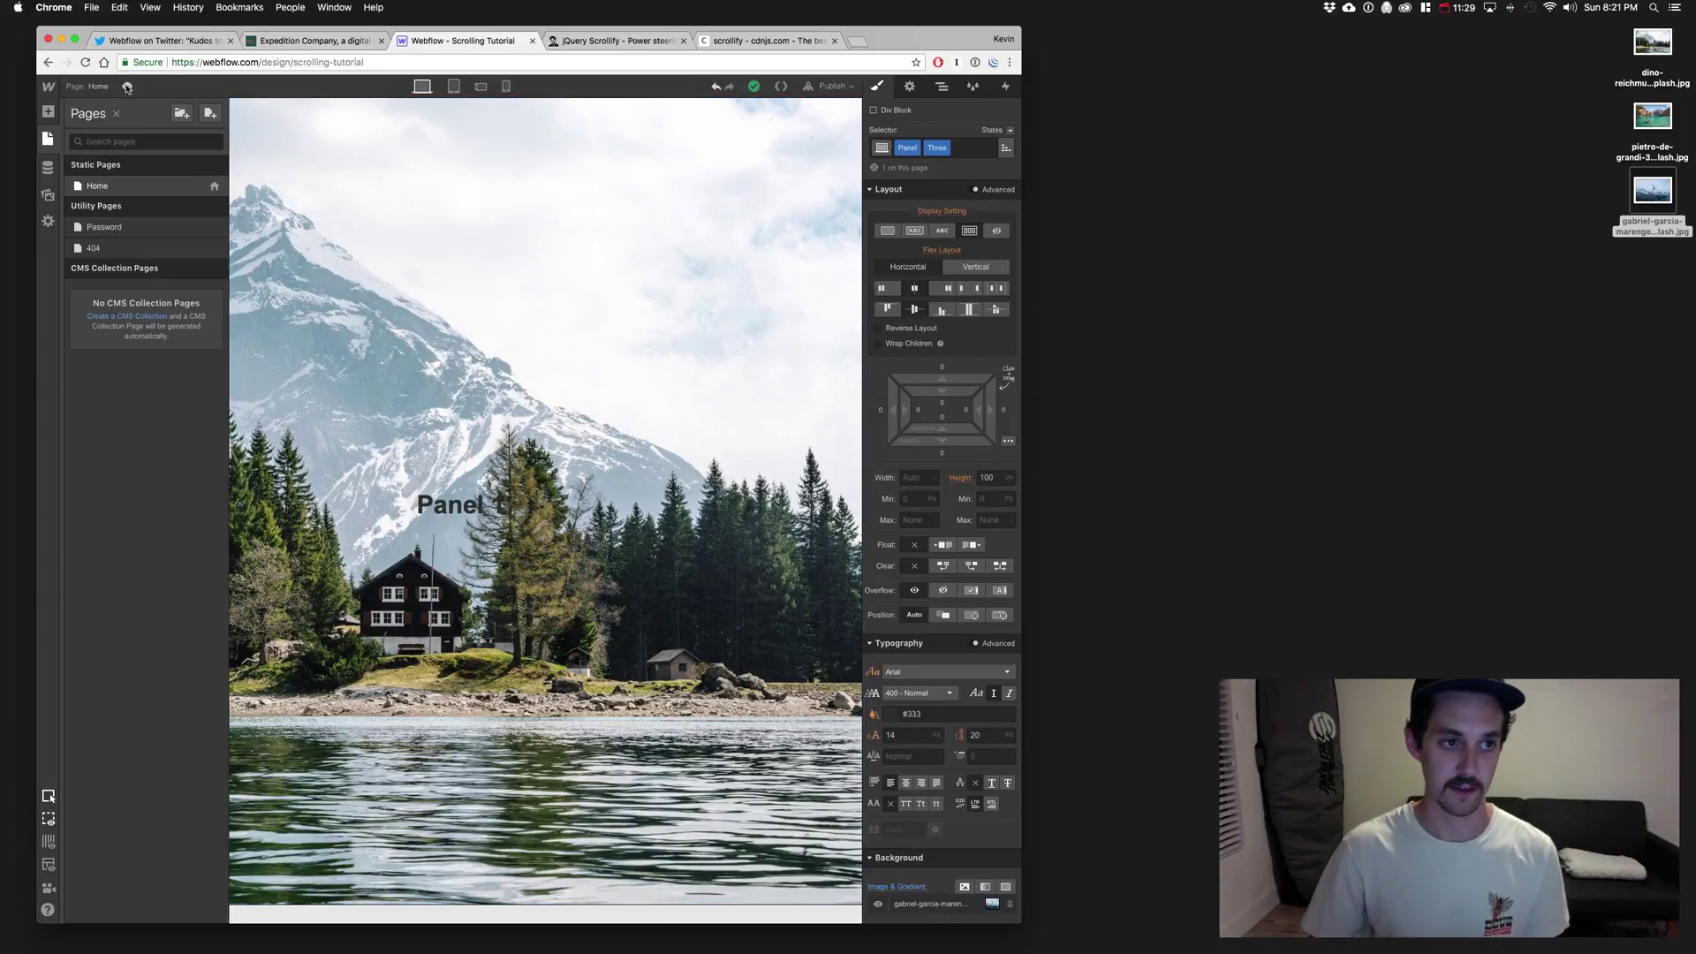
Step: Preview the page's scrolling in the designer, then publish to the selected domain
{"action": "left_click", "coordinate": [127, 85]}
{"action": "scroll", "coordinate": [481, 272], "scroll_direction": "down", "scroll_amount": 3}
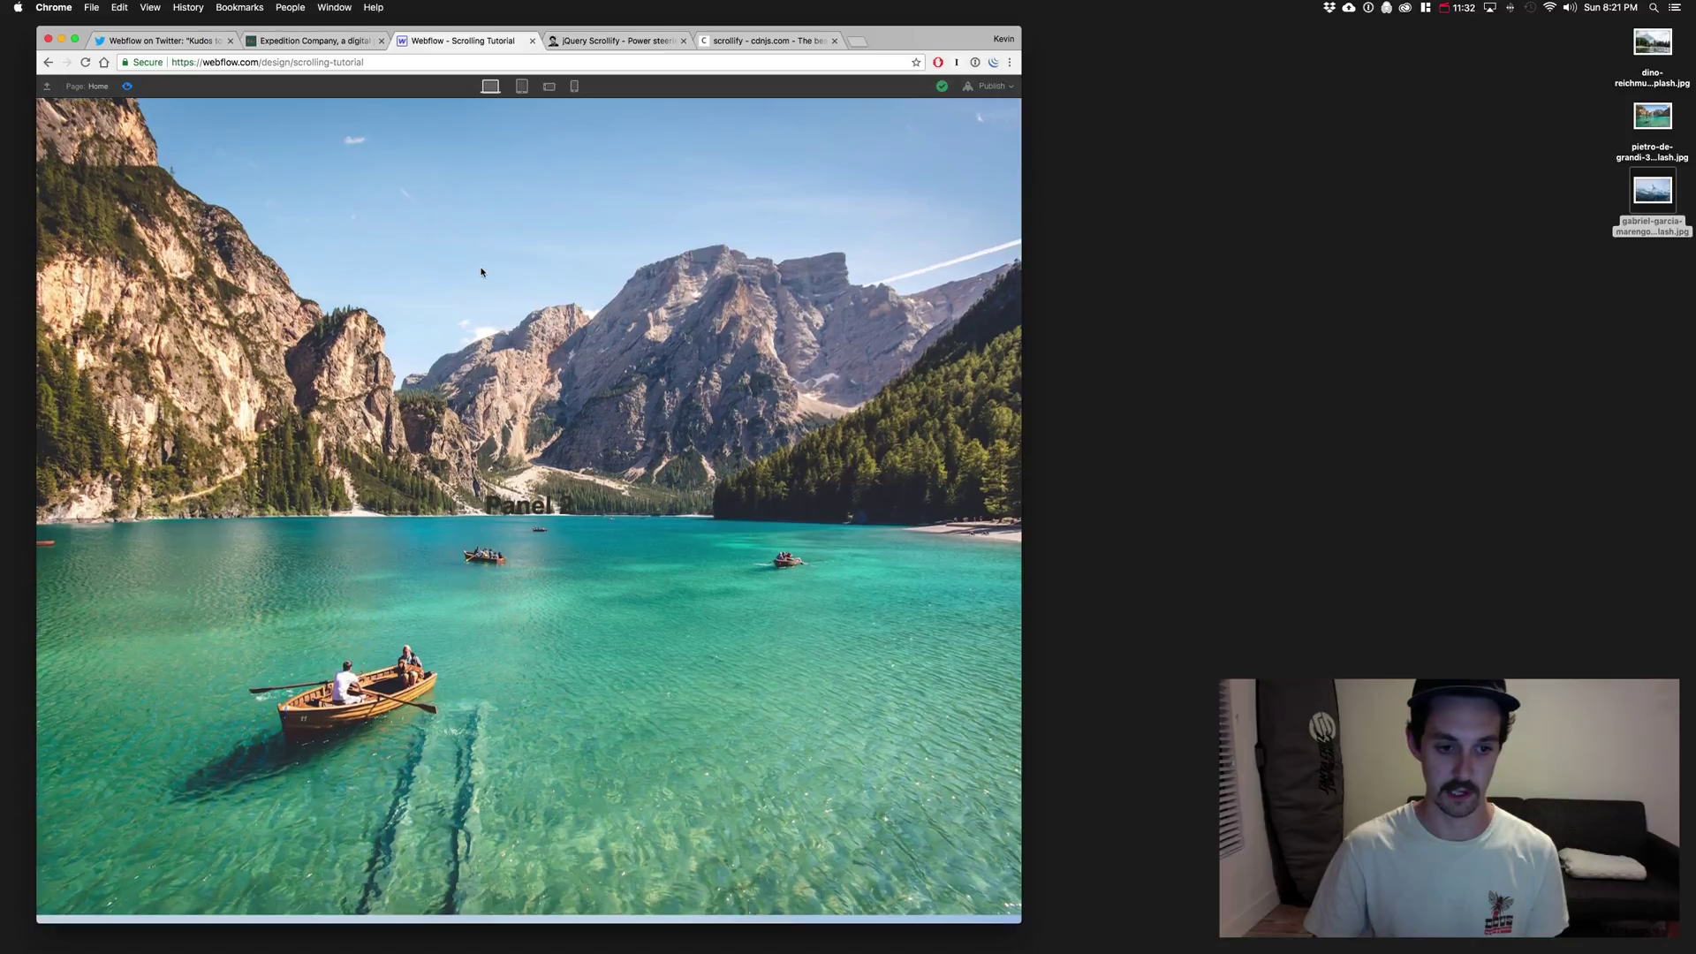
{"action": "scroll", "coordinate": [481, 272], "scroll_direction": "up", "scroll_amount": 3}
{"action": "left_click", "coordinate": [127, 85]}
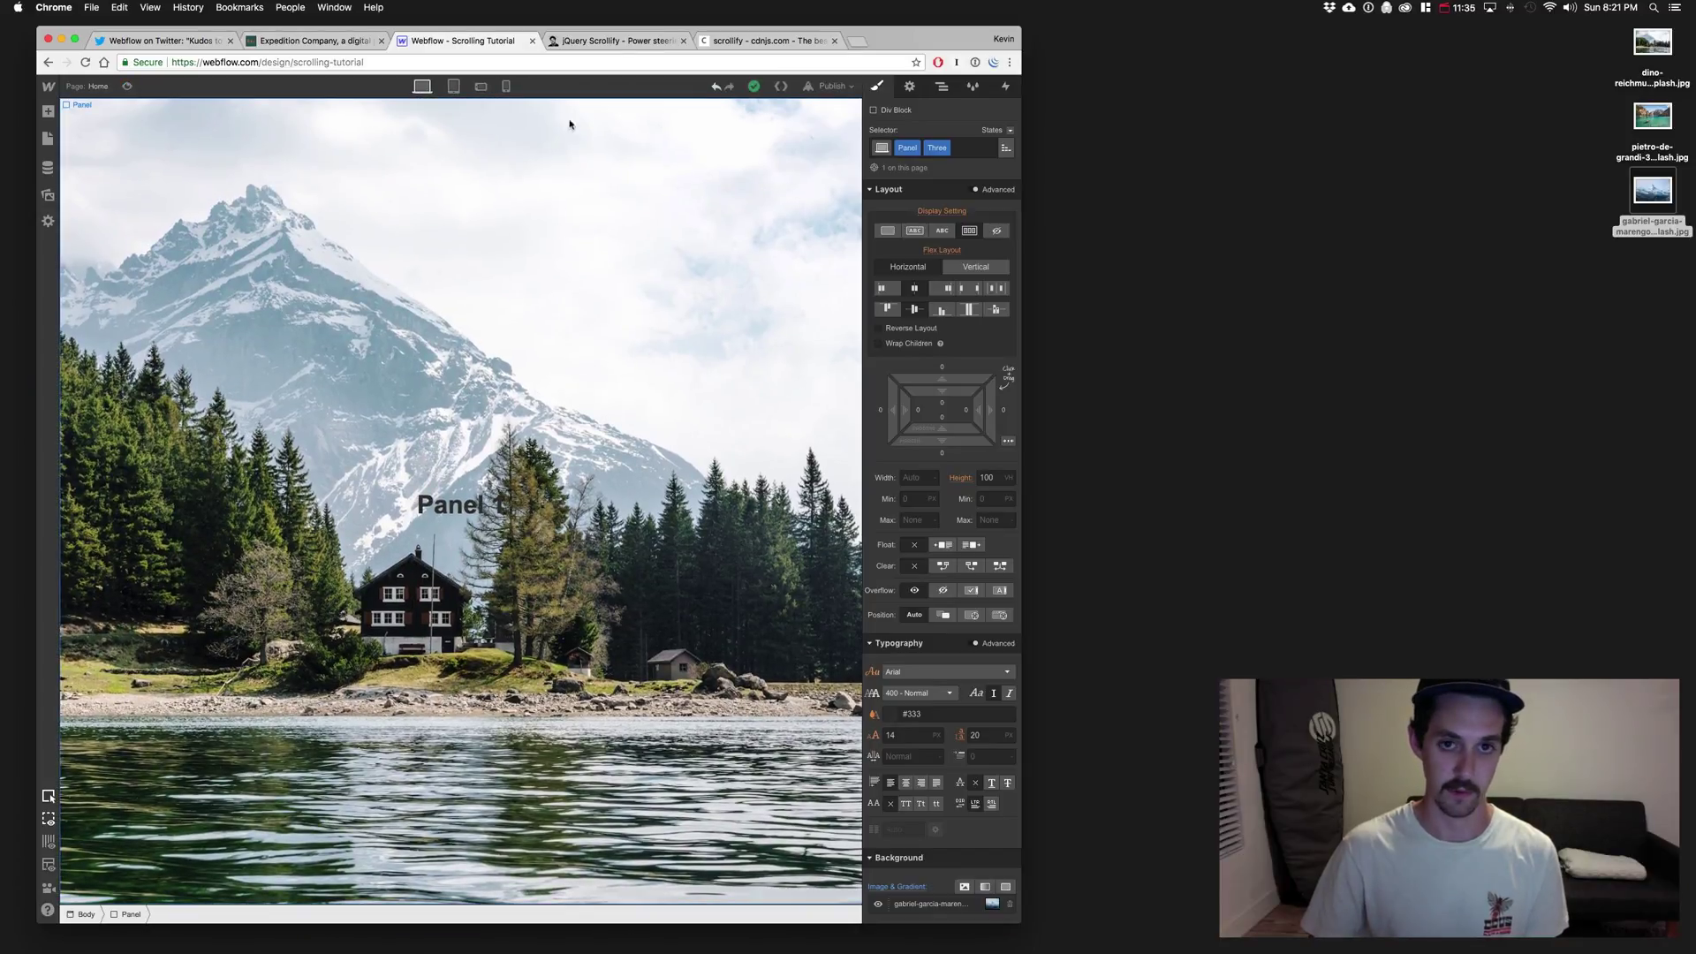
{"action": "left_click", "coordinate": [831, 88]}
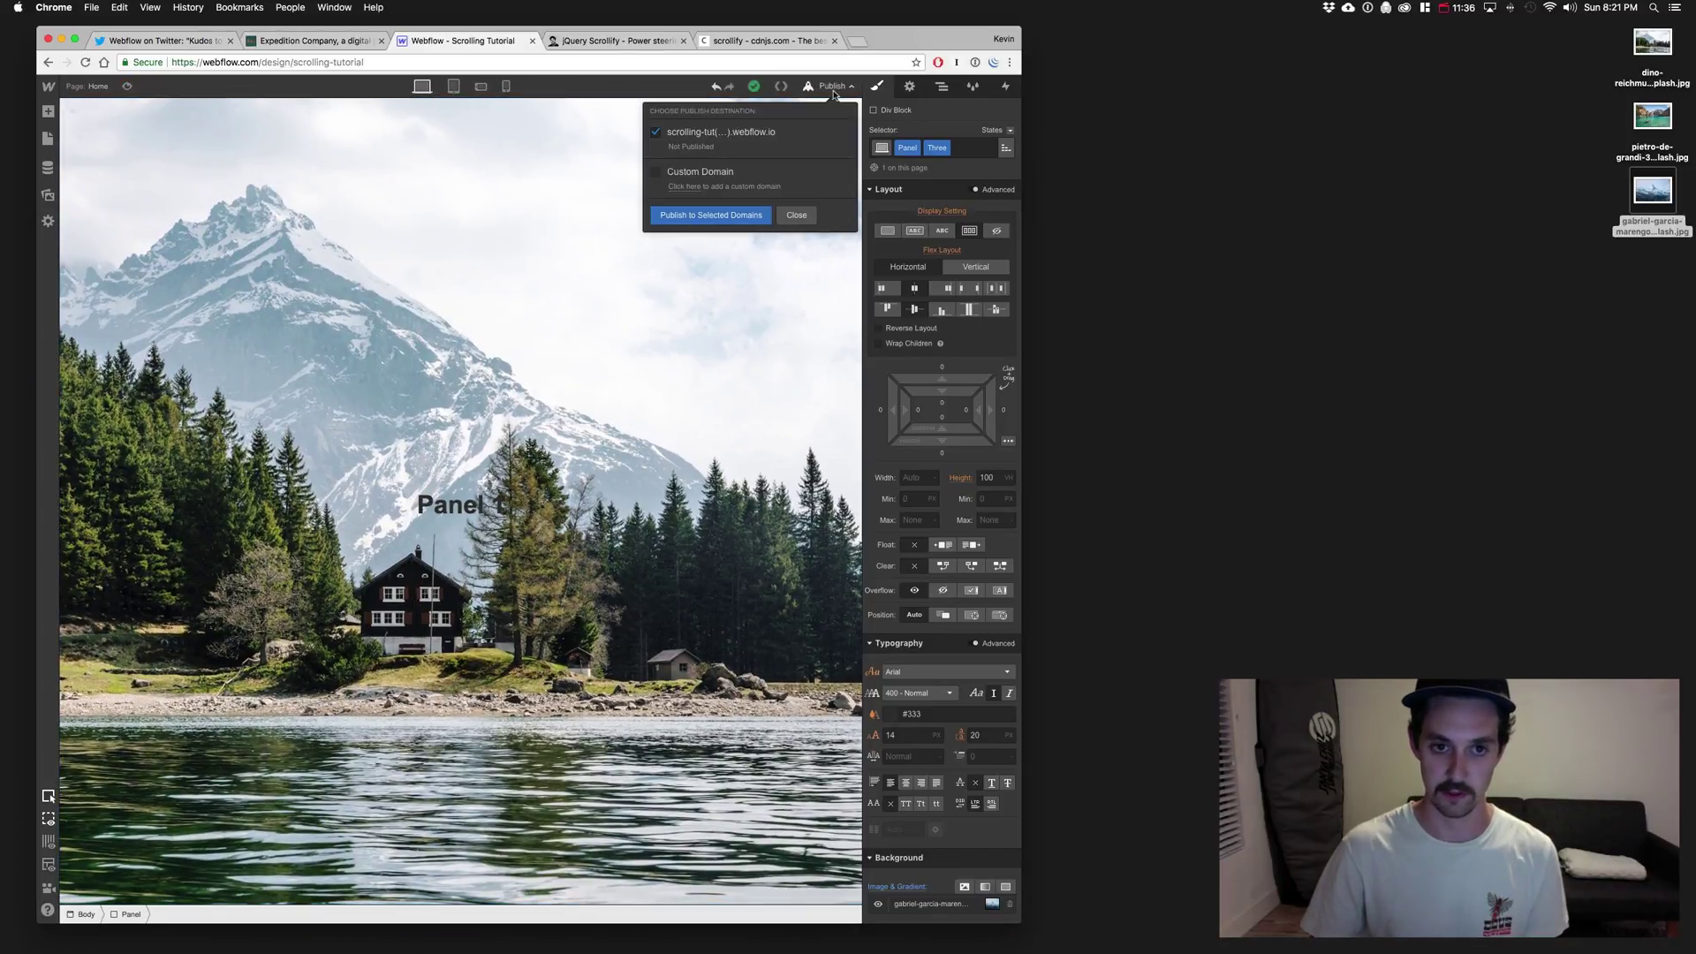
{"action": "left_click", "coordinate": [714, 215]}
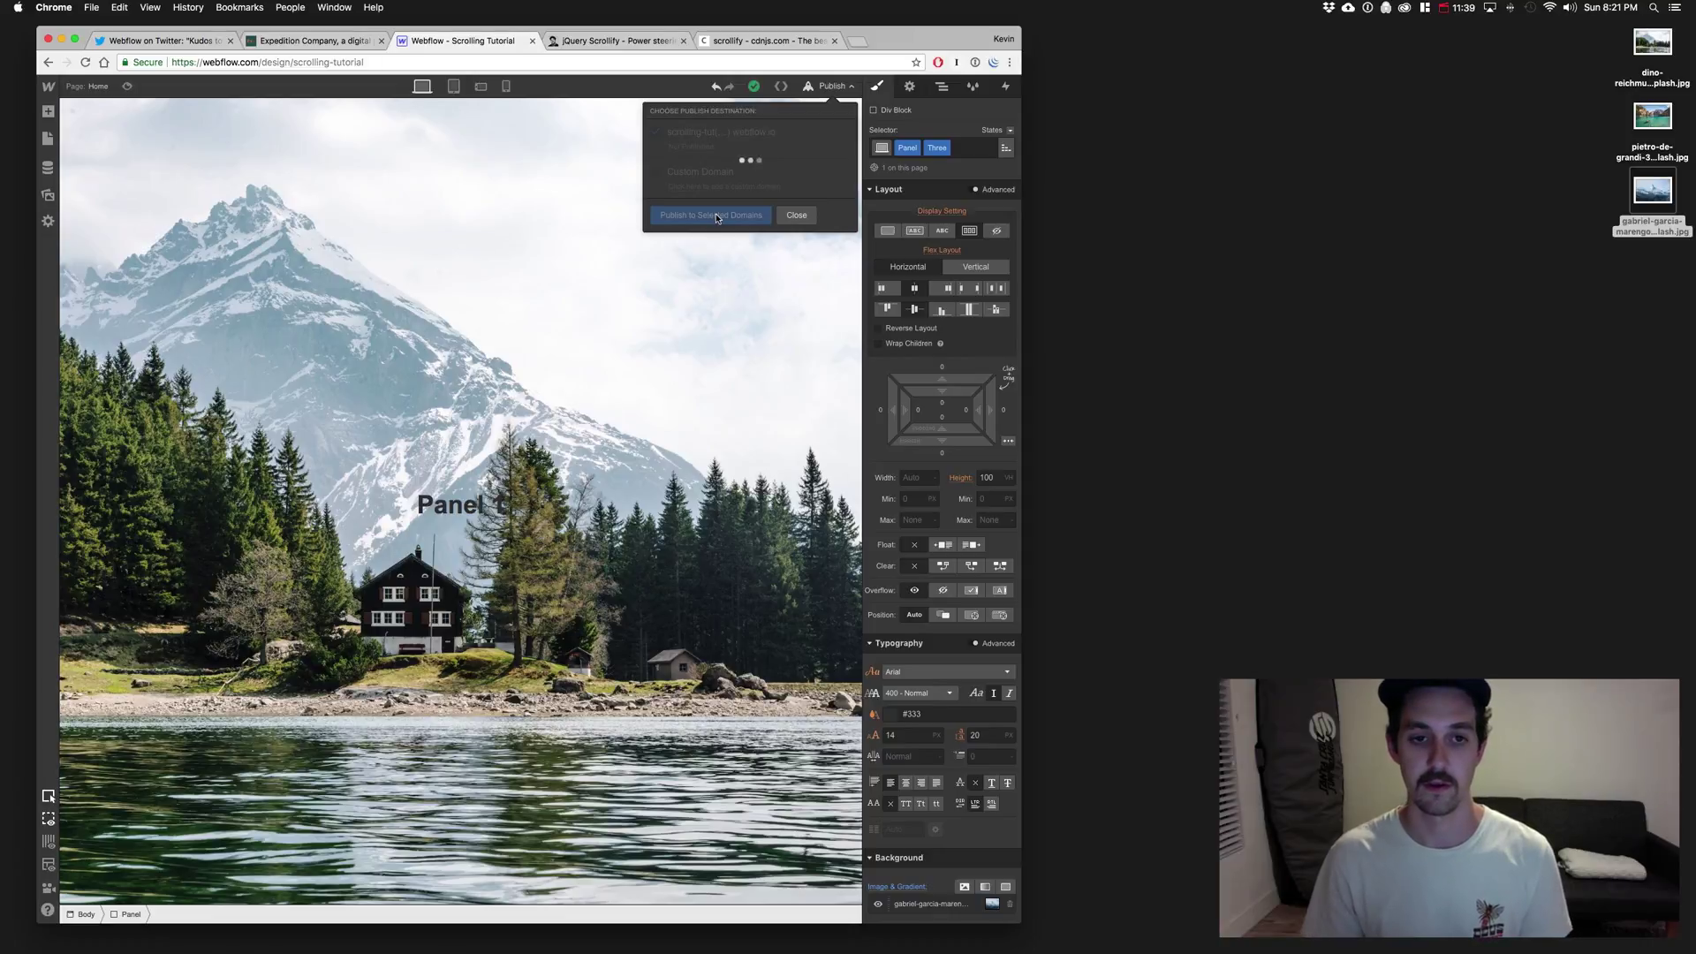
Step: Open scrolling-tutorial.webflow.io and scroll down through Panels 1–3 and back up
{"action": "left_click", "coordinate": [783, 136]}
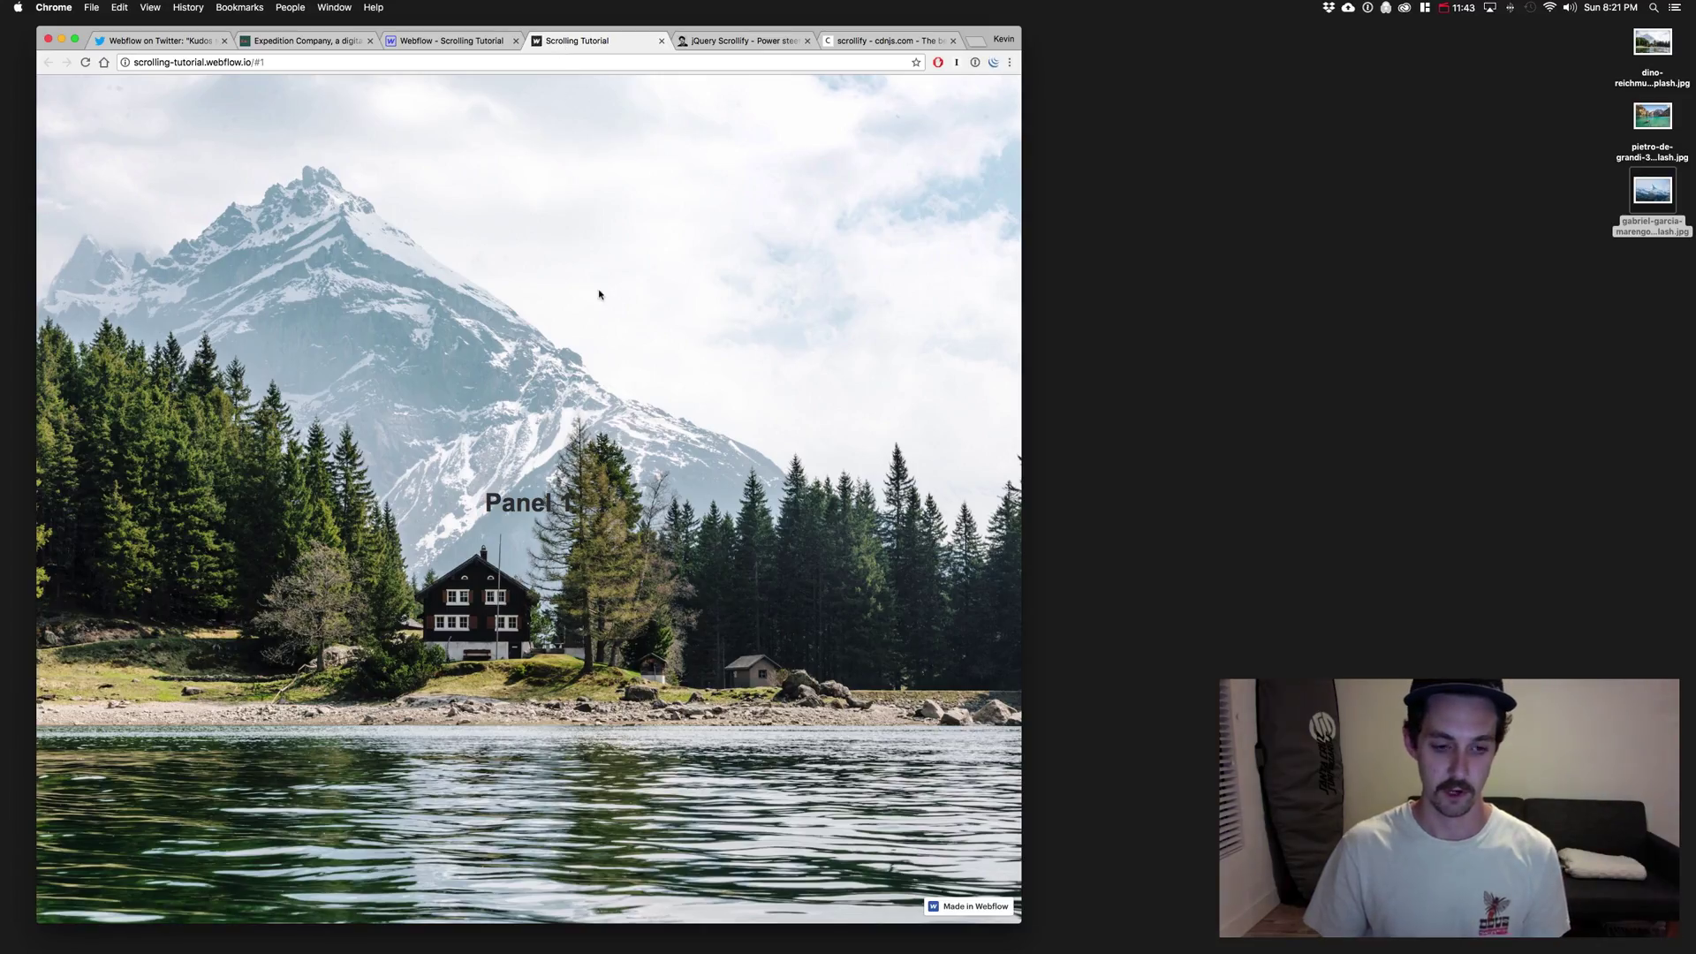
{"action": "scroll", "coordinate": [598, 294], "scroll_direction": "down", "scroll_amount": 2}
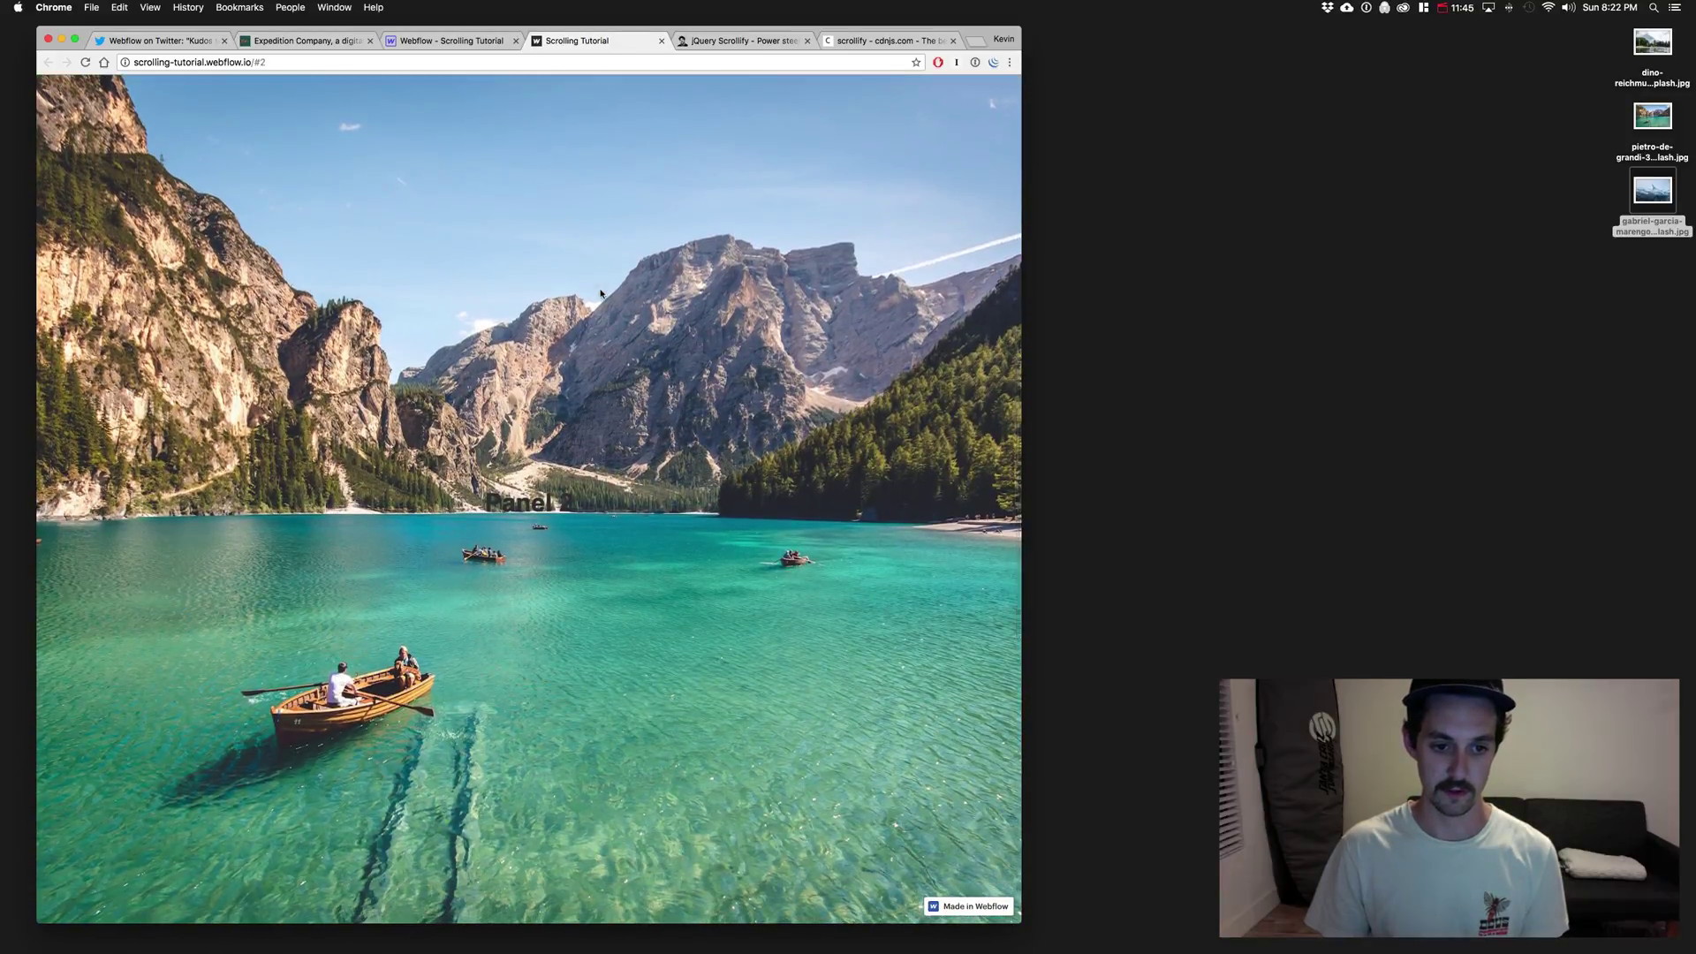
{"action": "scroll", "coordinate": [600, 294], "scroll_direction": "down", "scroll_amount": 2}
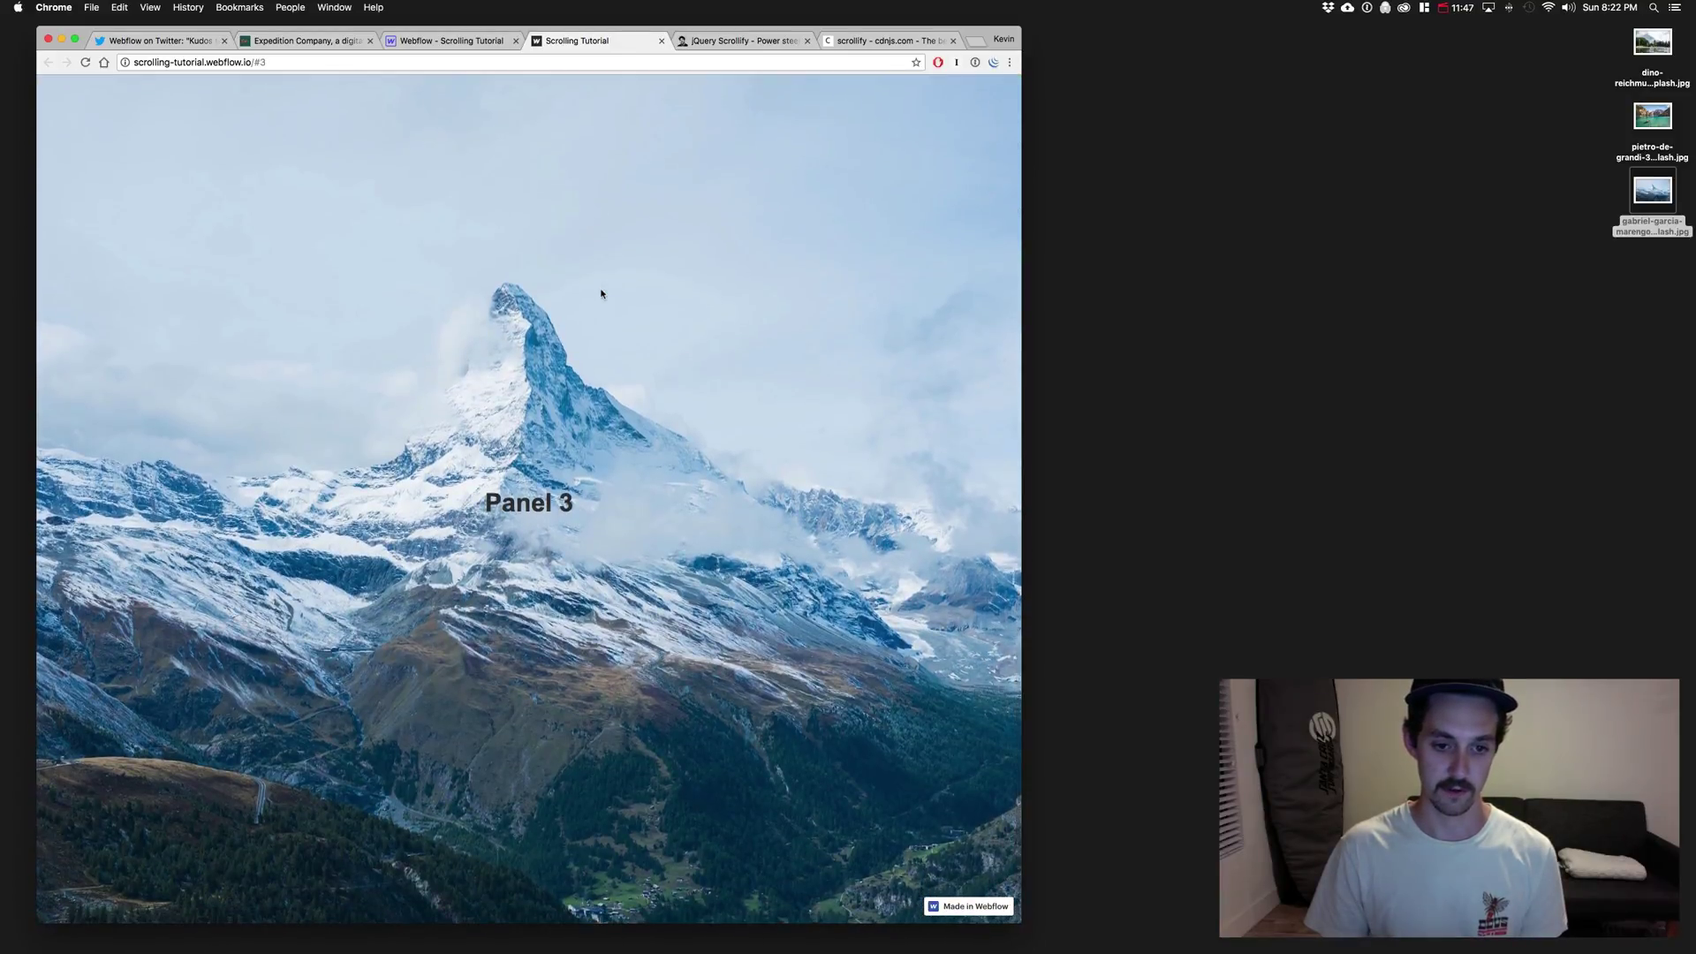
{"action": "scroll", "coordinate": [600, 294], "scroll_direction": "up", "scroll_amount": 2}
{"action": "scroll", "coordinate": [600, 294], "scroll_direction": "up", "scroll_amount": 2}
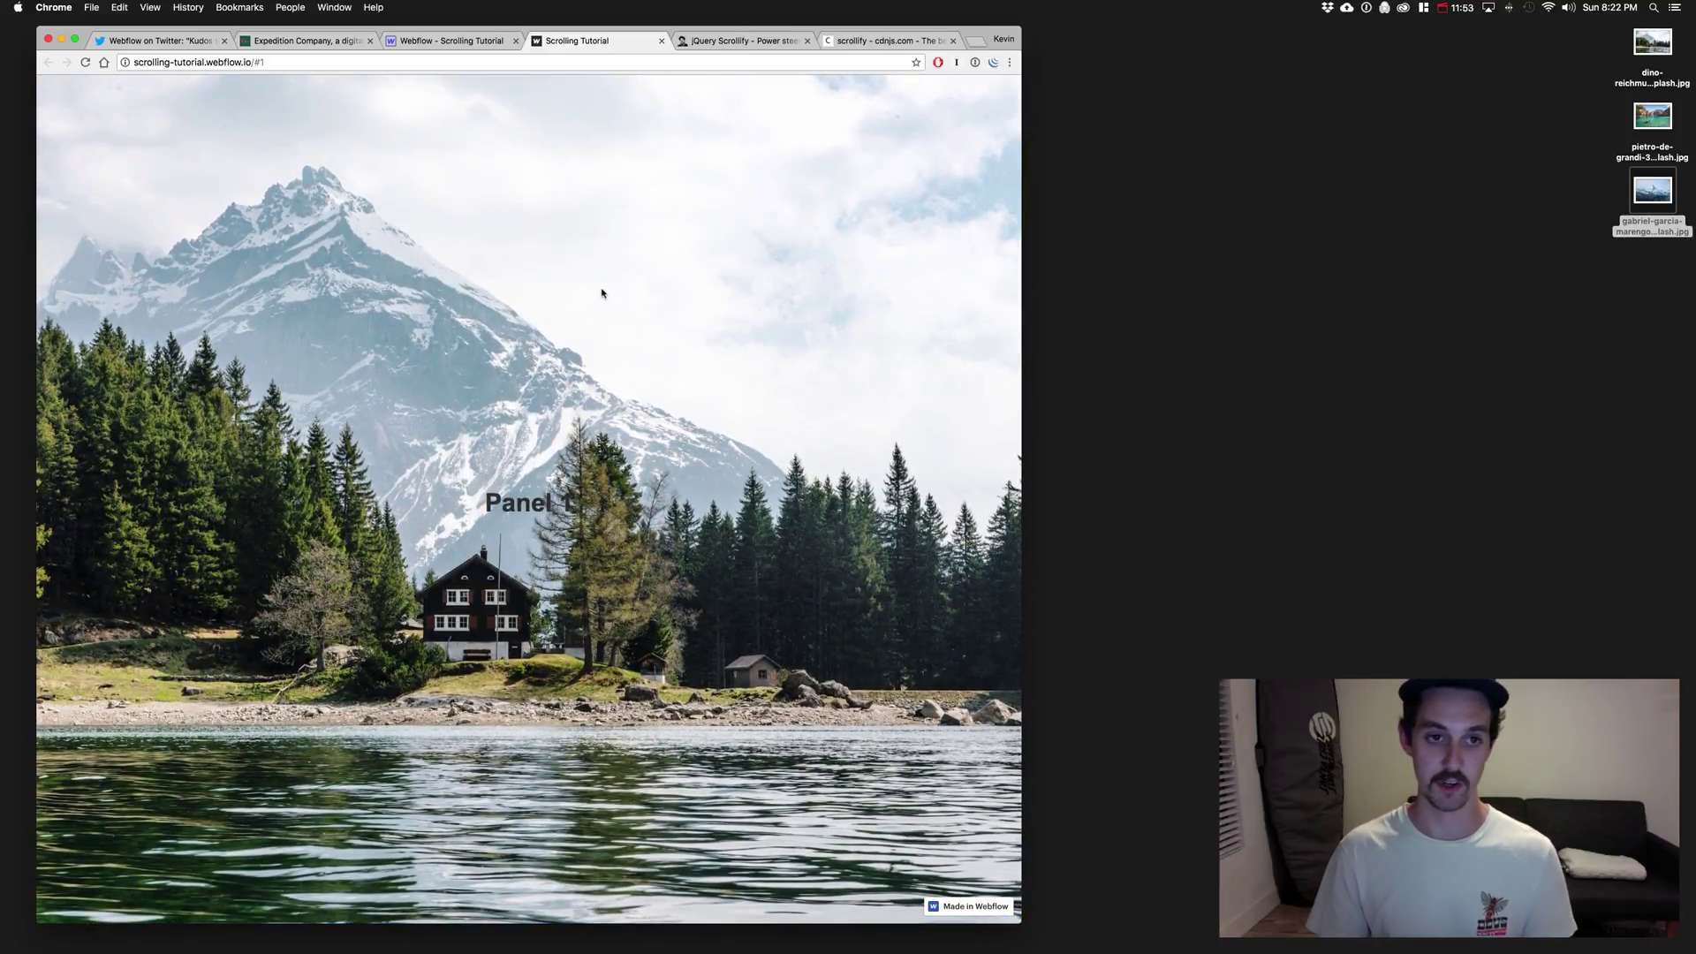
{"action": "left_click", "coordinate": [742, 40]}
{"action": "scroll", "coordinate": [530, 442], "scroll_direction": "down", "scroll_amount": 1}
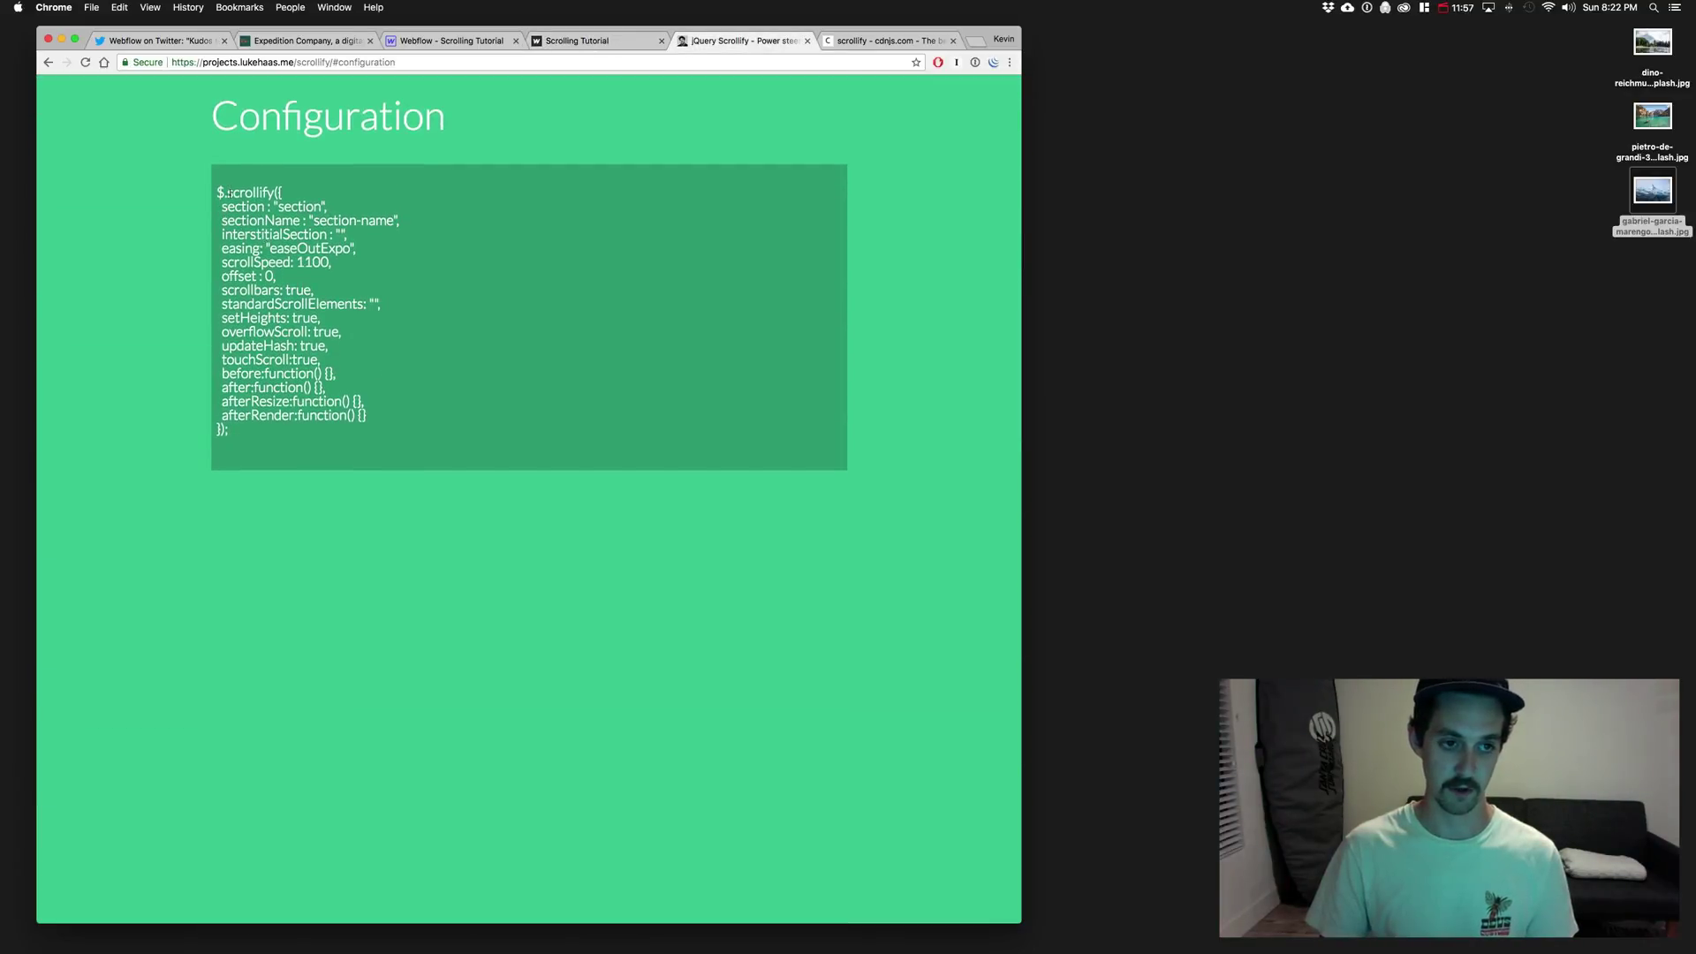
{"action": "scroll", "coordinate": [431, 411], "scroll_direction": "down", "scroll_amount": 1}
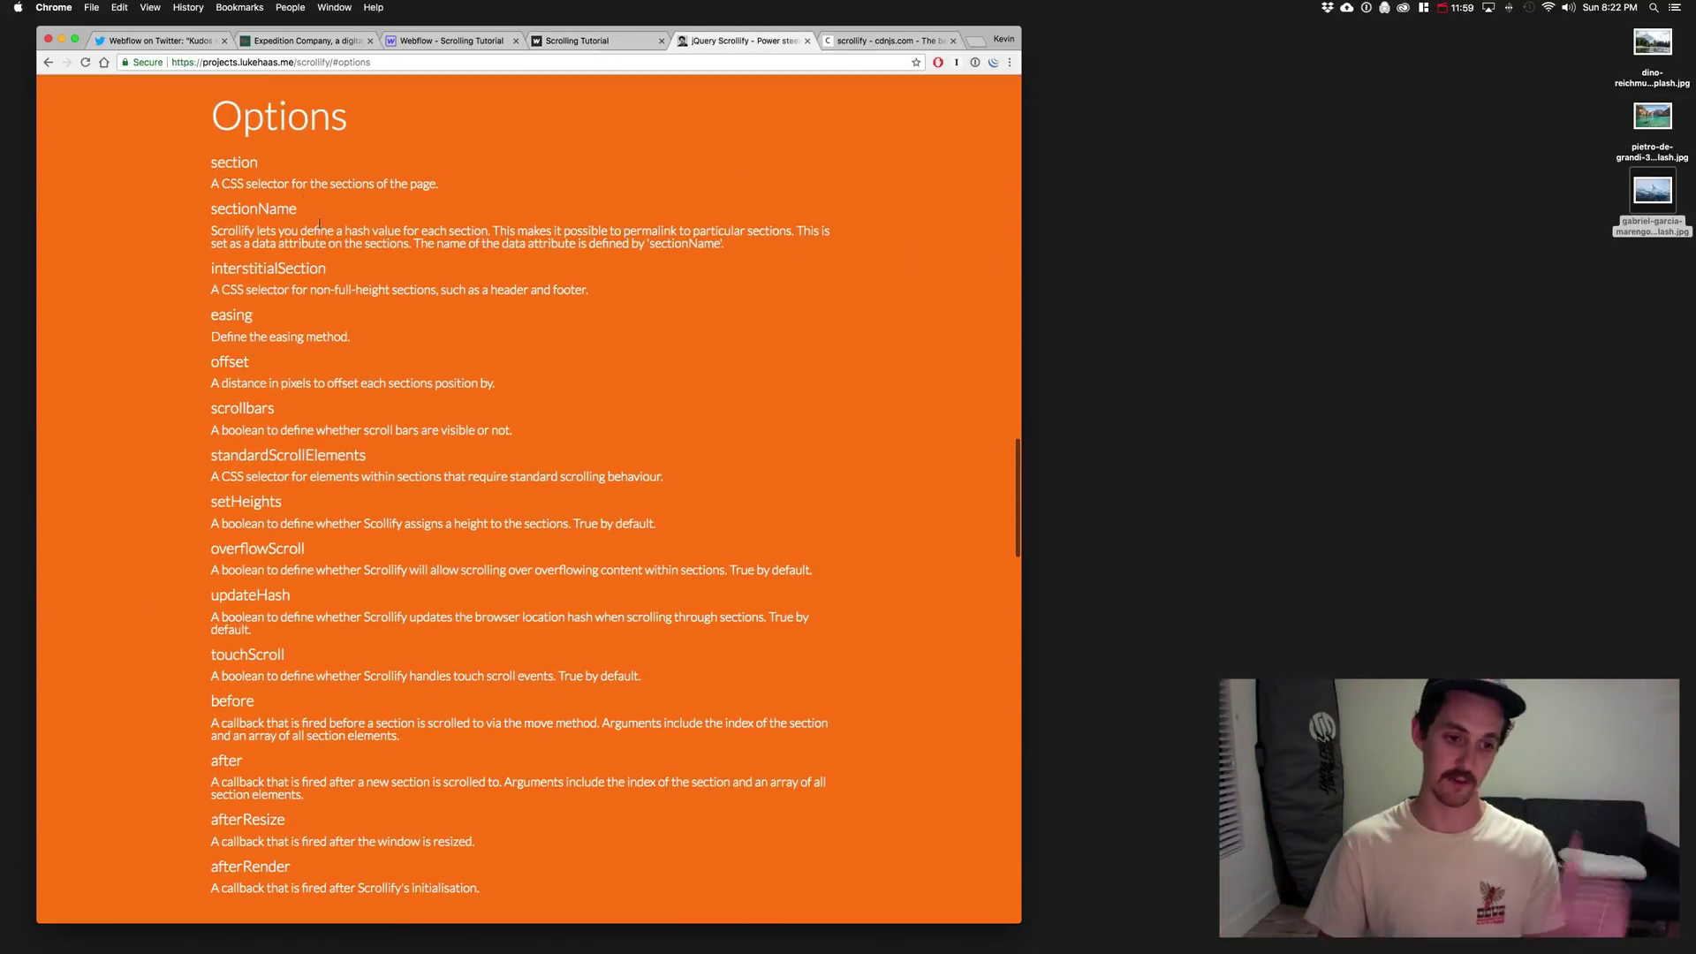
{"action": "scroll", "coordinate": [320, 224], "scroll_direction": "down", "scroll_amount": 2}
{"action": "scroll", "coordinate": [319, 223], "scroll_direction": "up", "scroll_amount": 1}
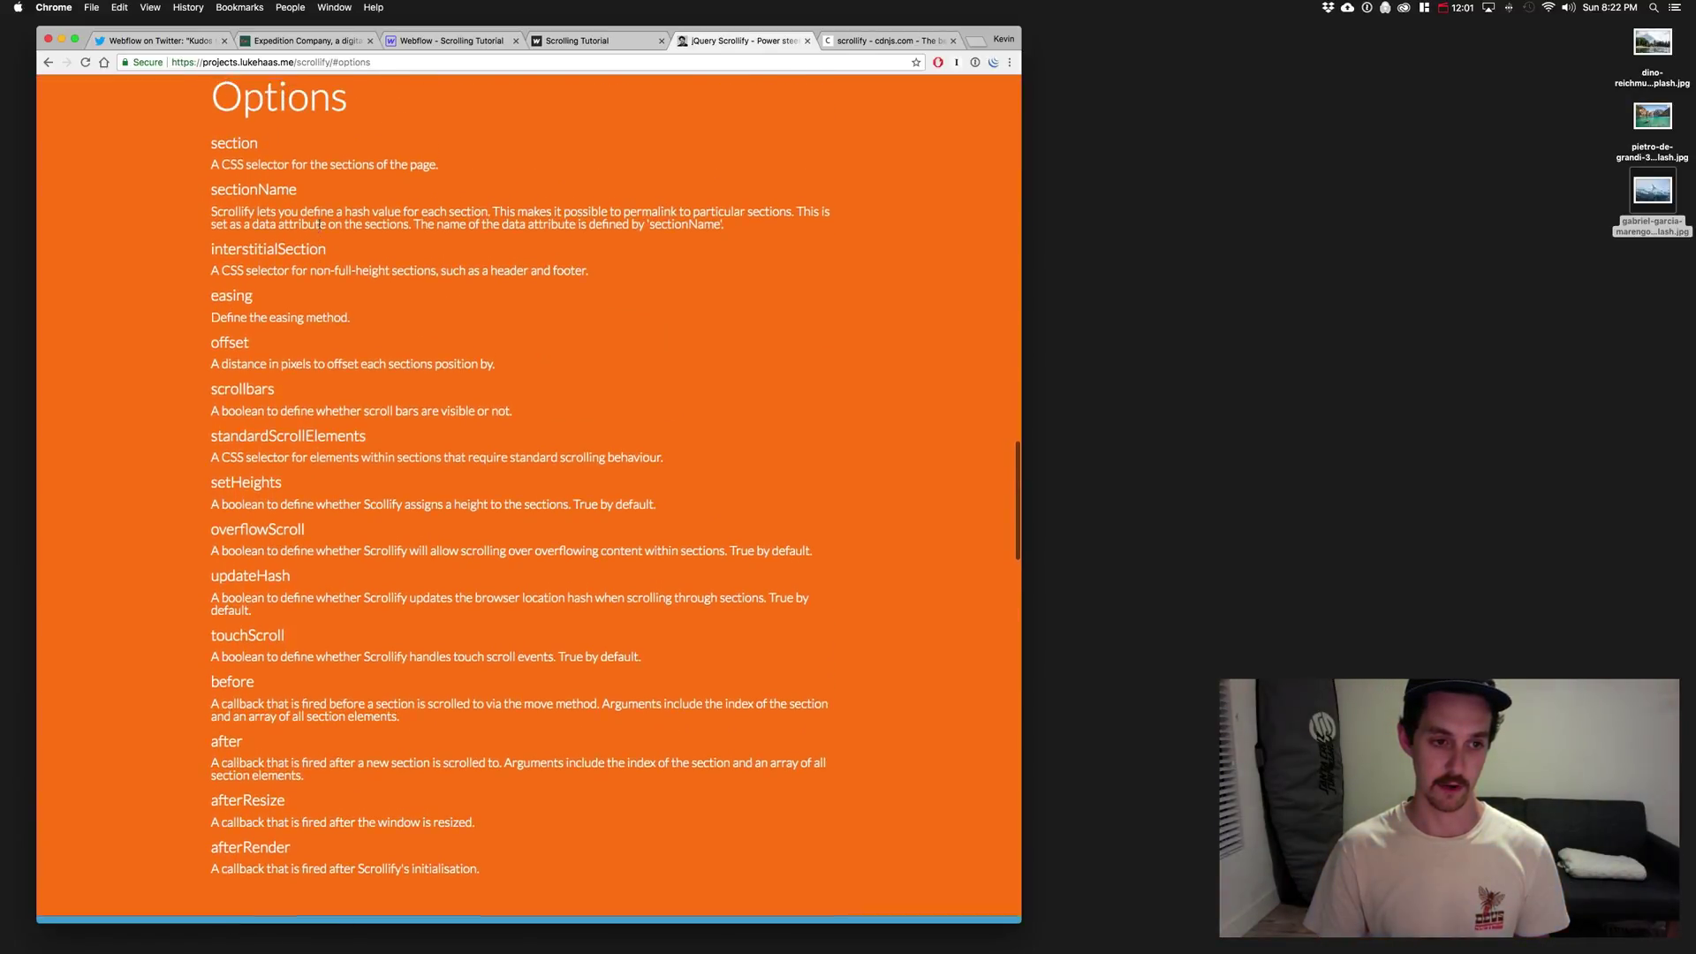
{"action": "left_click", "coordinate": [576, 41]}
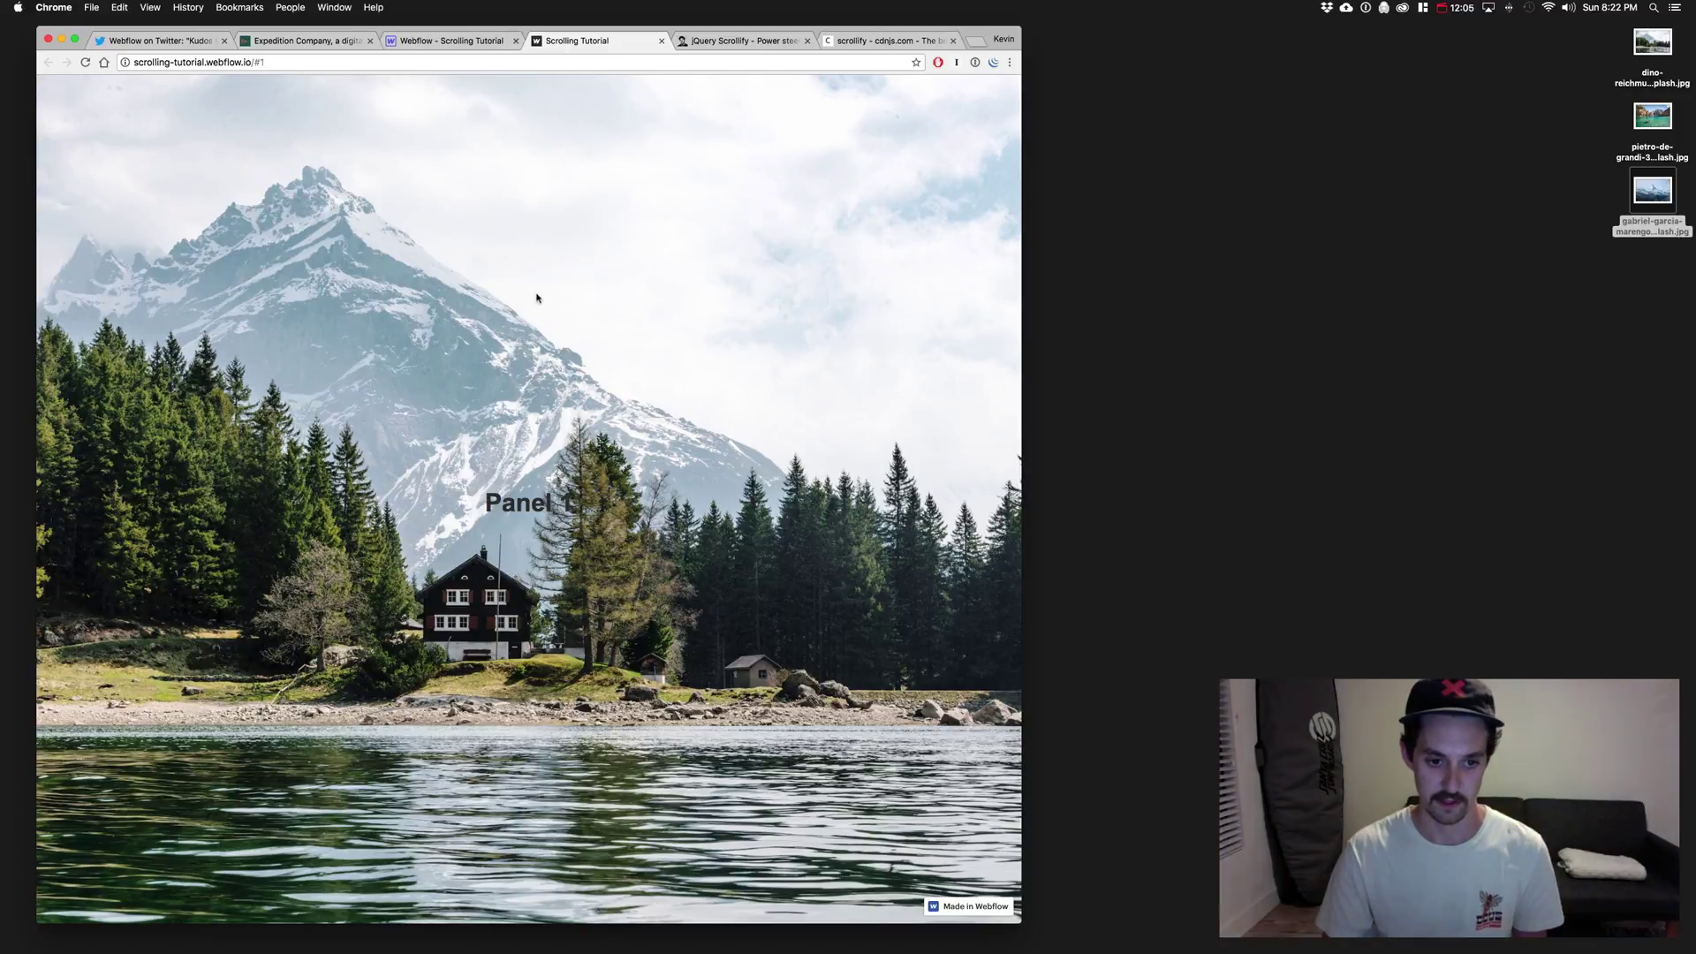
{"action": "scroll", "coordinate": [541, 295], "scroll_direction": "down", "scroll_amount": 1}
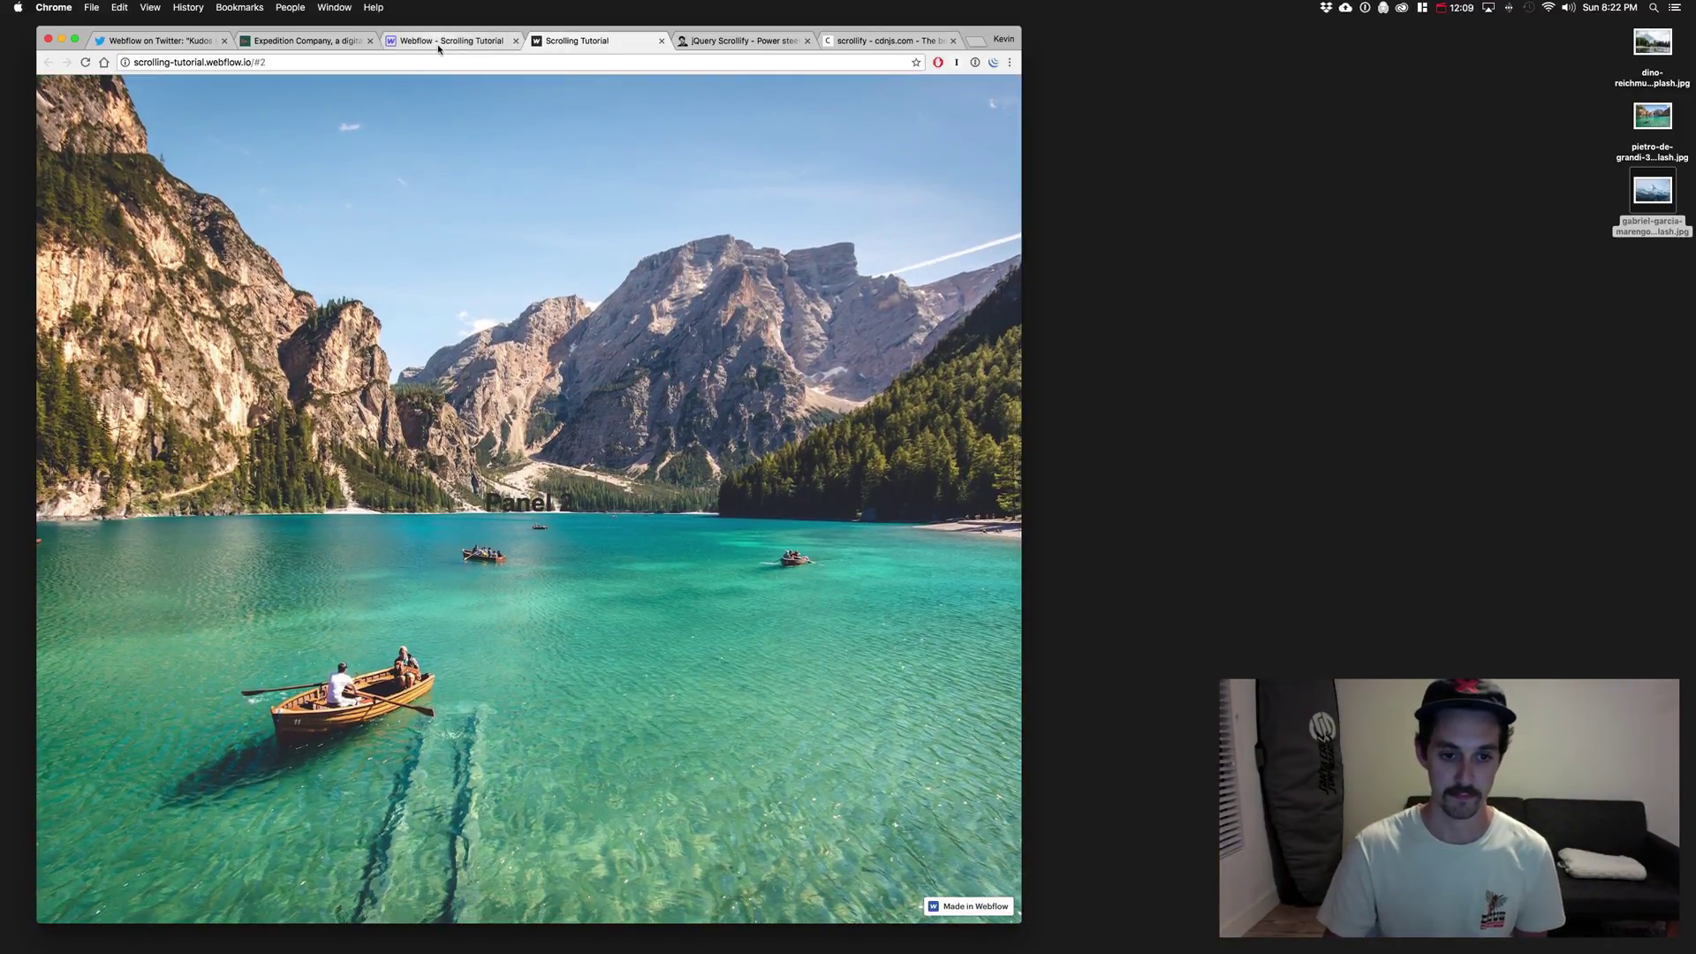